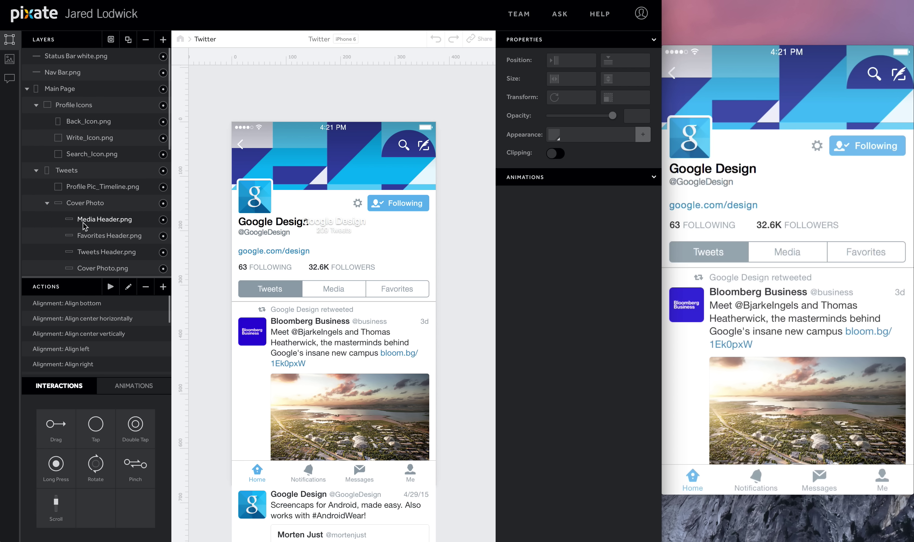
Step: Add a layer above Tweets_Body_1 in Content Container and size it to 375 × 127 pt over the first tweet's text
scroll(85, 223, down, 10)
scroll(84, 226, down, 3)
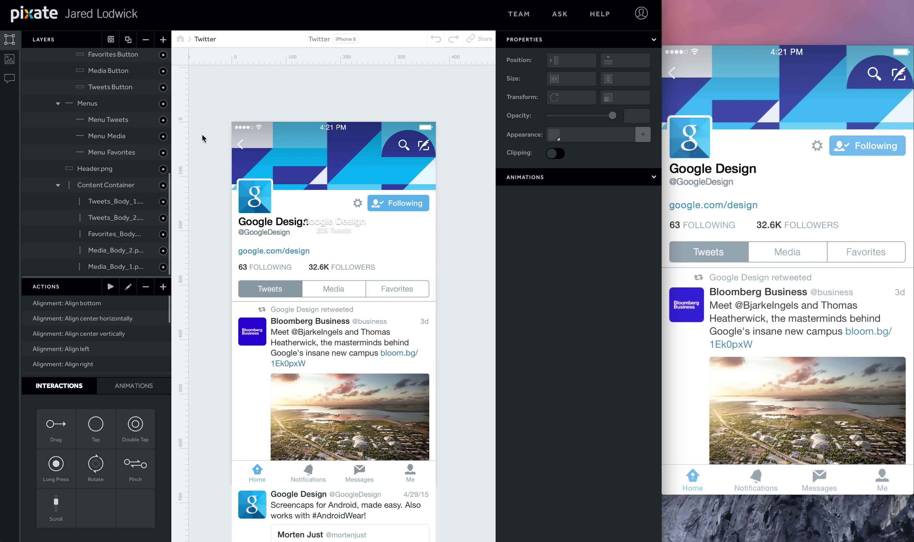
click(106, 204)
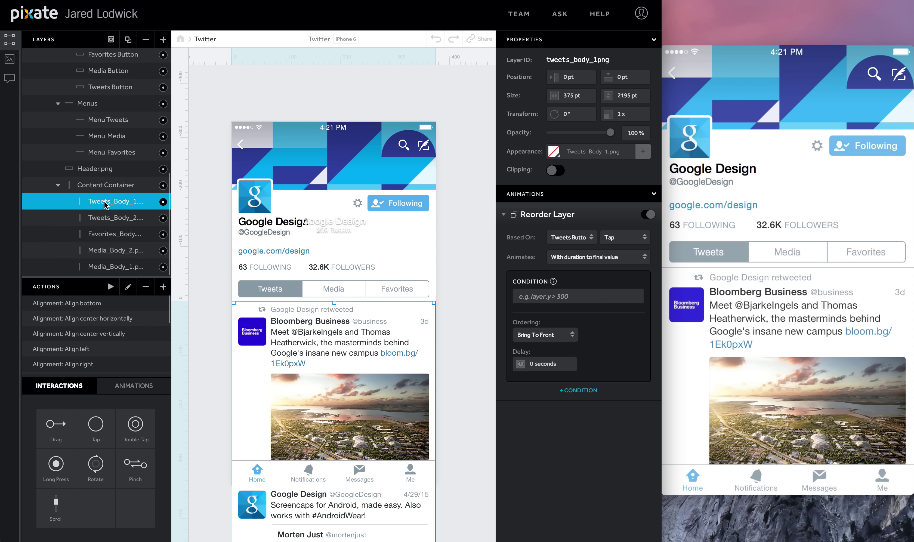
click(162, 41)
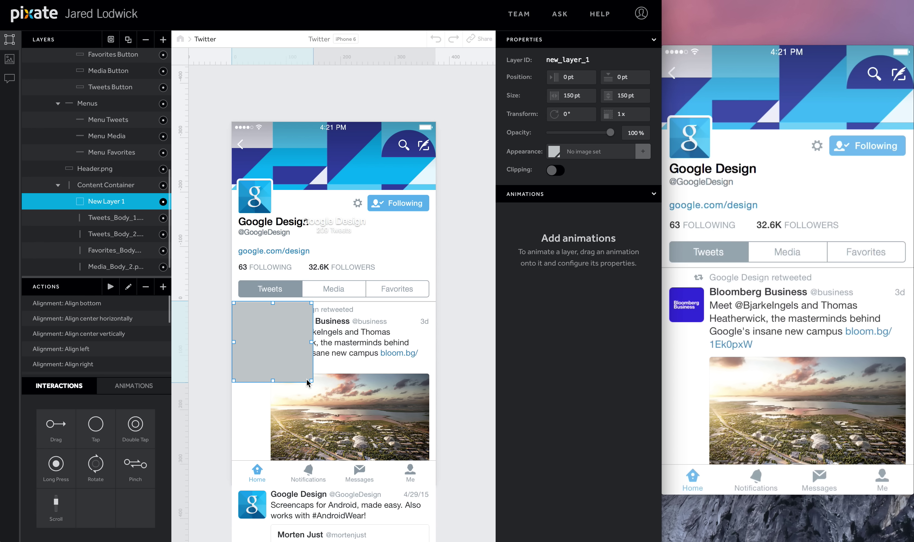
drag(309, 381, 429, 368)
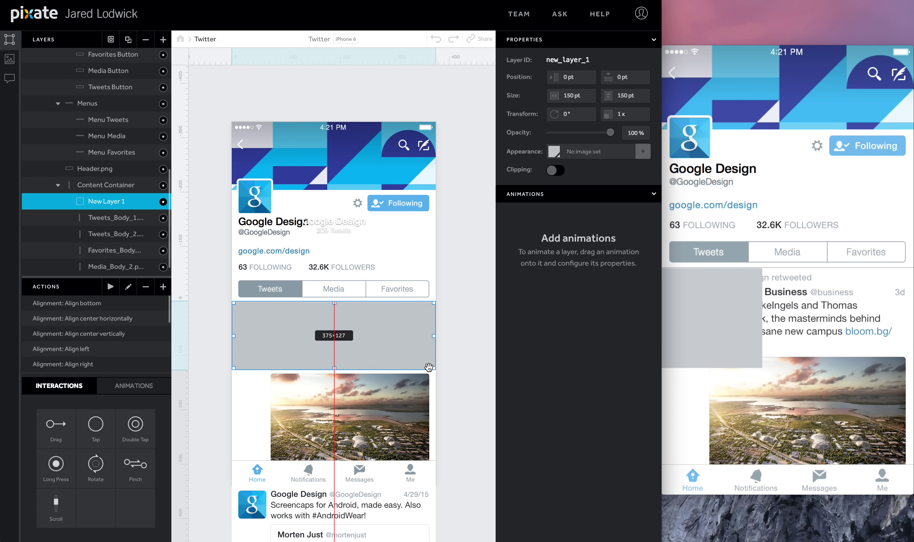
drag(429, 367, 430, 367)
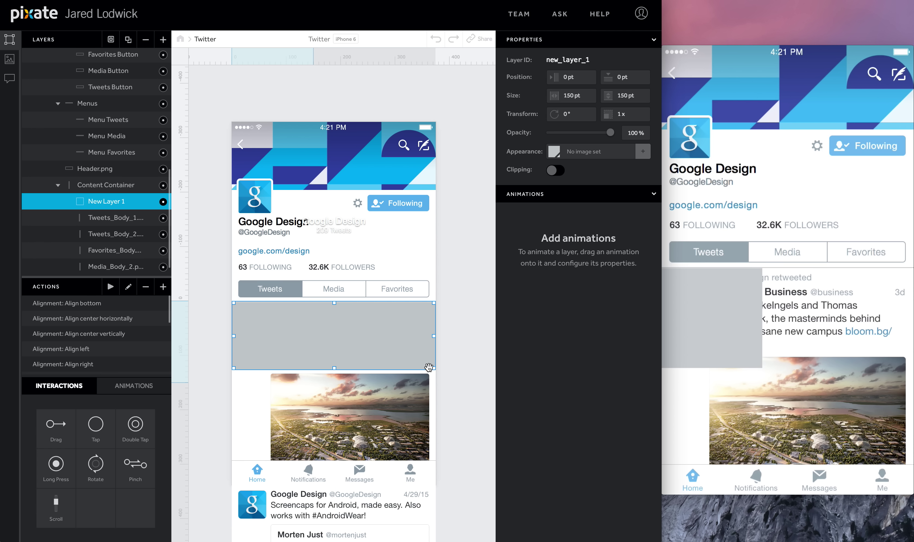
Step: Make the new layer's fill transparent and add a Tap interaction to it
click(557, 150)
click(586, 68)
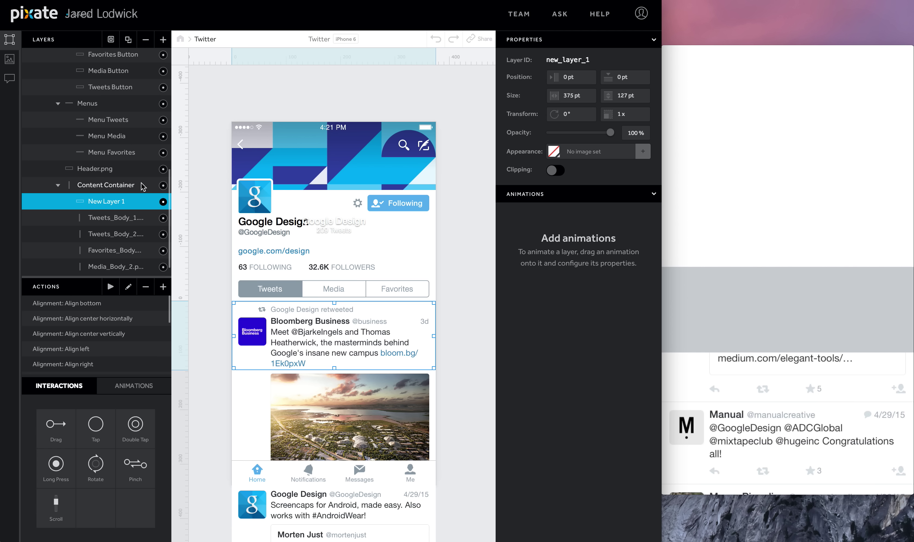
drag(96, 423, 99, 201)
Step: Rename the tappable layer as Tweet Details Button
double_click(100, 201)
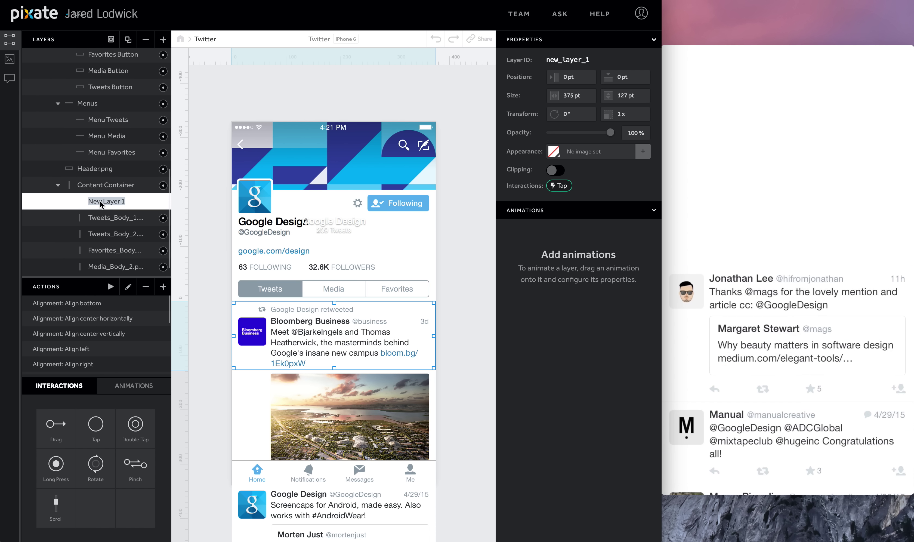
text(Twee)
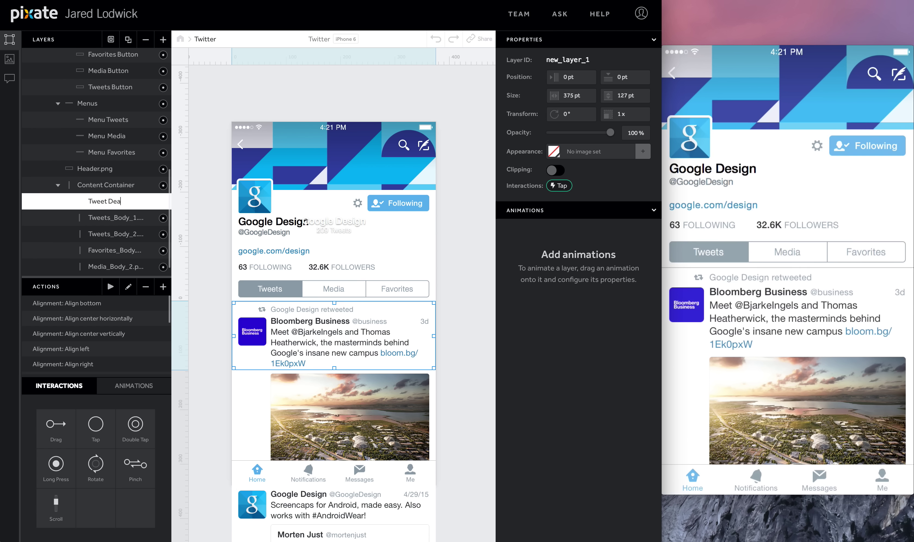
text(t Details Button)
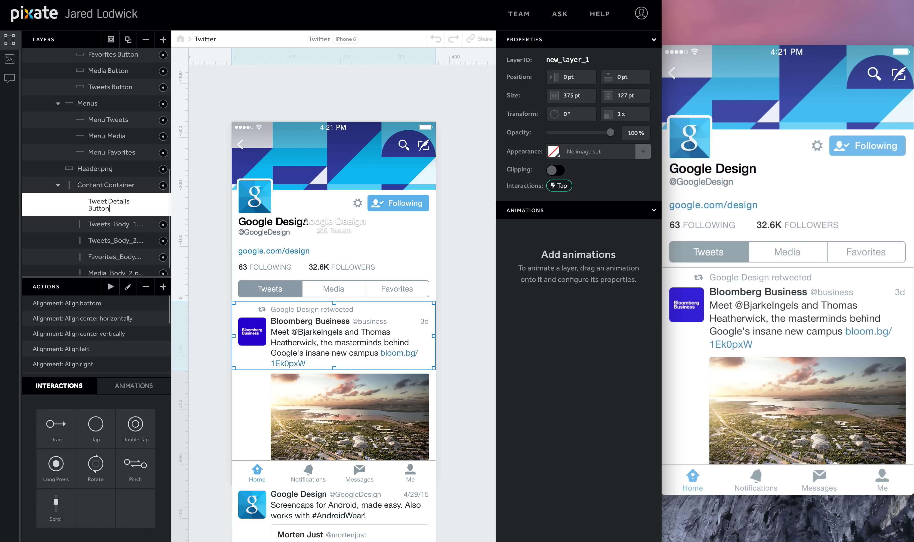
key(Return)
Step: Collapse the Main Page group and add a layer named Tweet Details above it
scroll(73, 179, up, 10)
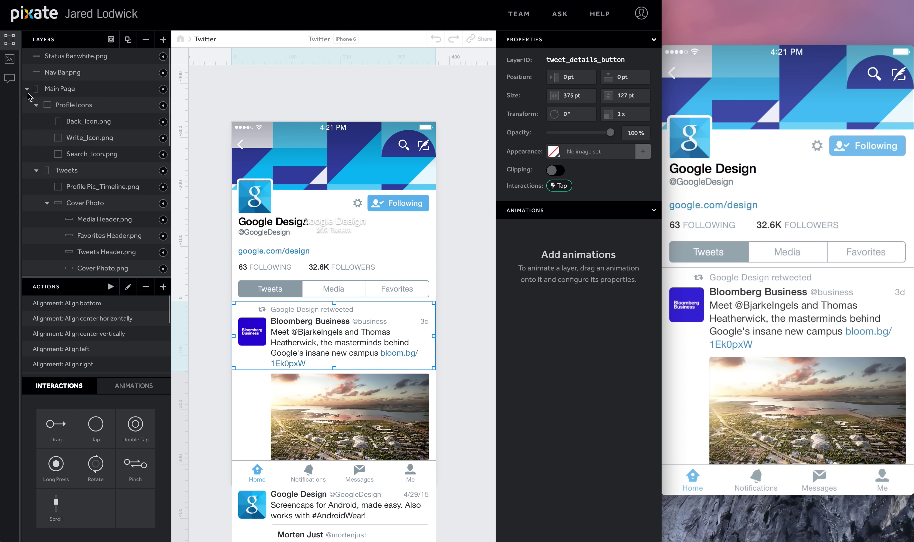
click(28, 90)
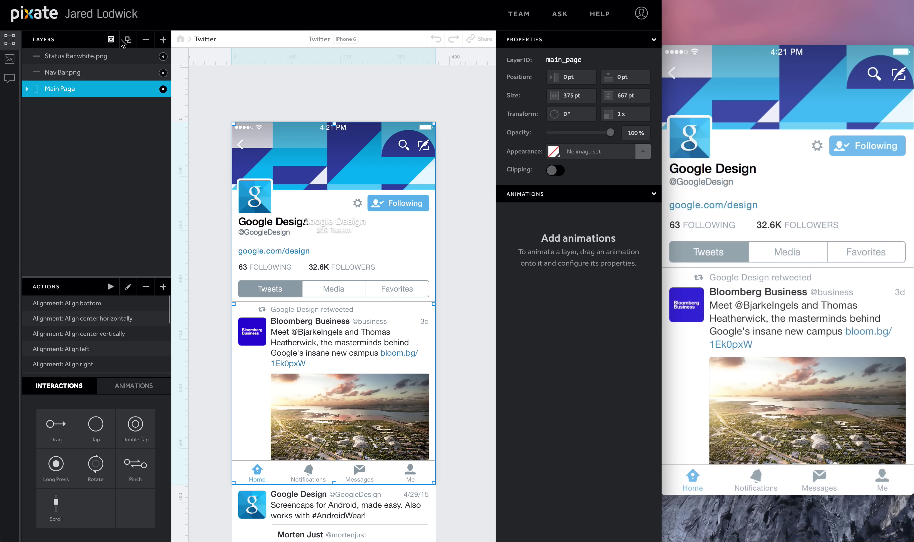
click(163, 40)
double_click(70, 97)
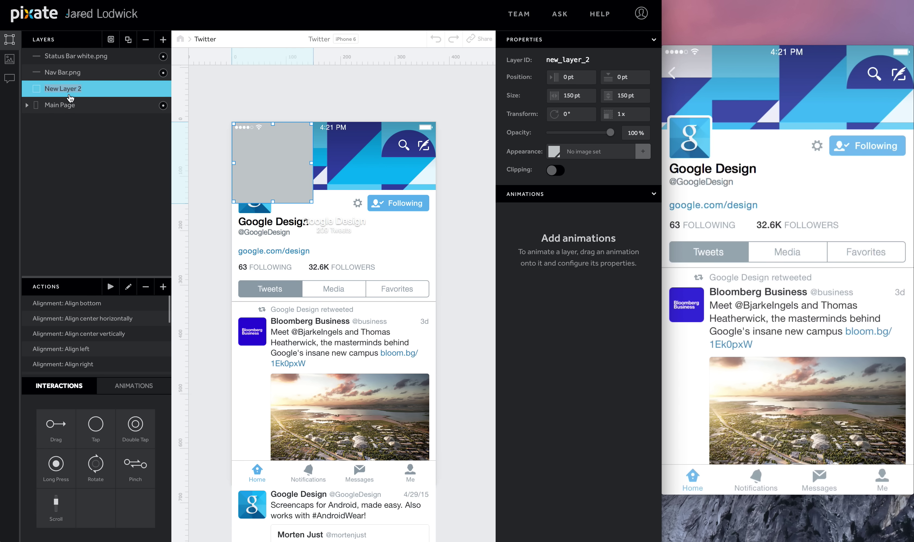
text(Tweet Details)
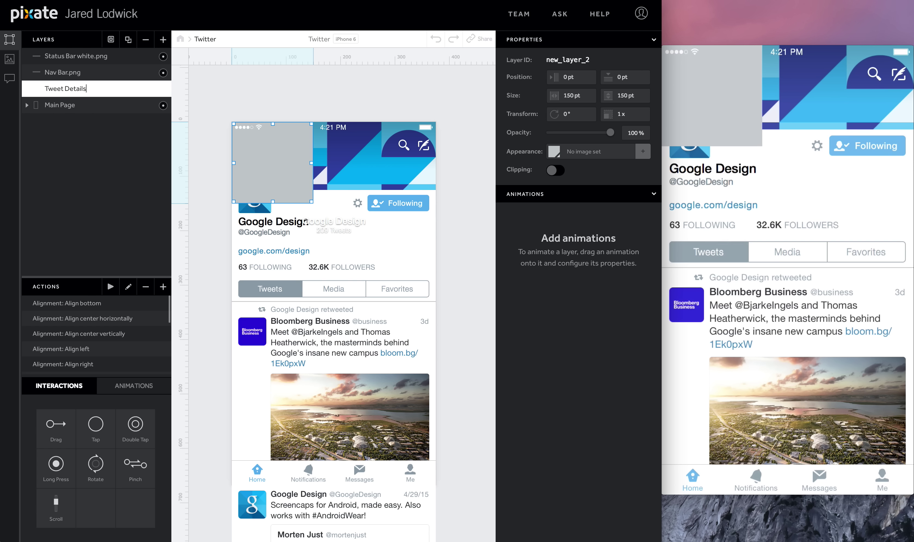
key(Return)
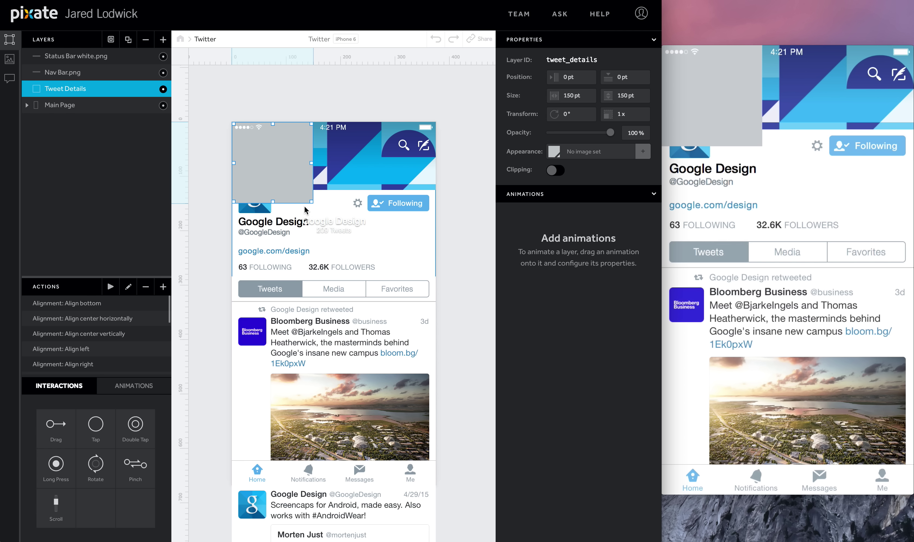
Step: Fit the Tweet Details layer to 375 × 667 pt at x 375 pt beside the main page, and make its fill transparent
drag(311, 201, 433, 483)
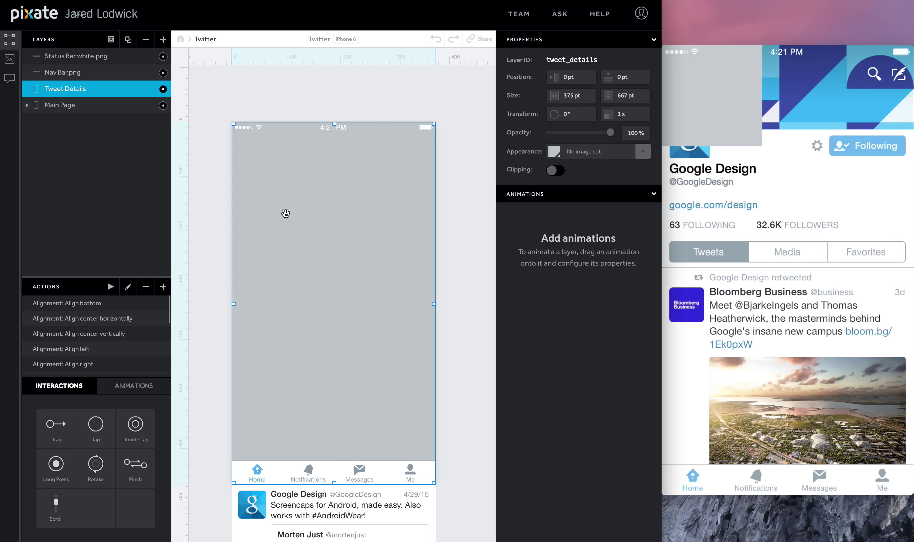
drag(286, 213, 471, 210)
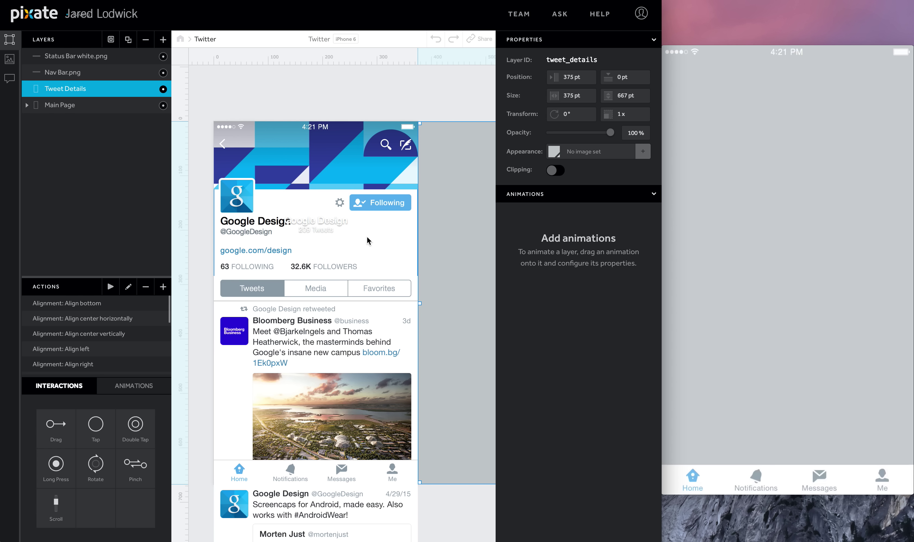
scroll(369, 240, right, 5)
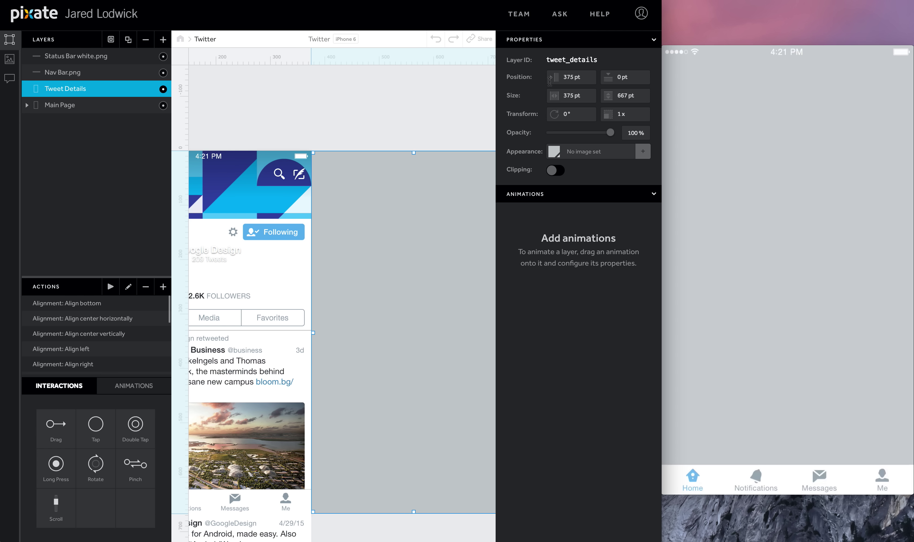
click(555, 152)
click(553, 75)
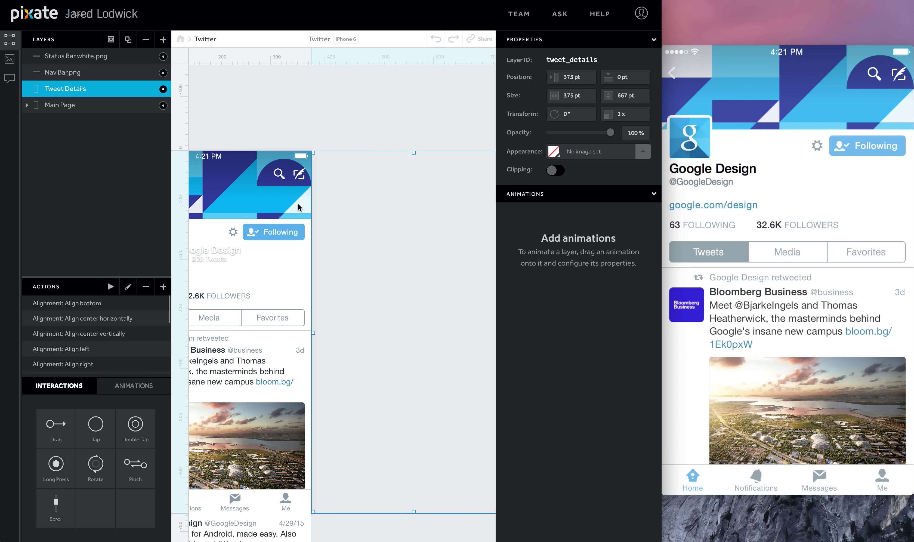
Step: Place the Tweet_Details_Header.png asset at the top of the Tweet Details area, at x 375 pt, y 0 pt
scroll(298, 204, down, 3)
scroll(298, 204, right, 3)
scroll(298, 203, down, 1)
scroll(297, 203, right, 1)
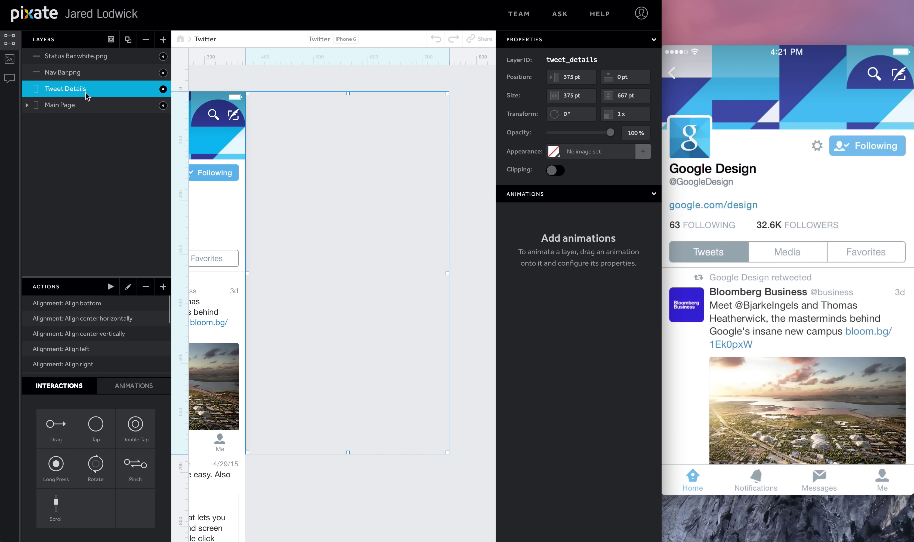
click(11, 56)
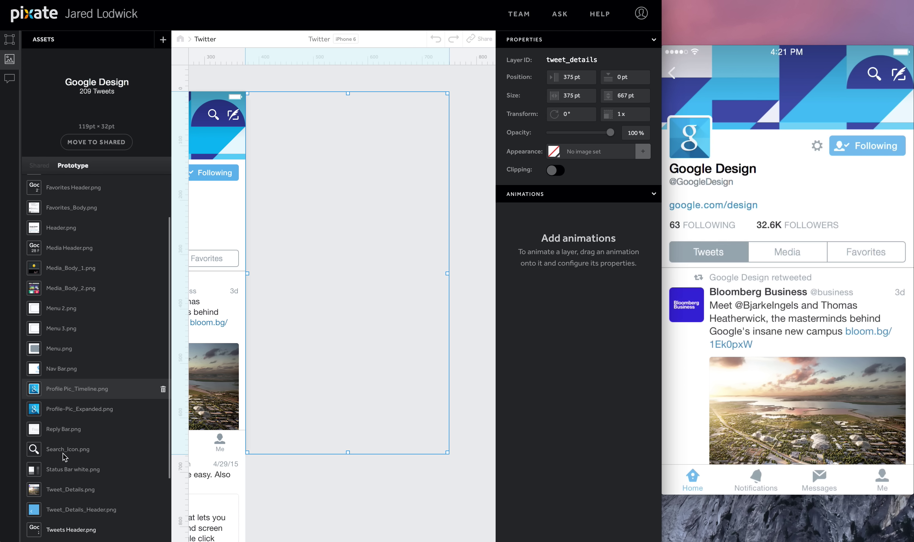
scroll(55, 490, down, 5)
drag(65, 465, 333, 114)
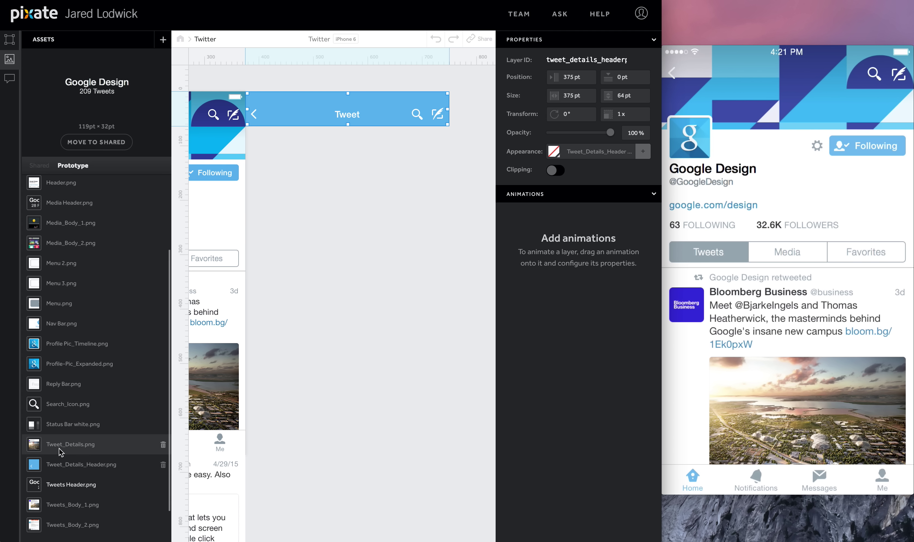
Step: Place Tweet_Details.png directly under the header at y 64 pt and Reply Bar.png at x 375 pt, y 667 pt
drag(59, 449, 357, 302)
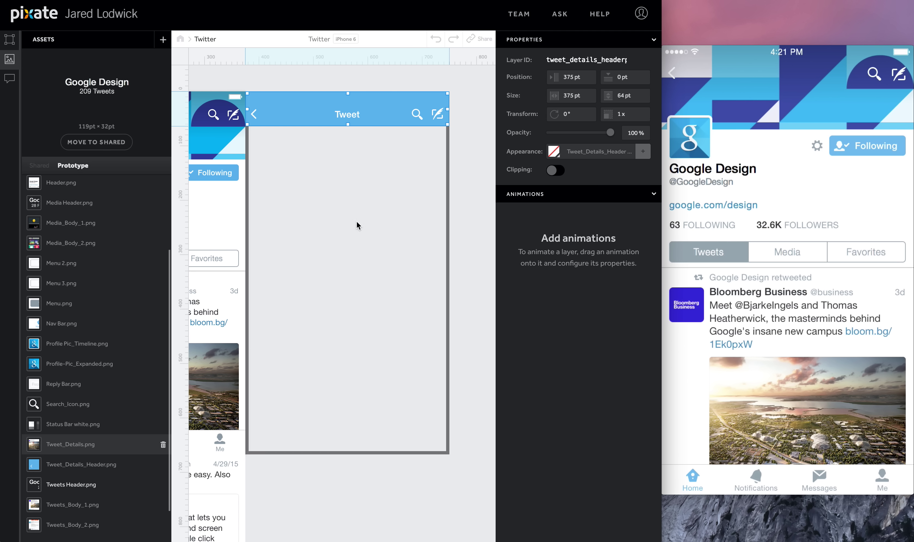
drag(373, 167, 364, 224)
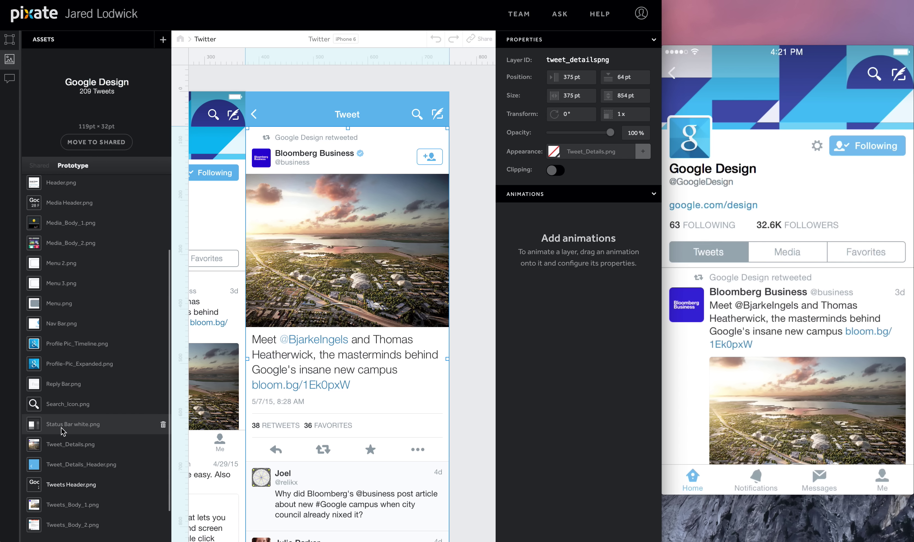
drag(68, 382, 343, 466)
scroll(290, 219, left, 1)
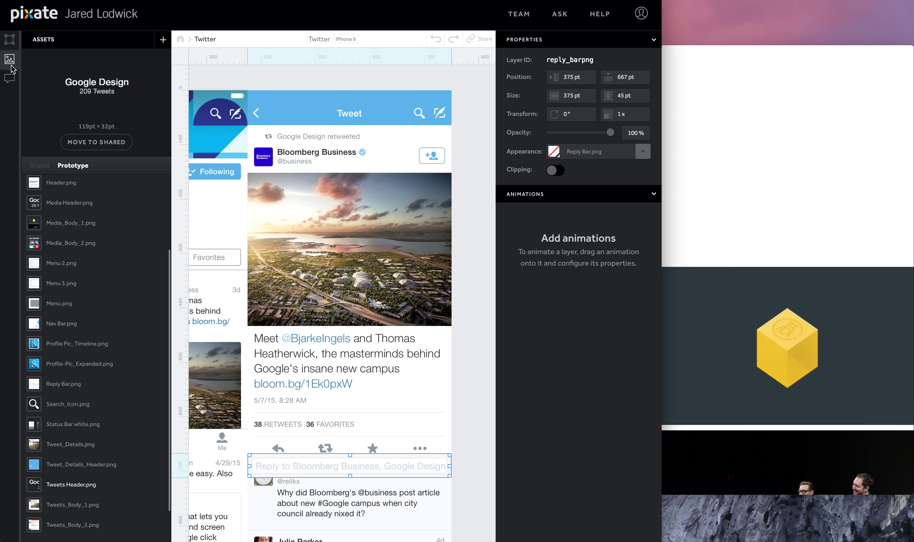
Step: Add a new layer above Reply Bar.png and position it at x 375 pt, y 64 pt, directly below the Tweet header
click(12, 45)
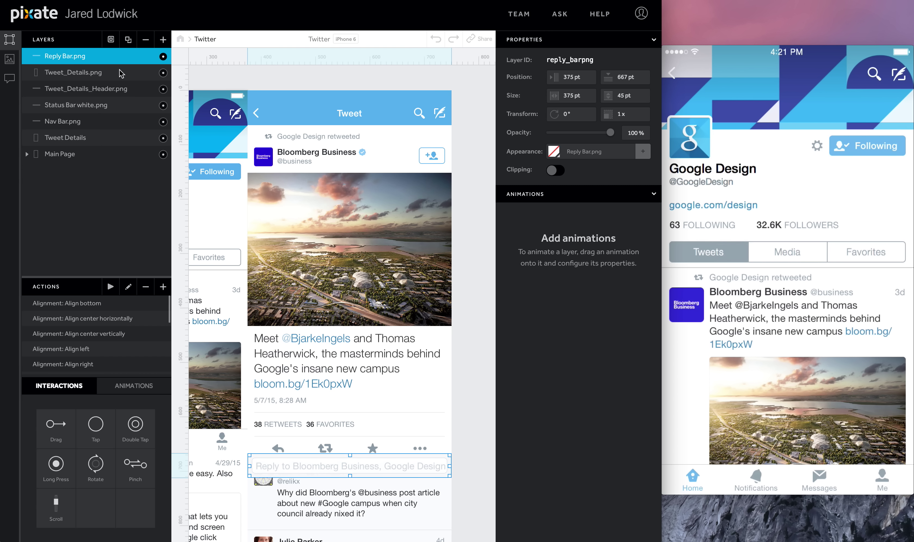
scroll(281, 164, up, 1)
scroll(281, 164, left, 1)
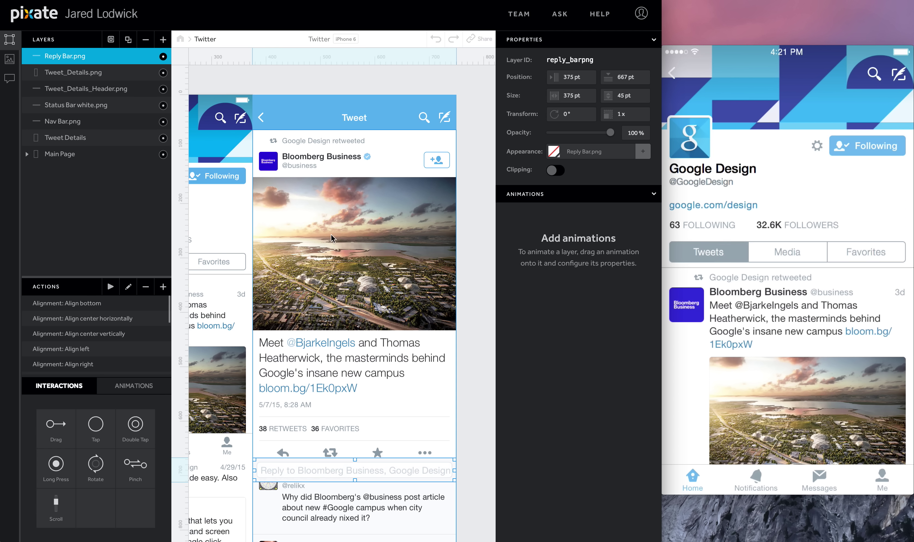
click(163, 42)
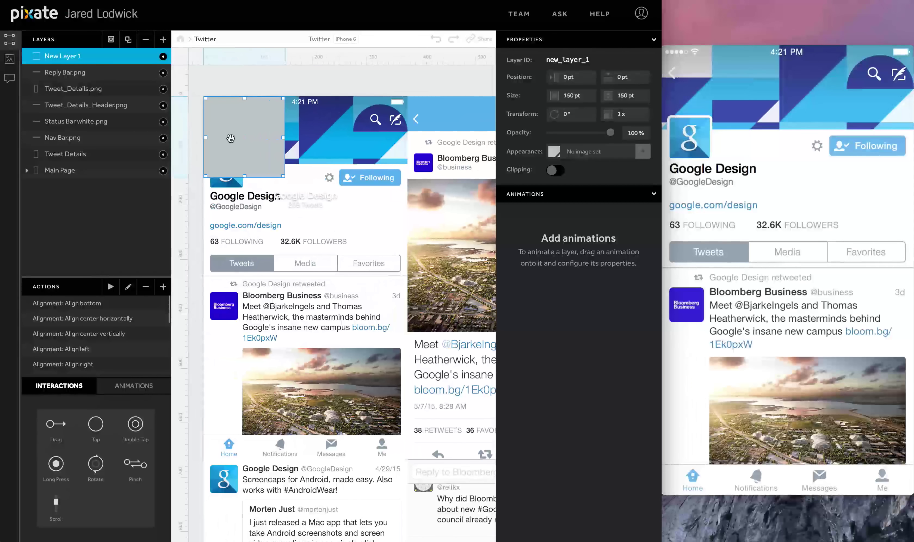
drag(230, 139, 394, 174)
scroll(389, 171, right, 5)
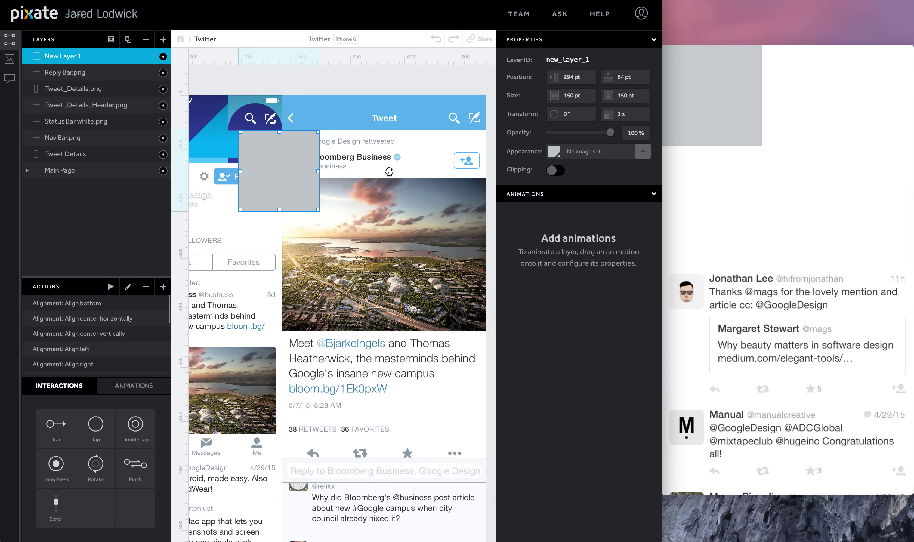
drag(280, 178, 322, 176)
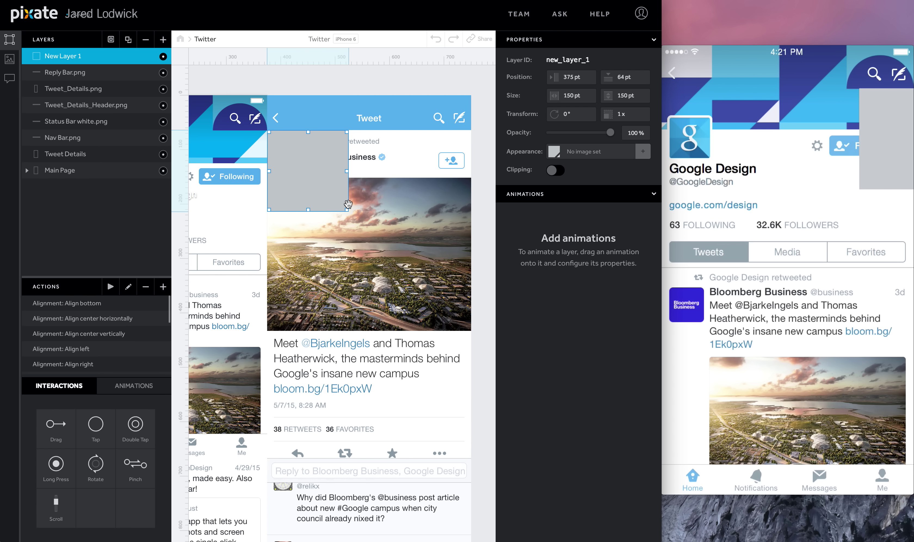
Step: Widen the new layer to 375 pt and set its height to 514 pt
drag(348, 208, 470, 215)
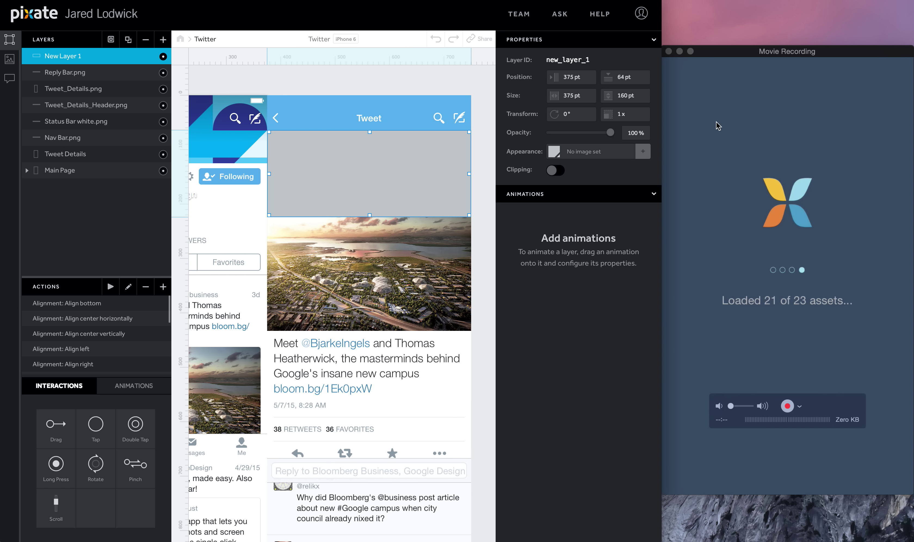
click(638, 96)
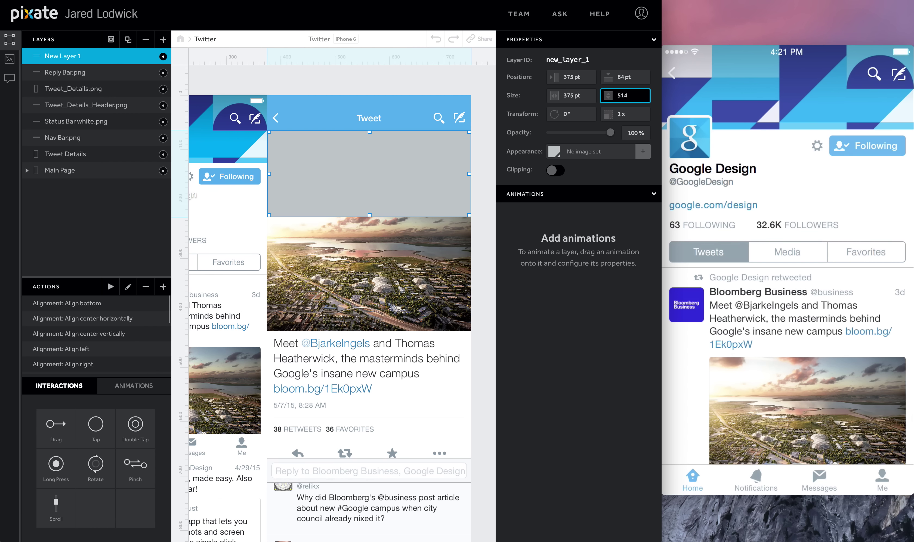
key(Return)
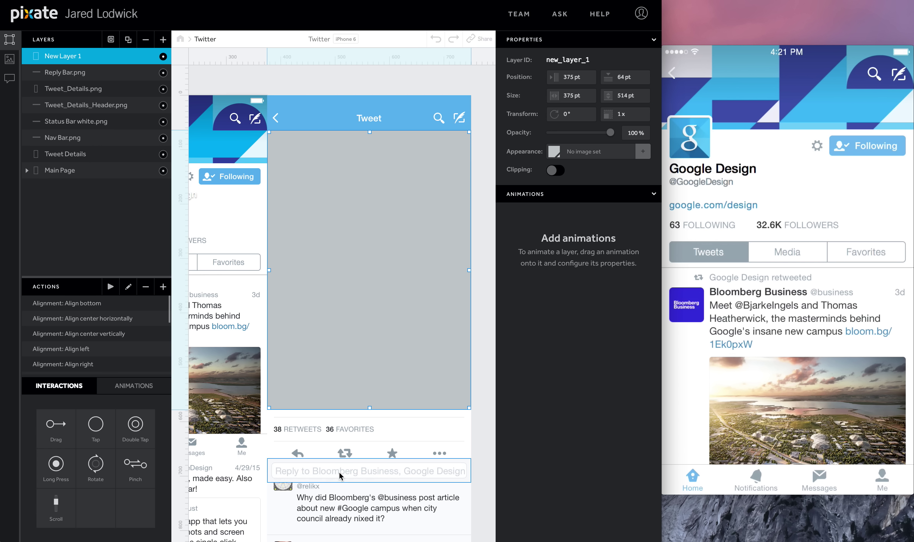
Step: Move the reply bar up to y 578 pt, directly beneath the new layer, and make the new layer's fill transparent
drag(342, 471, 340, 421)
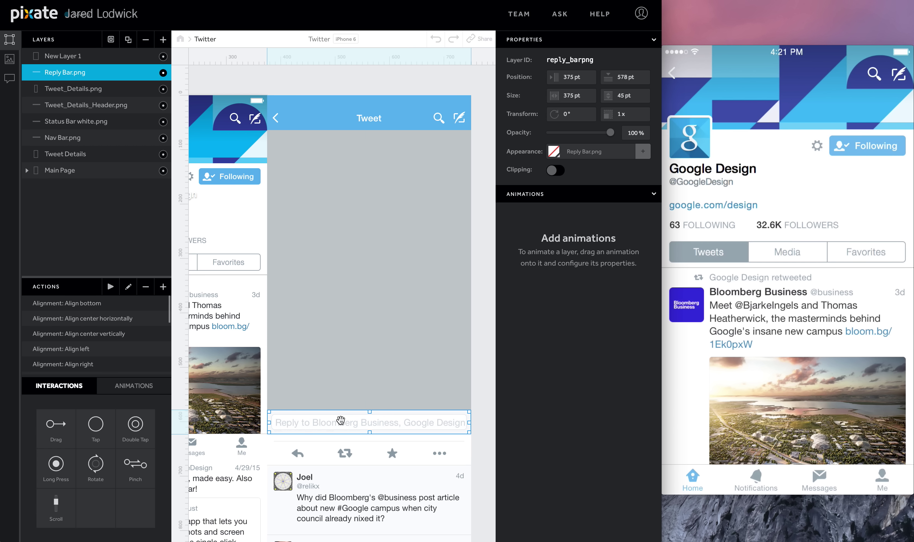
click(342, 391)
click(554, 152)
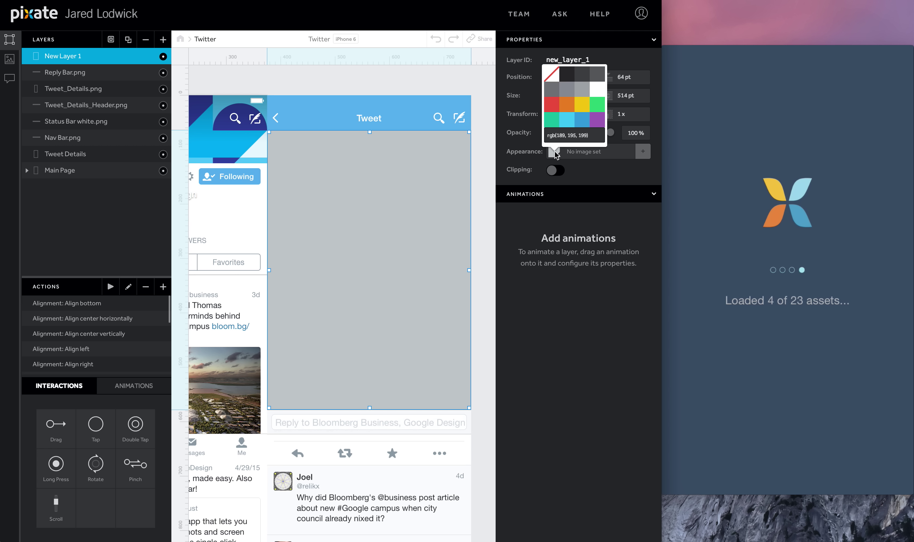
click(551, 74)
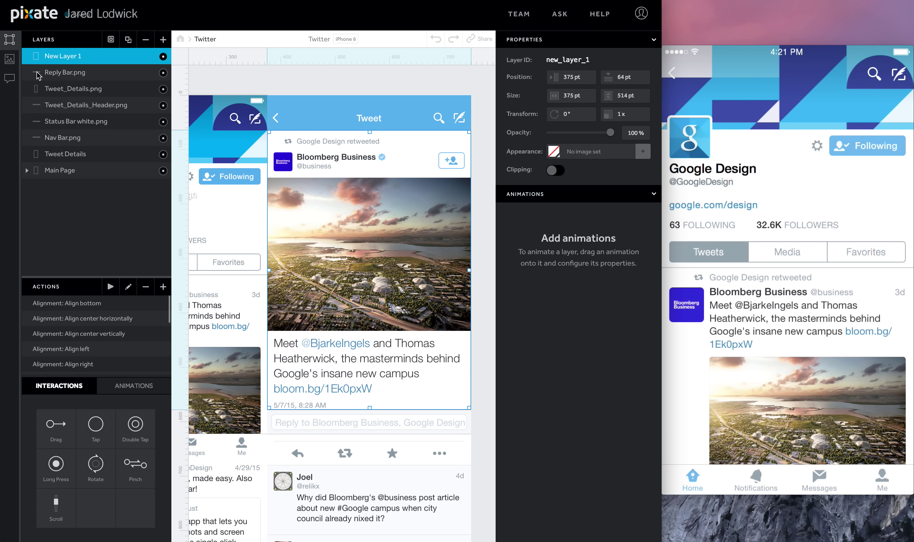
Step: Rename the new layer as Details Scroll
double_click(59, 57)
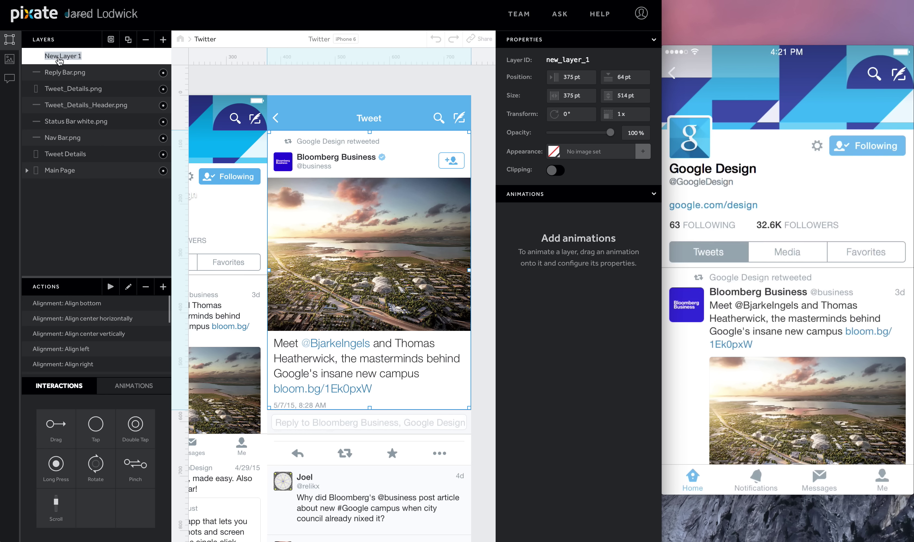
text(Details Scroll)
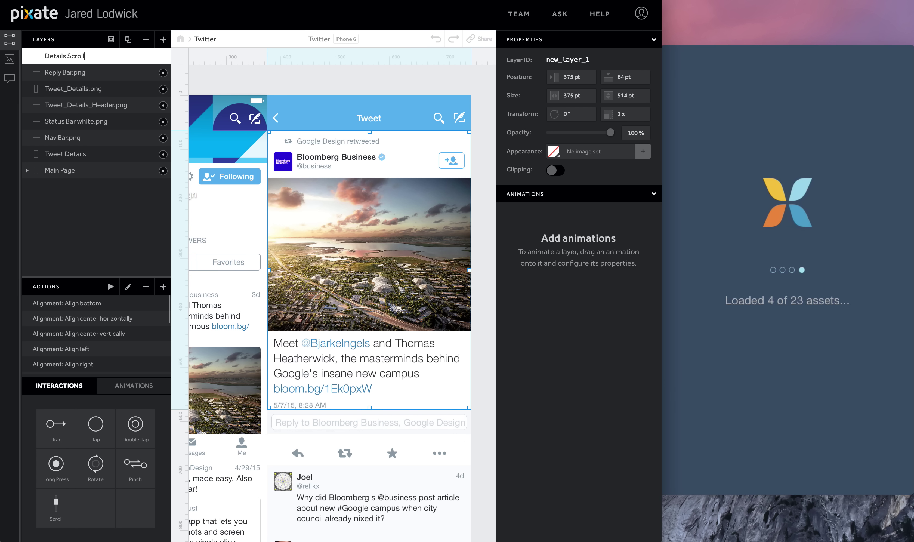
key(Return)
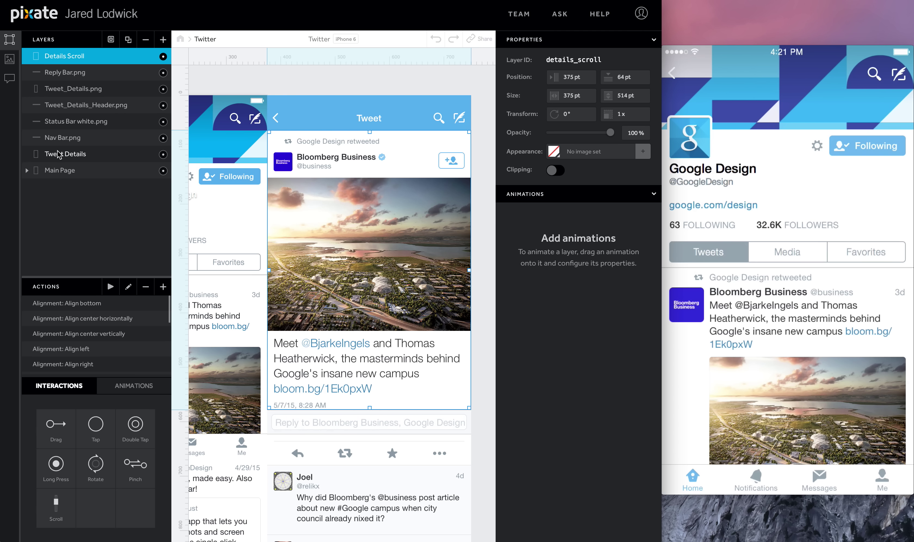
Step: Nest the Details Scroll layer inside Tweet Details, and place Tweet_Details.png inside Details Scroll
click(75, 107)
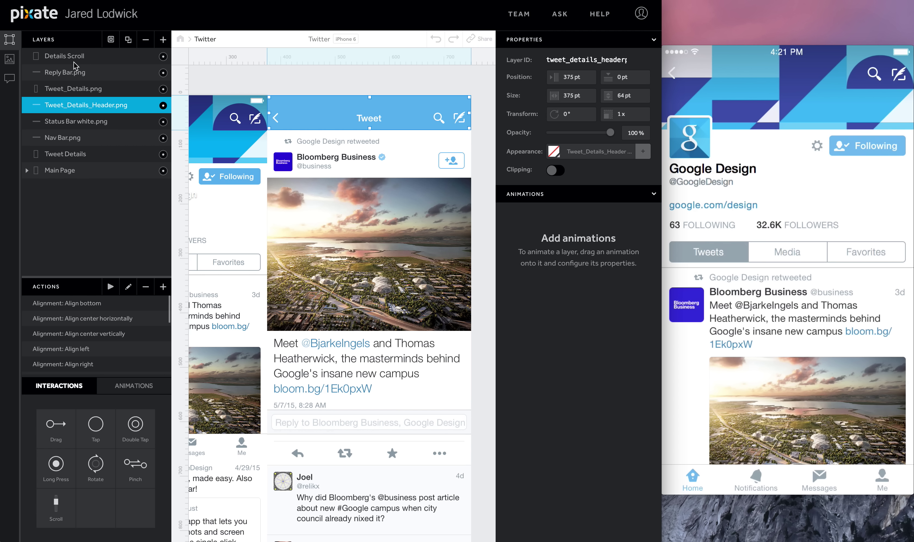
drag(75, 57, 67, 156)
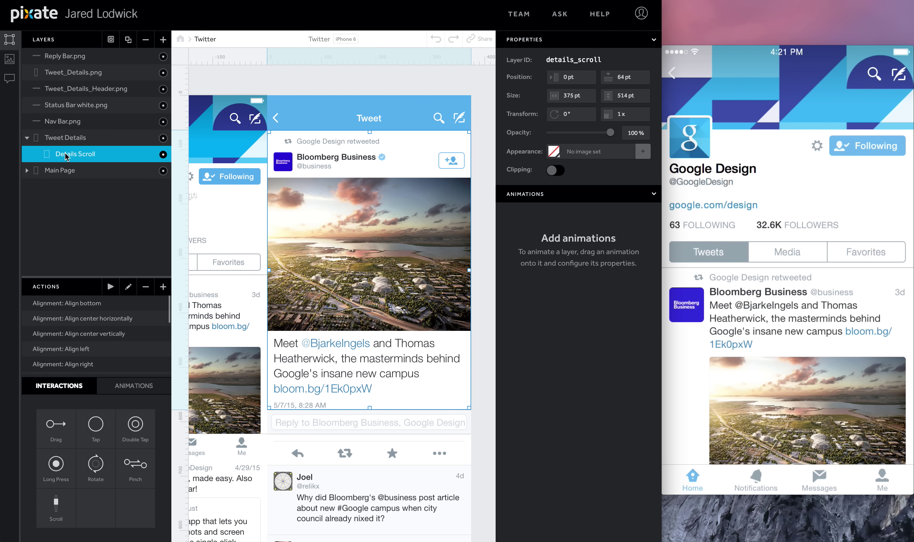
drag(73, 72, 75, 150)
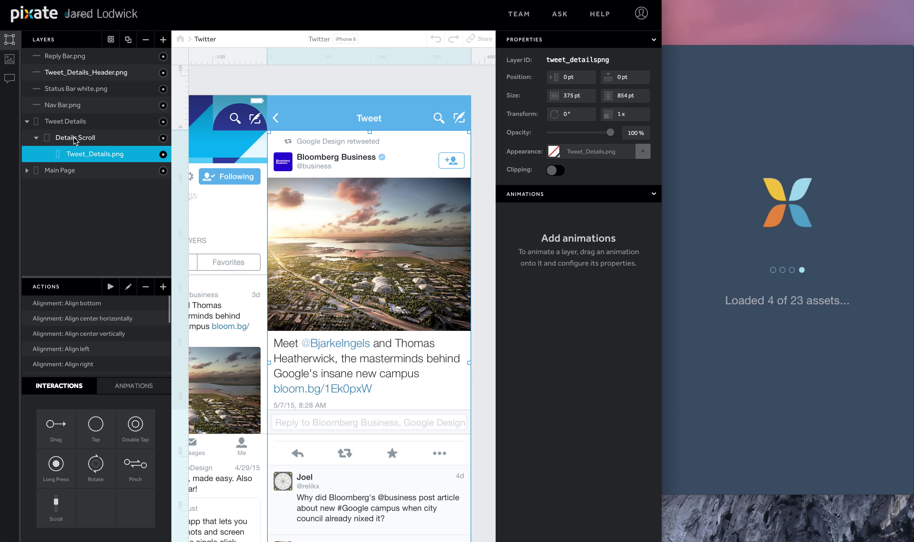
Step: Add a Scroll interaction to Details Scroll, and nest Tweet_Details_Header.png and Reply Bar.png above it inside Tweet Details
click(76, 140)
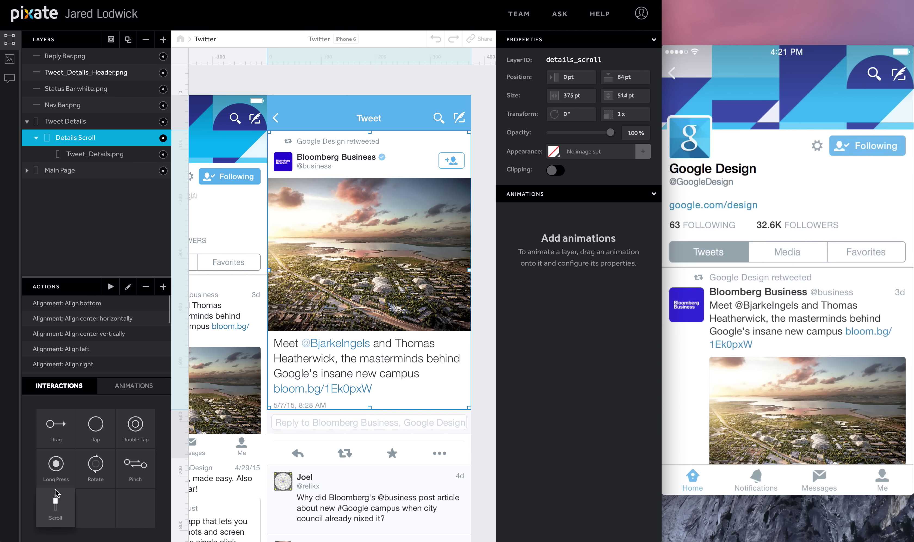
drag(56, 493, 65, 138)
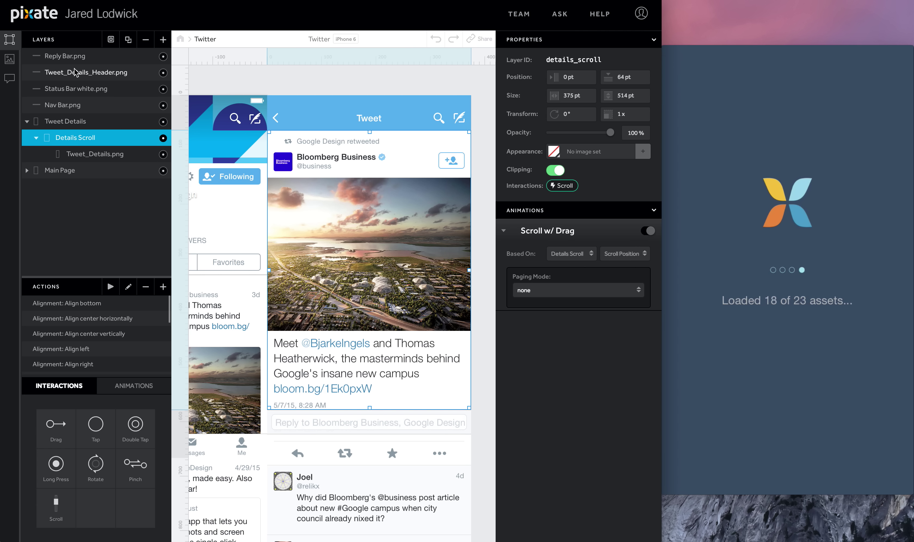
drag(76, 72, 74, 128)
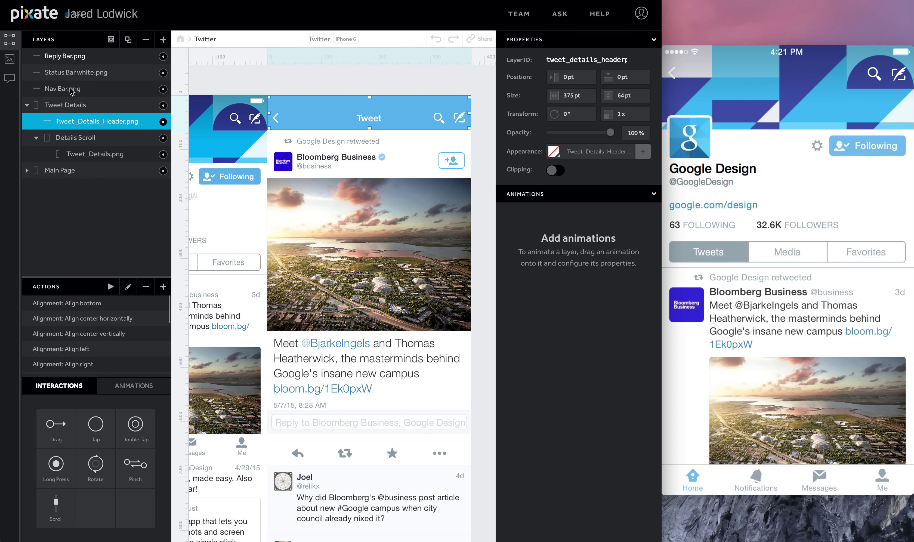
drag(70, 57, 70, 136)
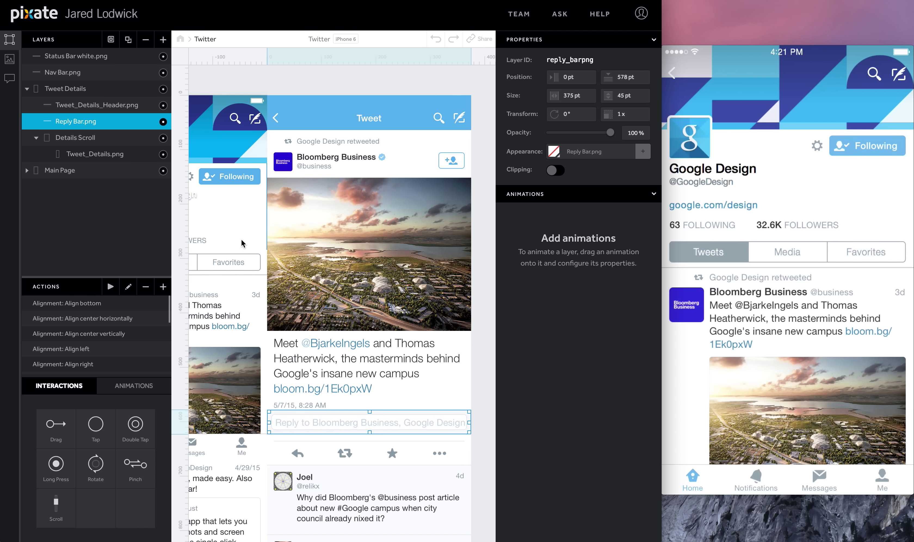
Step: Add two Move animations to the Tweet Details layer
click(34, 92)
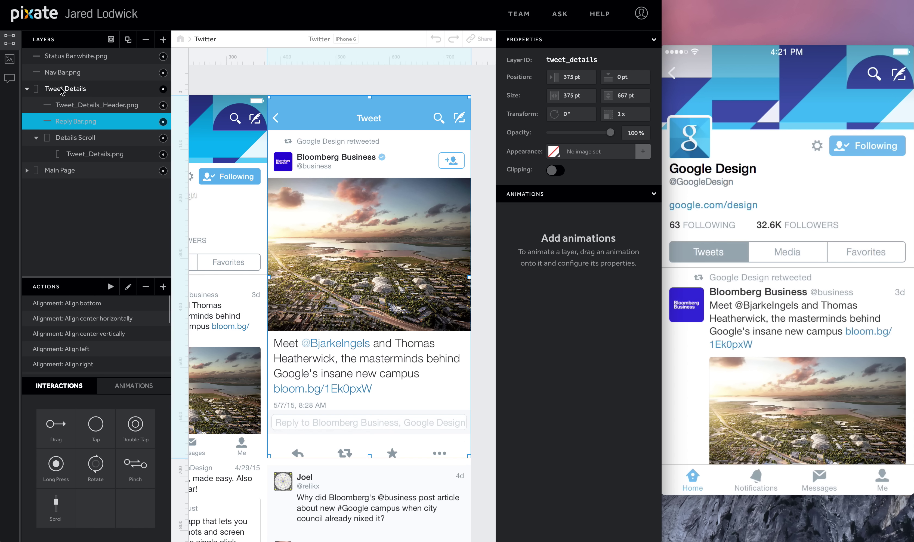
click(124, 388)
drag(53, 433, 64, 96)
drag(56, 427, 64, 89)
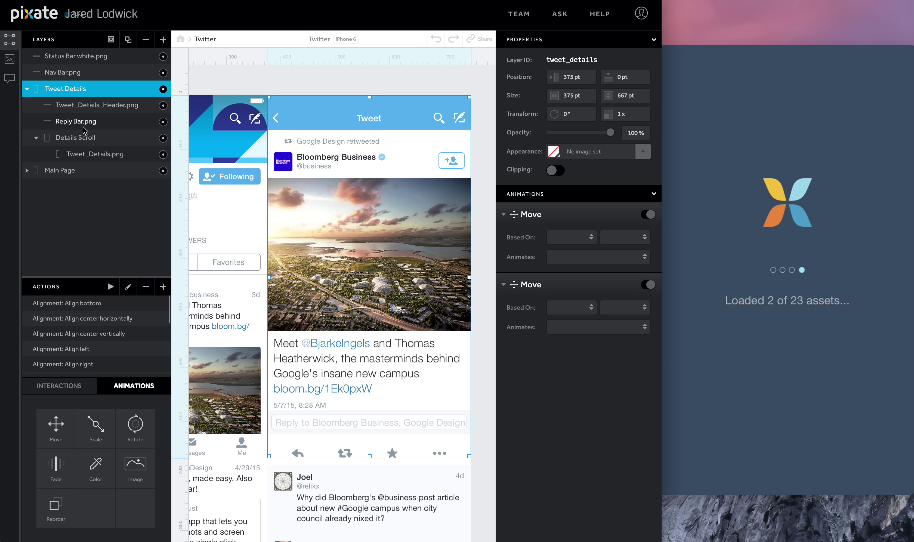
Step: Add a transparent 45 × 64 pt layer above Tweet_Details_Header.png, covering the header's back arrow
click(119, 105)
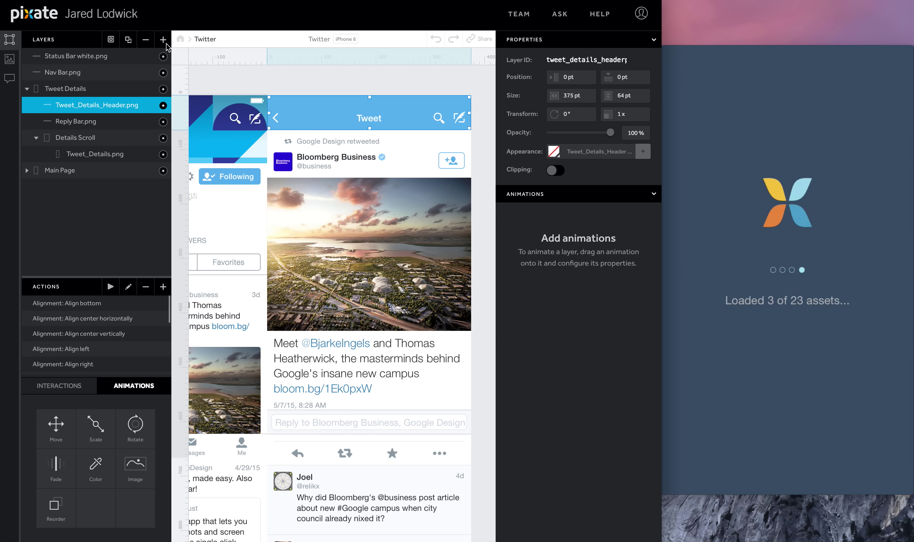
click(166, 44)
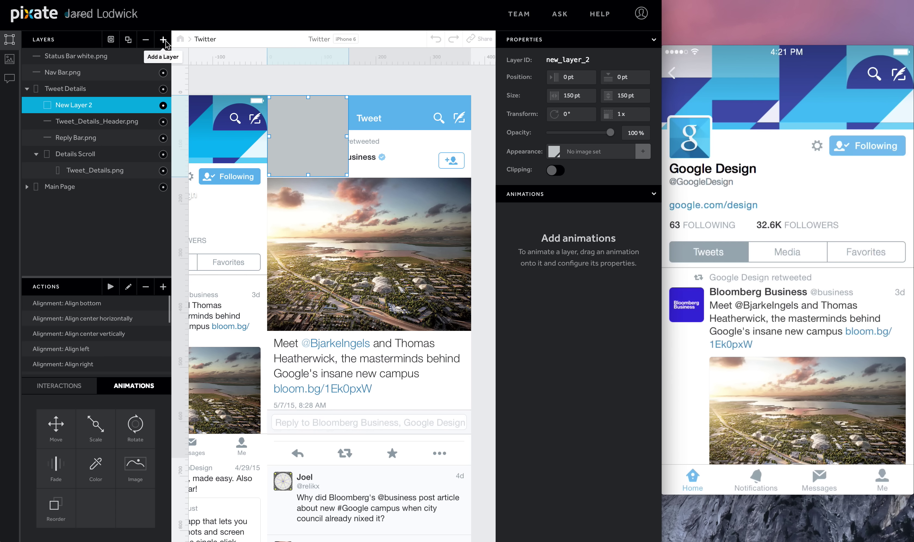
drag(347, 174, 290, 129)
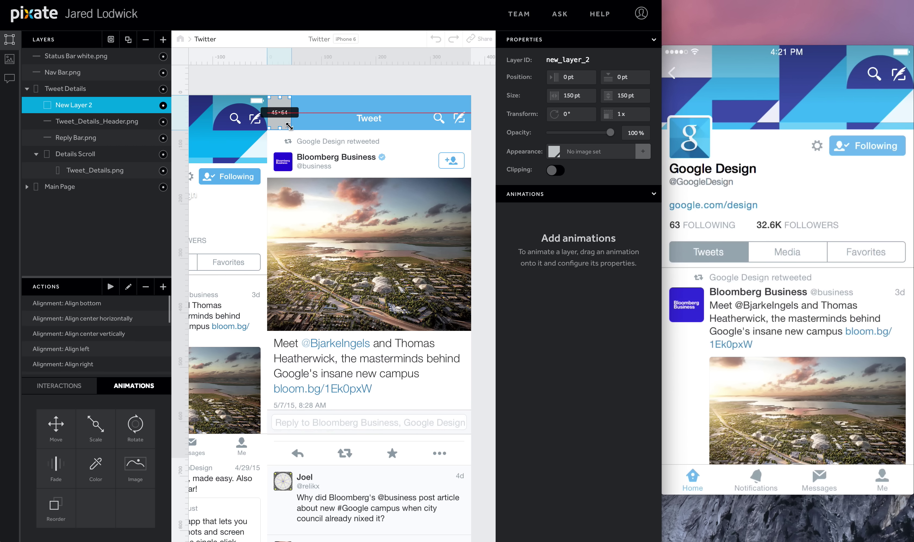
click(554, 151)
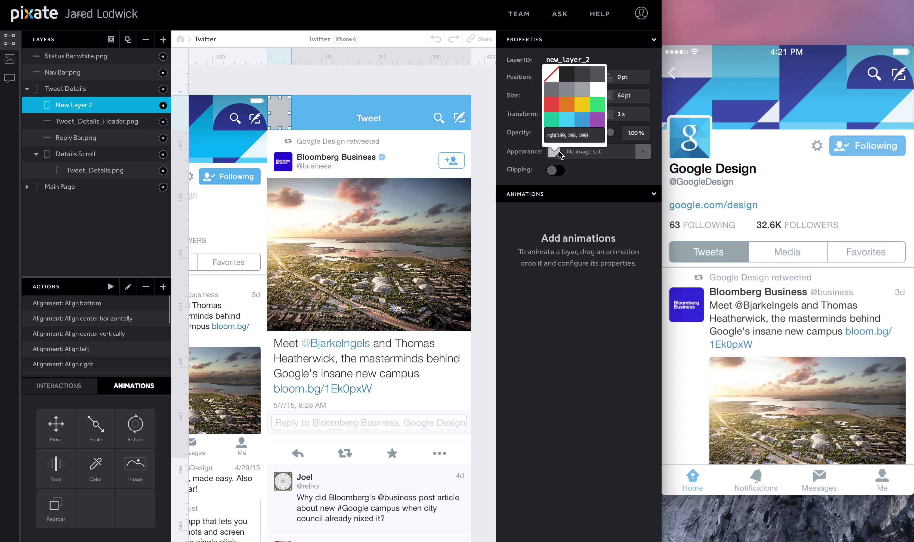
click(558, 78)
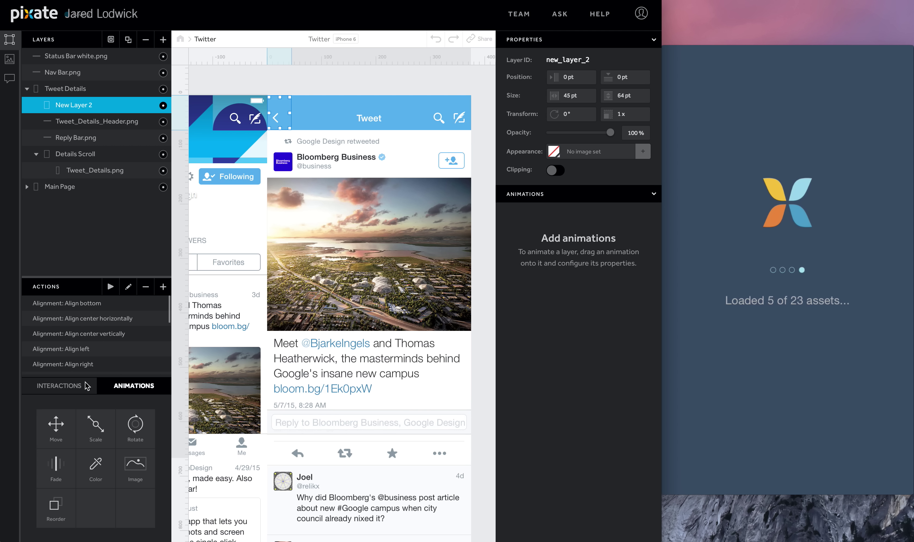
Step: Give the layer over the back arrow a Tap interaction and rename it Details Back Button
click(88, 386)
drag(89, 414, 65, 108)
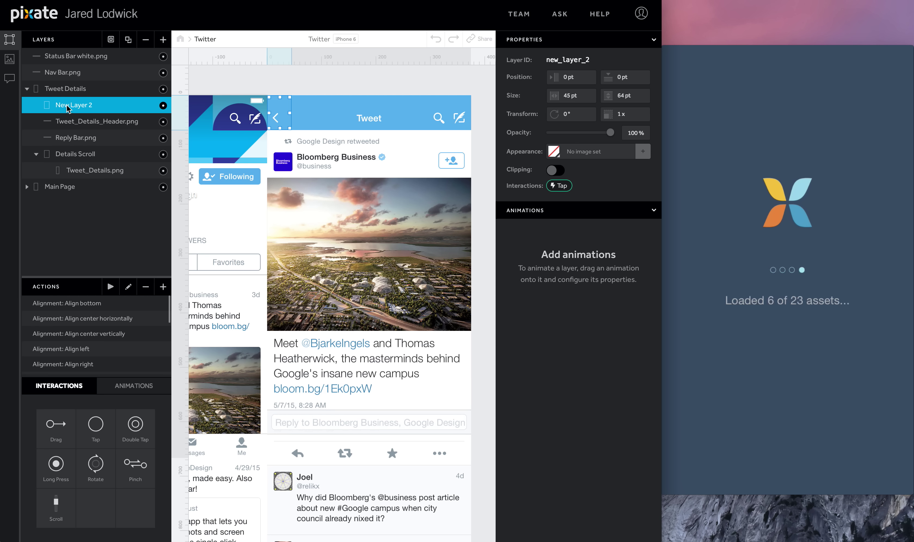
double_click(73, 105)
text(Details Back Button)
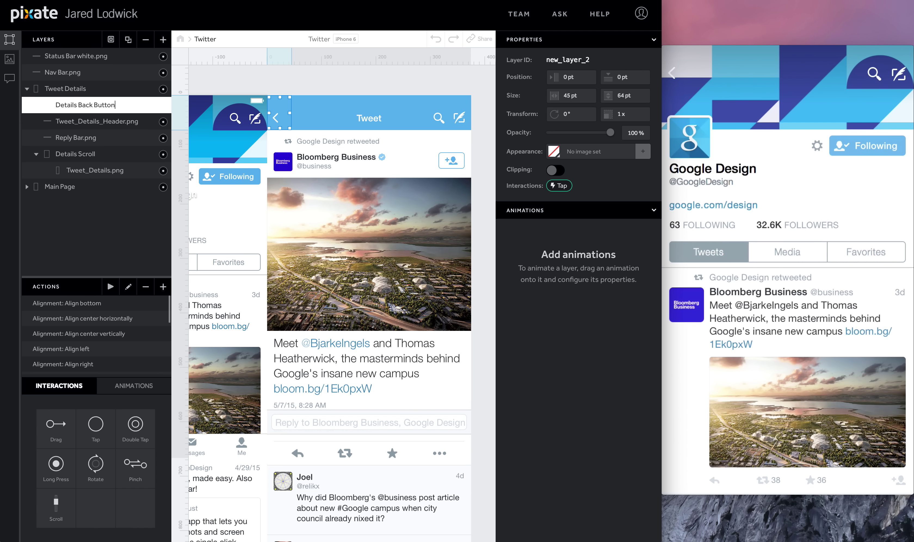
key(Return)
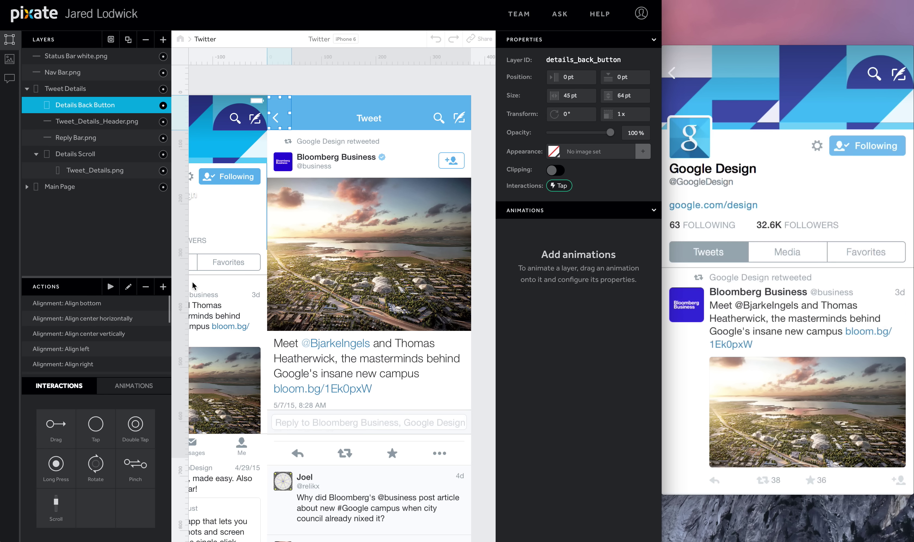
Step: Base the first Move animation of Tweet Details on the Tweet Details Button layer
click(57, 89)
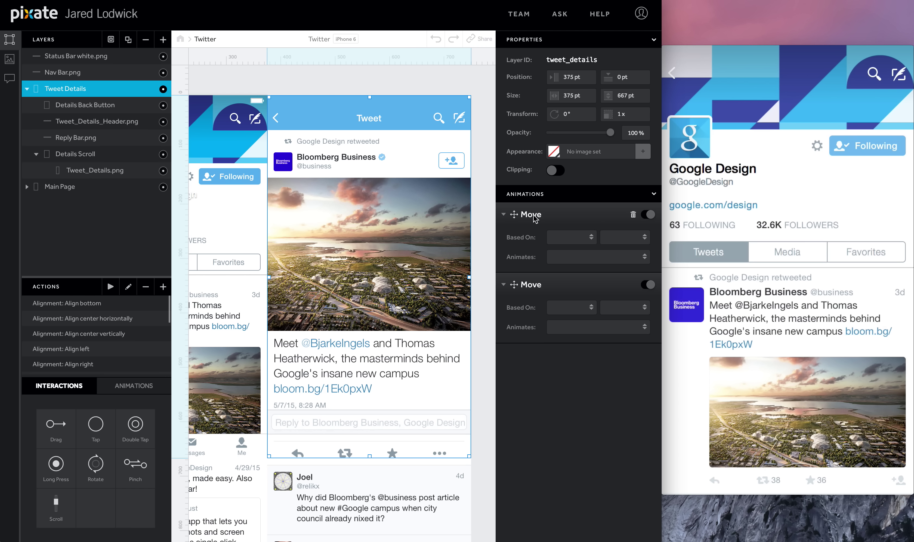
click(591, 237)
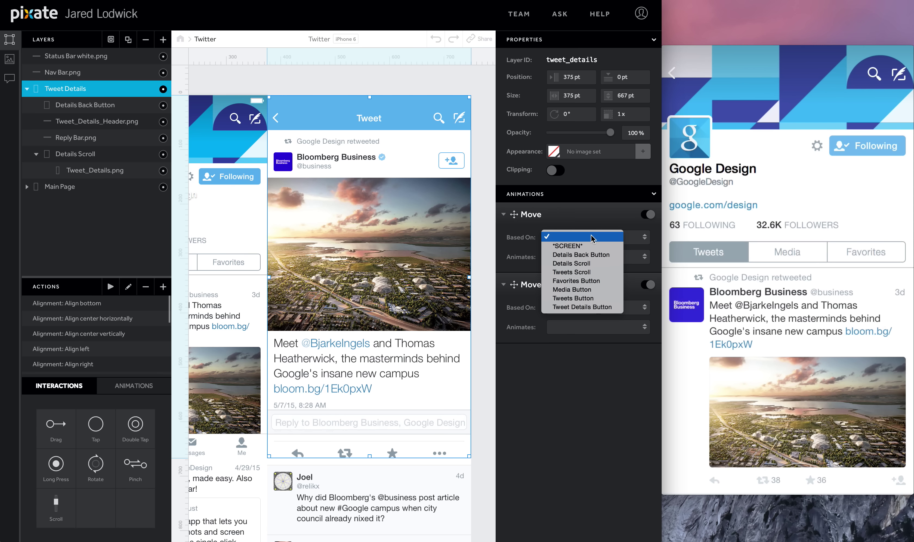
click(574, 255)
click(573, 237)
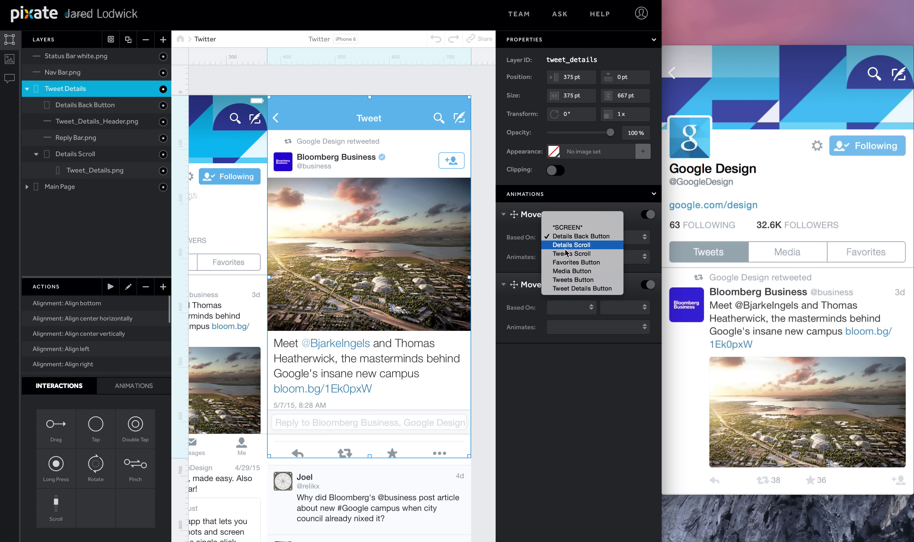
click(565, 289)
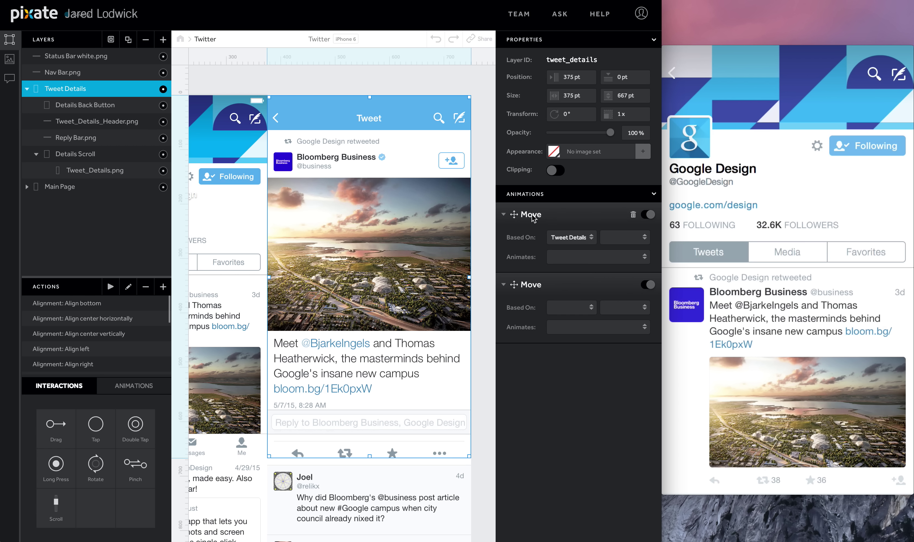
Step: Rename the two Move animations of Tweet Details as Move In and Move Out
double_click(531, 215)
text(Move In)
key(Return)
double_click(531, 285)
text(Move Out)
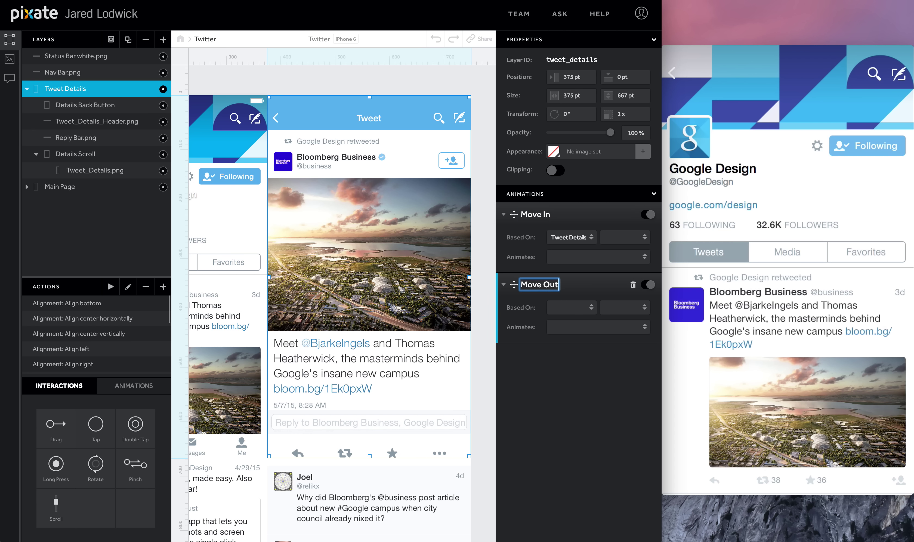
key(Return)
Step: Trigger the Move In animation on Tap and set its left move-to position to 0 pt
click(577, 238)
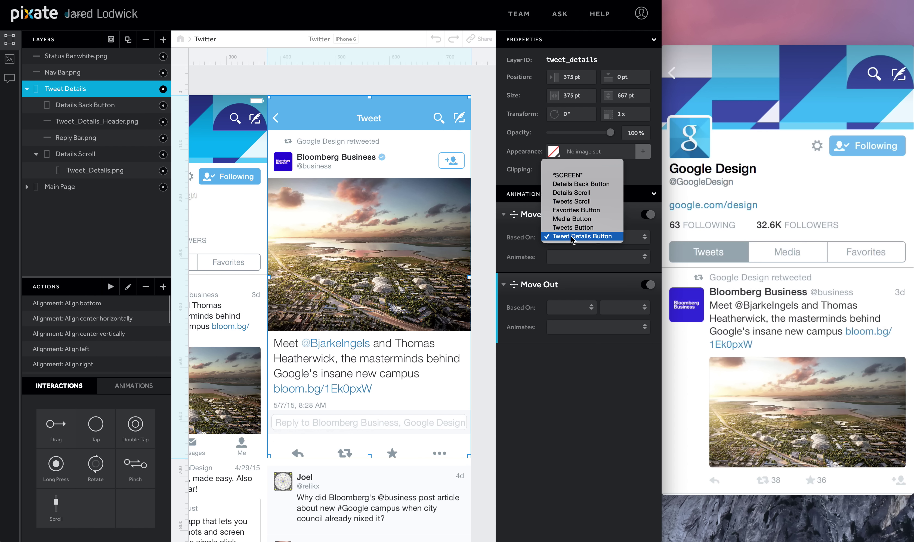
click(616, 236)
click(626, 238)
click(620, 239)
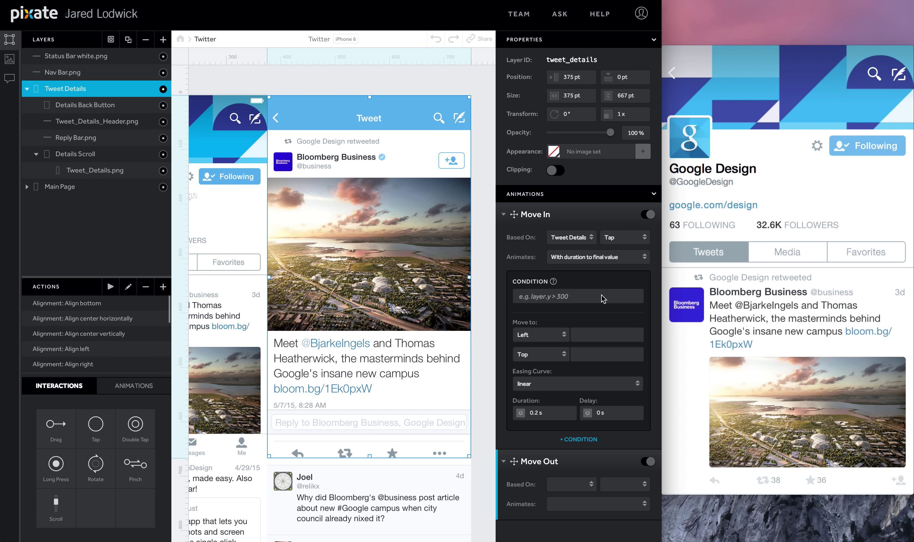
click(591, 338)
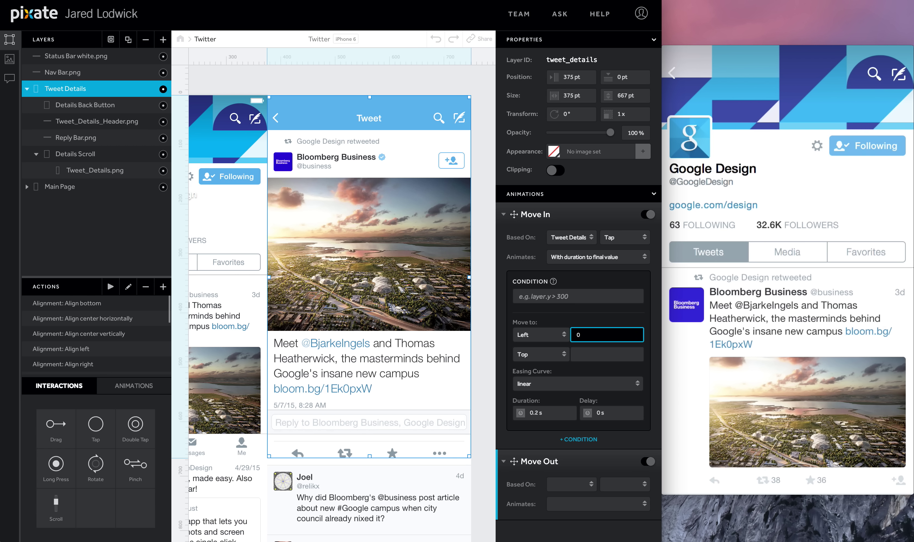
Step: Give Move In a spring easing curve with friction 100 and tension 1250
click(581, 386)
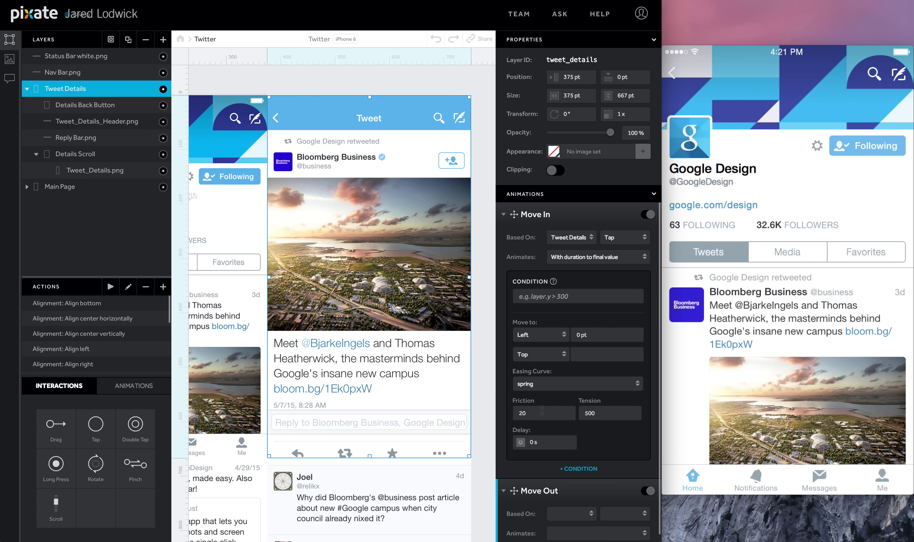
double_click(543, 410)
text(100)
key(Tab)
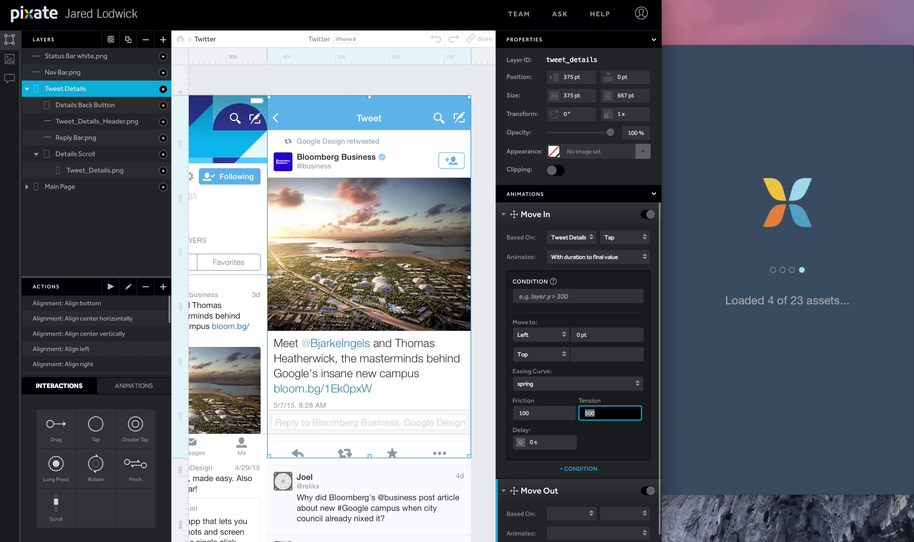
text(12)
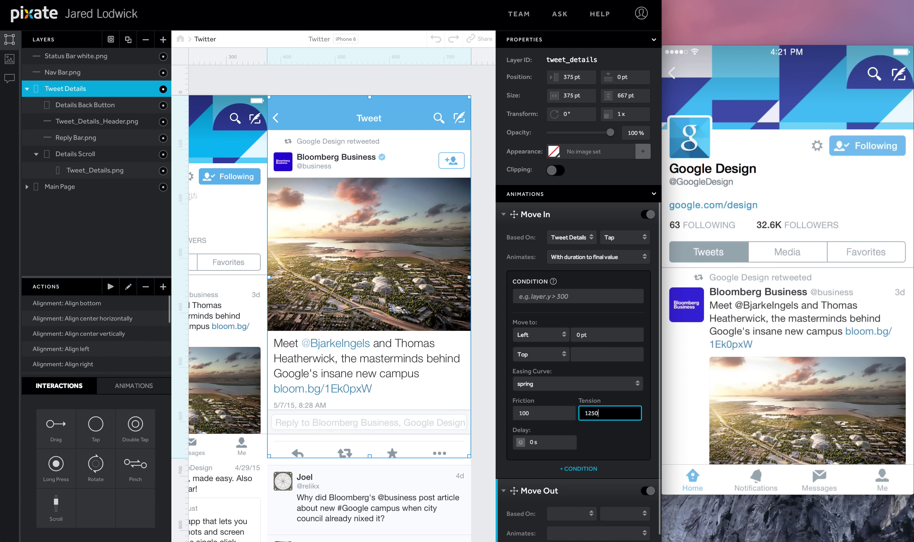
key(Return)
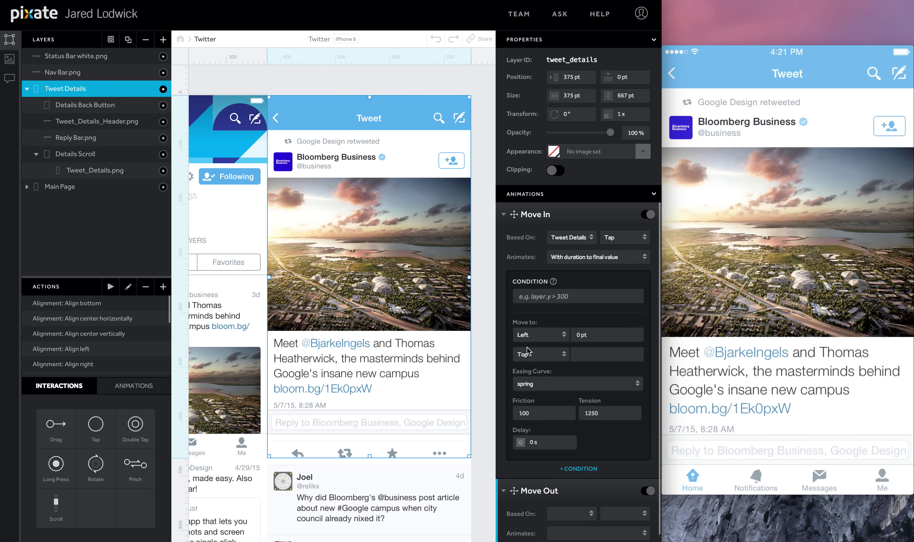
Step: Collapse the Move In settings and base the Move Out animation on a Tap of Details Back Button
click(504, 215)
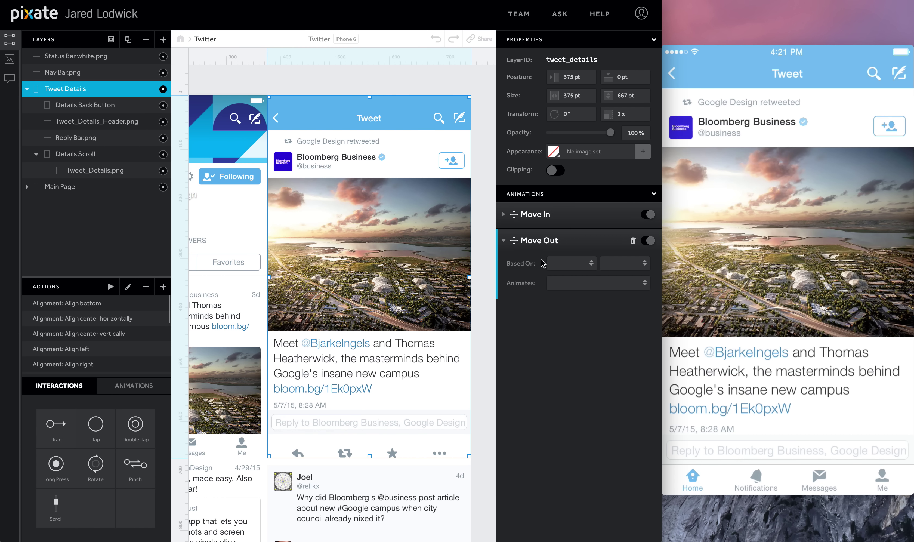
click(558, 263)
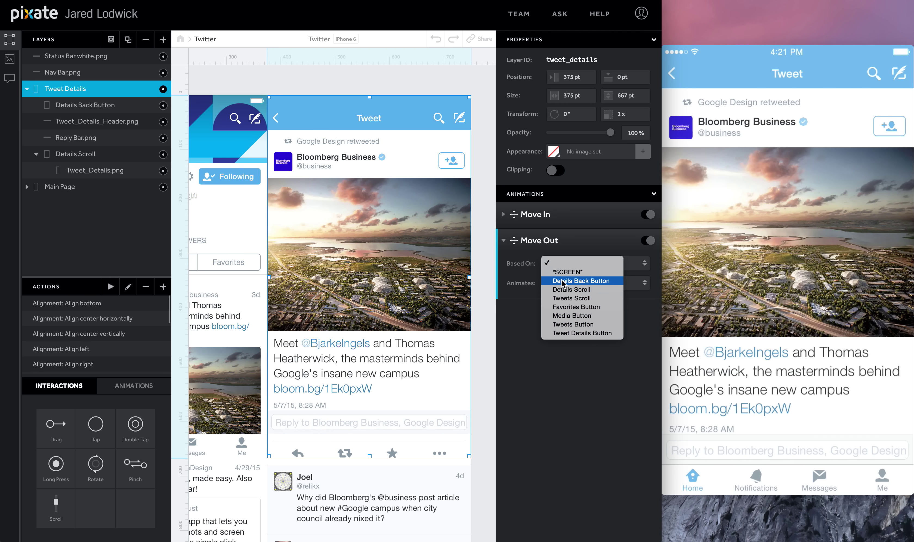
click(563, 282)
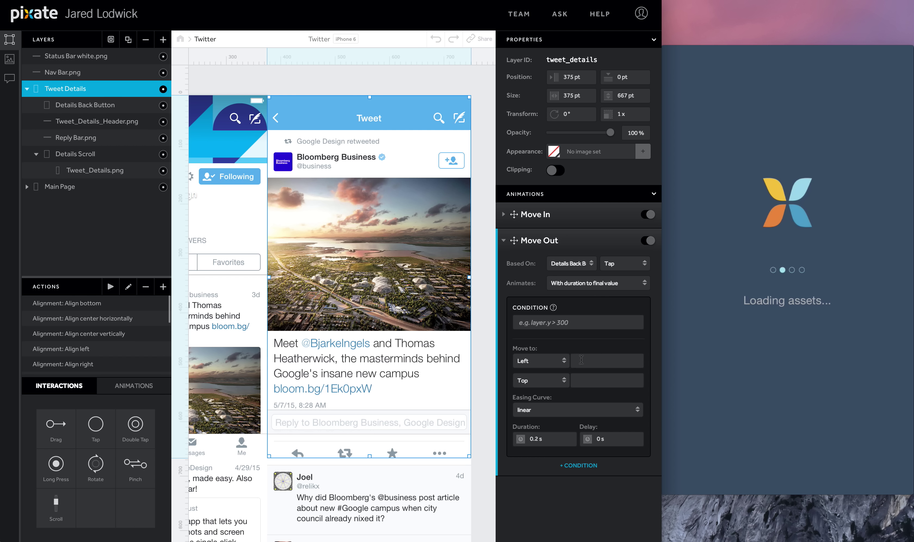
Step: Set Move Out's left move-to position to 375 pt and give it spring easing with friction 100 and tension 1250
click(587, 360)
text(375)
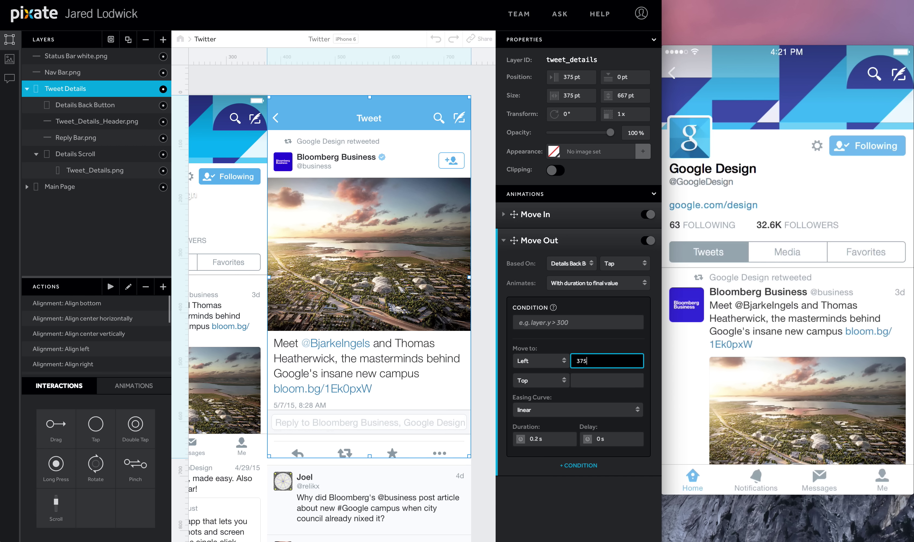
click(542, 409)
click(546, 435)
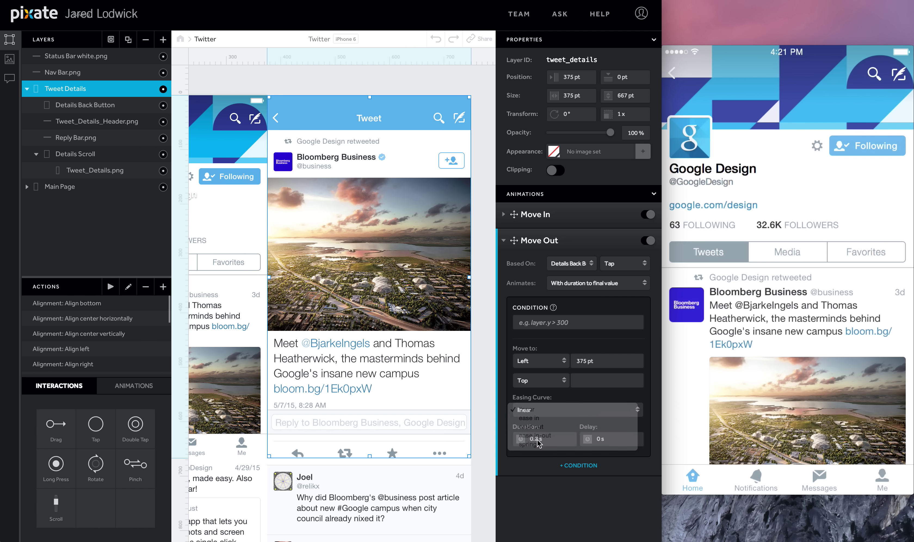
click(555, 440)
text(100)
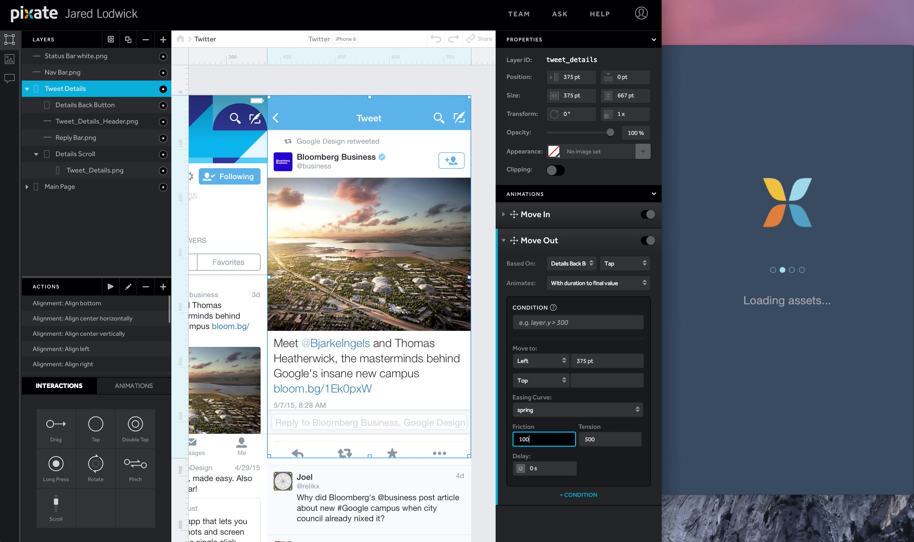
key(Tab)
text(1250)
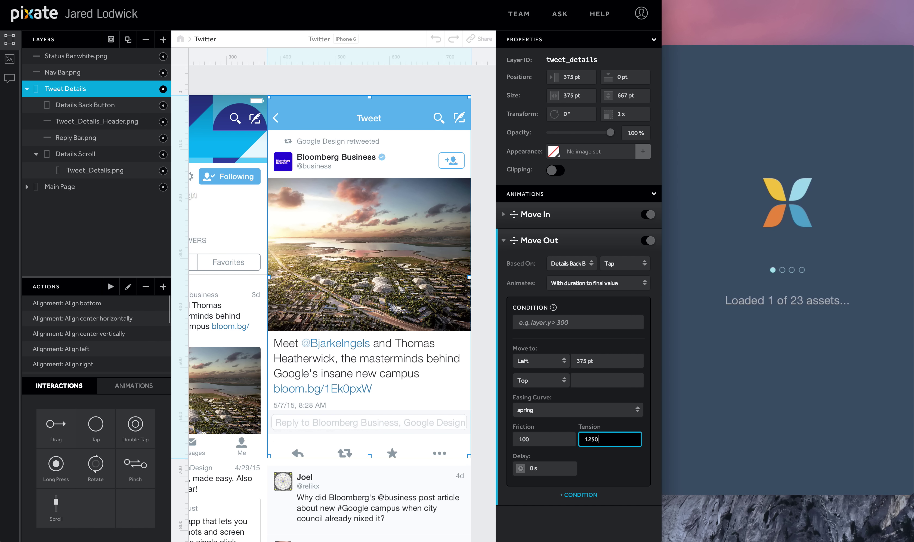
click(504, 243)
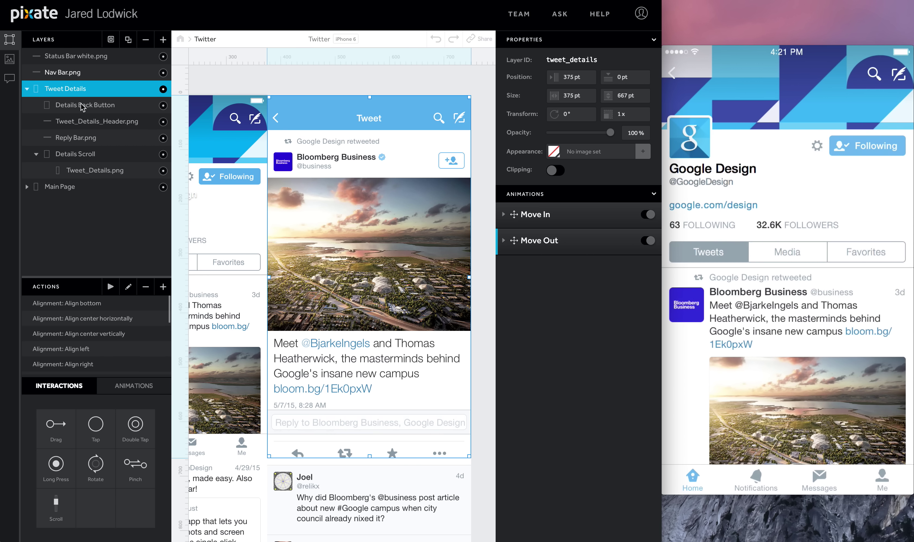
Step: Add two Move animations to the Main Page layer
click(65, 187)
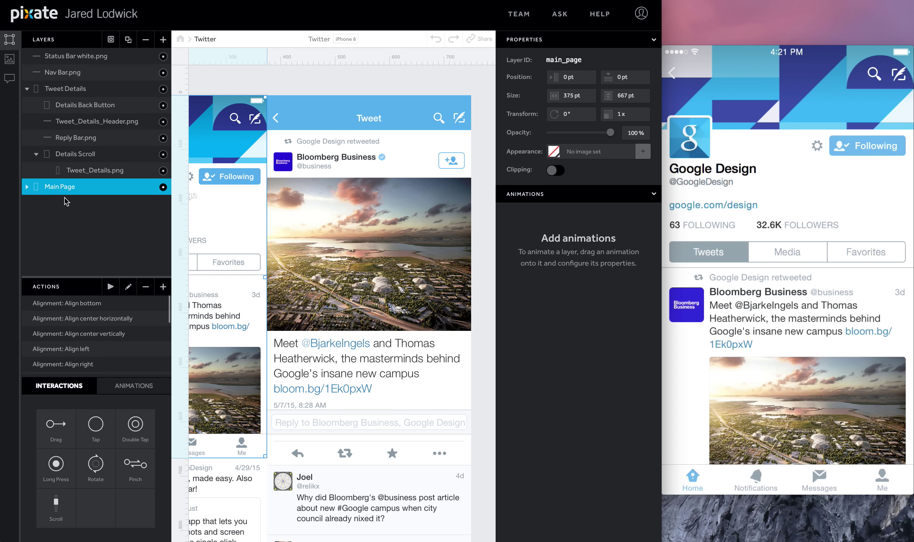
click(134, 386)
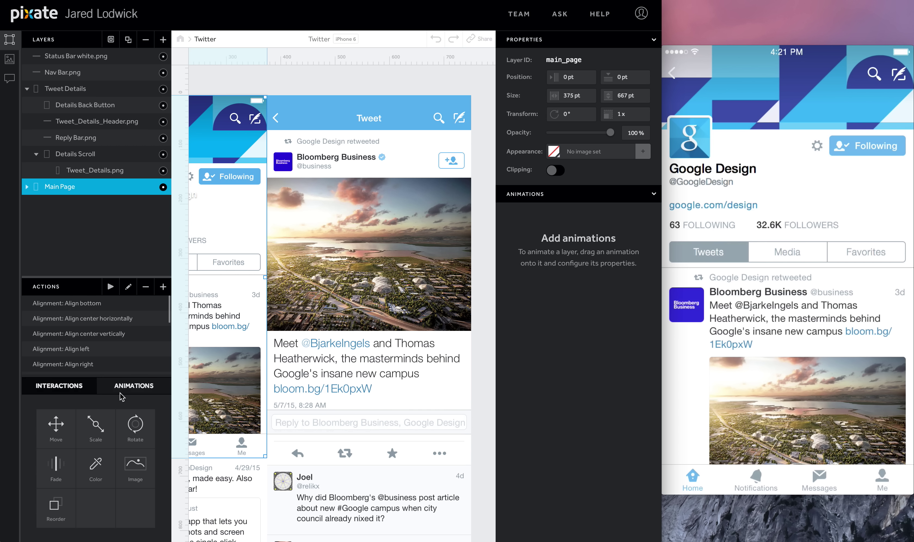
drag(58, 424, 53, 188)
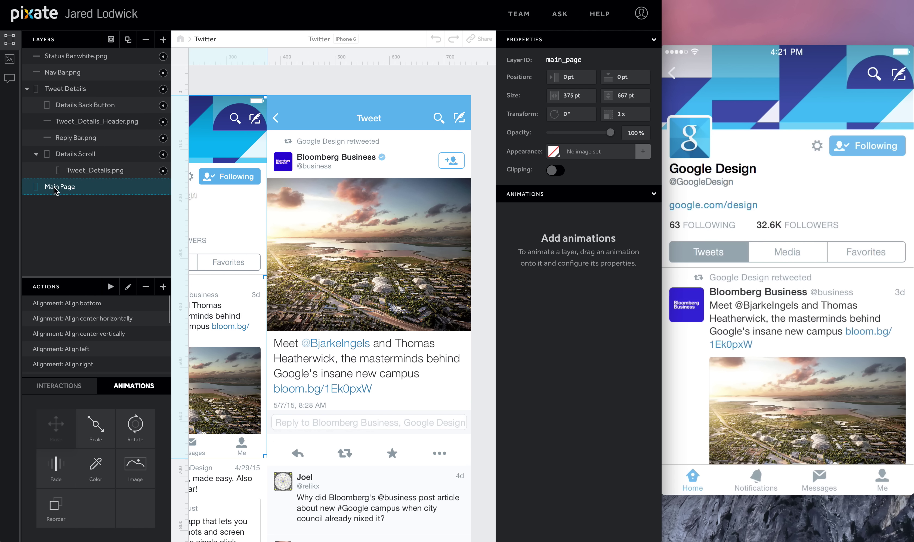
drag(56, 424, 56, 187)
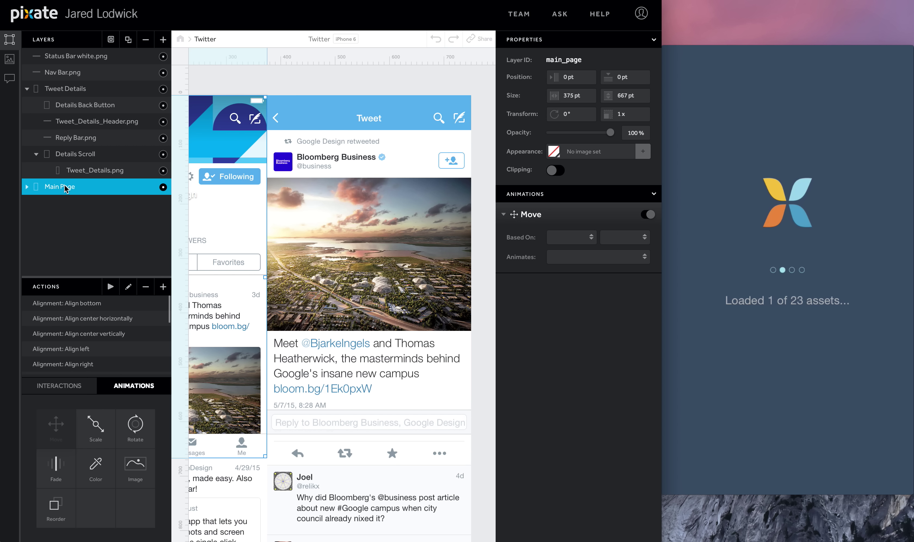
Step: Rename the first Main Page Move animation as Move In and the second as Move Out
click(536, 215)
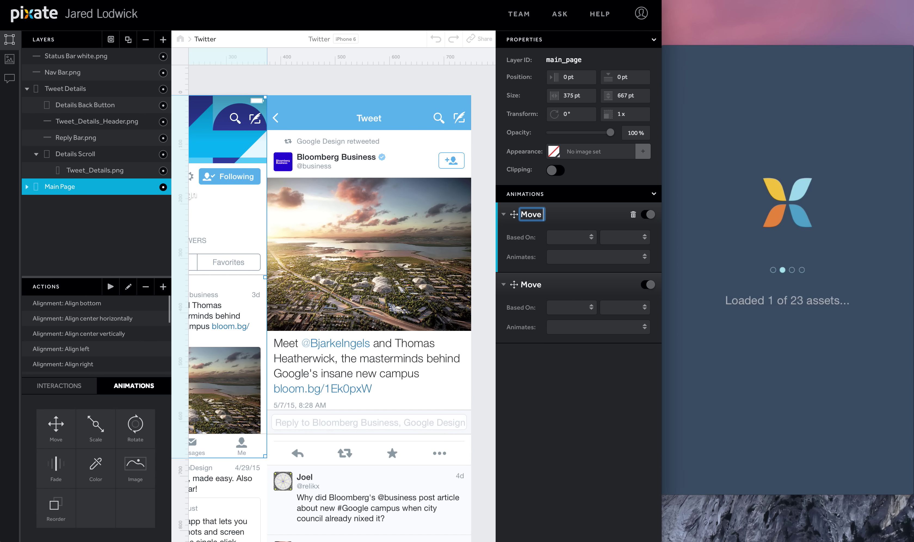
text(In)
key(Return)
click(531, 284)
text(Out)
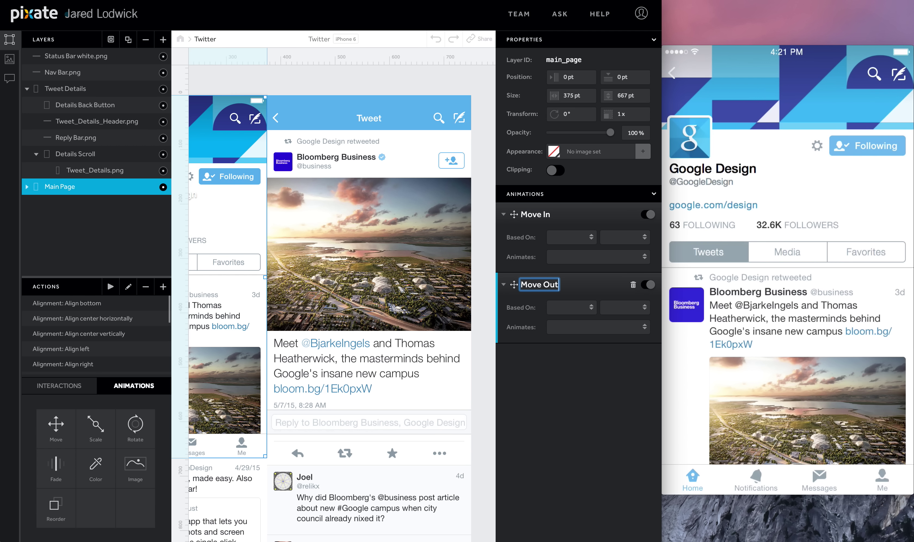
key(Return)
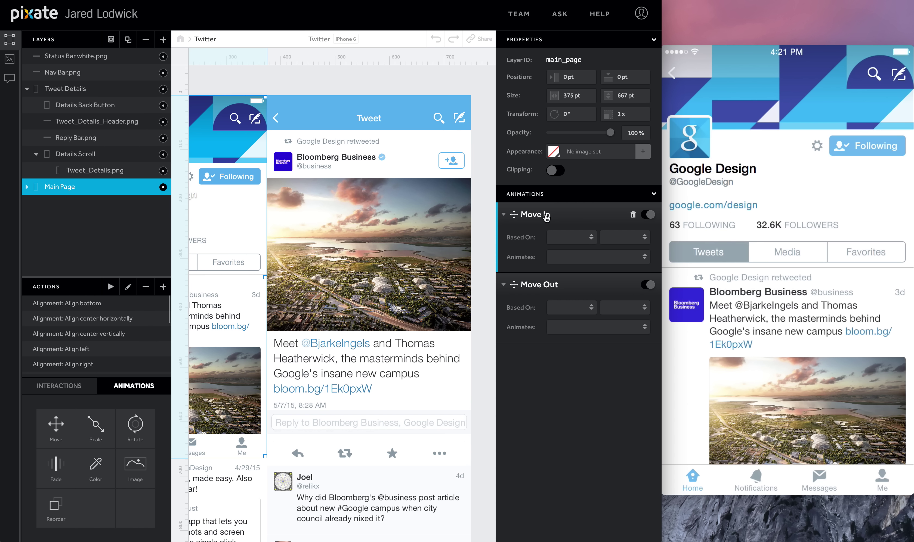
Step: Name the first Main Page animation Move Out and the second one Move In
click(544, 214)
key(BackSpace)
text(Out)
click(554, 278)
click(549, 284)
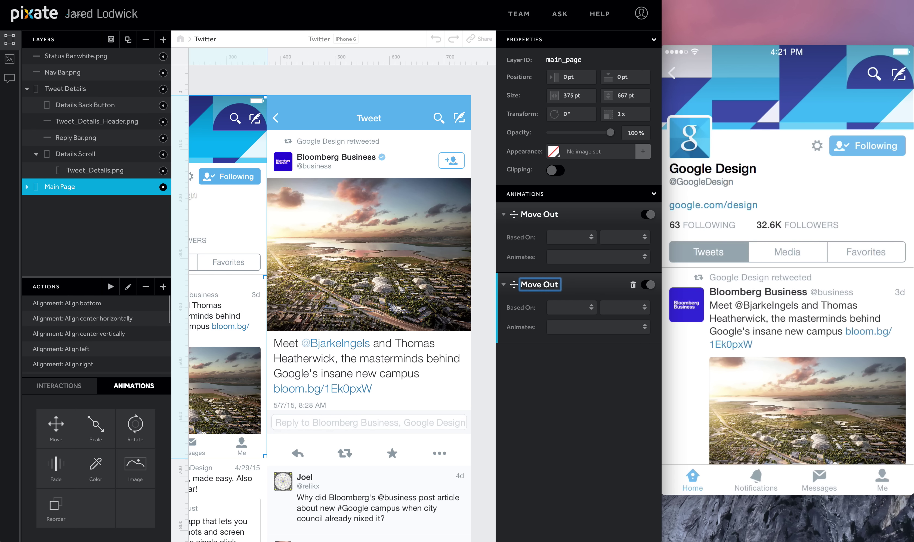
key(BackSpace)
key(BackSpace)
key(BackSpace)
text(In)
key(Return)
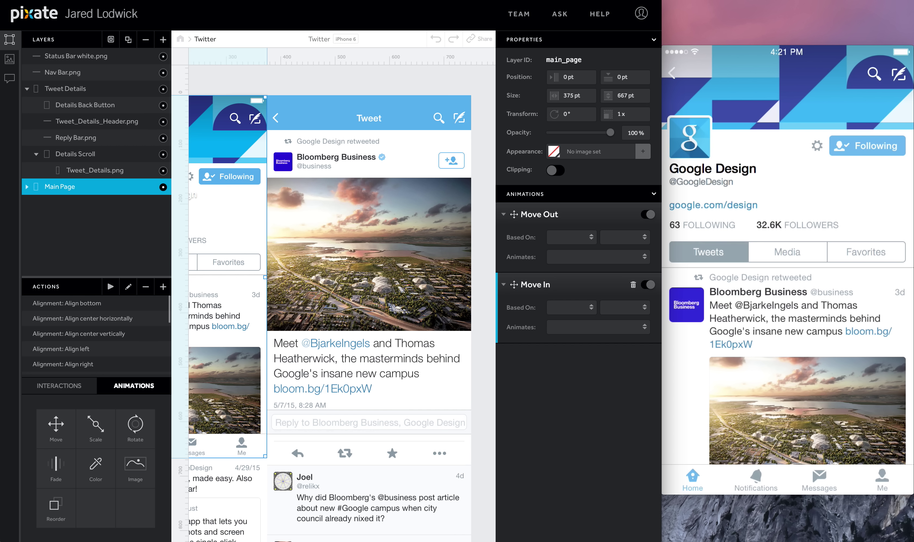
Step: Base Main Page's Move Out on a Tap of Tweet Details Button and set its left move-to position to -125 pt
click(576, 235)
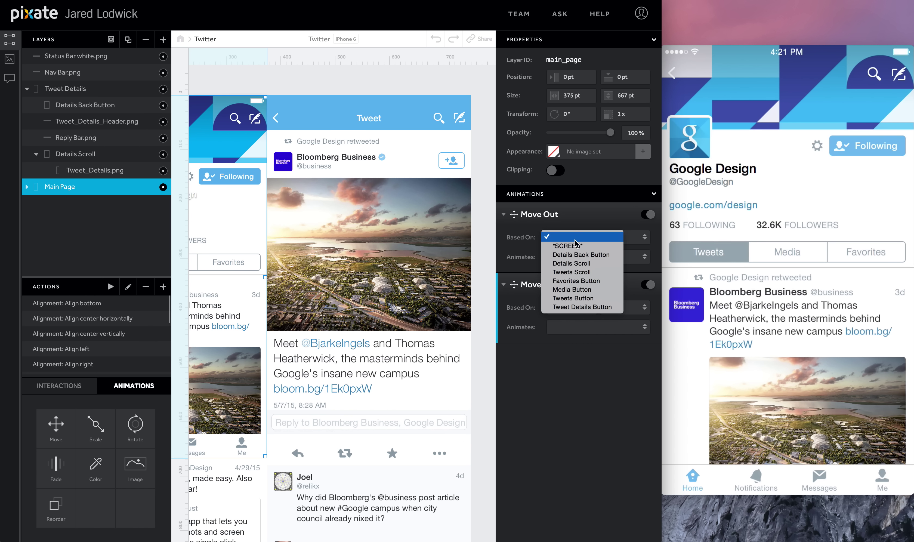
click(579, 307)
click(621, 237)
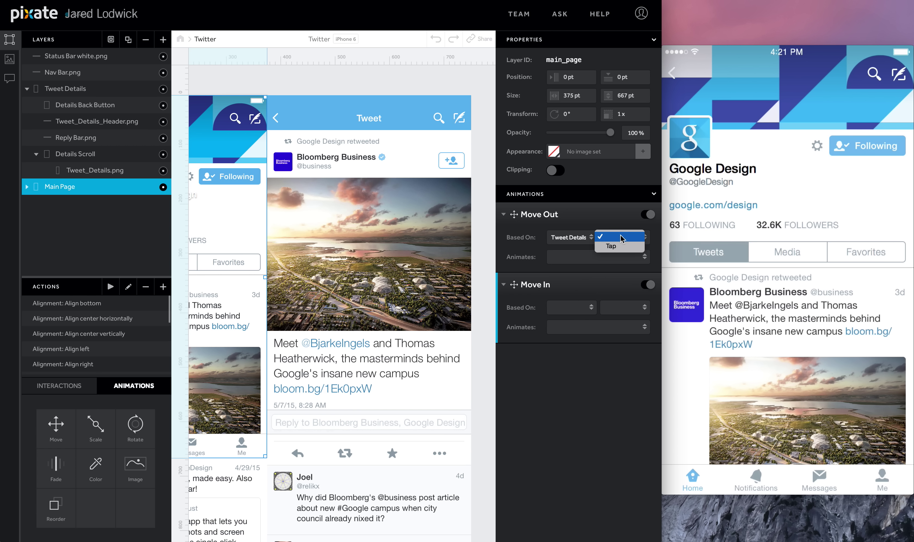
click(619, 246)
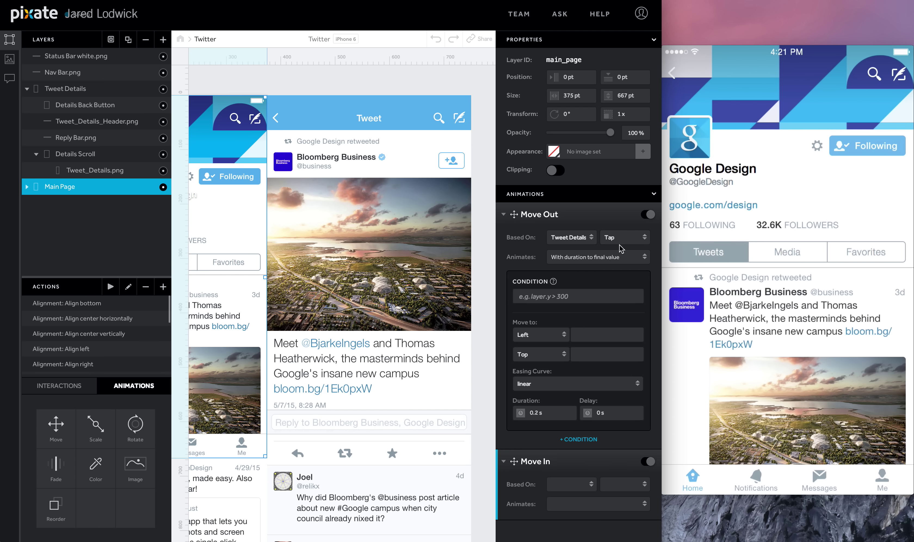
click(576, 339)
text(-)
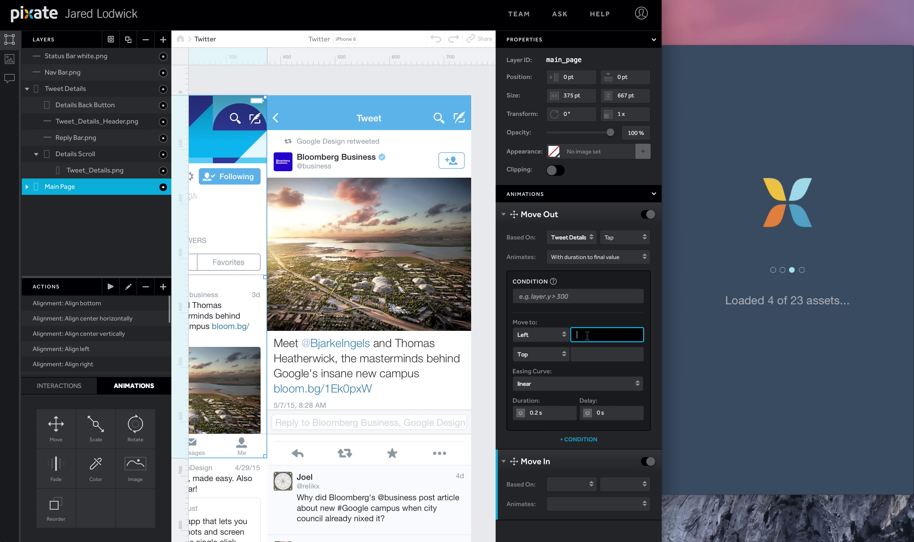
text(125)
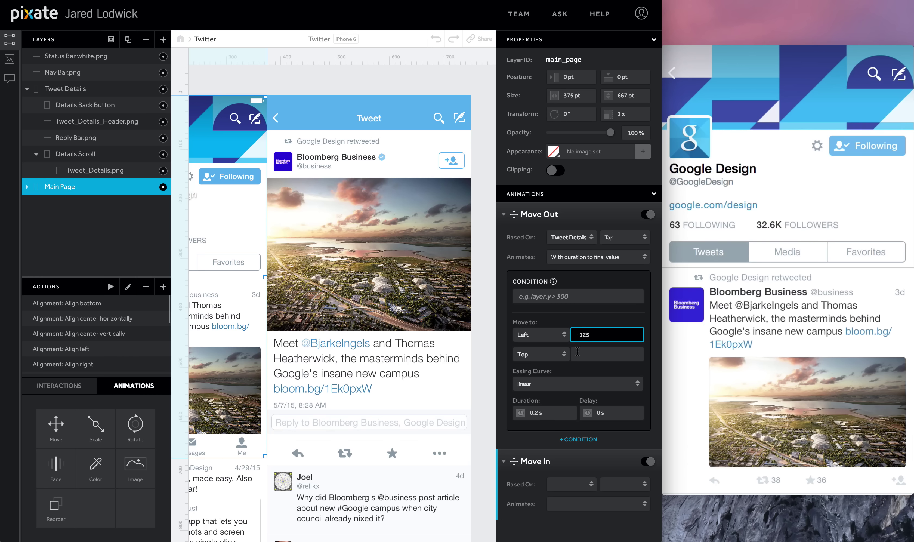
click(587, 350)
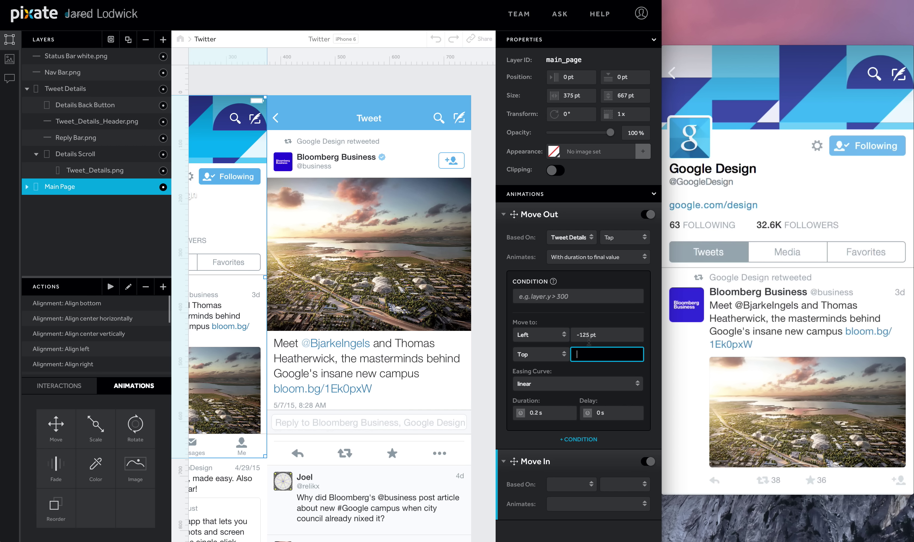
Step: Give Main Page's Move Out a spring easing curve with friction 100 and tension 500, and collapse its settings
click(571, 383)
click(548, 416)
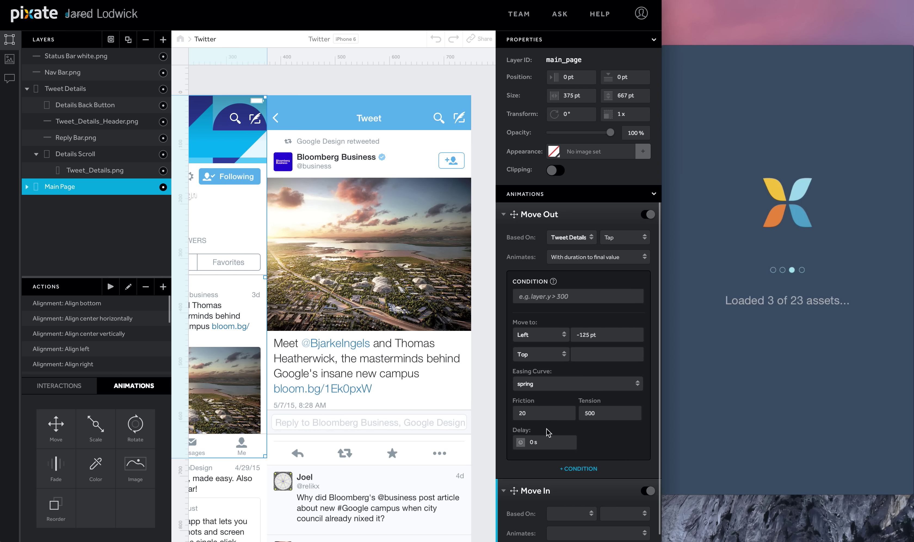
click(548, 415)
text(100)
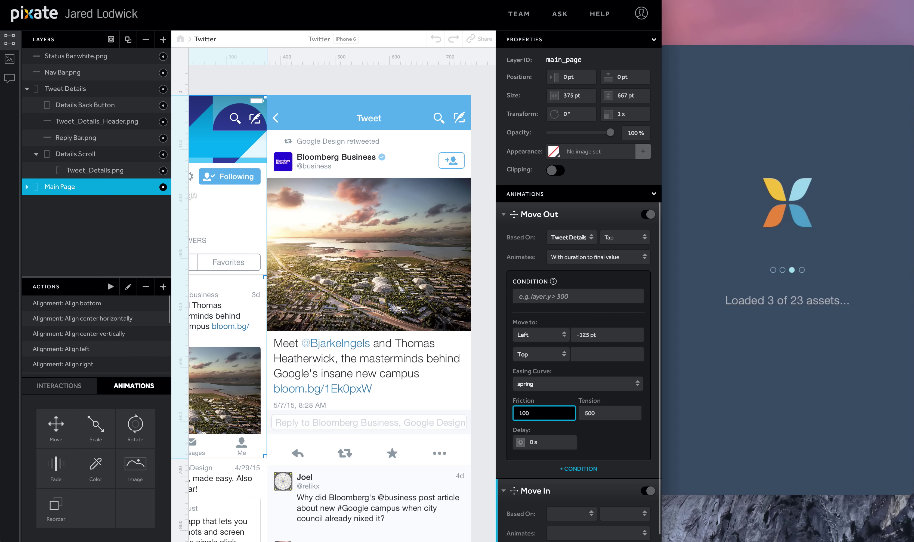
key(Tab)
text(500)
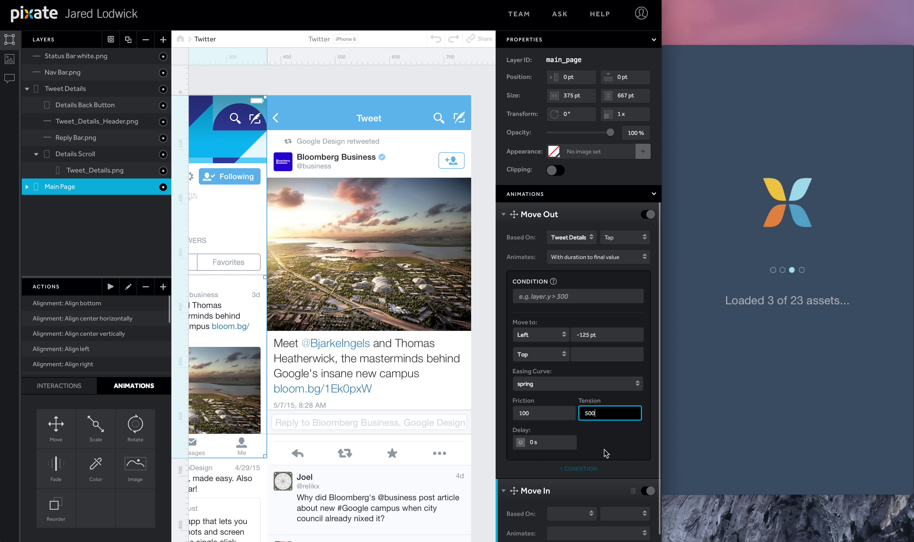
click(609, 449)
scroll(620, 448, down, 1)
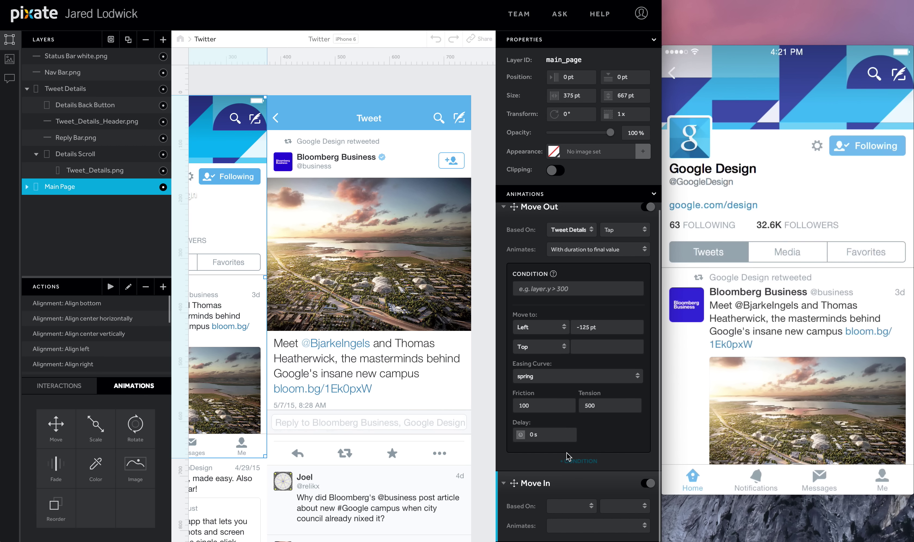
click(504, 208)
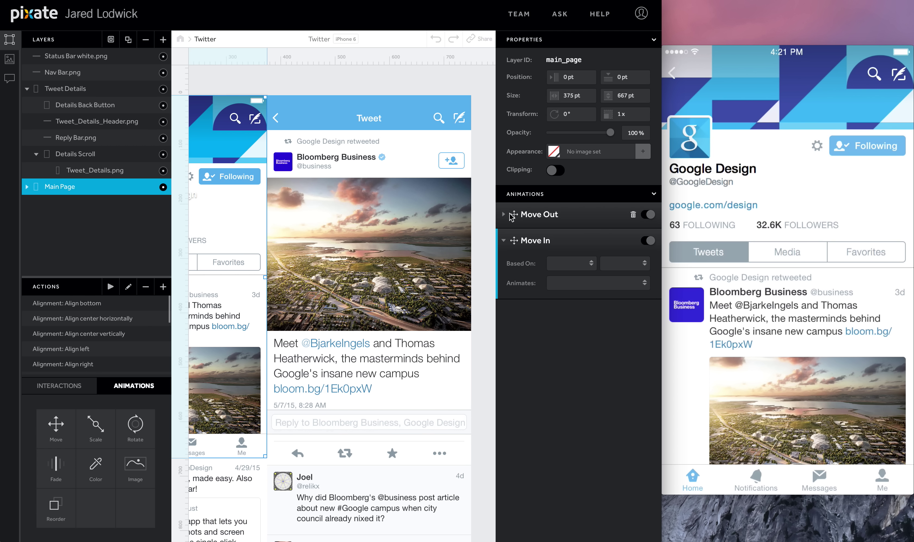
Step: Base Main Page's Move In on a Tap of Details Back Button and set its left move-to position to 0 pt
click(574, 264)
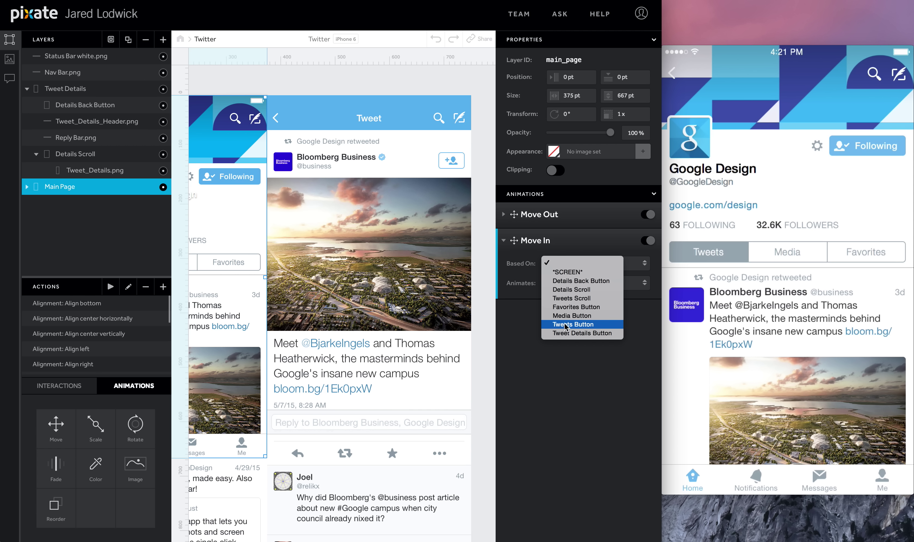
click(572, 283)
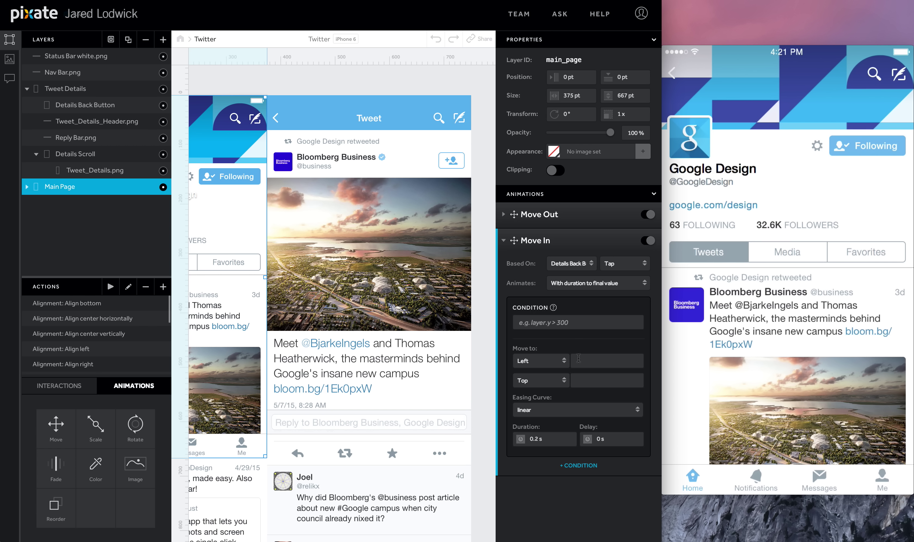
click(578, 359)
text(0)
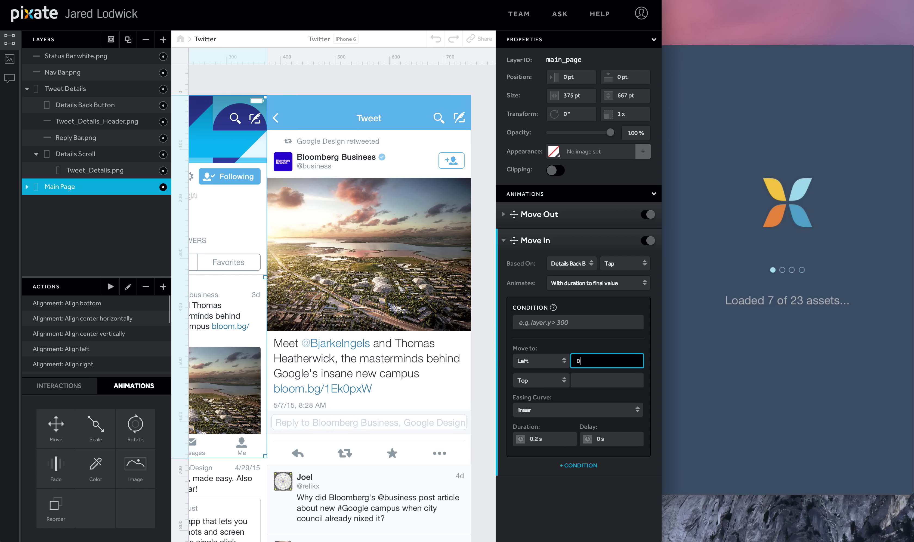
Step: Give Main Page's Move In a spring easing curve with friction 50
click(560, 409)
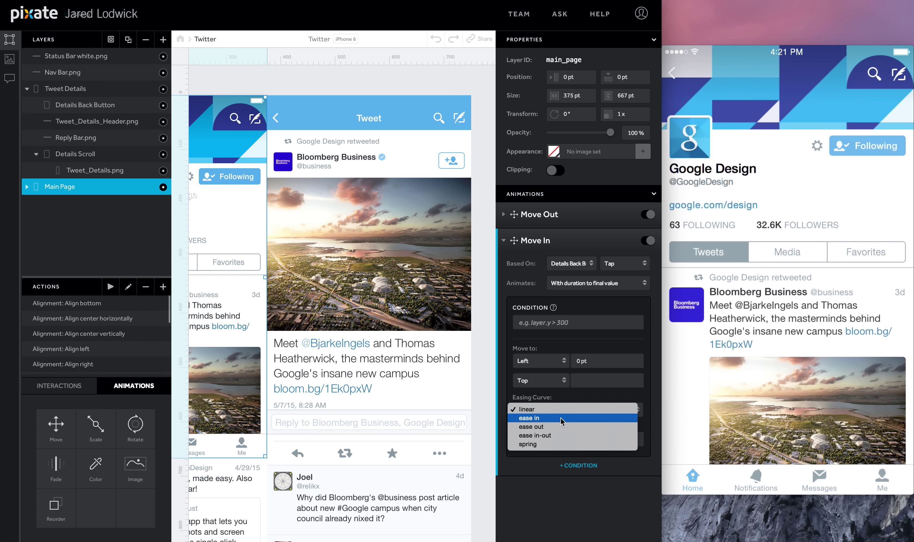
click(554, 444)
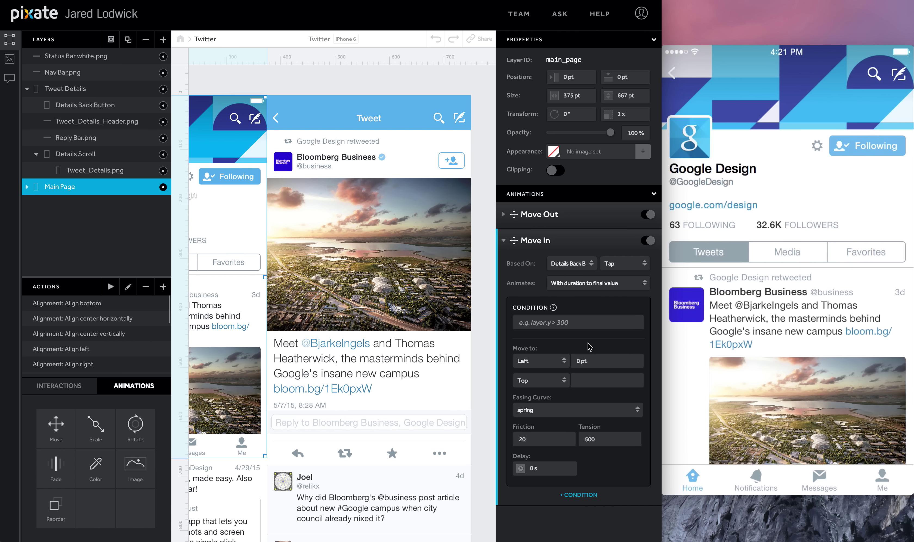
click(541, 435)
text(50)
key(Tab)
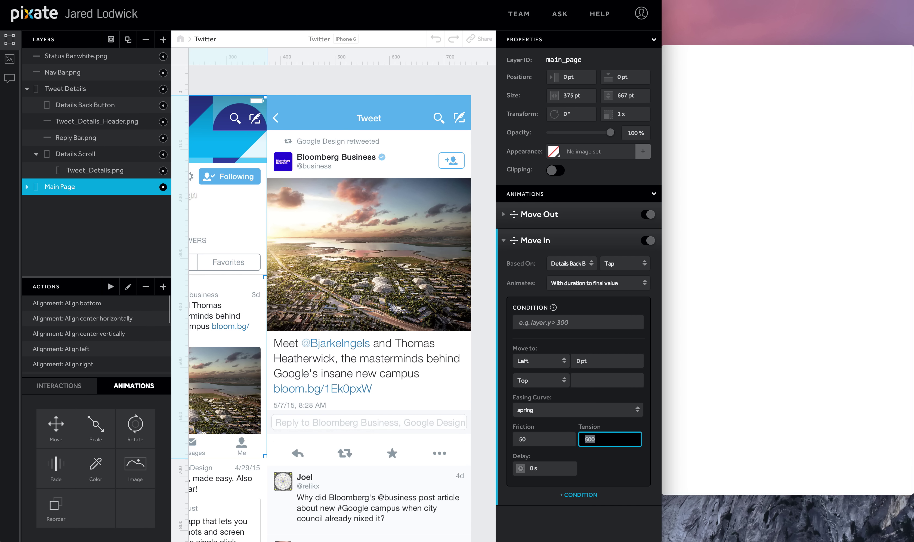
click(597, 465)
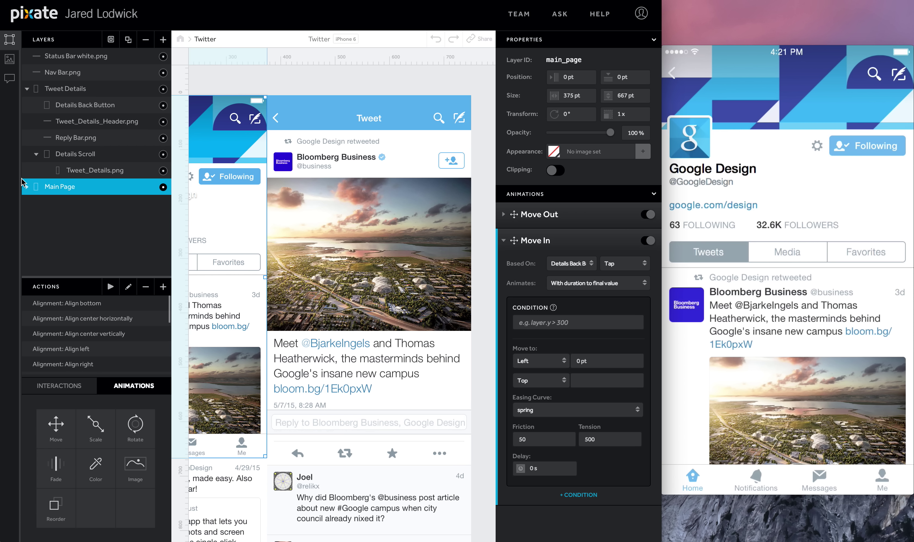
Step: Collapse the Tweet Details layer group and add a new layer directly above Main Page
click(26, 90)
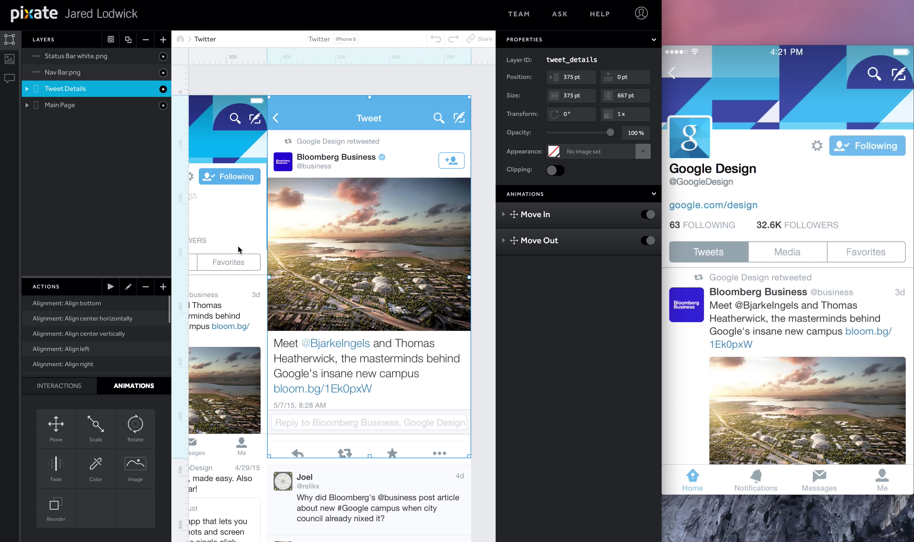
click(105, 108)
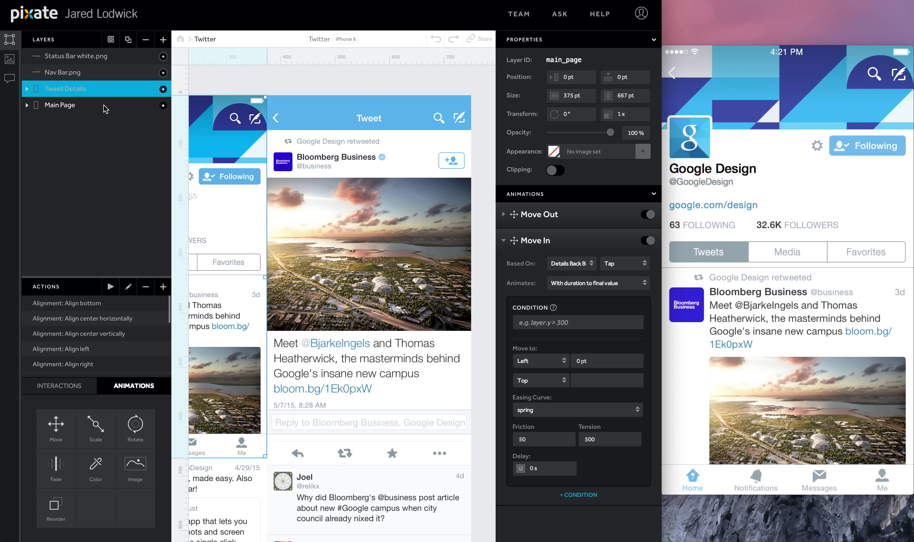
click(163, 39)
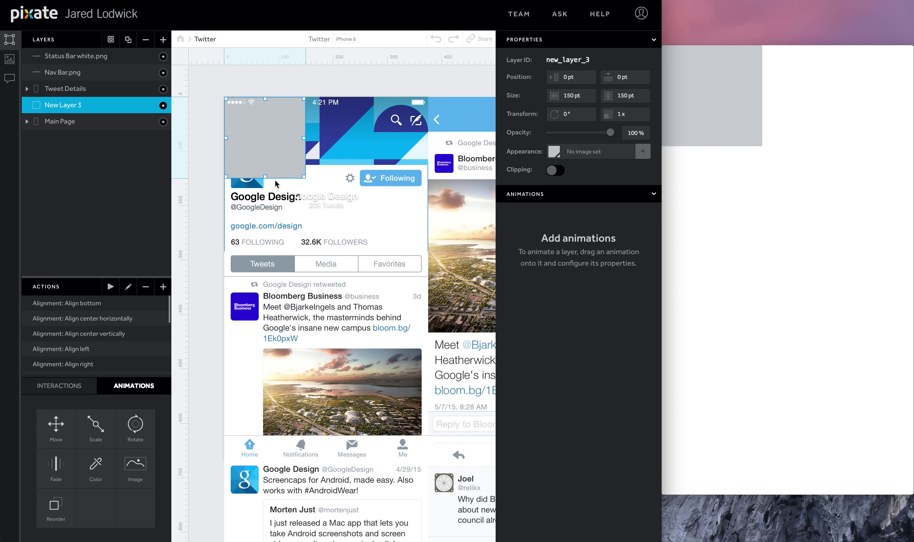
Step: Resize the new layer to 375 × 667 pt so it covers the screen and fill it with black (#000)
drag(304, 176, 425, 459)
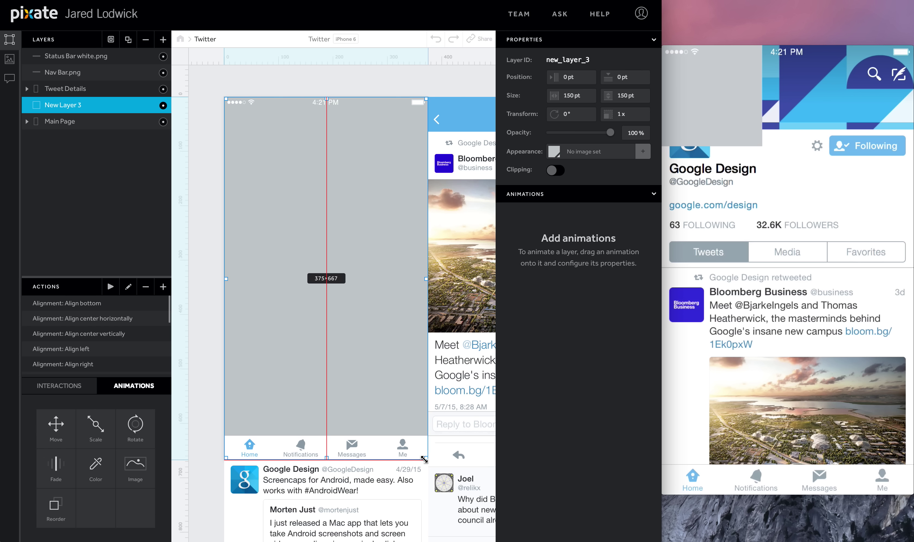
click(554, 152)
click(558, 141)
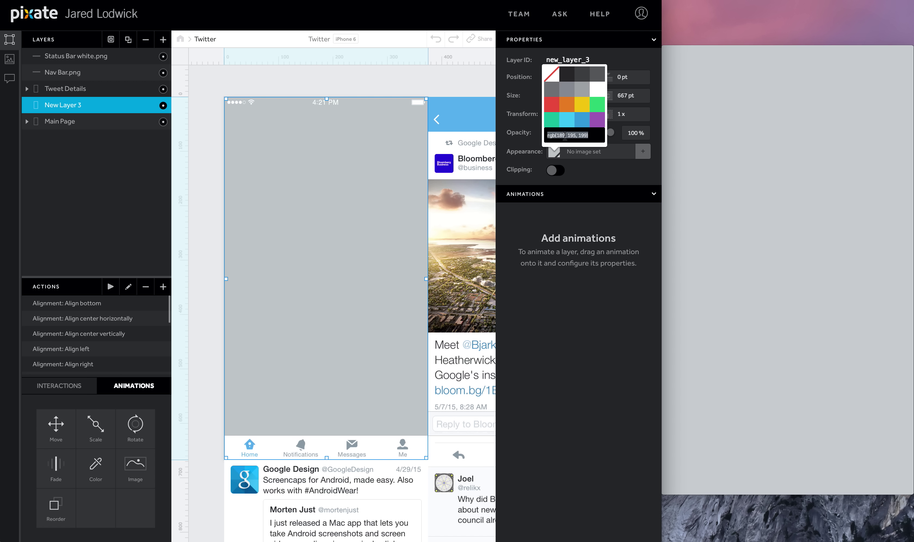
text(#000)
key(Return)
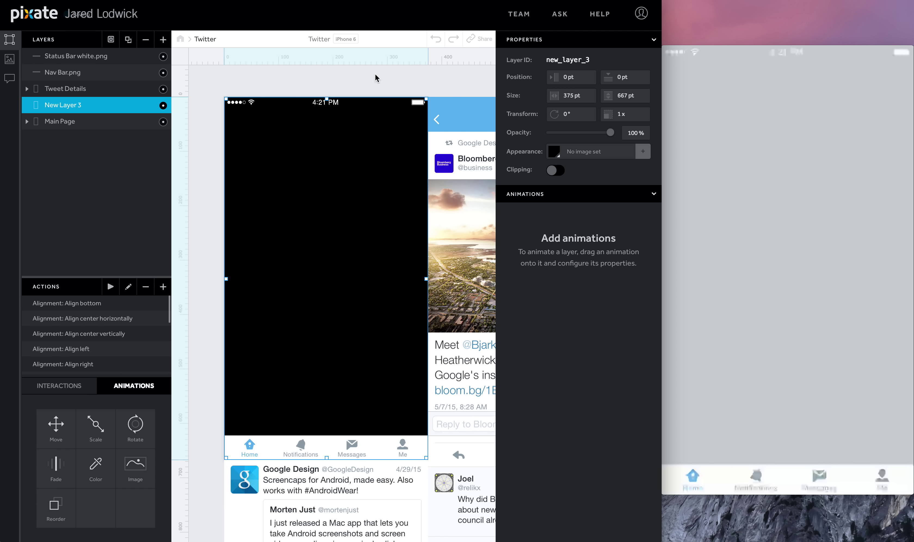
Step: Rename the black layer as Tweet Details Shadow and set its opacity to 0%
double_click(71, 106)
text(Twee)
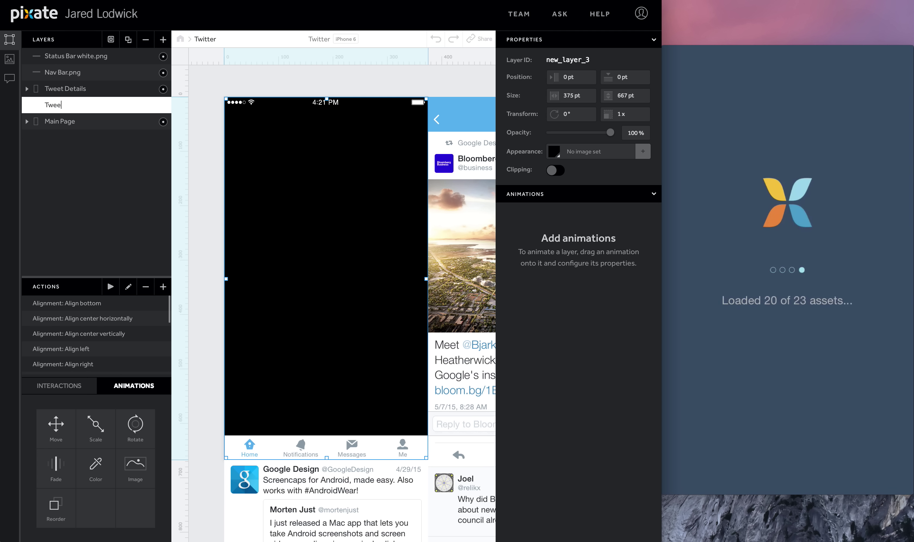
text(t Details Shadow)
key(Return)
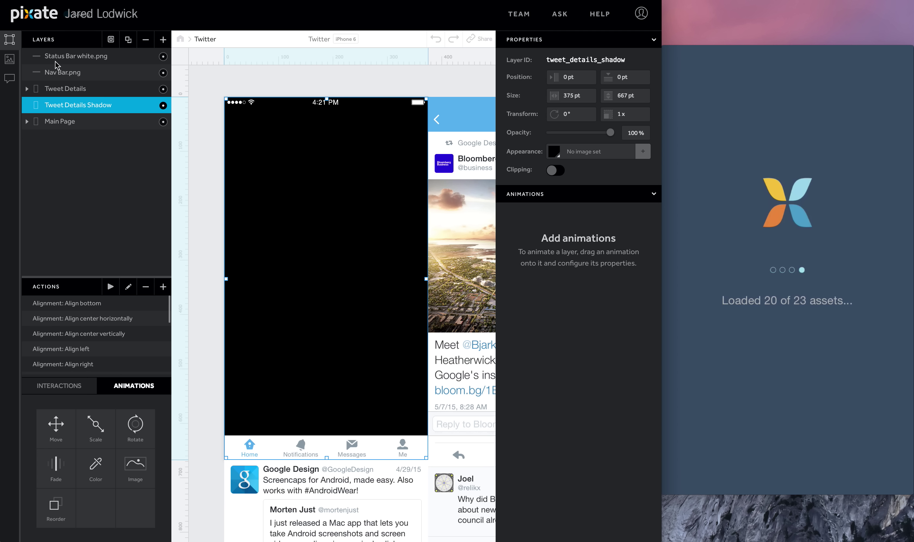
drag(610, 133, 443, 135)
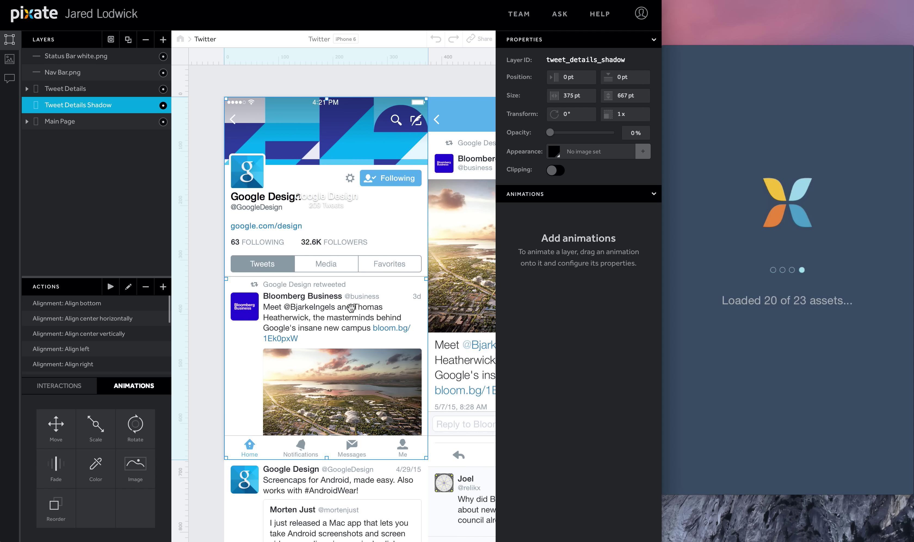
Step: Add two Fade animations to Tweet Details Shadow and name them Fade In and Fade Out
drag(52, 466, 65, 109)
drag(56, 464, 76, 107)
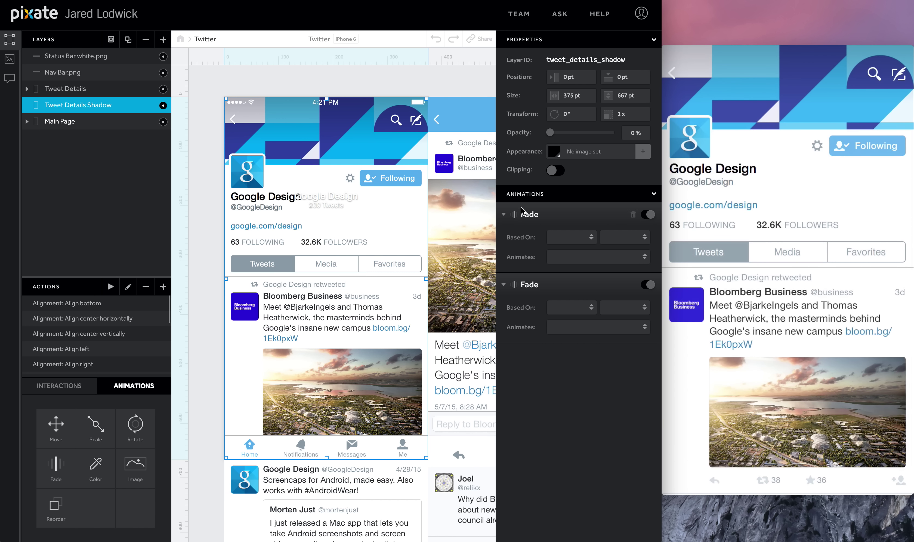
click(527, 214)
text(In)
key(Return)
click(538, 288)
text(Out)
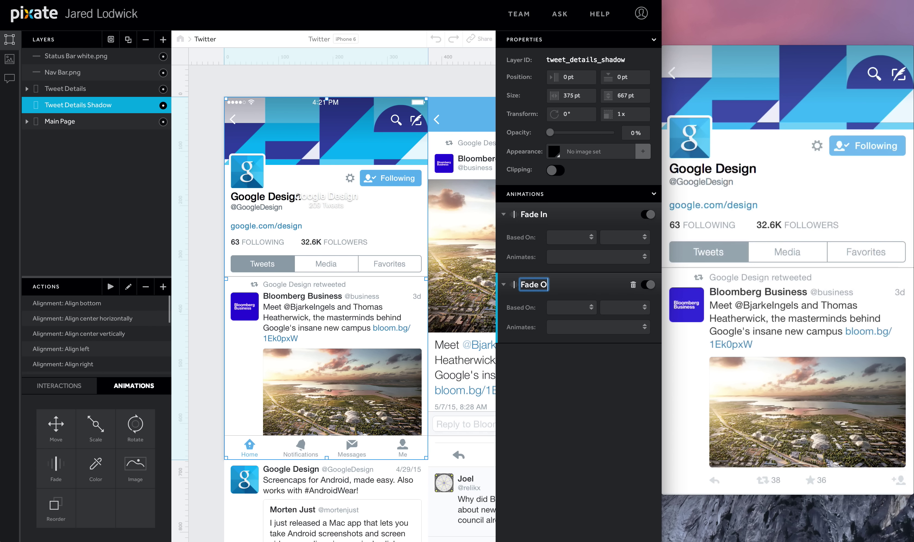
key(Return)
Step: Base Fade In on a Tap of Tweet Details Button with a fade-to value of 50%, and collapse its settings
click(585, 235)
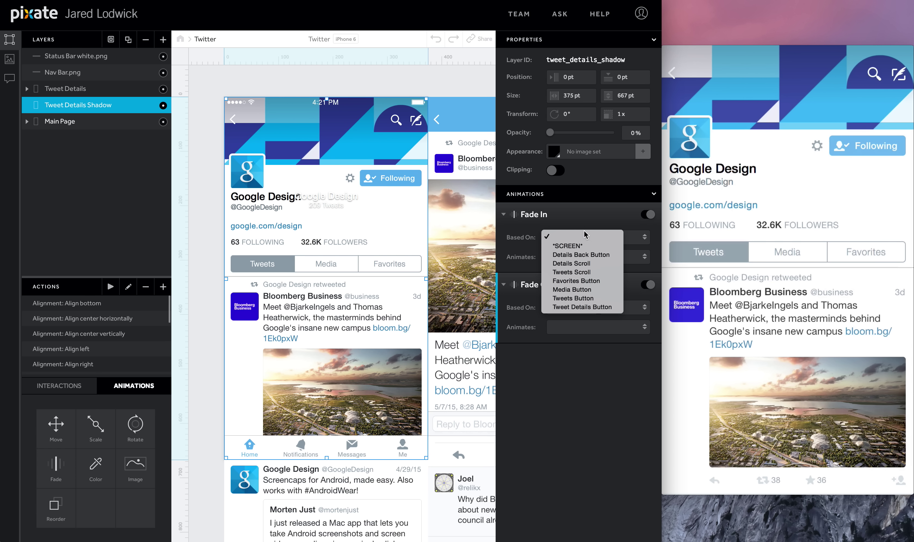
click(578, 308)
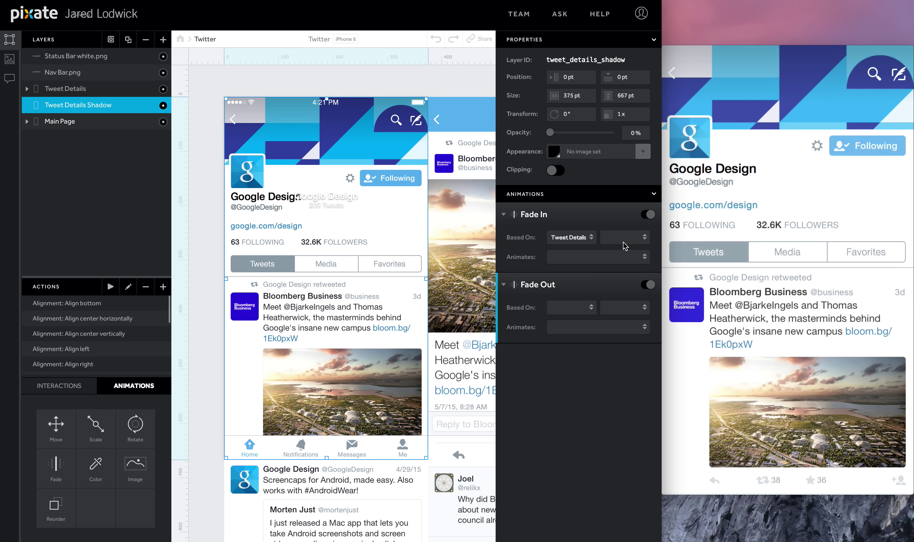
click(565, 330)
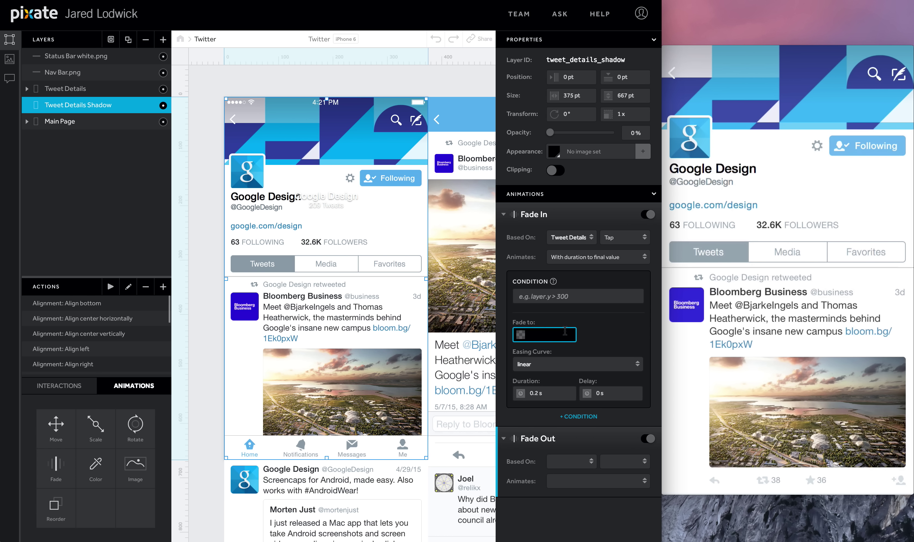
key(Return)
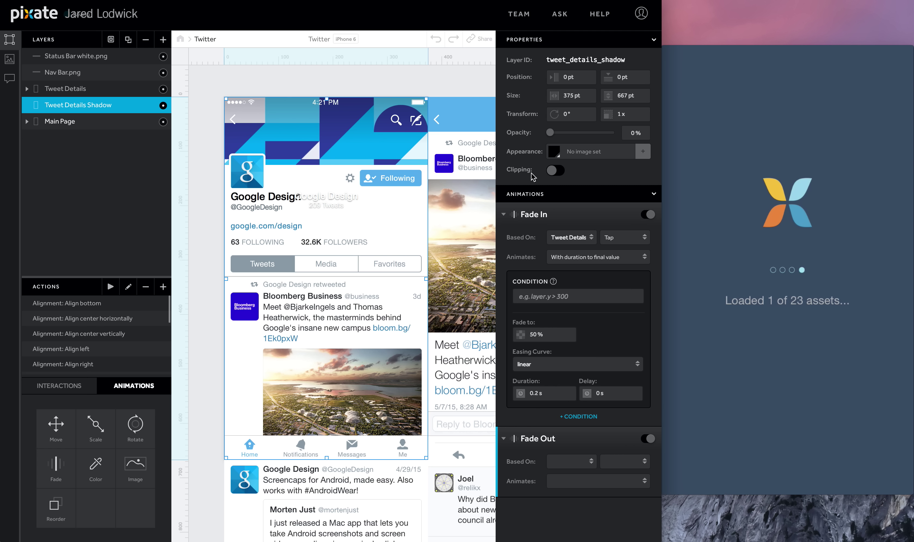
click(505, 215)
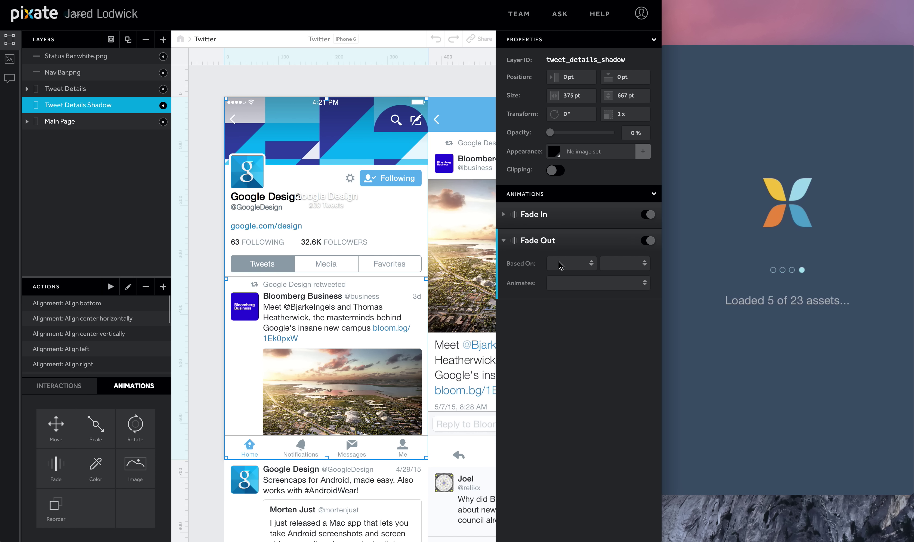
Step: Base Fade Out on a Tap of Details Back Button and set its fade-to value to 0%
click(562, 265)
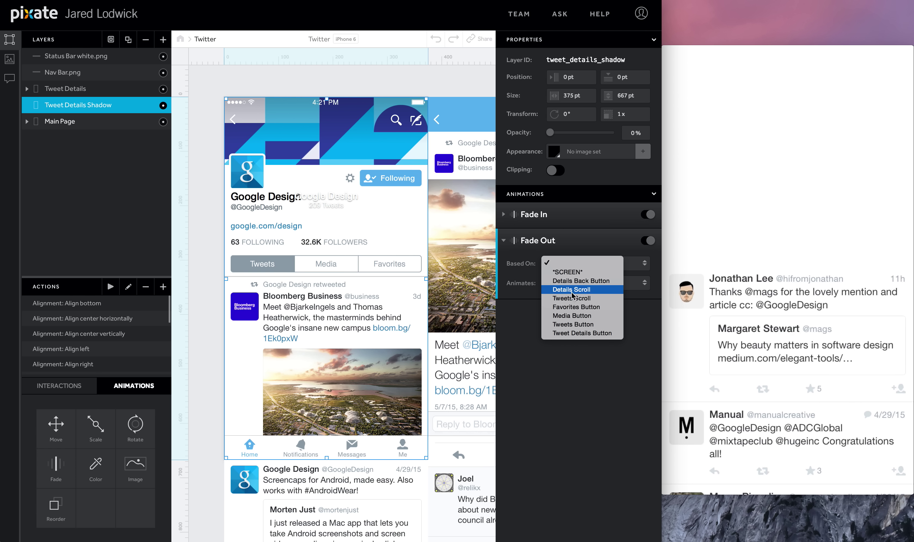
click(574, 281)
click(613, 270)
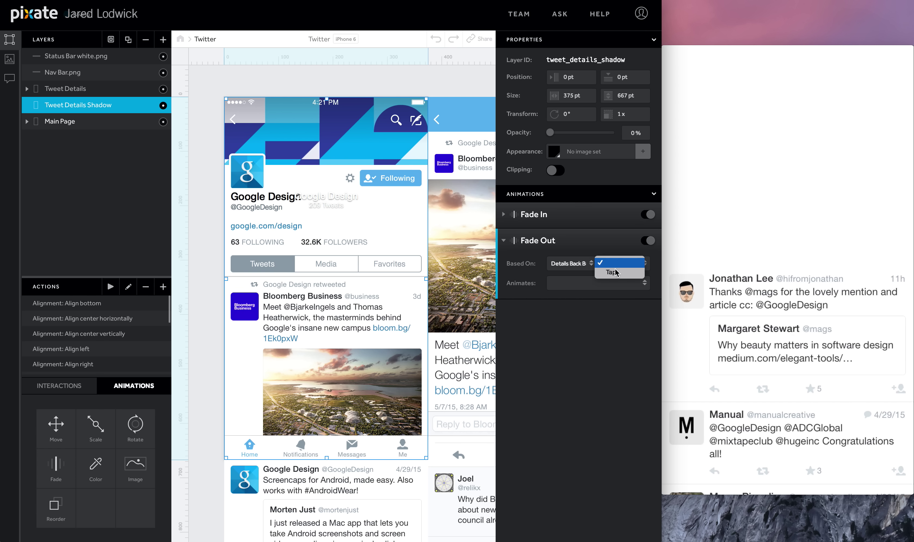
click(615, 272)
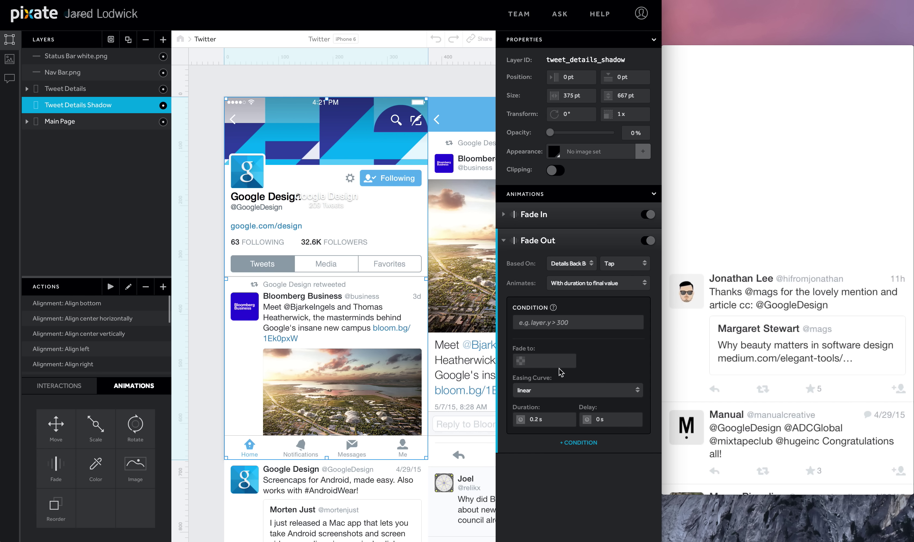
click(561, 364)
text(0)
key(Return)
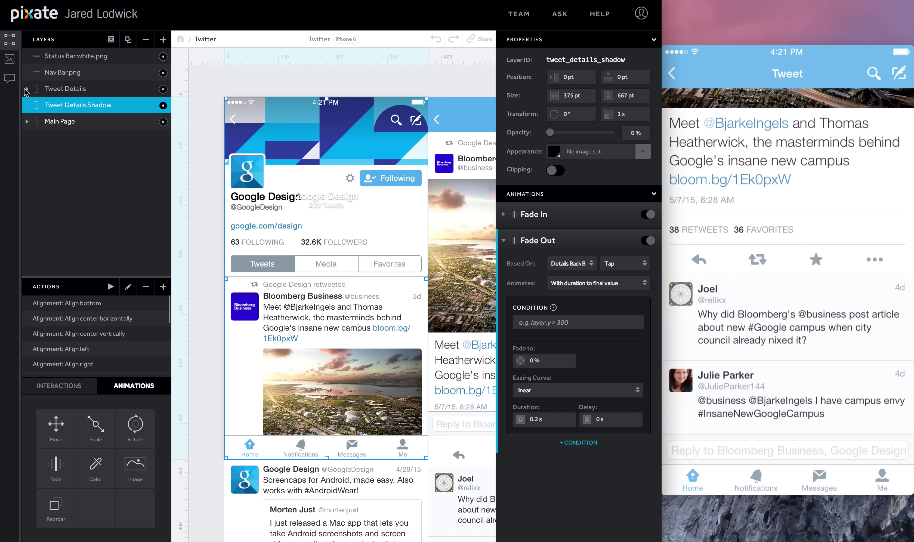
Step: Give the Details Scroll layer inside Tweet Details a light background color, and collapse the Tweet Details group
click(27, 89)
click(67, 153)
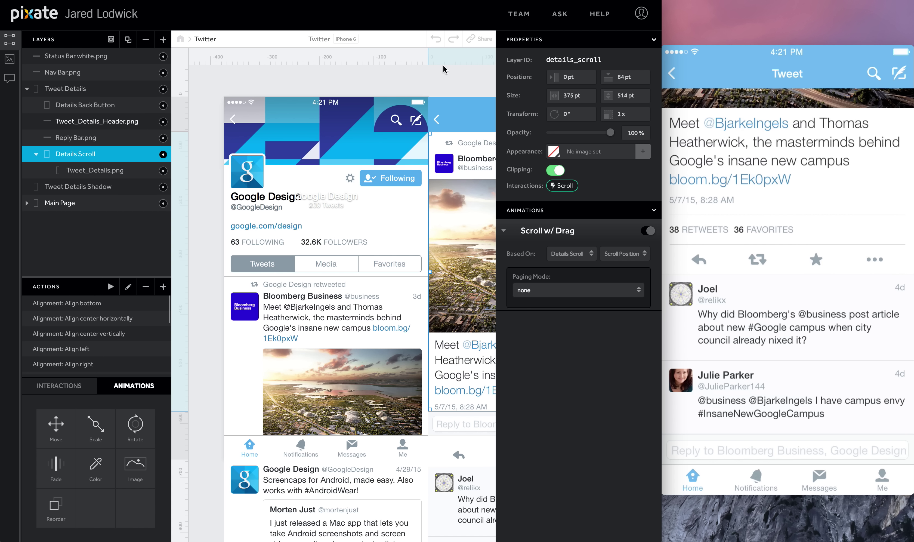
click(555, 151)
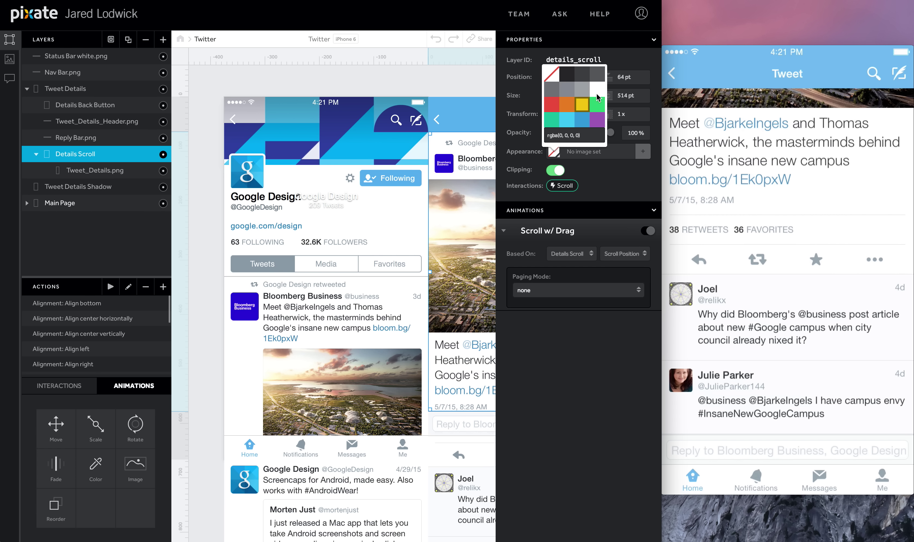
click(566, 135)
triple_click(566, 136)
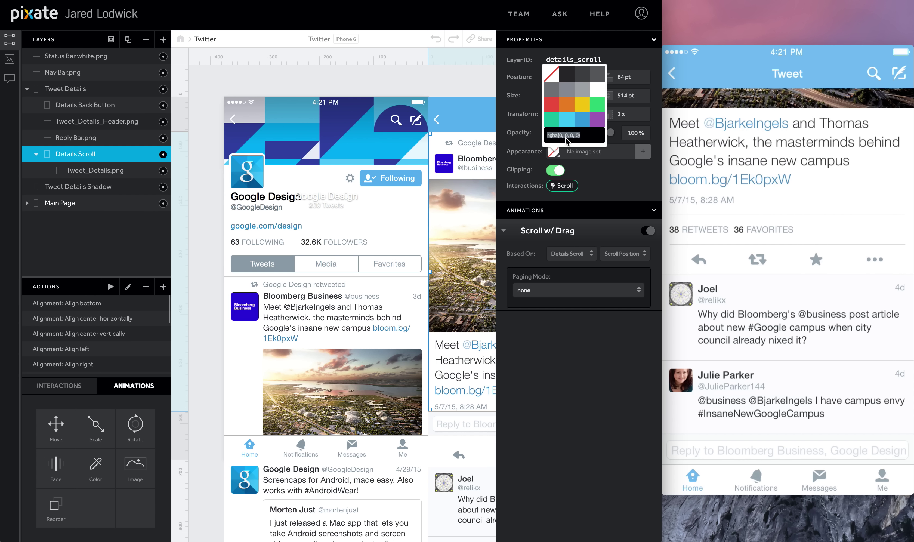
text(r)
key(Escape)
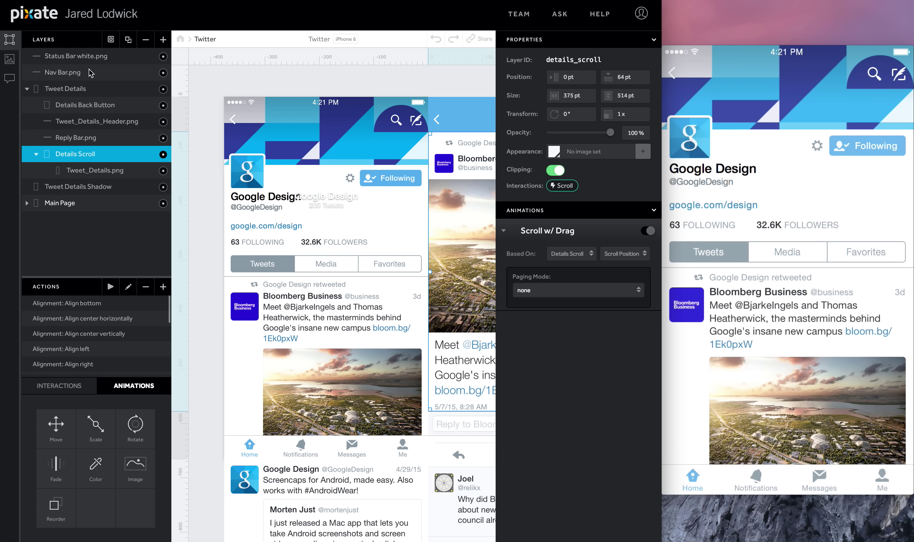
click(31, 90)
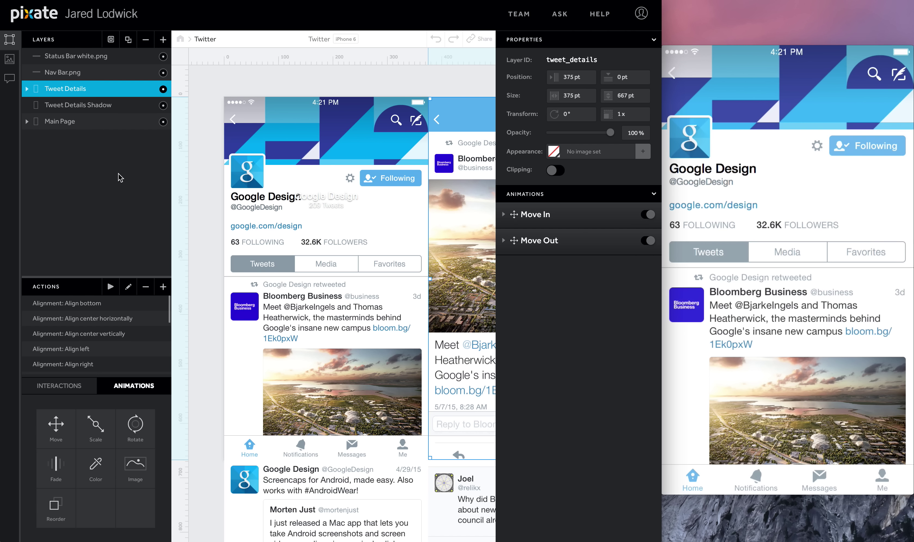
Step: Expand the Main Page group and collapse its nested Profile Icons, Cover Photo and Tweets Scroll groups
click(28, 124)
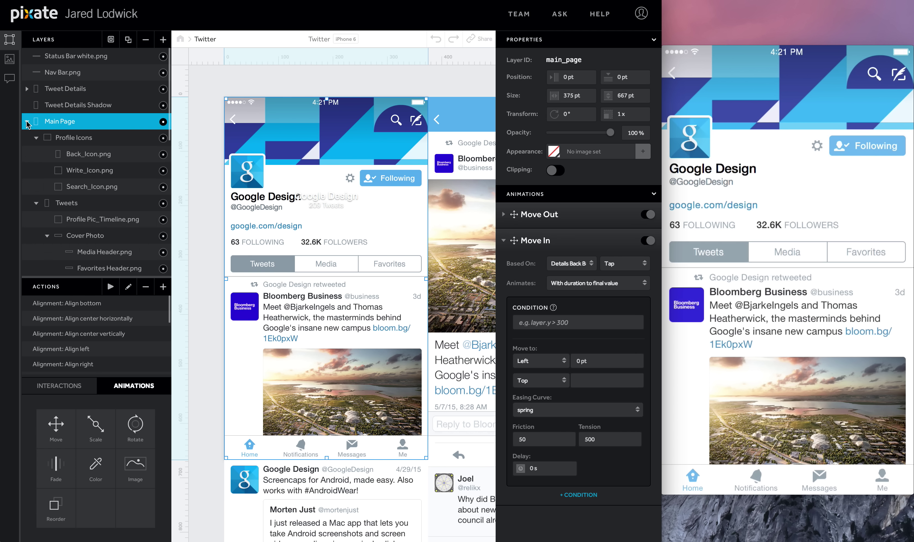
click(38, 140)
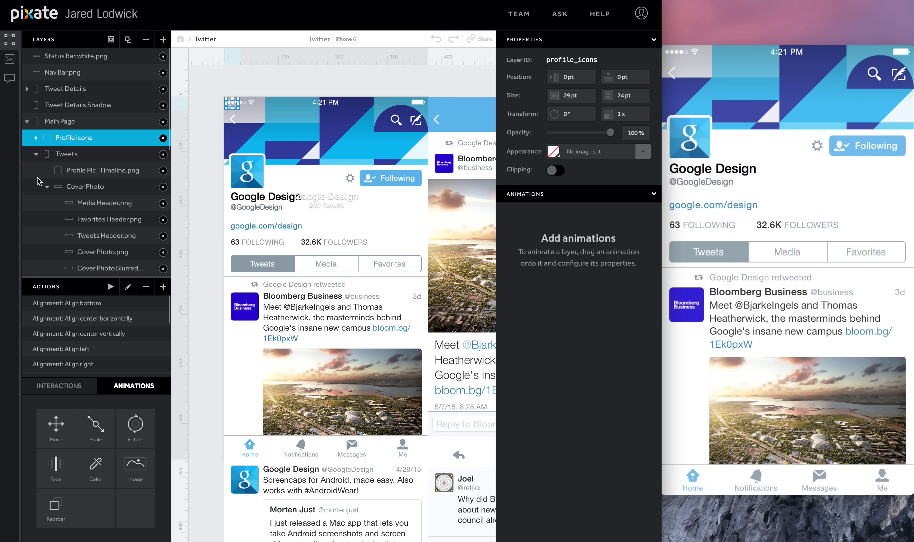
click(46, 186)
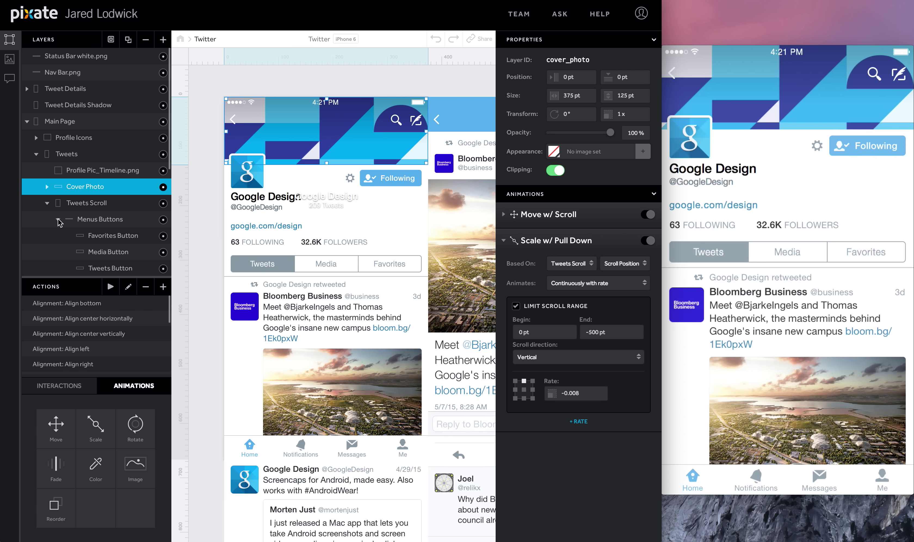
click(49, 214)
click(58, 237)
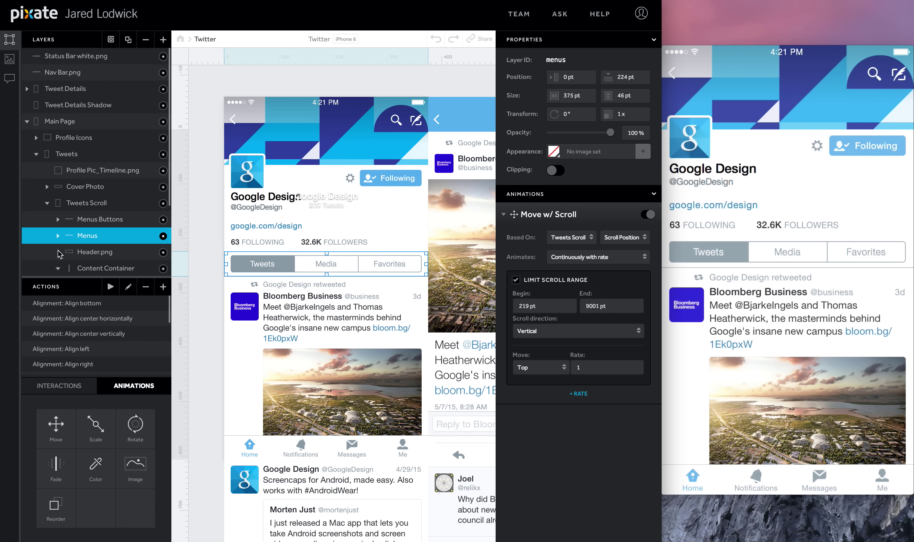
click(59, 268)
click(47, 204)
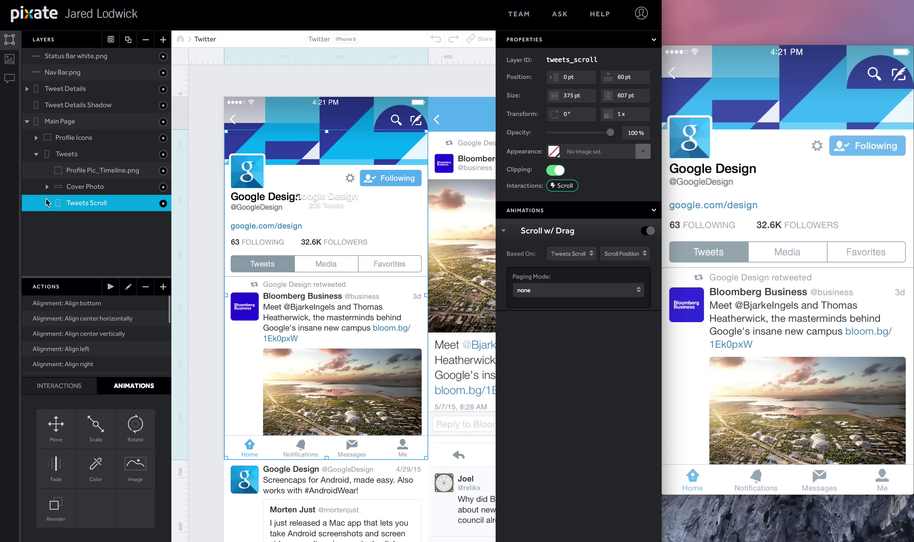
key(Escape)
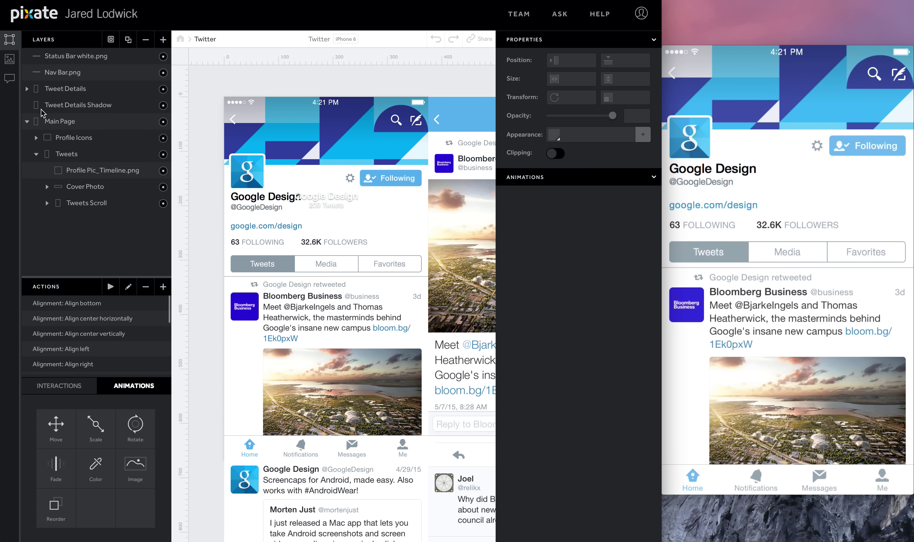
Step: Collapse the Tweets group and move Tweet Details Shadow into Main Page, directly above Profile Icons
click(37, 157)
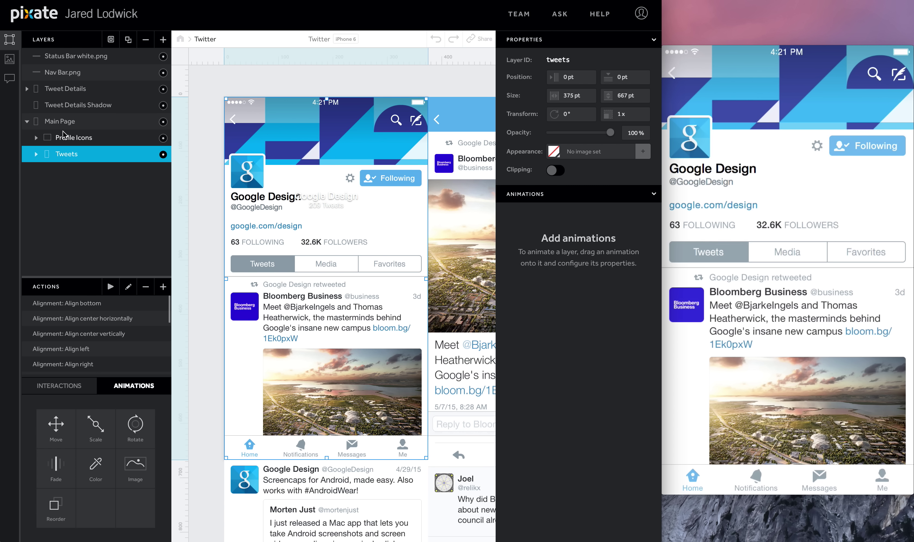
click(60, 138)
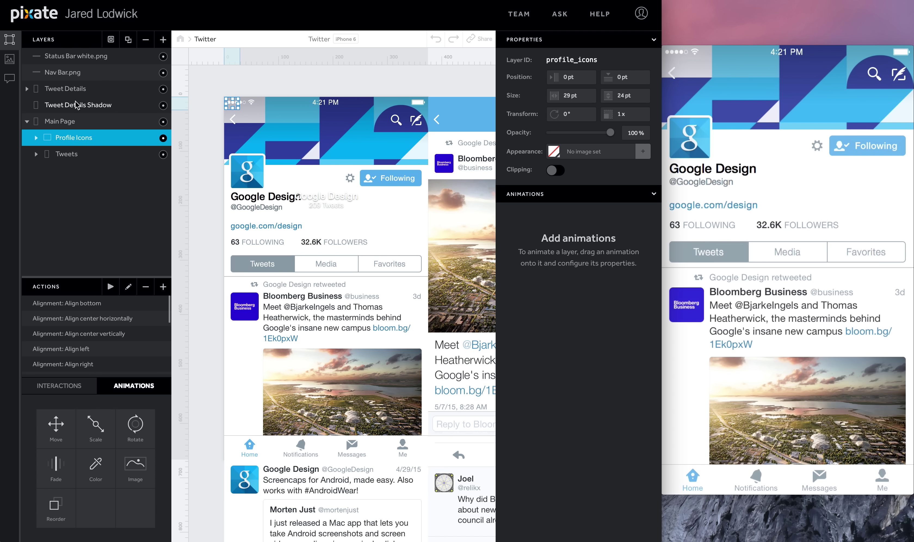
drag(75, 106, 64, 131)
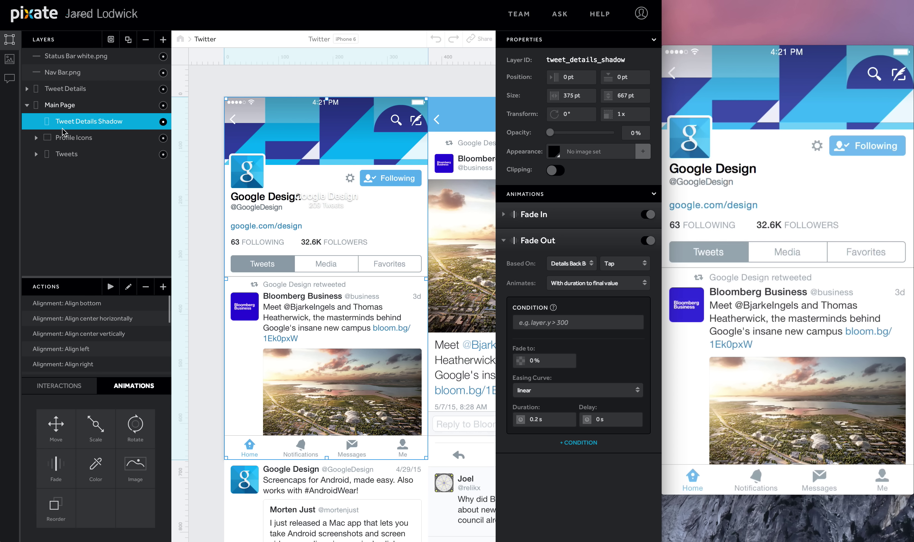
Step: Add a layer inside Main Page directly above Profile Icons, size it to 375 × 667 pt and give it a transparent fill
click(65, 137)
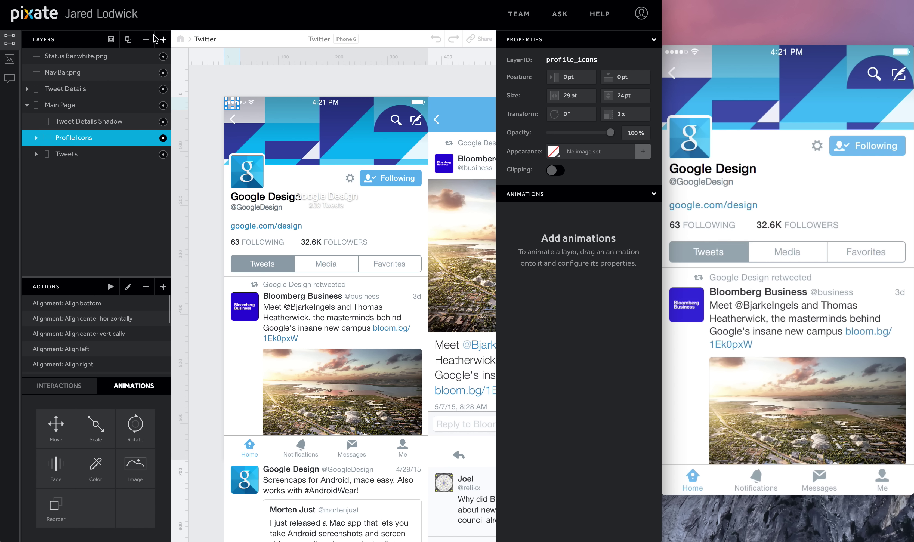
click(162, 40)
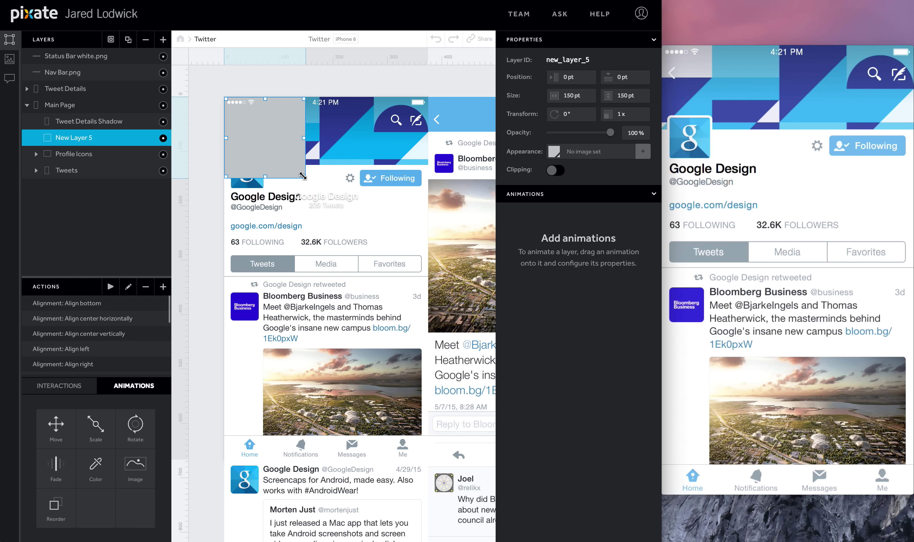
drag(303, 176, 423, 456)
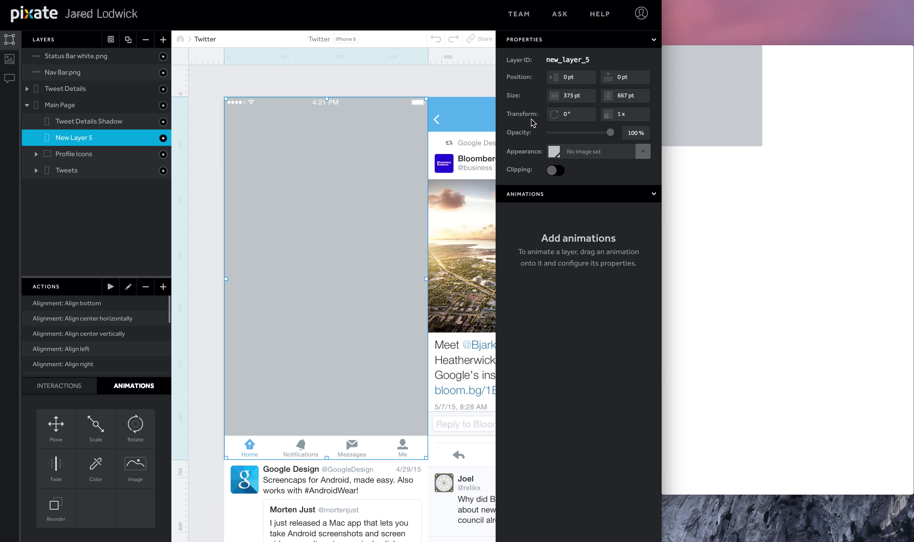
click(555, 152)
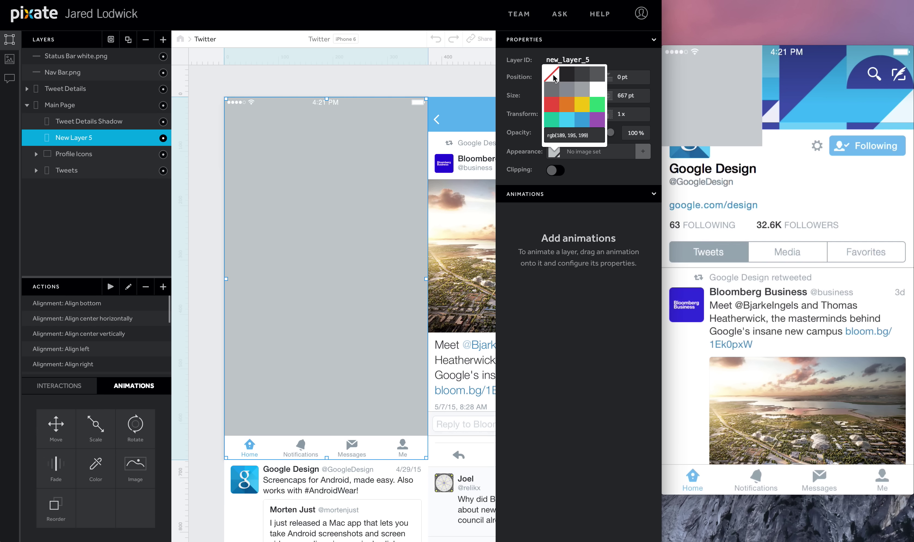
click(606, 67)
Step: Rename the new transparent layer as Profile Photo Viewer
double_click(76, 139)
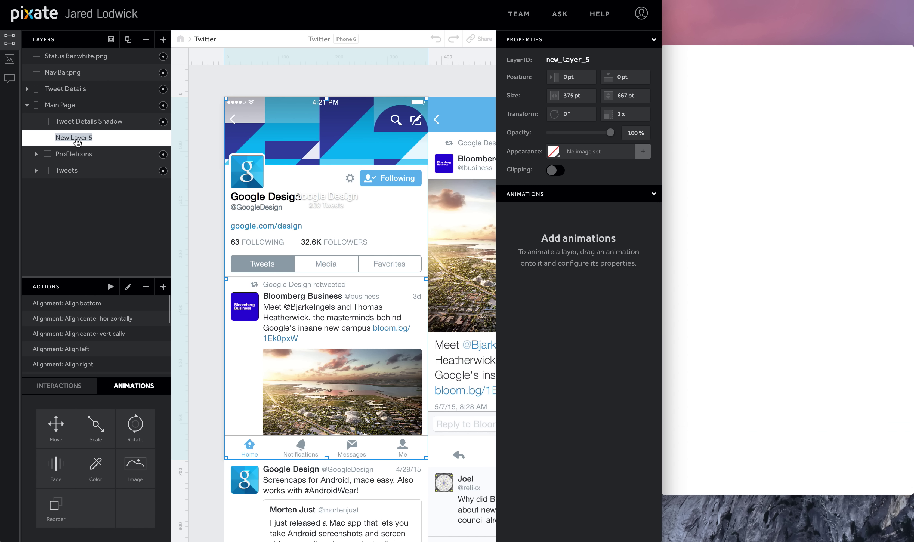
text(Profile Photo View)
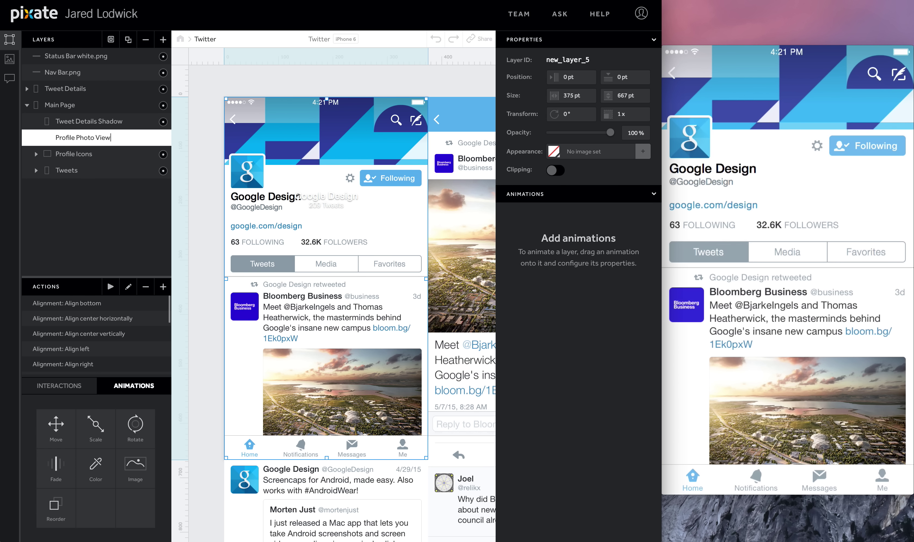
text(er)
key(Return)
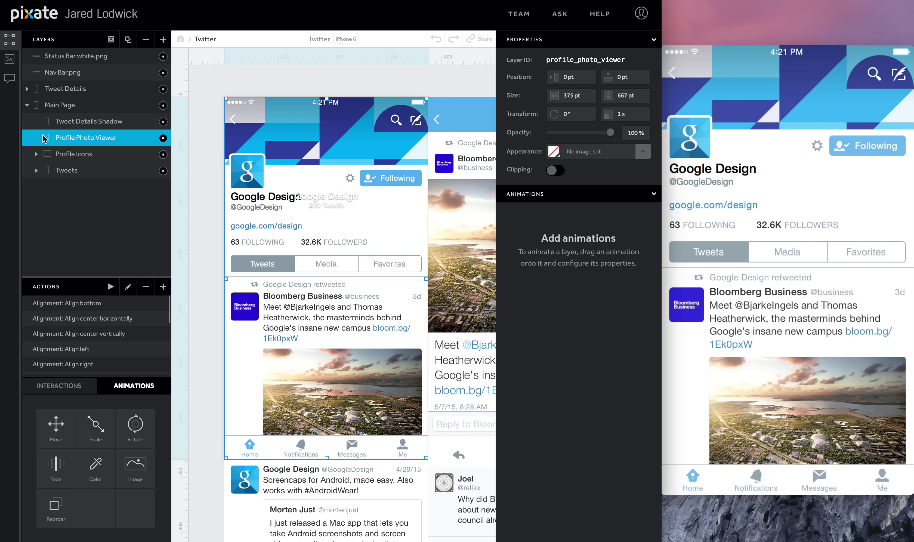
Step: Place the Close_X.png, Profile-Pic_Expanded.png and View-Photo-Blurred-BG.png assets on the canvas, aligning the blurred background to 0, 0 pt
click(8, 61)
drag(50, 215, 257, 146)
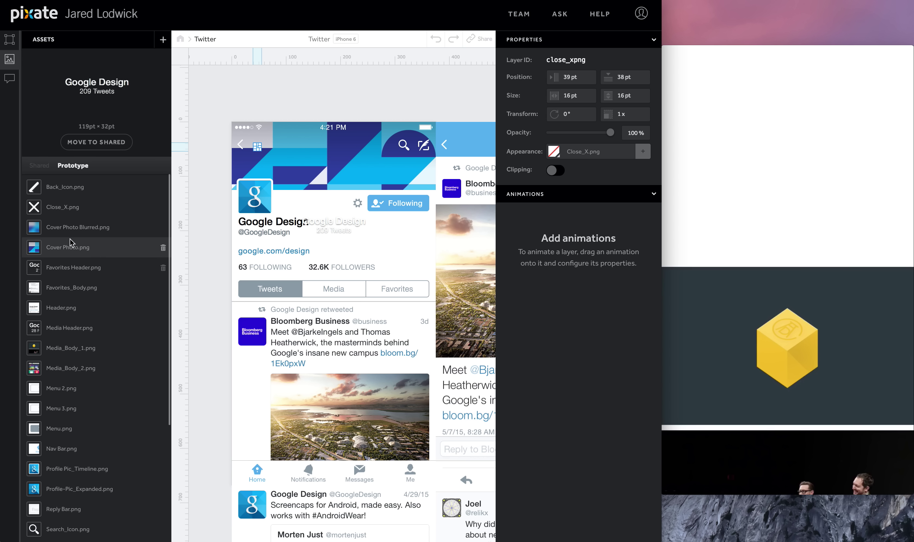
drag(60, 489, 341, 300)
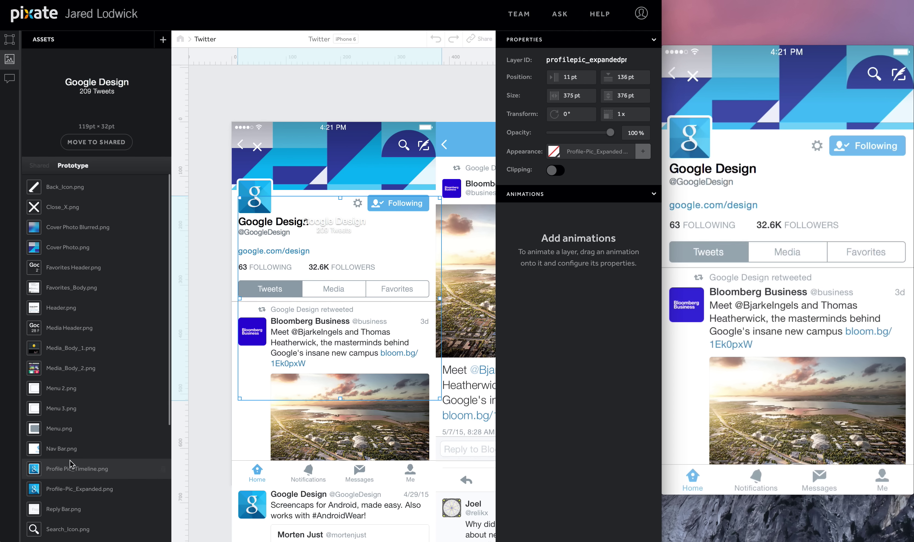
scroll(70, 464, down, 5)
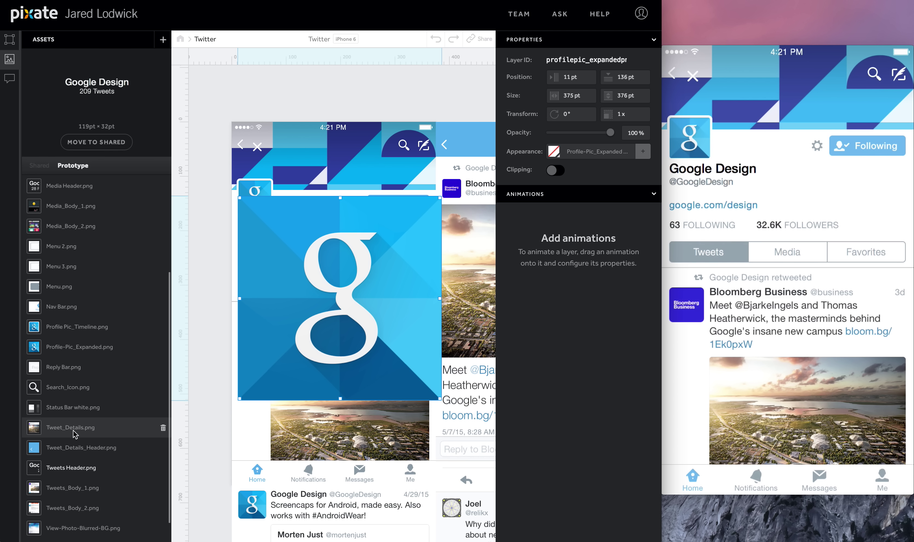
drag(63, 534, 345, 332)
drag(335, 207, 329, 186)
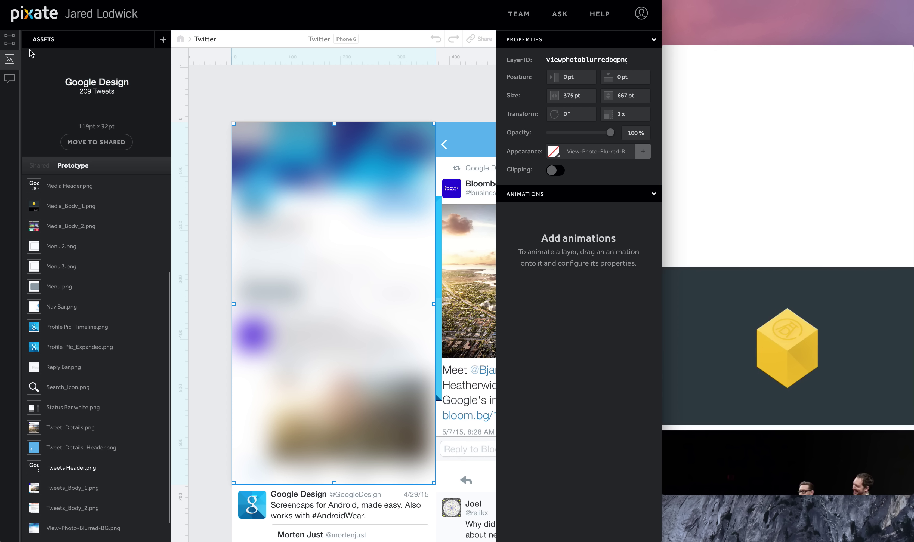
Step: Nest the three placed images in Profile Photo Viewer, ordered Close_X.png, Profile-Pic_Expanded.png and View-Photo-Blurred-BG.png from front to back
click(10, 39)
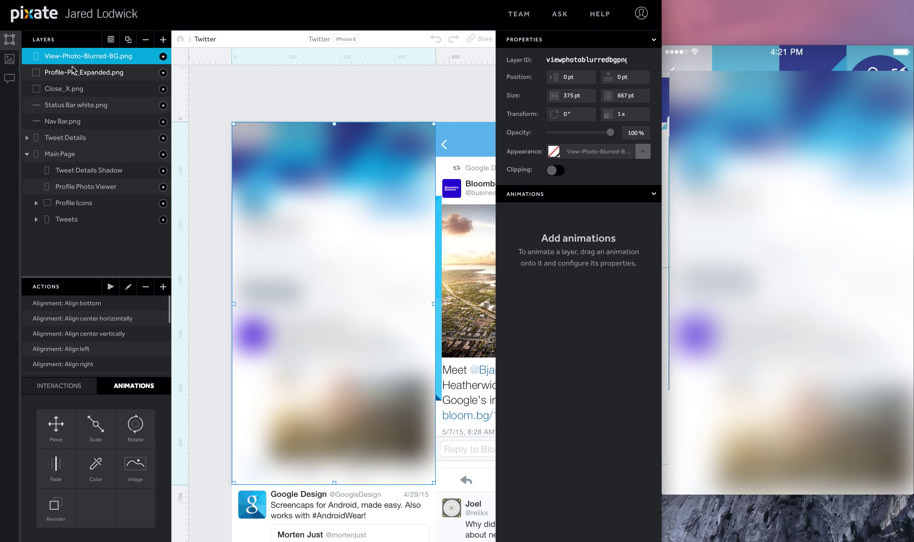
drag(84, 56, 79, 188)
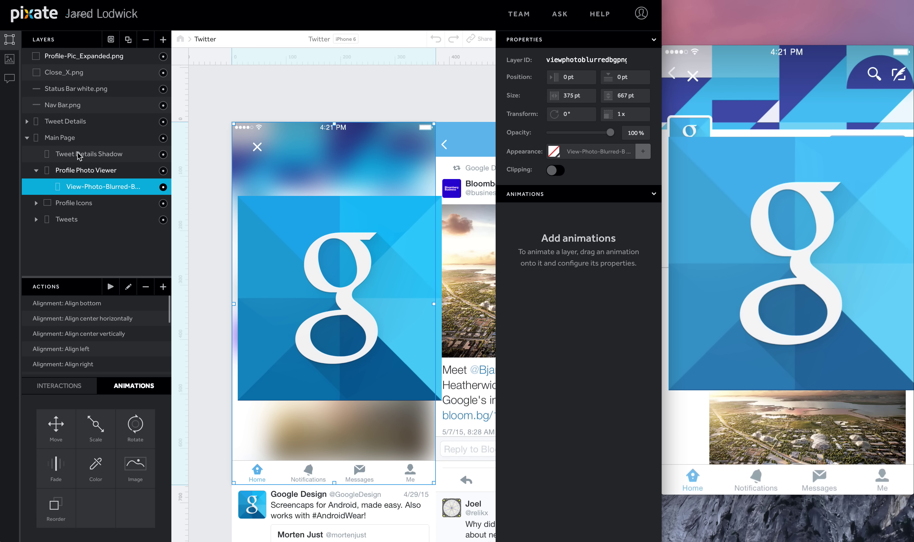
drag(69, 73, 78, 182)
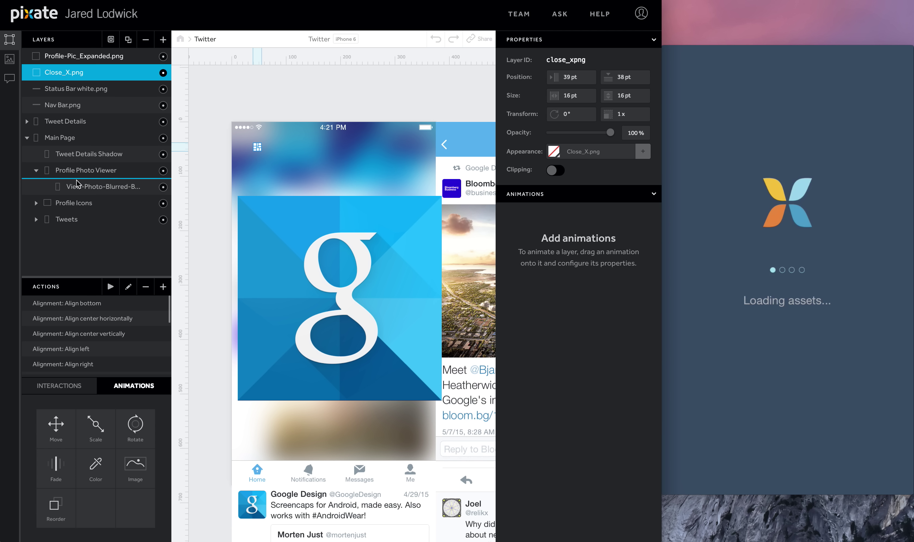
click(76, 56)
drag(76, 140, 78, 175)
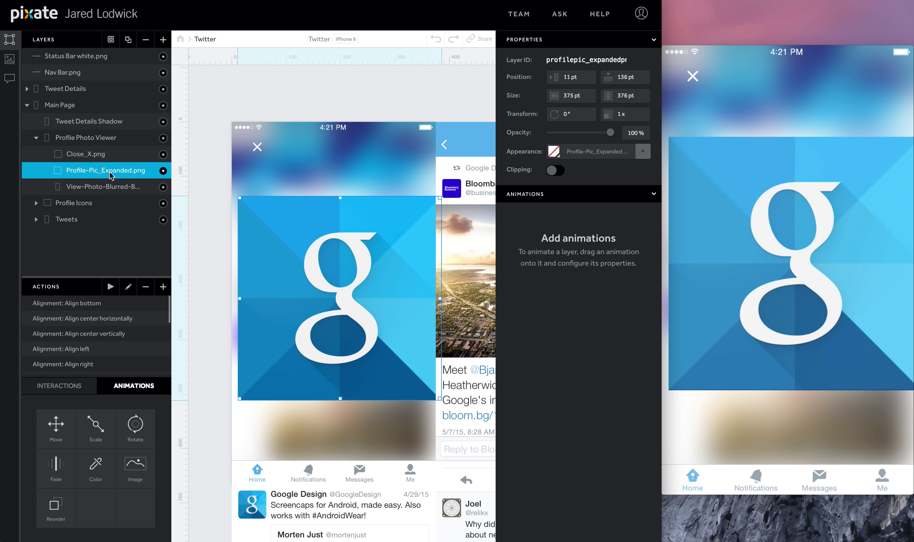
Step: Set the position of the Close_X.png layer to 18 pt horizontally and 29 pt vertically
click(88, 154)
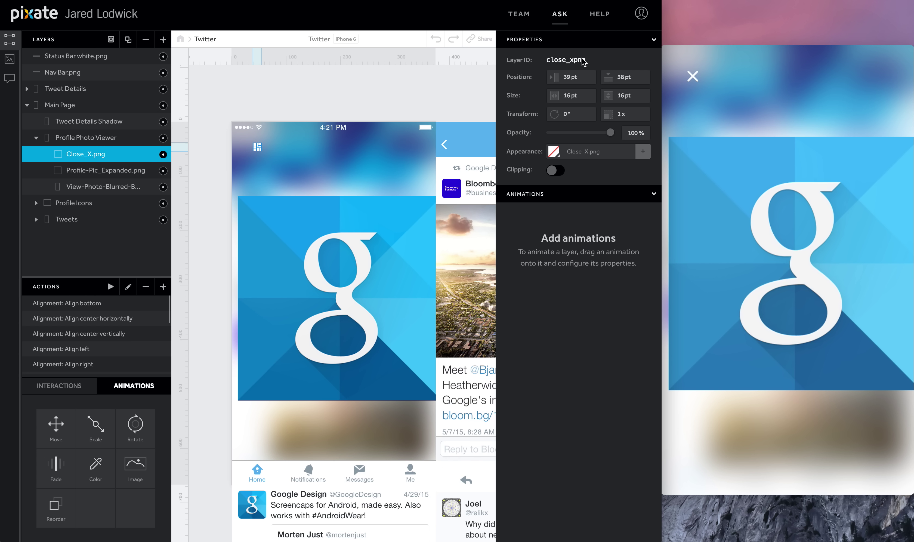
click(574, 76)
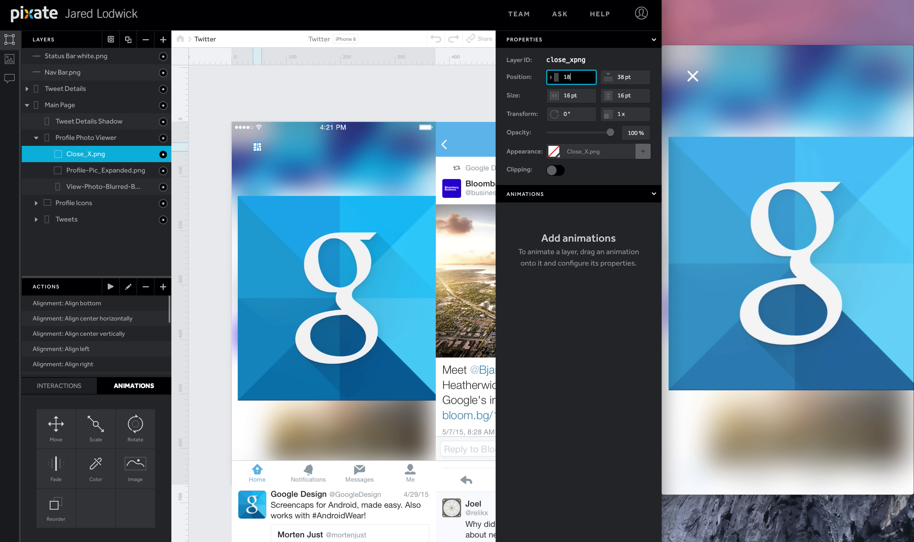
key(Tab)
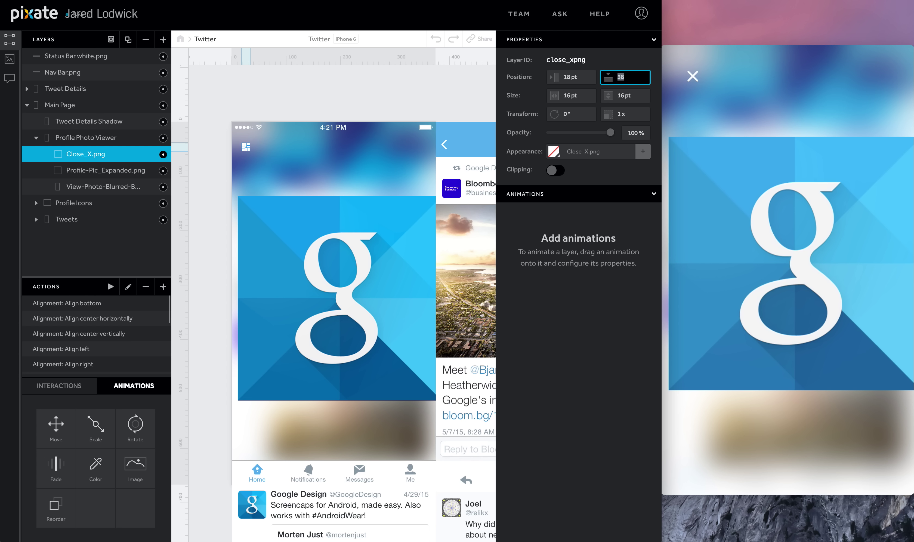
text(29)
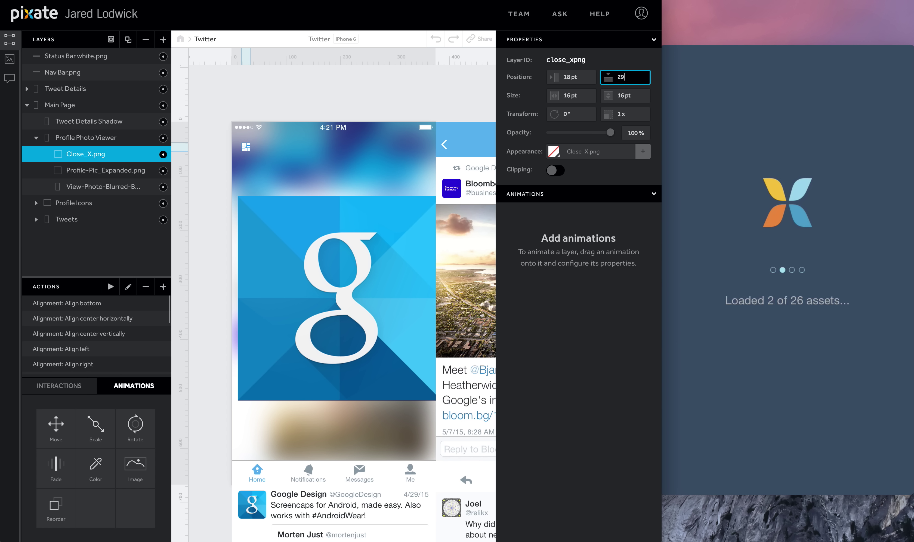
key(Return)
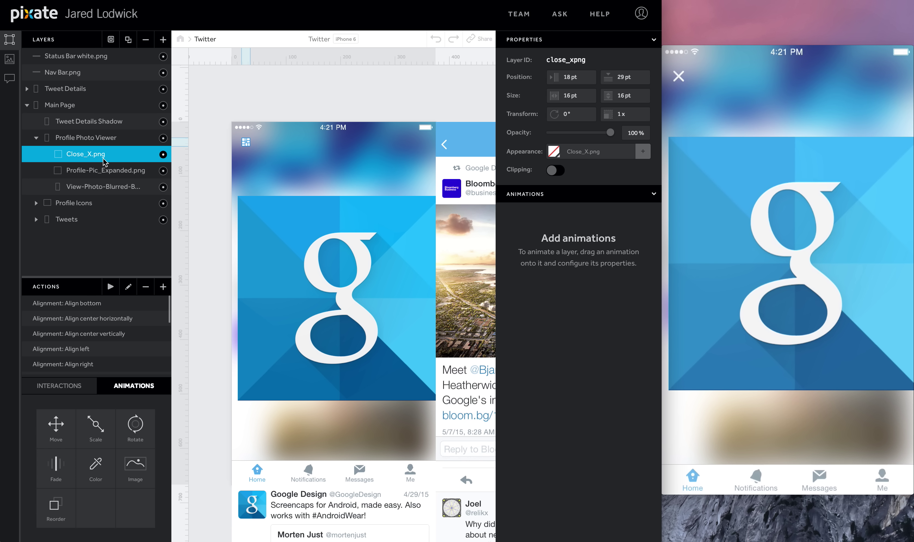
Step: Set the position of the Profile-Pic_Expanded.png layer to 0 pt horizontally and 146 pt vertically
click(105, 170)
click(345, 240)
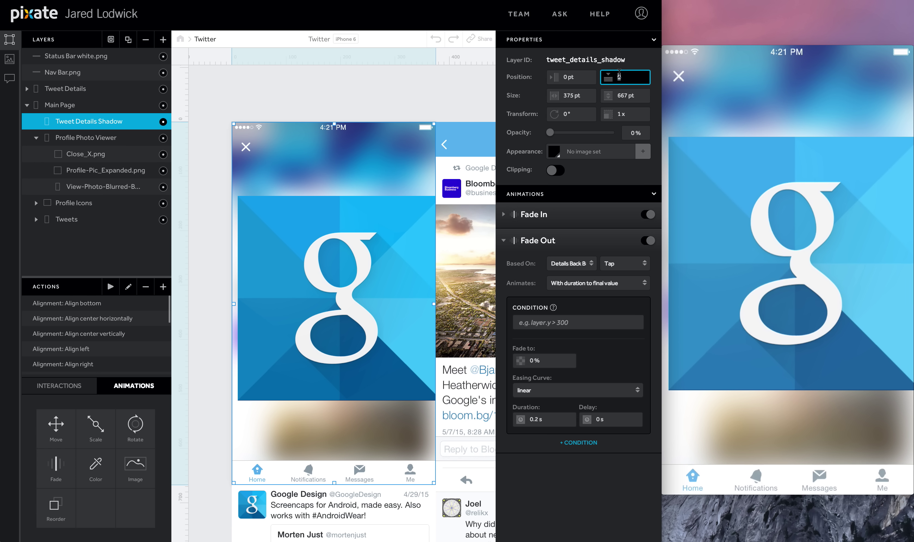
click(166, 173)
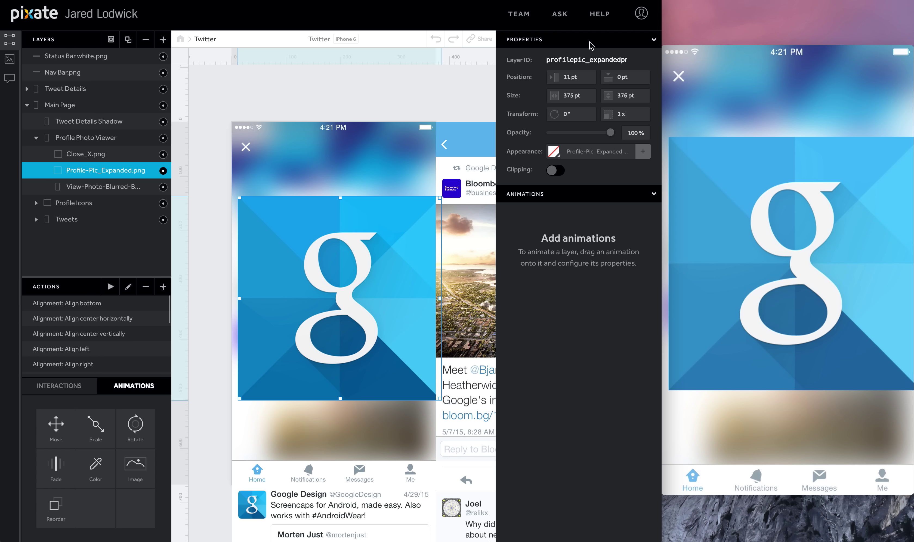
click(581, 78)
key(Tab)
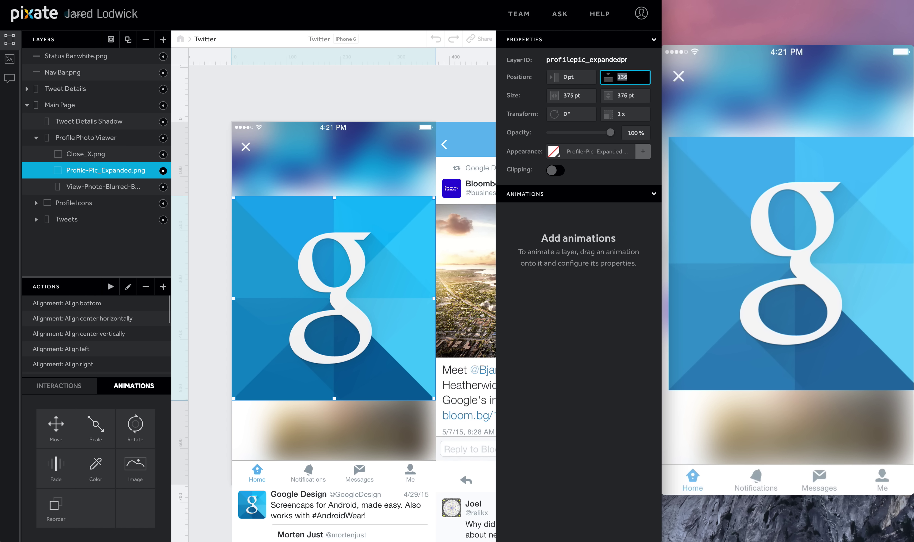
text(1)
key(Return)
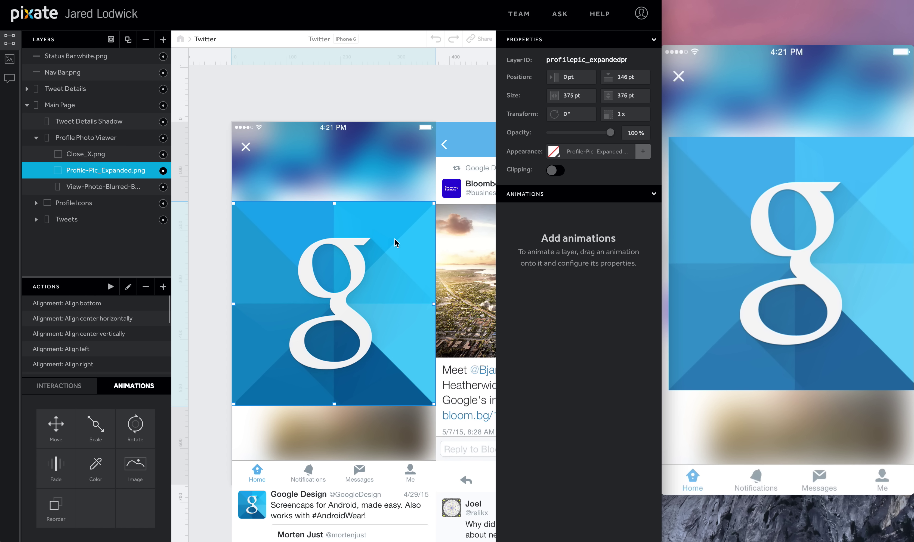
Step: Add a layer directly above View-Photo-Blurred-BG.png, stretch it to 375 × 668 pt over the screen and fill it with #000
click(107, 186)
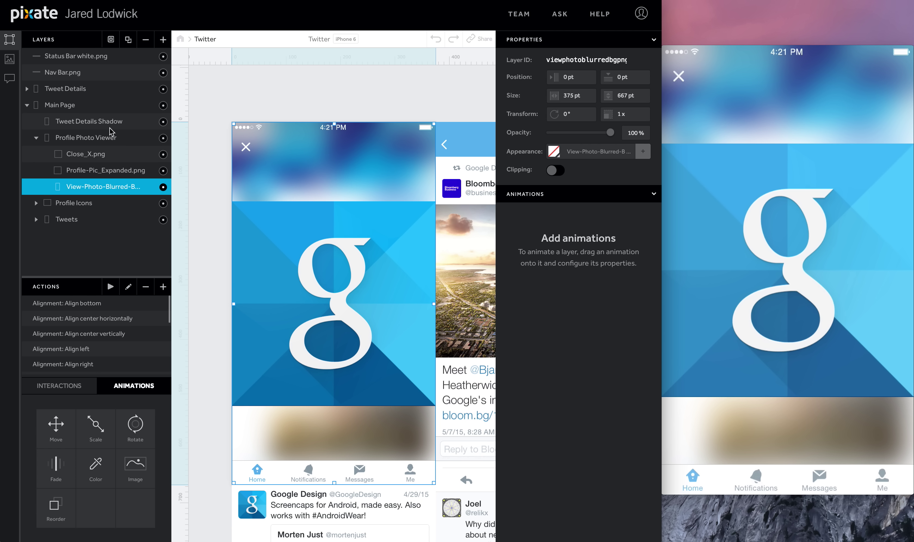
click(162, 41)
drag(310, 200, 433, 482)
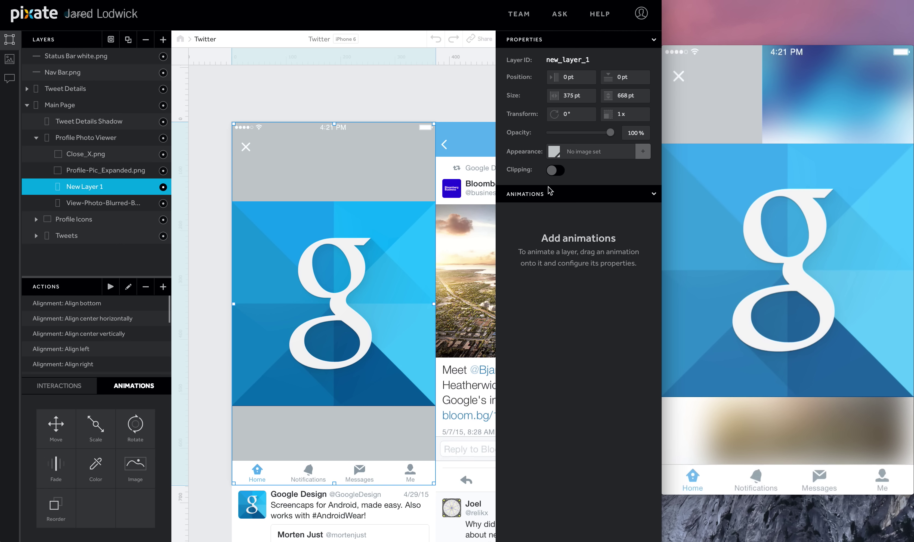
click(557, 159)
click(577, 139)
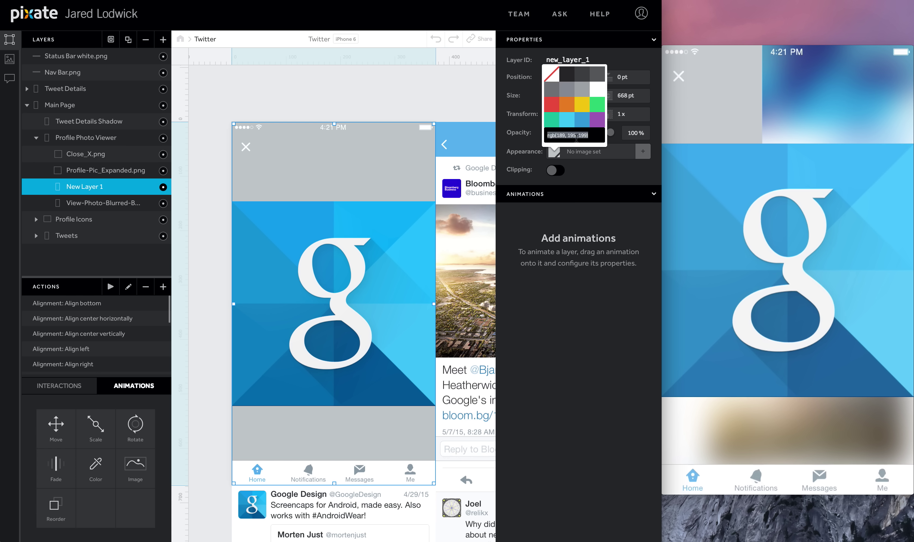
text(#000)
key(Return)
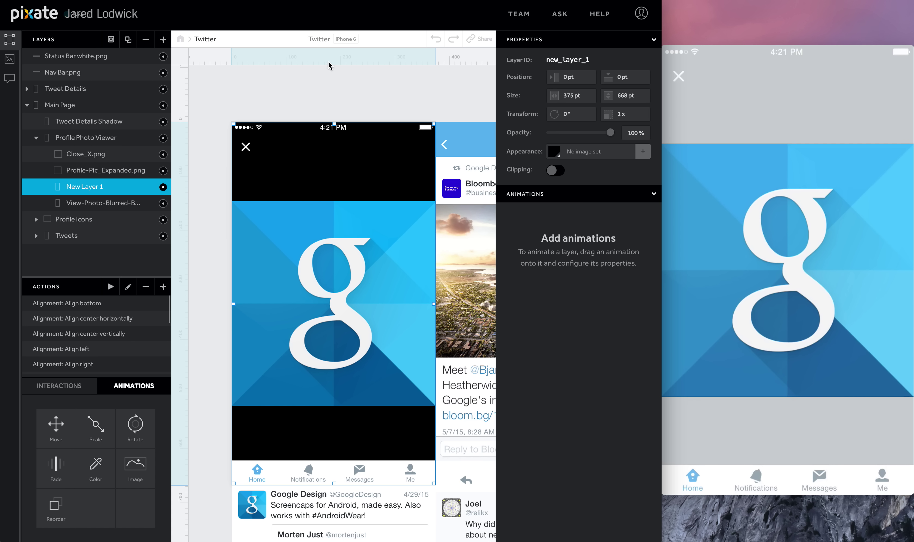
click(106, 77)
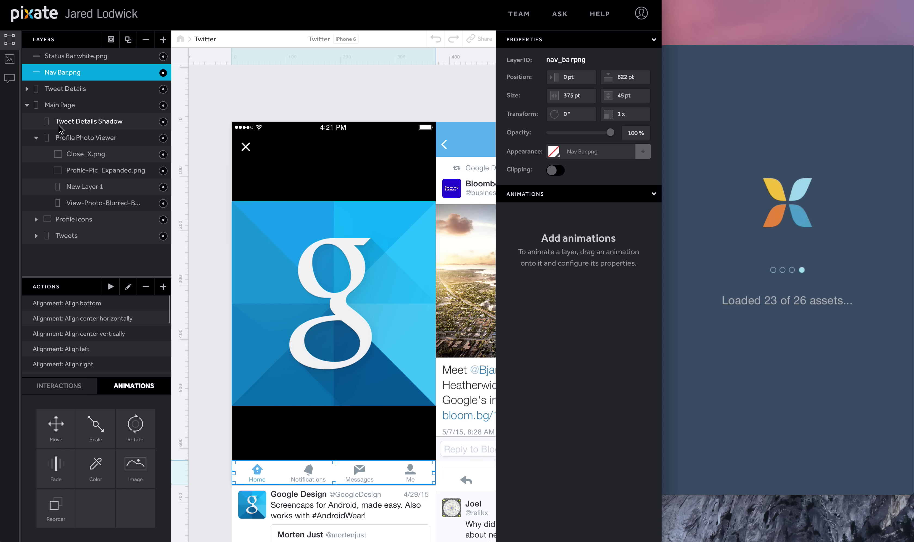
click(80, 105)
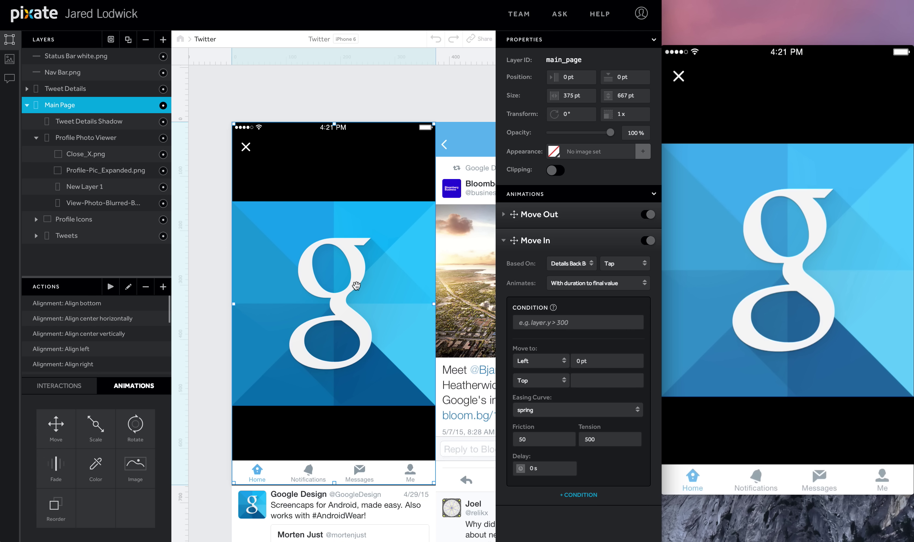
Step: Select the Profile-Pic_Expanded.png layer and display the interactions available for it
click(108, 170)
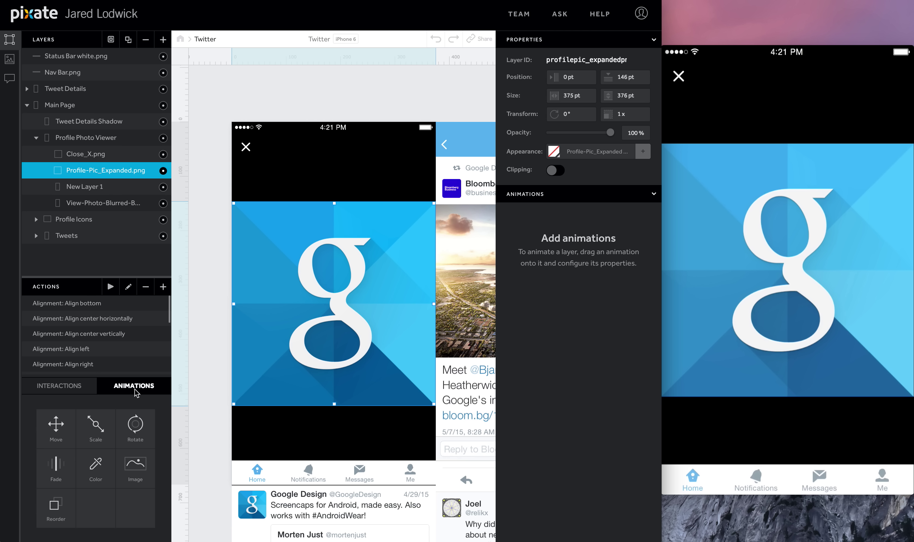
click(59, 386)
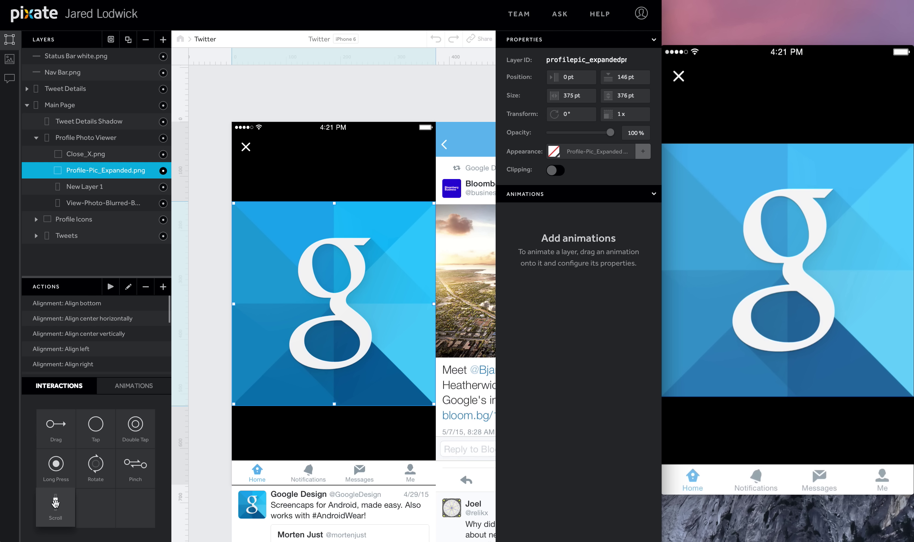
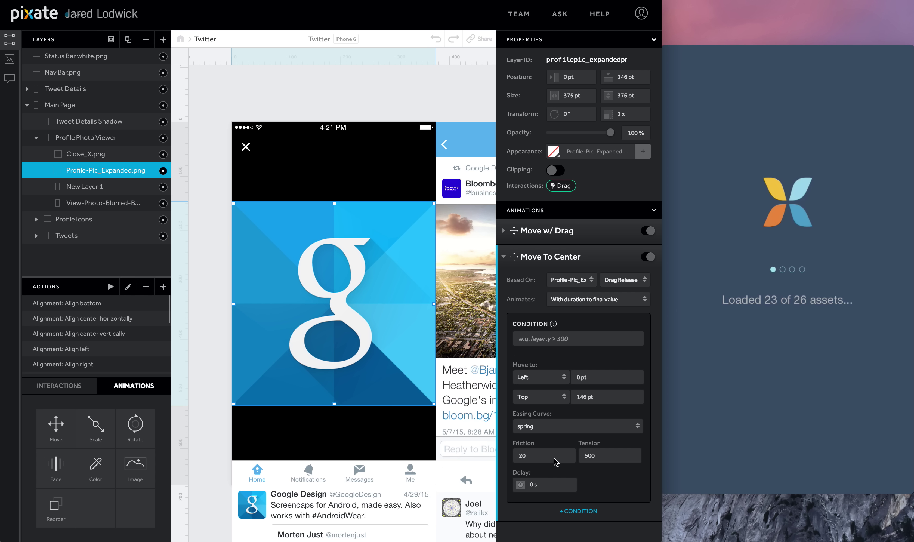
Step: Set the spring tension of the Move To Center animation on Profile-Pic_Expanded.png to 150
click(600, 462)
text(1)
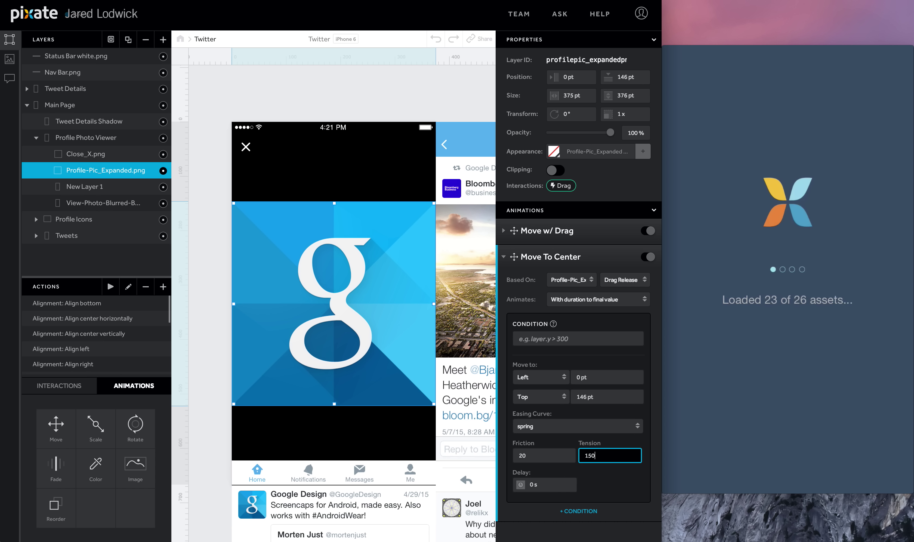
key(Return)
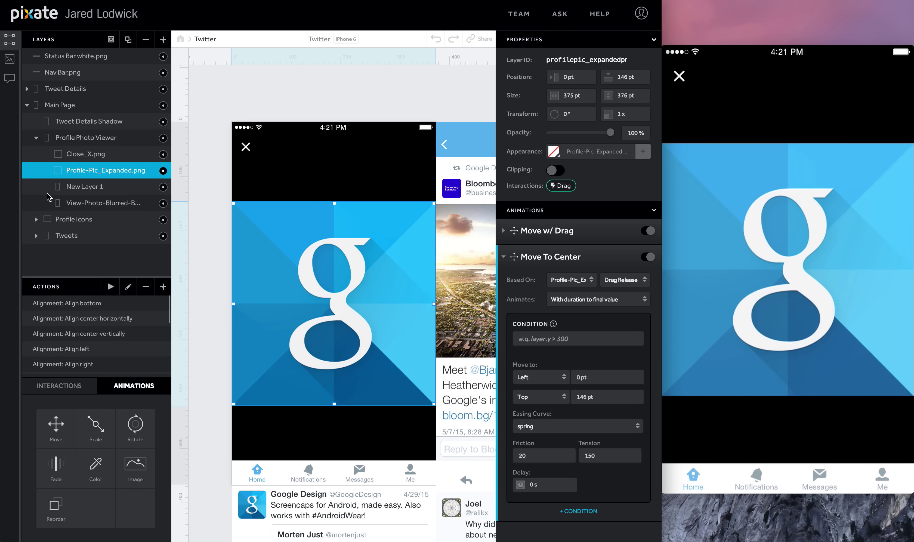
Step: Add a Fade animation to the Profile-Pic_Expanded.png layer and name it Fade In
click(61, 386)
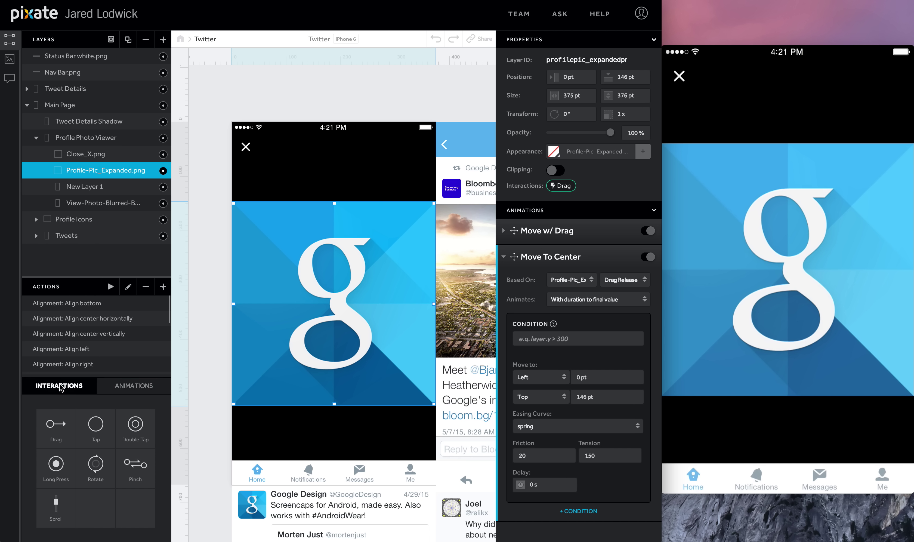
click(125, 389)
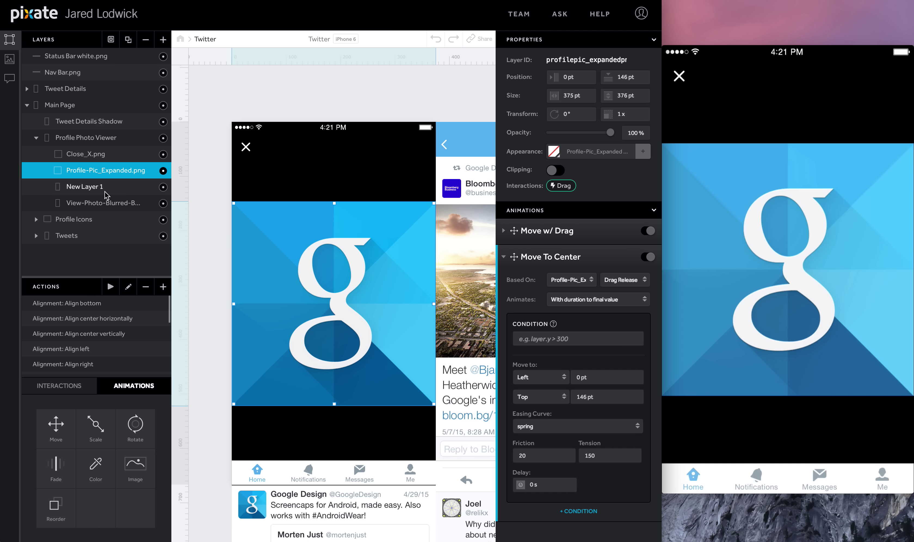
drag(56, 464, 76, 165)
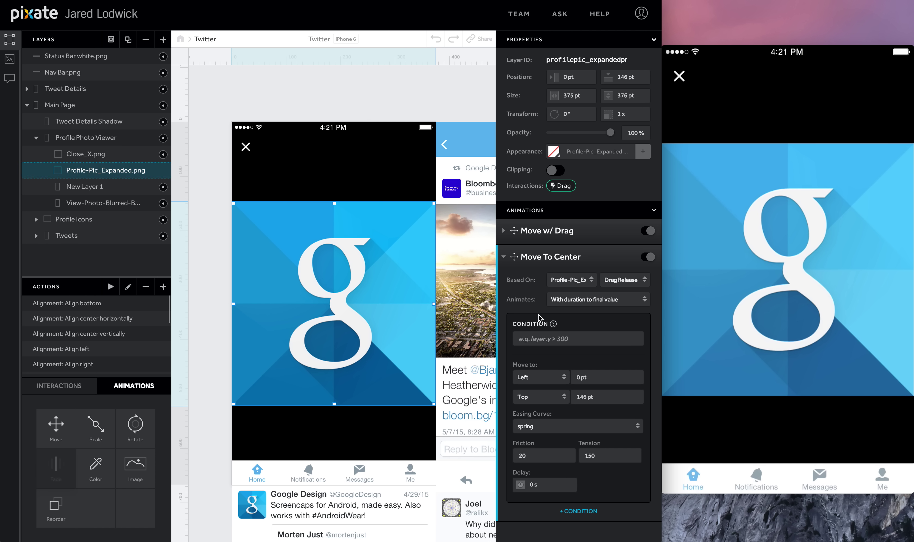
click(504, 256)
double_click(529, 283)
click(539, 283)
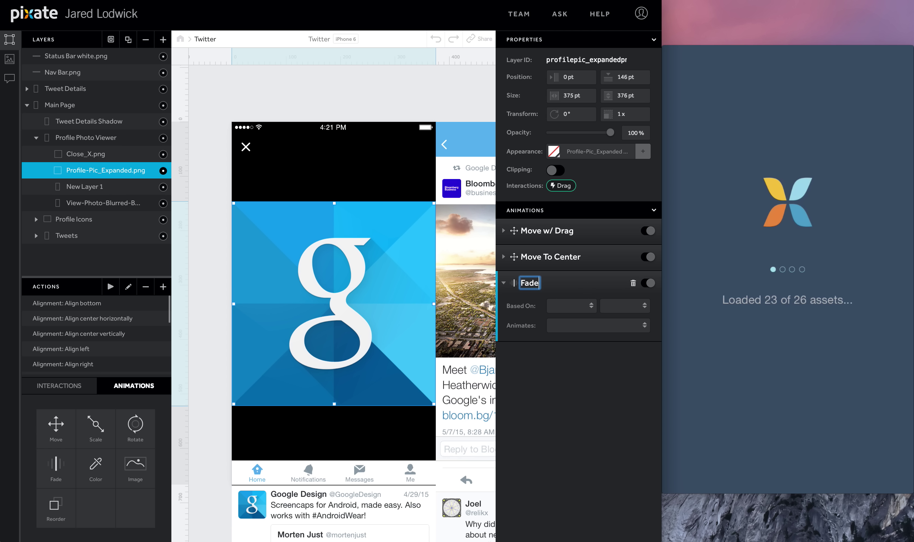
text(In)
key(Return)
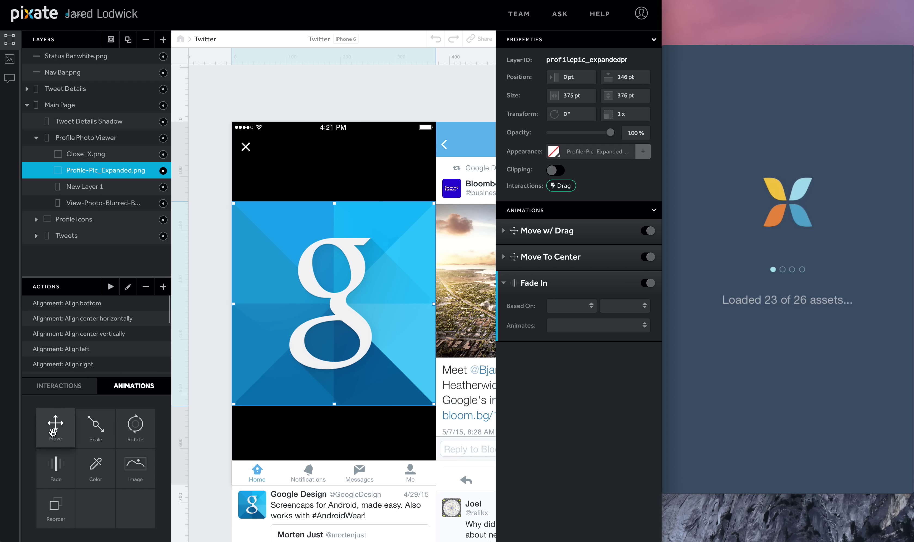
Step: Add a second Fade animation to Profile-Pic_Expanded.png and name it Fade Out
drag(66, 389, 95, 171)
double_click(529, 352)
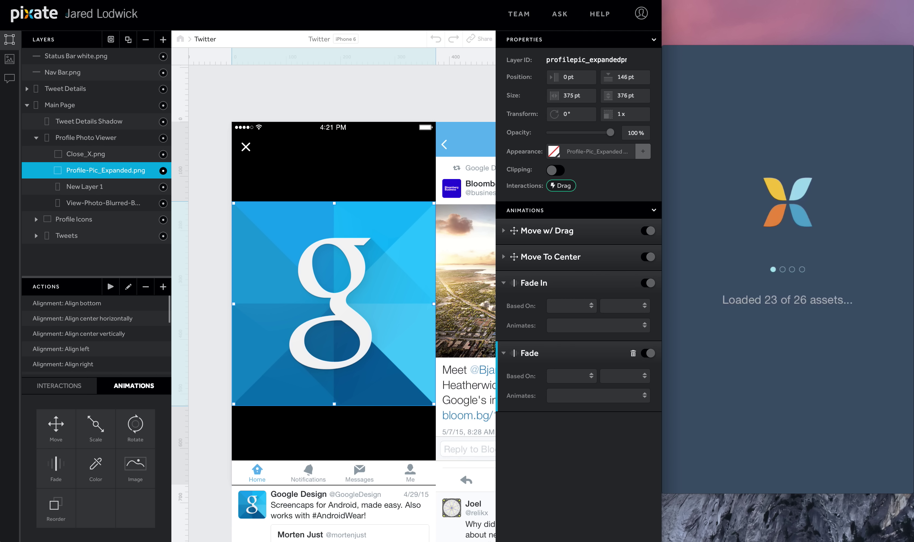
click(539, 353)
text(Out)
key(Return)
Step: Add a Tap interaction to the Profile Pic_Timeline.png layer inside the Tweets group
click(590, 308)
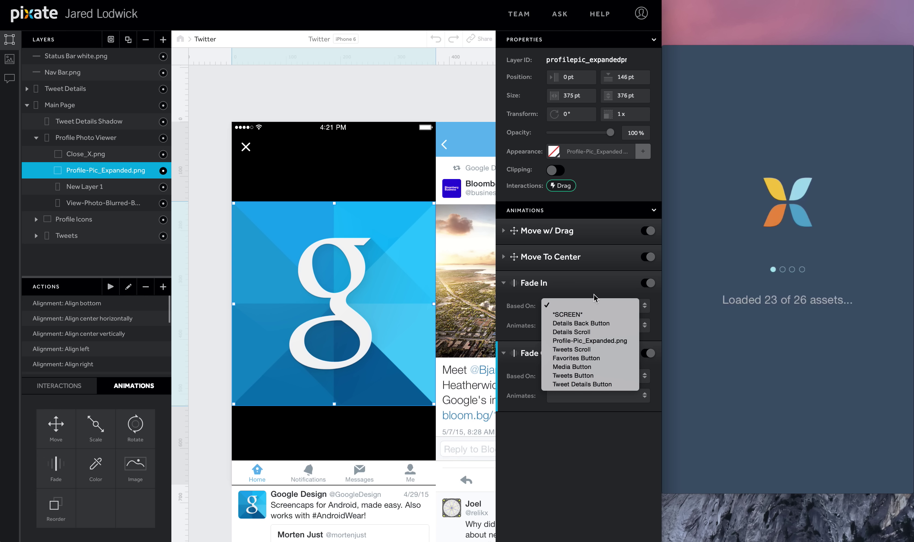
click(344, 222)
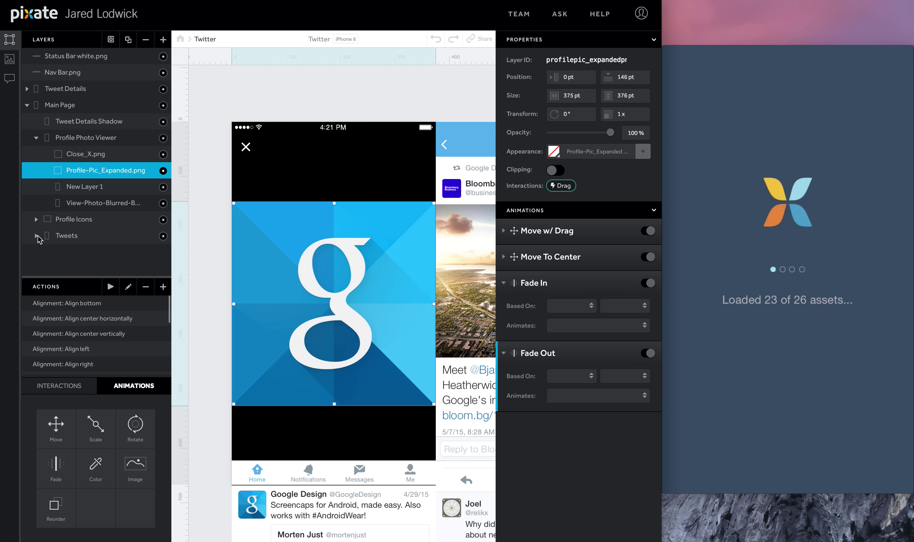
click(38, 236)
scroll(74, 231, down, 1)
click(73, 231)
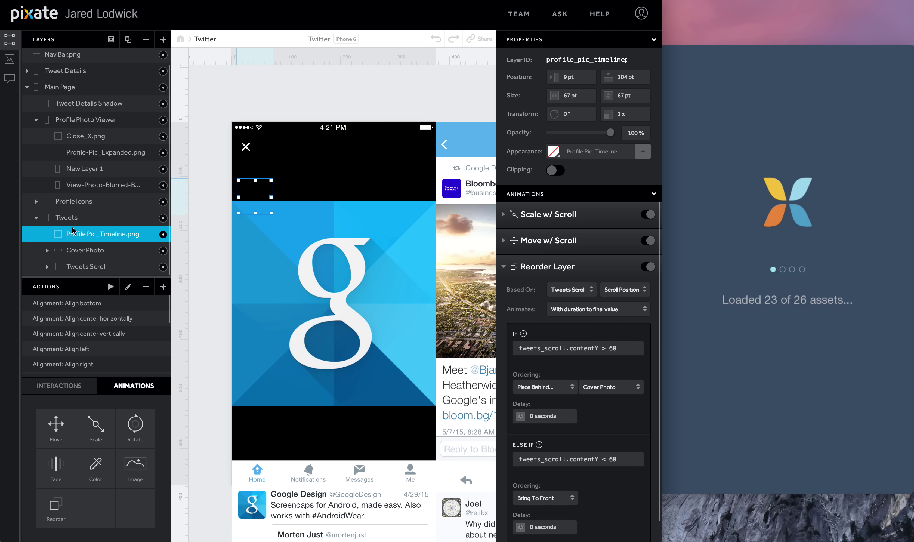
click(60, 389)
drag(96, 424, 84, 243)
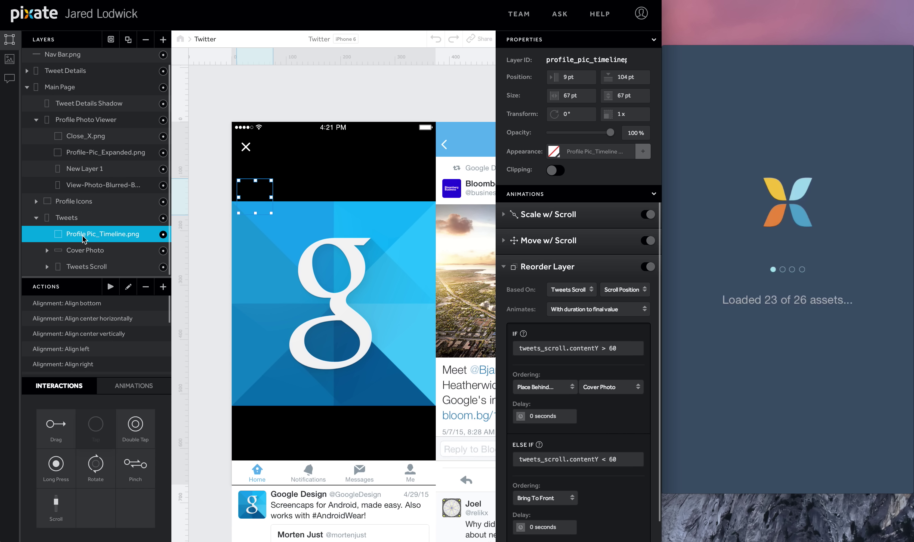
click(36, 219)
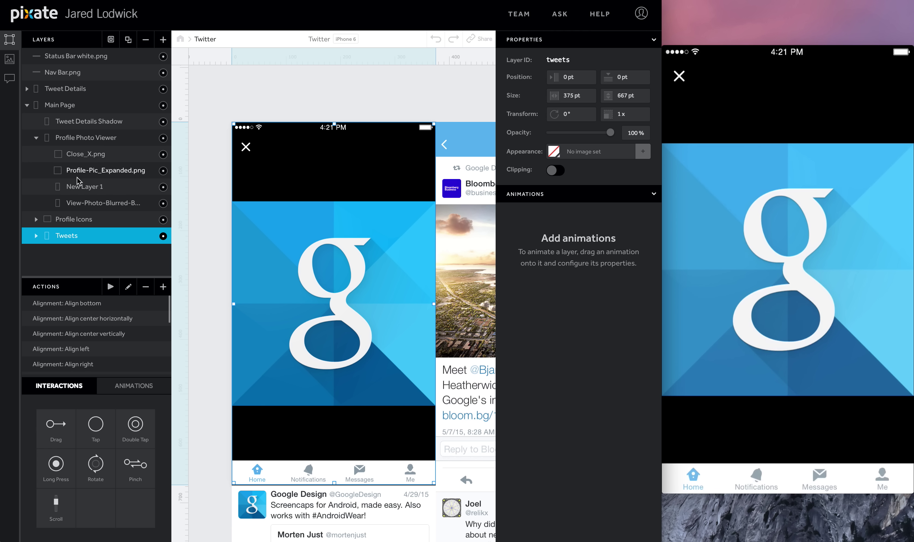
Step: Base the Fade In animation of Profile-Pic_Expanded.png on a tap of Profile Pic_Timeline.png
click(77, 176)
click(577, 305)
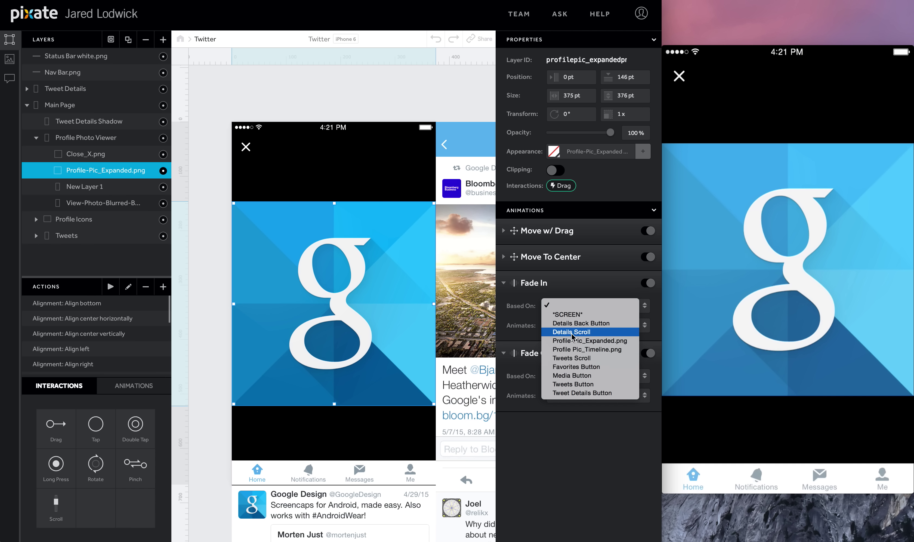
click(571, 351)
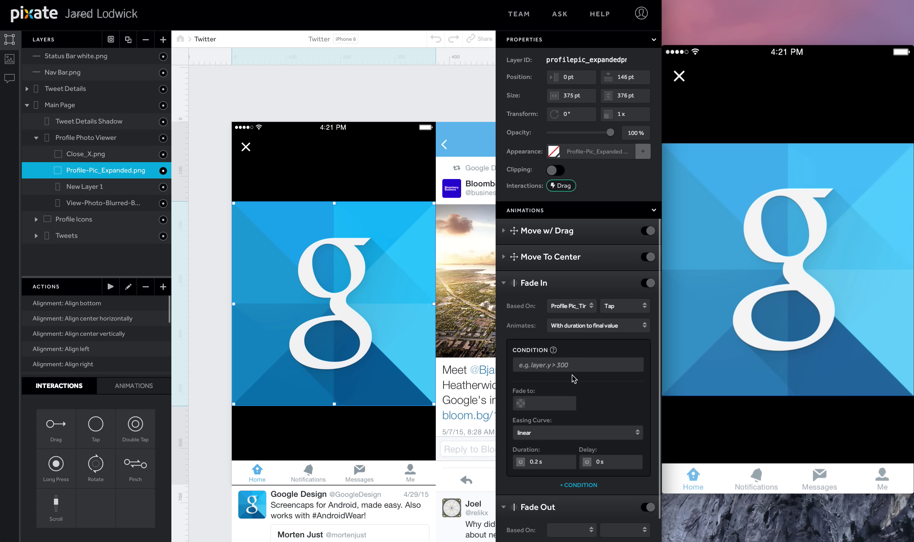
Step: Set the Fade In animation to fade to 100 % with a duration of 0 s and a delay of 0.4 s
click(564, 403)
text(100)
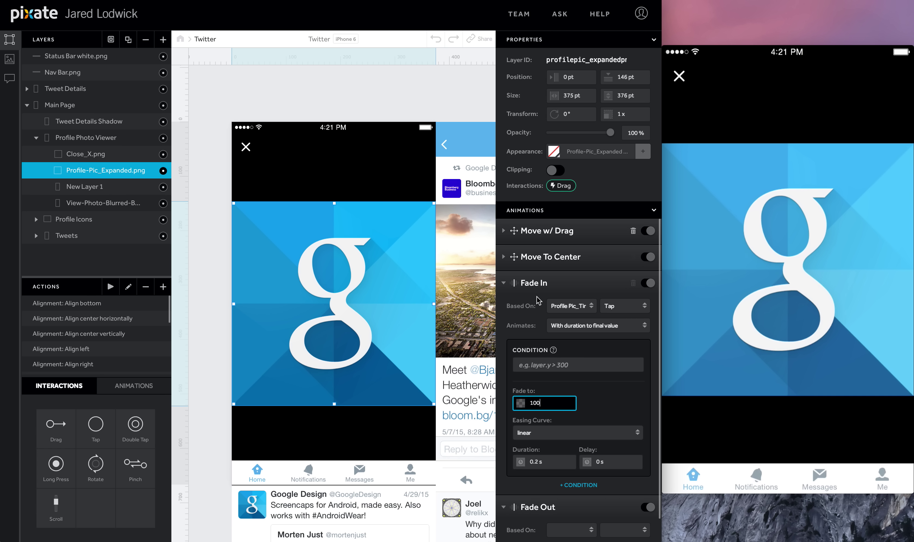
click(543, 460)
text(0)
key(Tab)
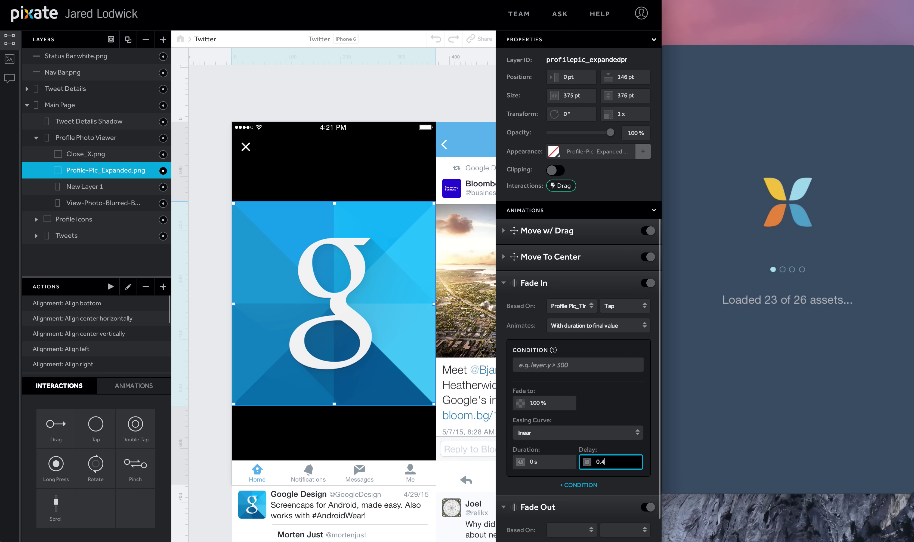
text(0.4)
key(Return)
click(505, 284)
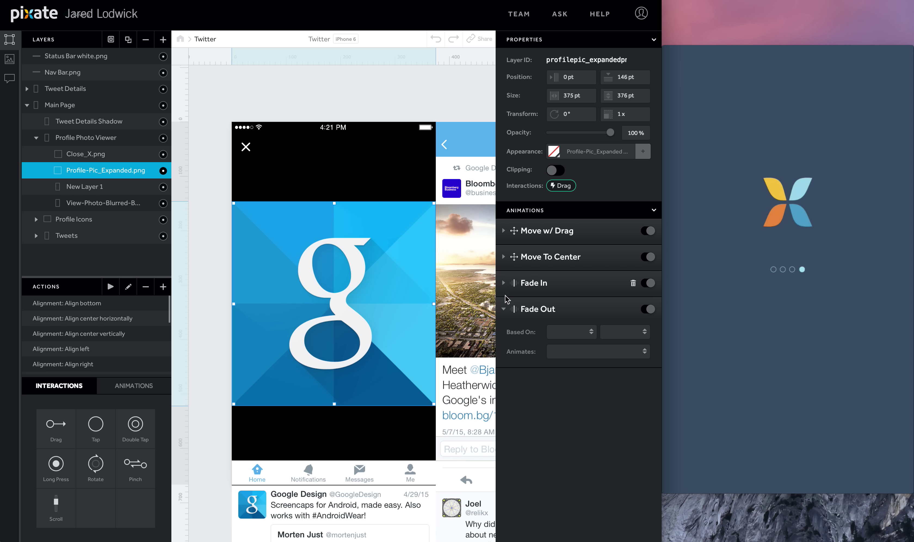
click(558, 332)
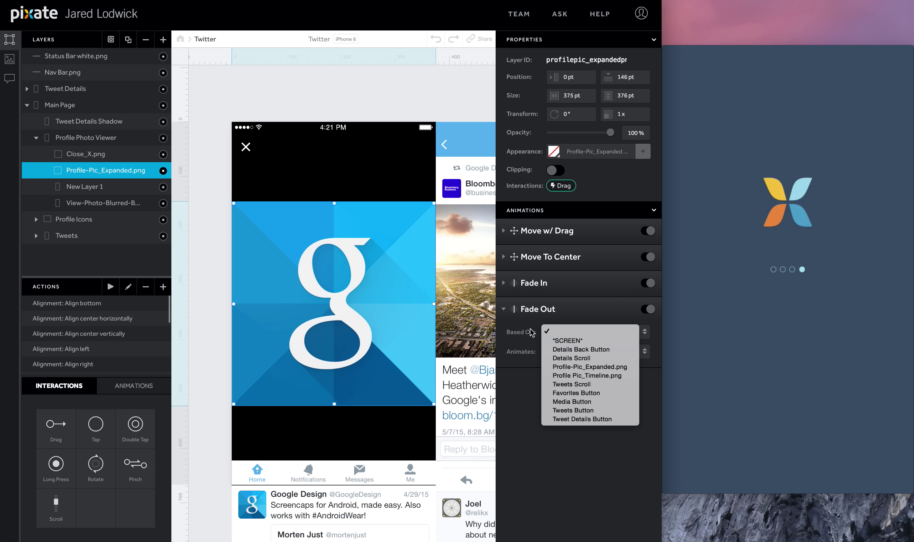
click(590, 307)
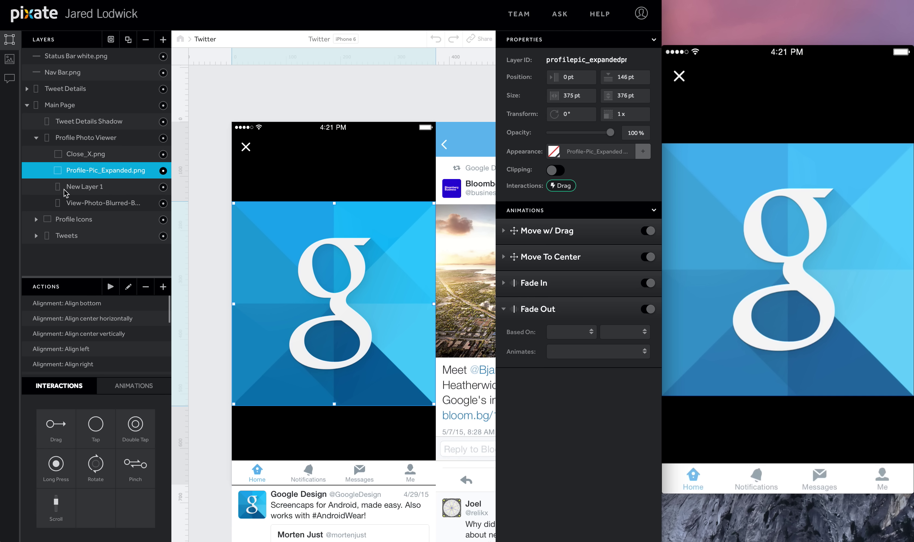
Step: Rename the New Layer 1 layer in the Profile Photo Viewer group as Skim
click(93, 187)
click(88, 190)
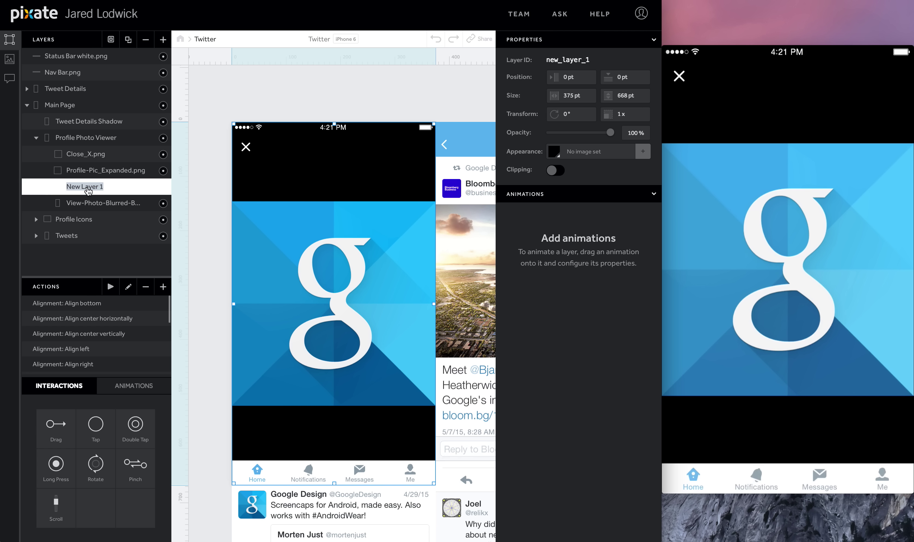
text(Skim)
key(Return)
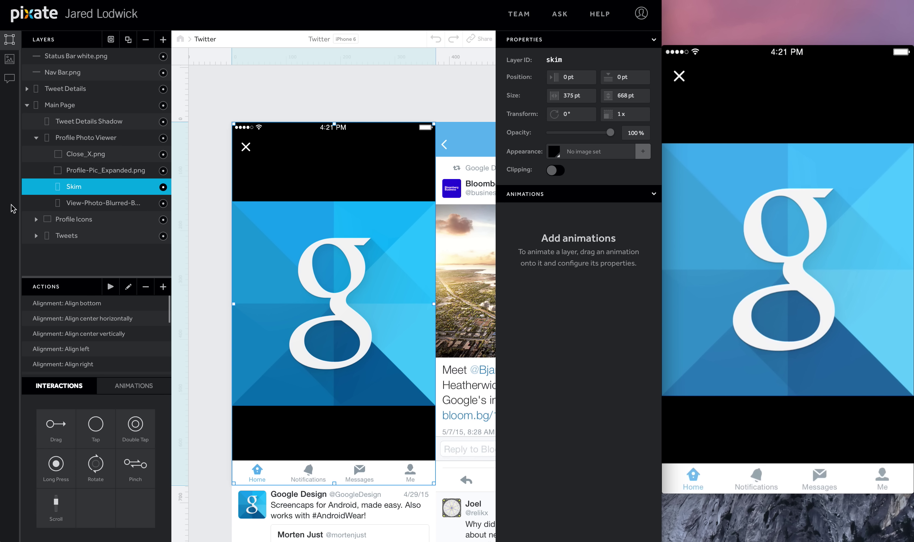
Step: Add a layer directly above Close_X.png, size it to about 68 × 61 pt over the close icon and remove its fill
click(83, 156)
click(167, 43)
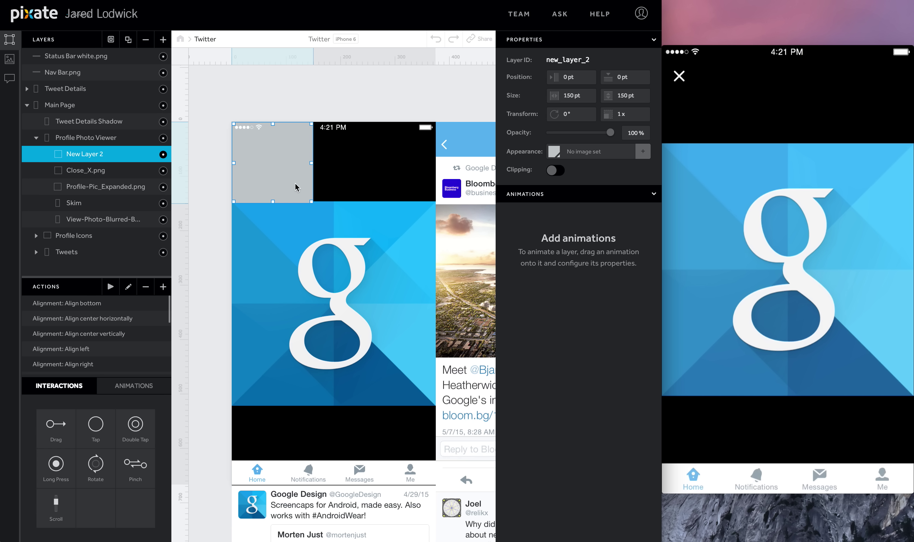
drag(311, 200, 268, 154)
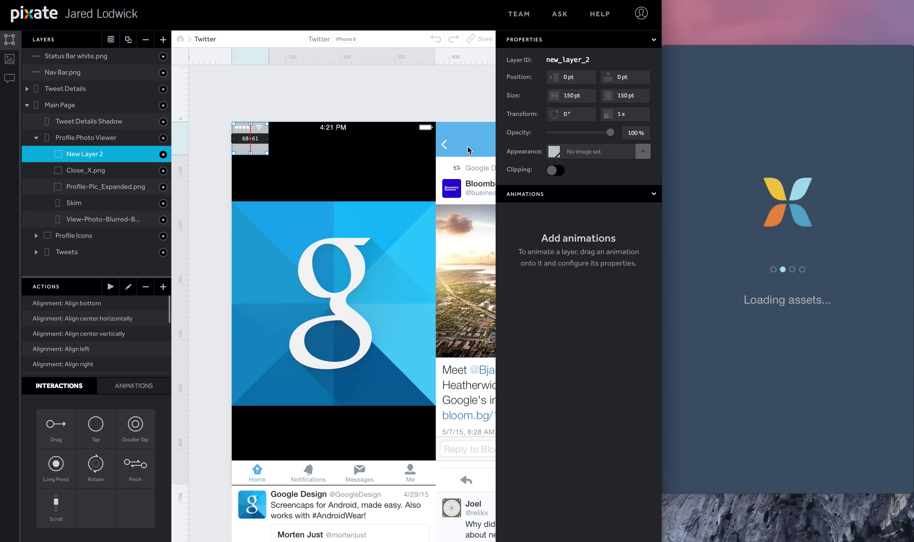
click(553, 147)
click(551, 78)
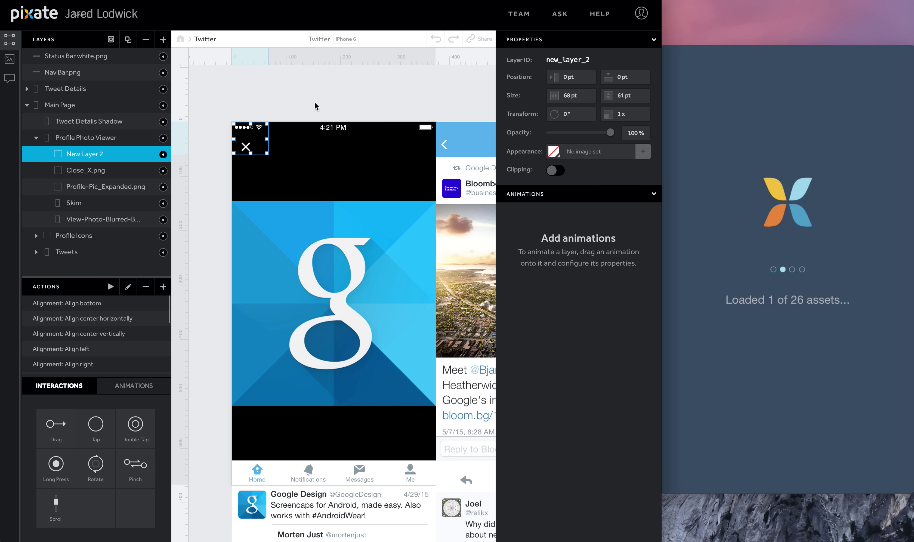
Step: Rename the new transparent layer as Close Button and add a Tap interaction to it
double_click(83, 154)
text(Clo)
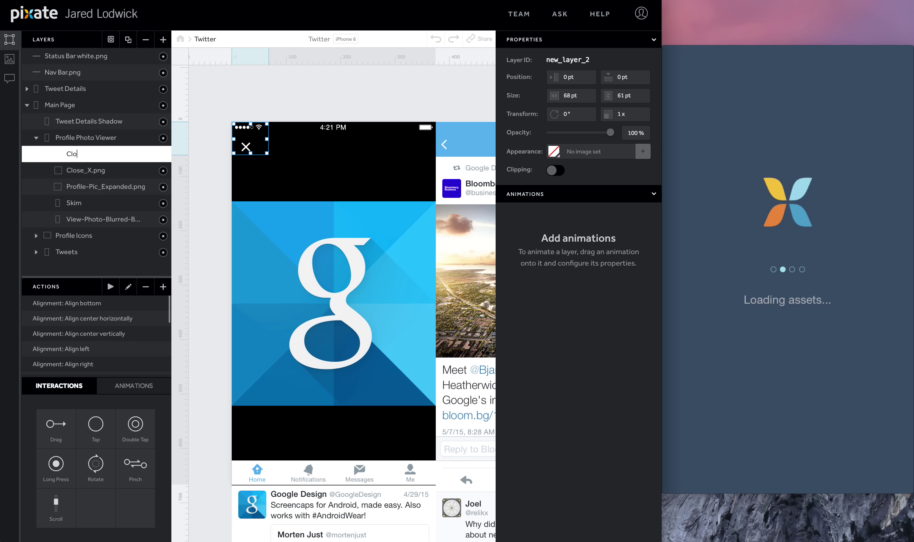
text(se Button)
key(Return)
drag(95, 424, 83, 154)
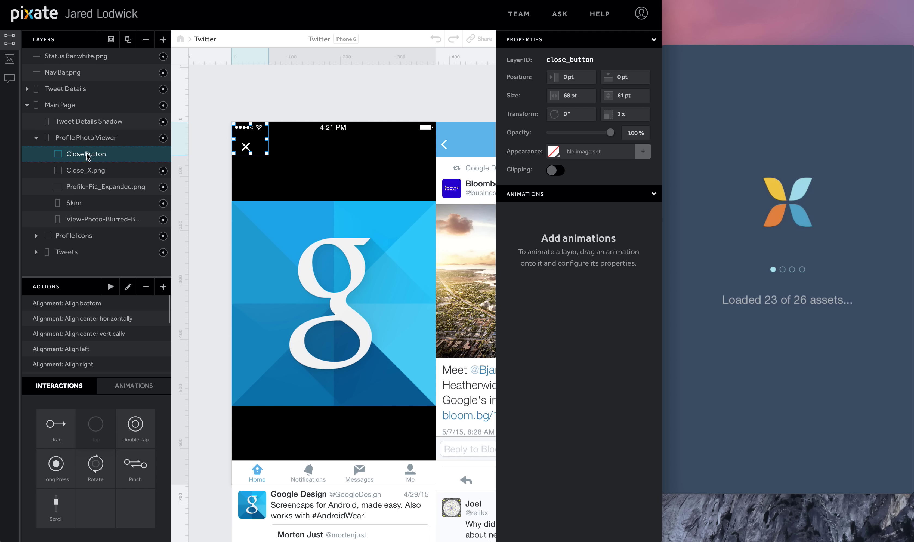
Step: Add a Fade animation to the Skim layer and name it Fade w/ Drag
click(87, 171)
click(86, 189)
click(82, 202)
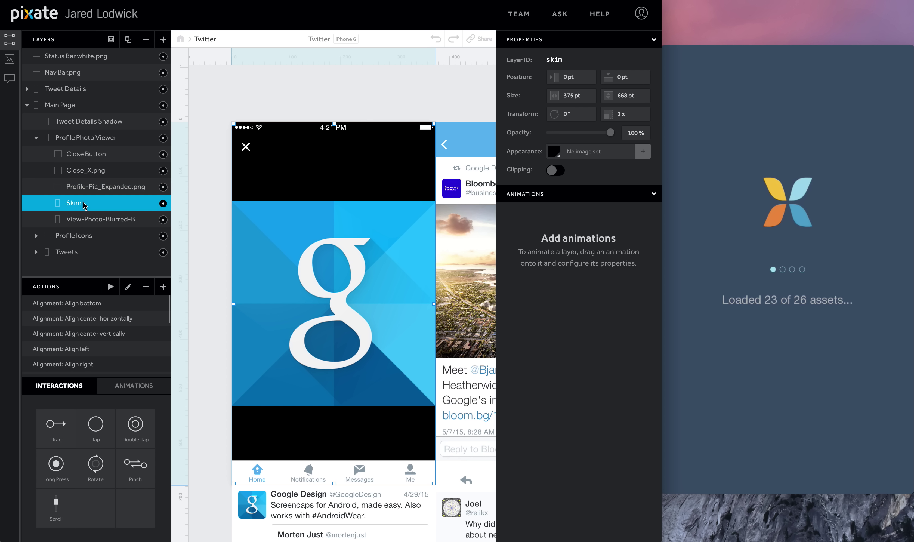
click(106, 390)
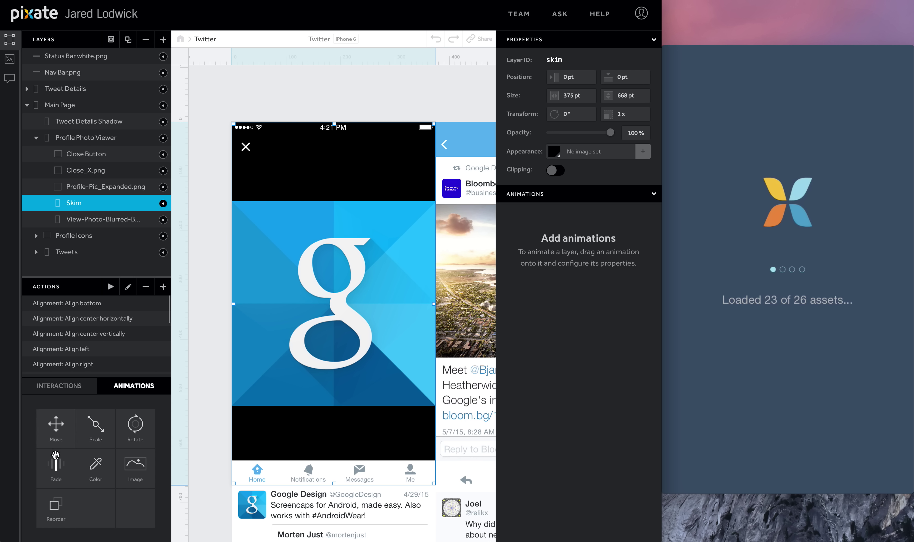
drag(56, 465, 80, 203)
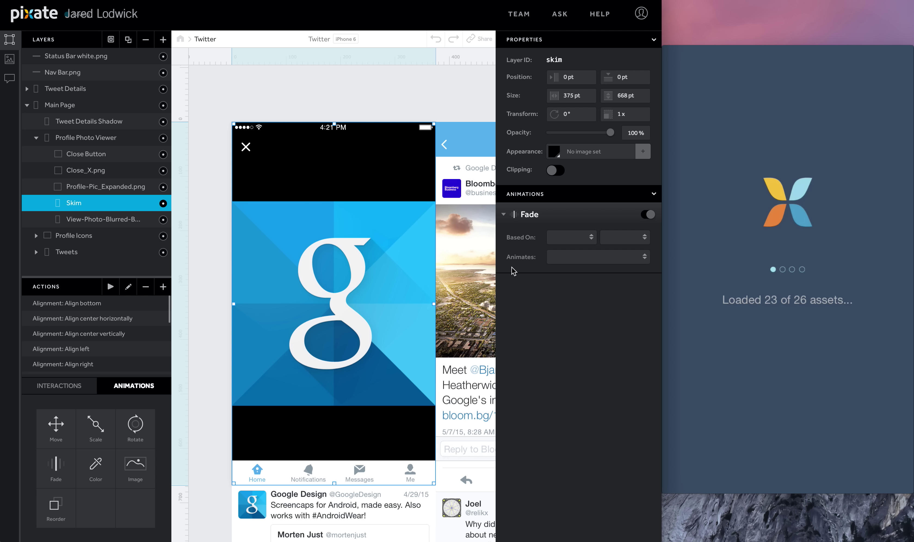
double_click(534, 216)
text(Drag)
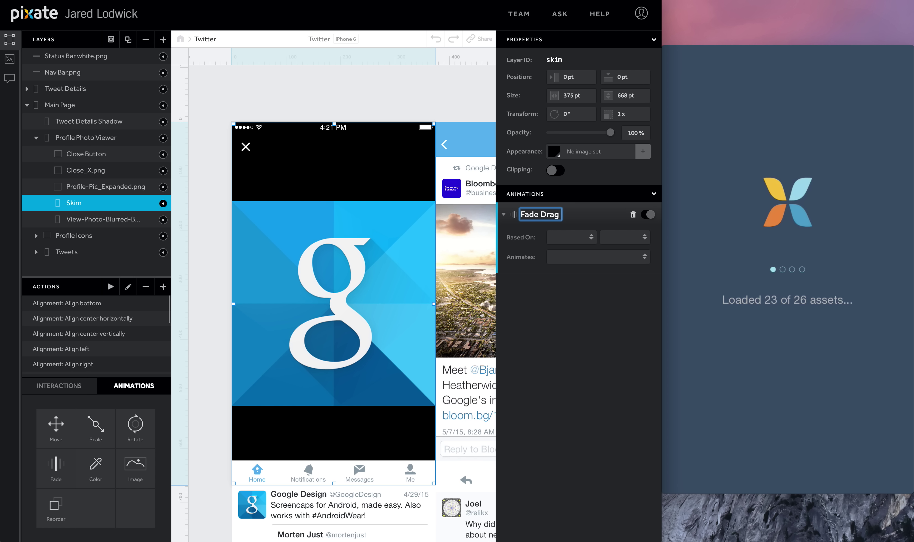
key(BackSpace)
key(BackSpace)
key(BackSpace)
key(BackSpace)
key(BackSpace)
text(w/ Drag)
Step: Base the Fade w/ Drag animation on the Drag Position of Profile-Pic_Expanded.png, animating continuously to final value
click(572, 237)
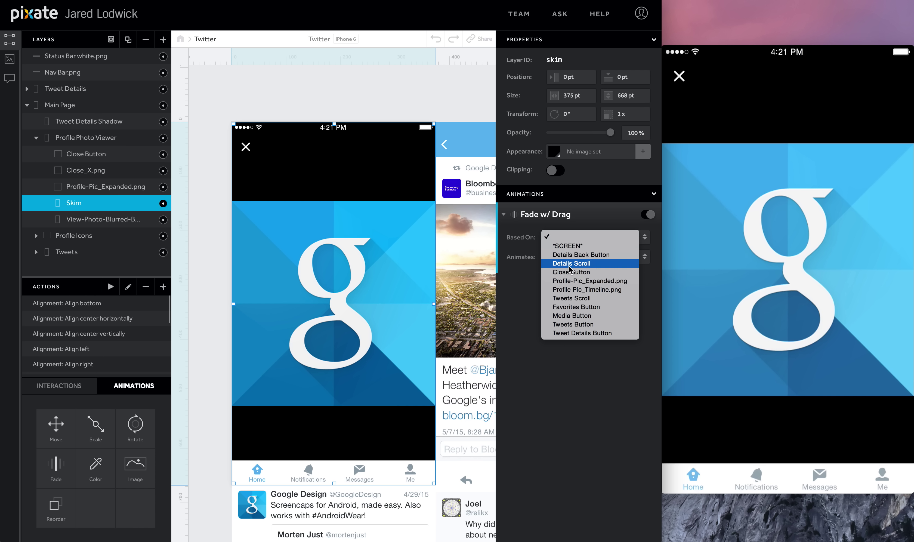
click(575, 282)
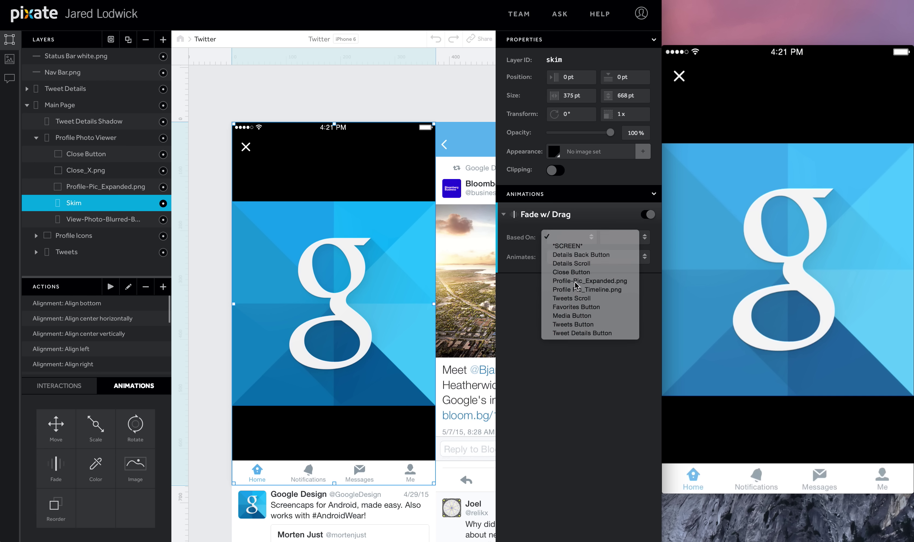
click(618, 256)
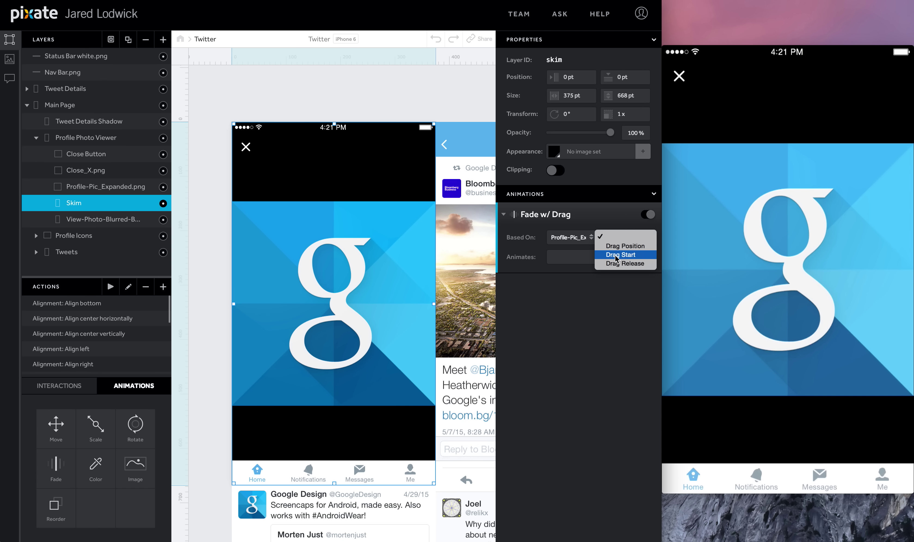
click(619, 247)
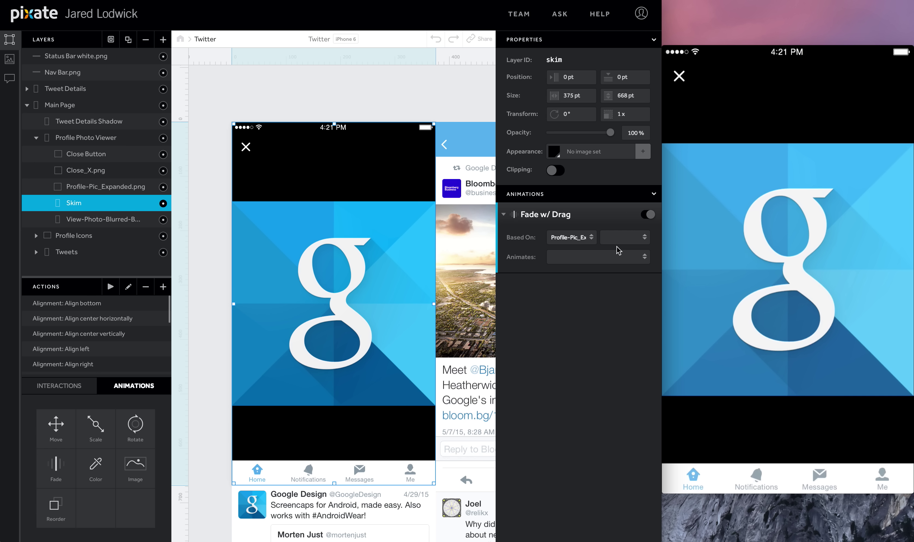
click(587, 260)
click(584, 266)
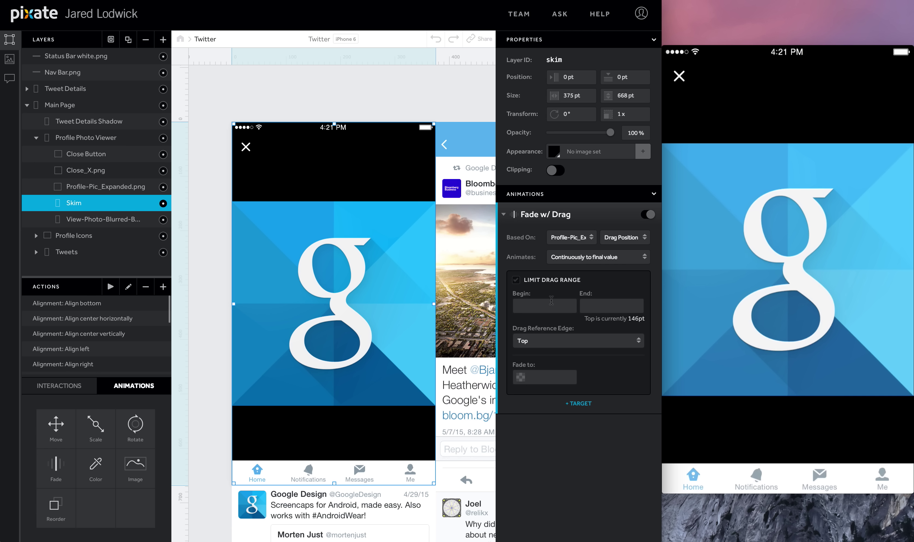
Step: Set the Fade w/ Drag range from 334 pt to 34 pt using the Vertical Center reference edge, fading to 25%
click(545, 343)
click(539, 386)
click(539, 310)
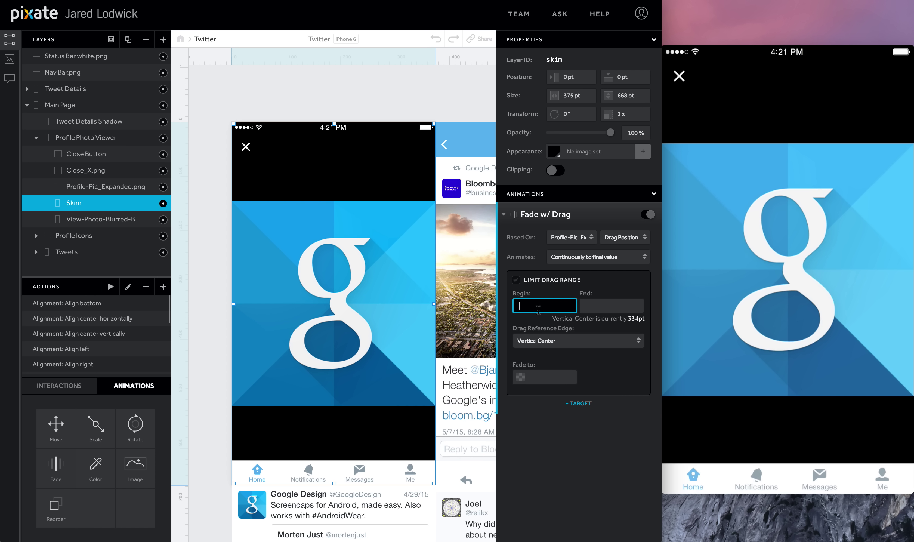
click(592, 305)
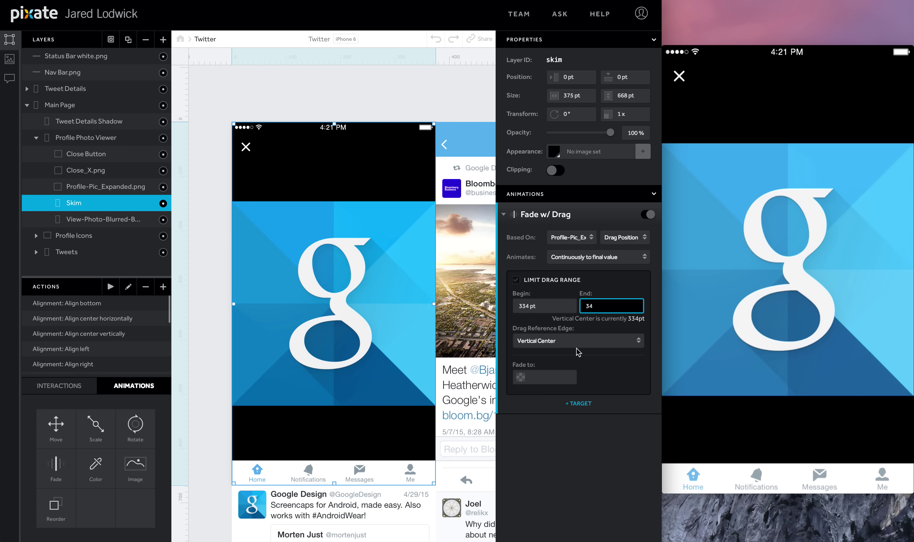
click(549, 375)
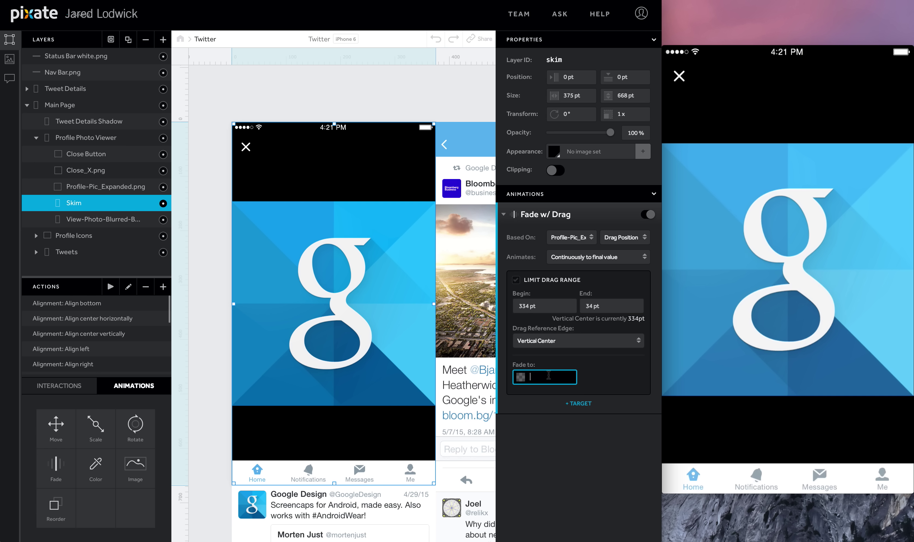
key(Return)
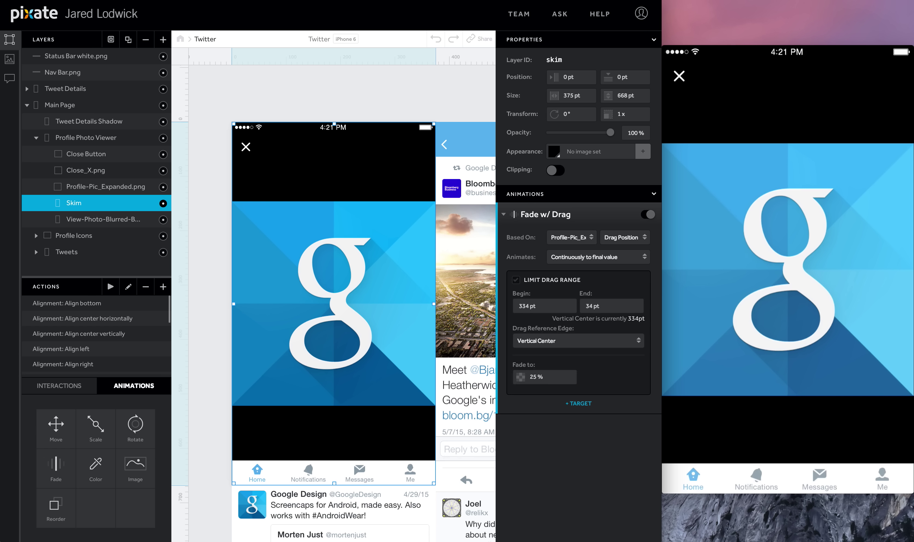
Step: Add a second target to Fade w/ Drag with a drag range from 334 pt to 643 pt, fading to 25%
click(575, 405)
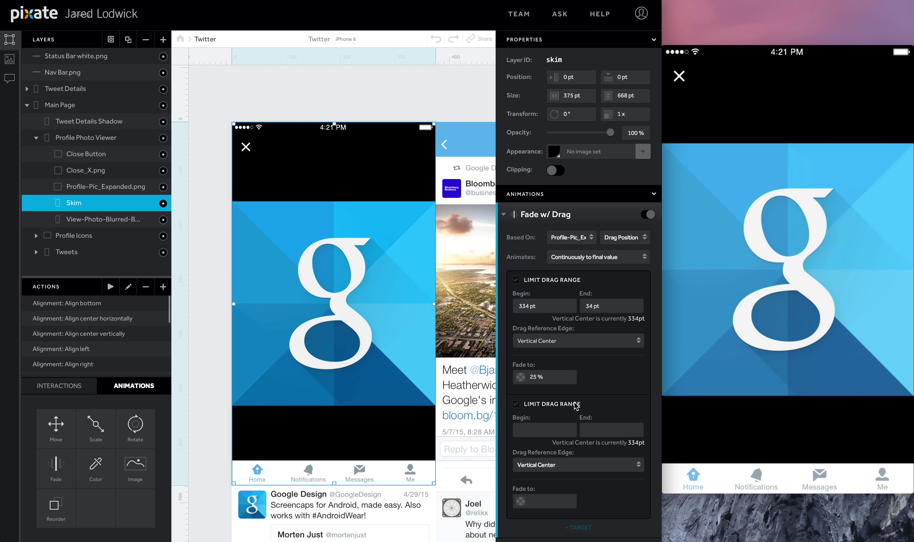
click(544, 427)
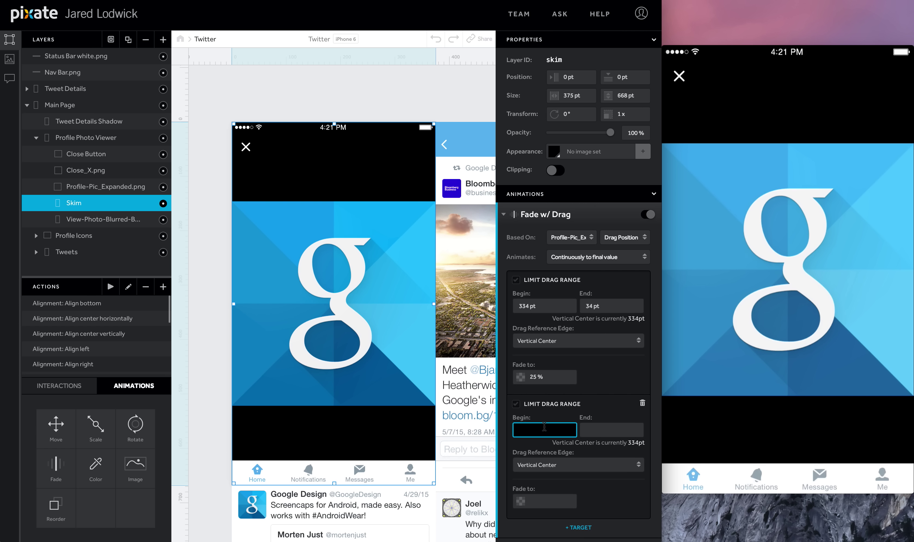
key(Tab)
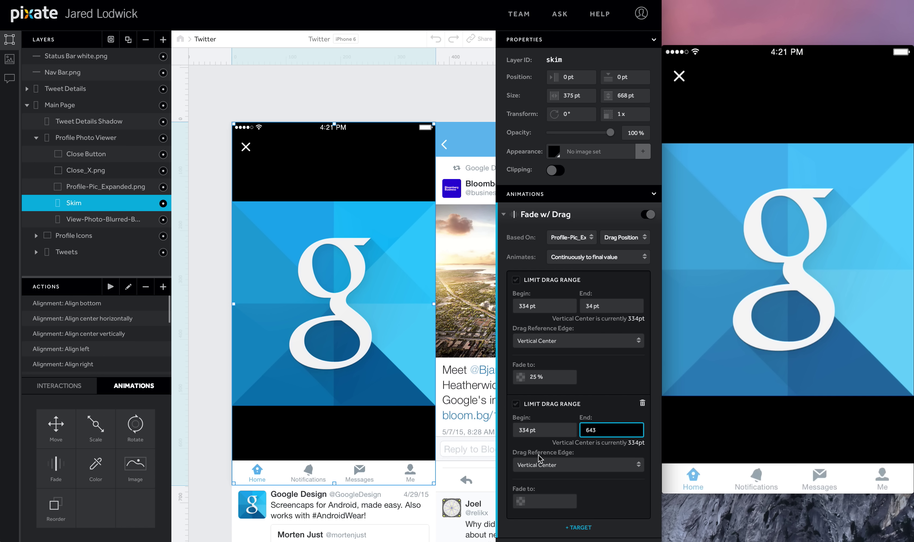
click(545, 497)
text(25)
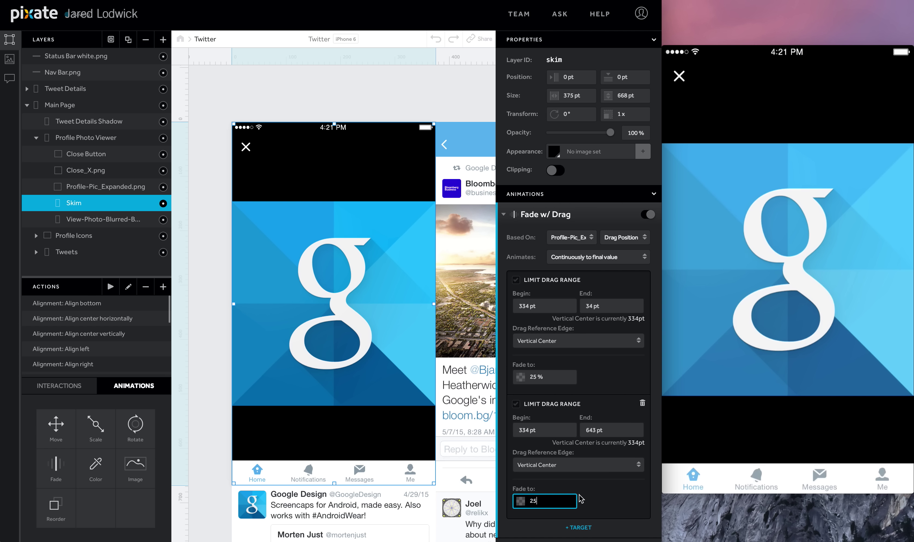
key(Return)
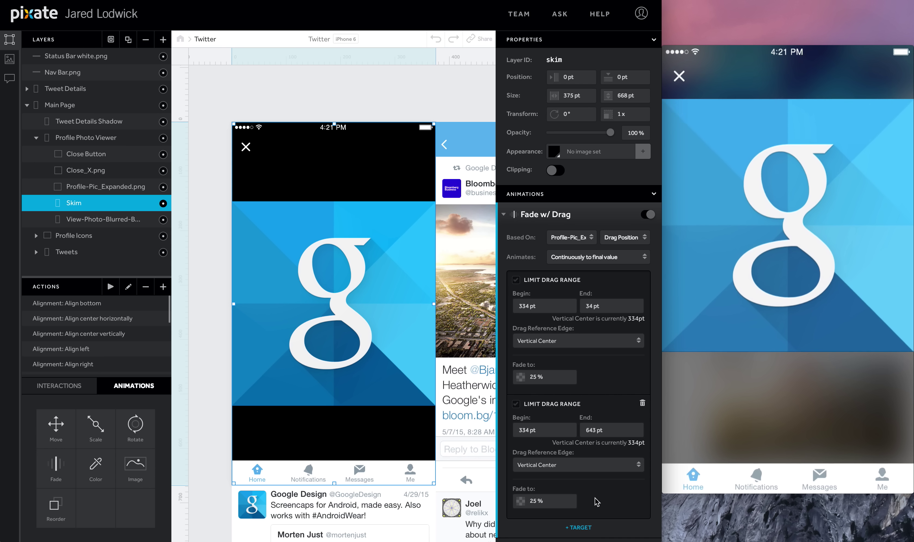
Step: Add another Fade animation to the Skim layer and name it Fade Drag Release
click(504, 215)
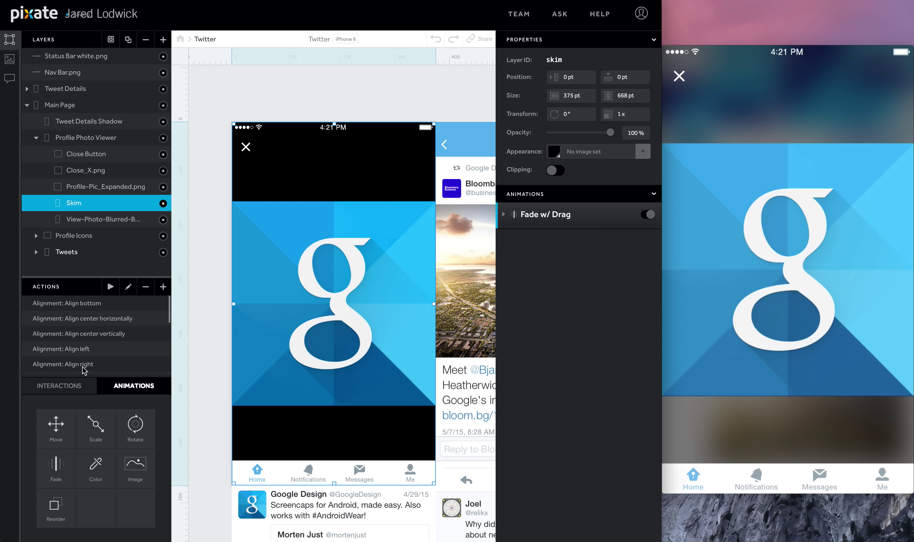
drag(56, 464, 72, 207)
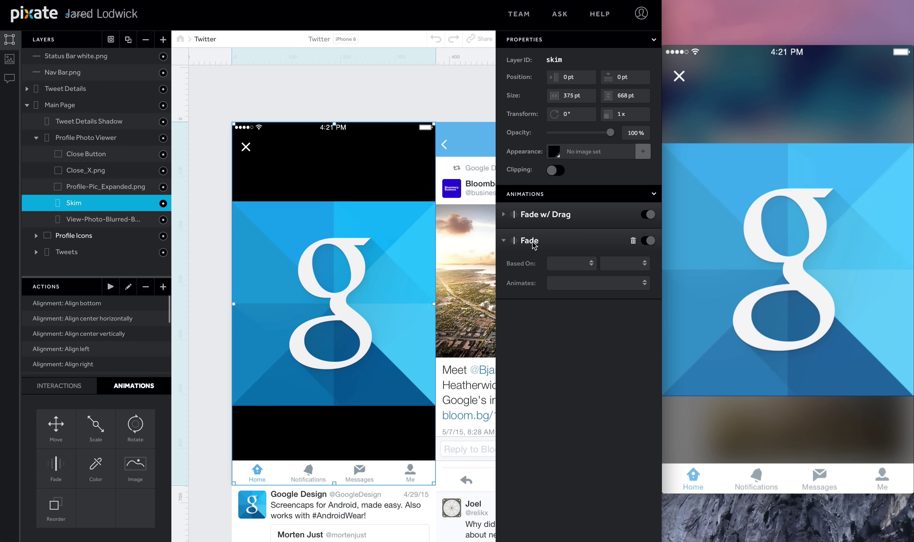
click(533, 244)
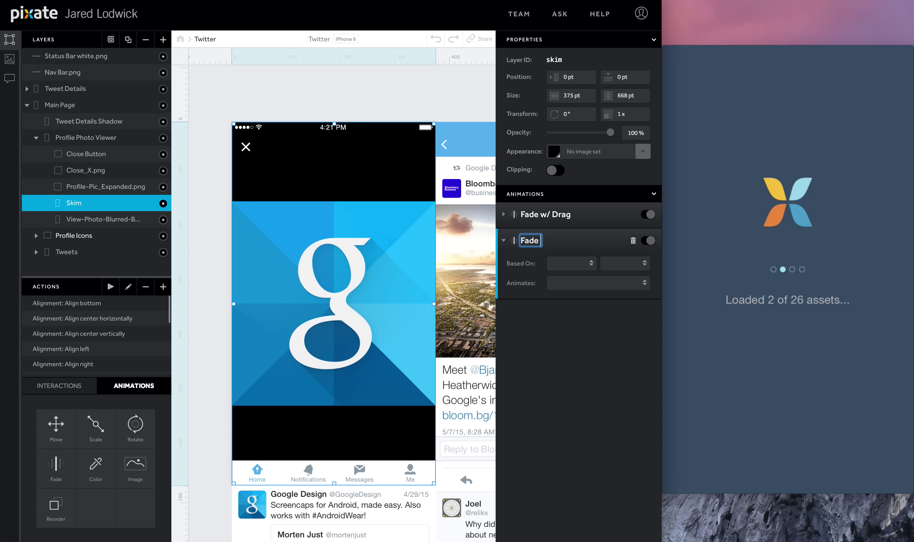
text(Drag Release)
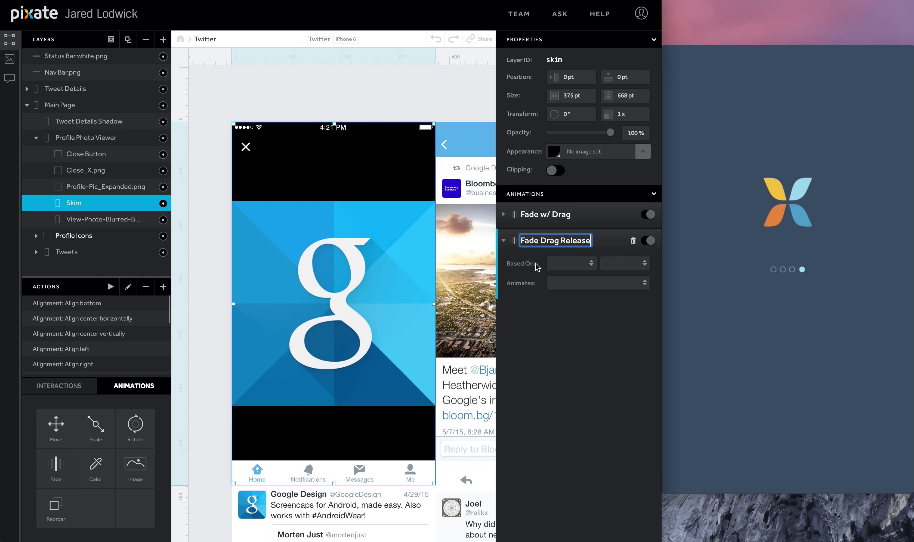
Step: Base the Fade Drag Release animation on the Drag Release of Profile-Pic_Expanded.png
click(548, 264)
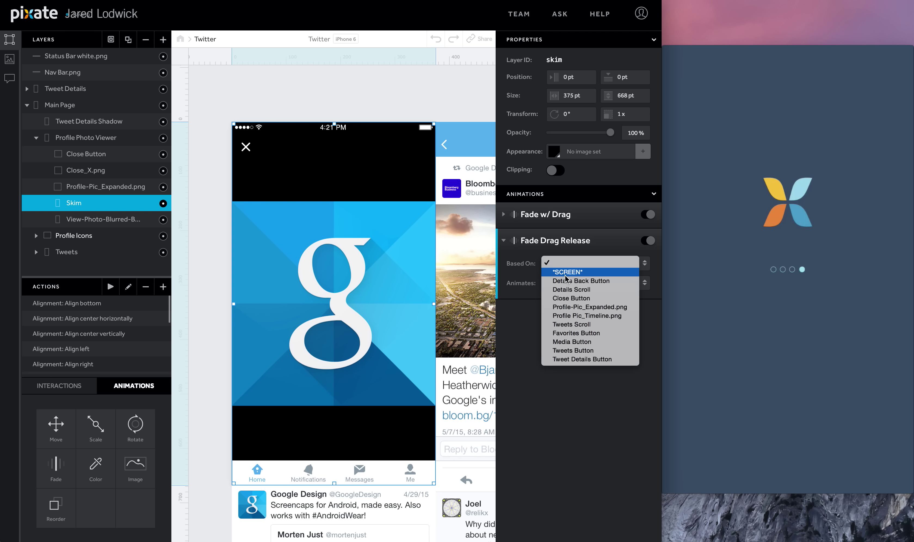
click(597, 307)
click(622, 270)
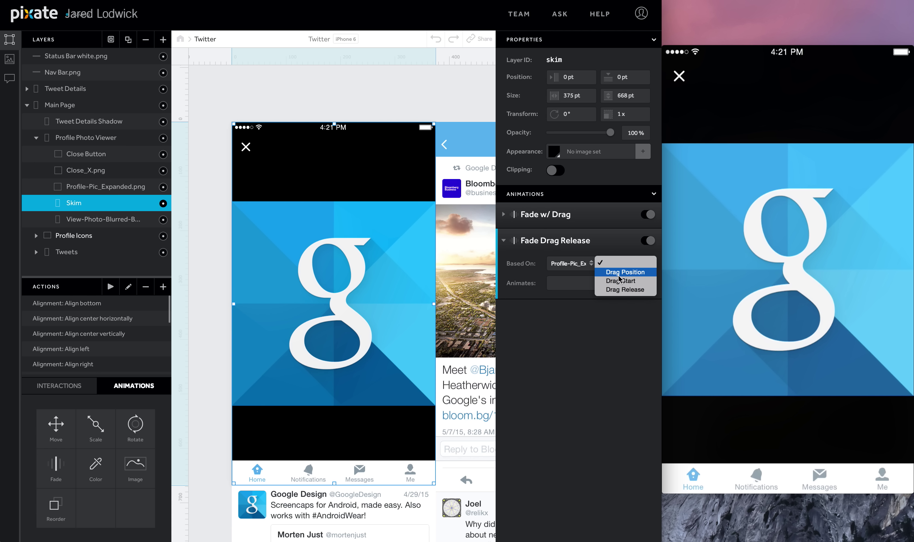
click(617, 286)
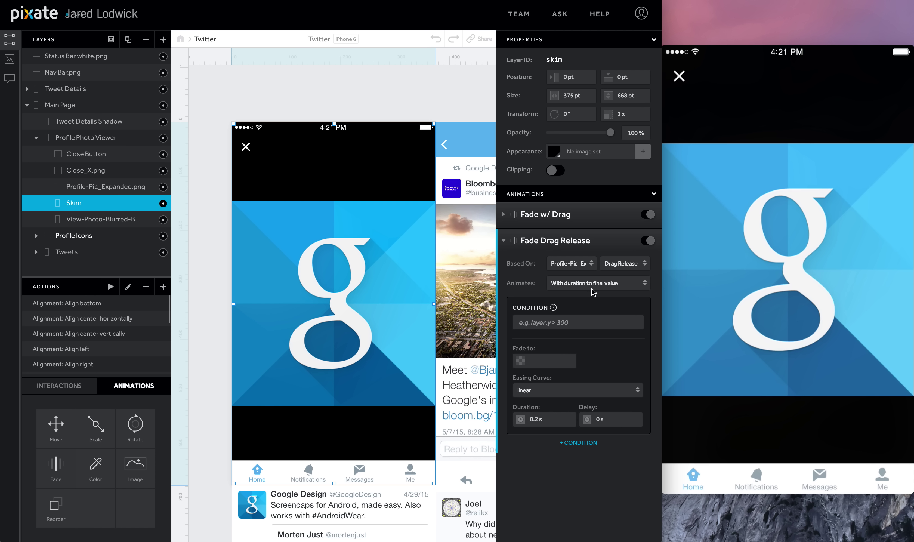
Step: Set Fade Drag Release to fade to 100% with the linear easing curve
click(558, 359)
text(100)
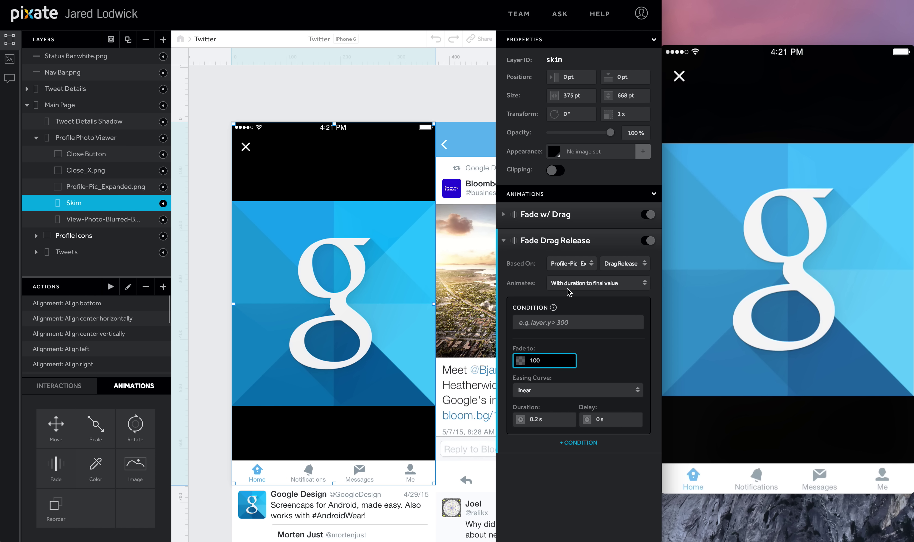
click(560, 391)
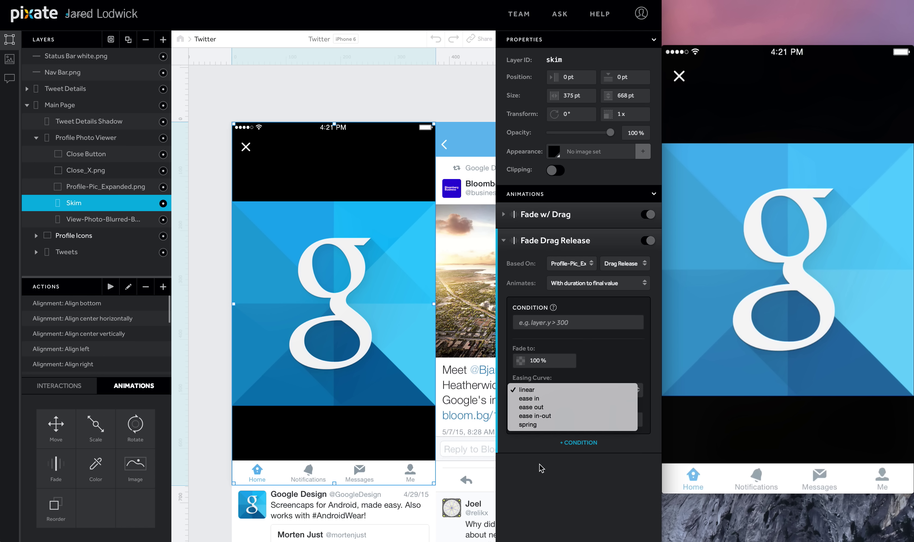
click(541, 468)
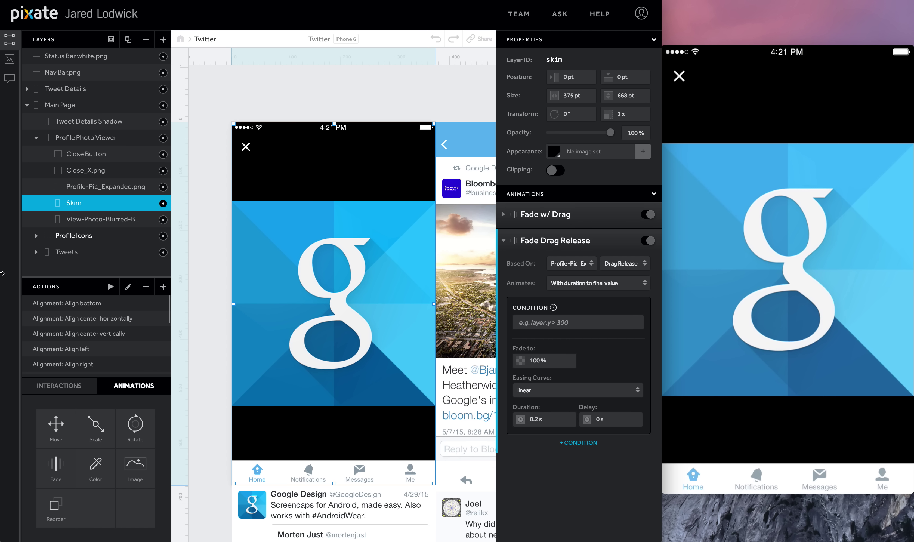
Step: Add a Move animation to the Profile-Pic_Expanded.png layer and name it Toss
click(78, 188)
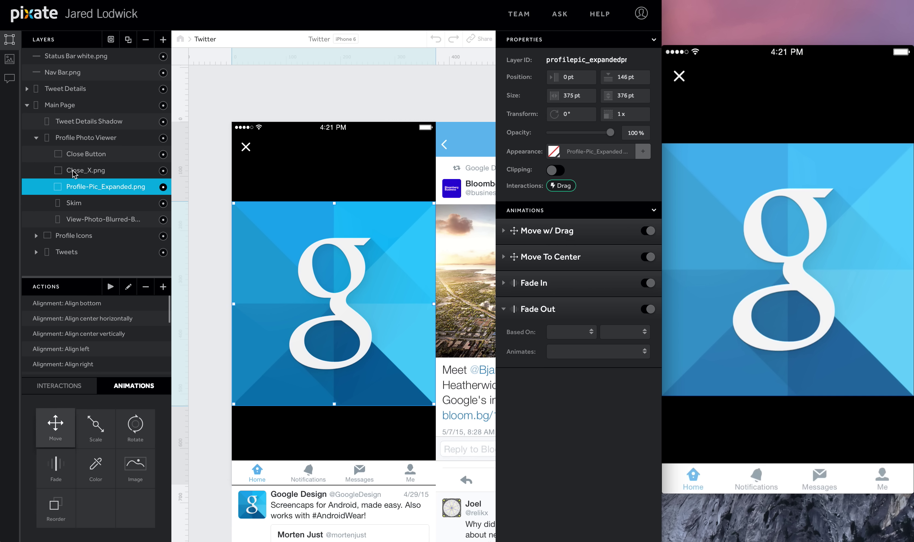
drag(56, 425, 79, 184)
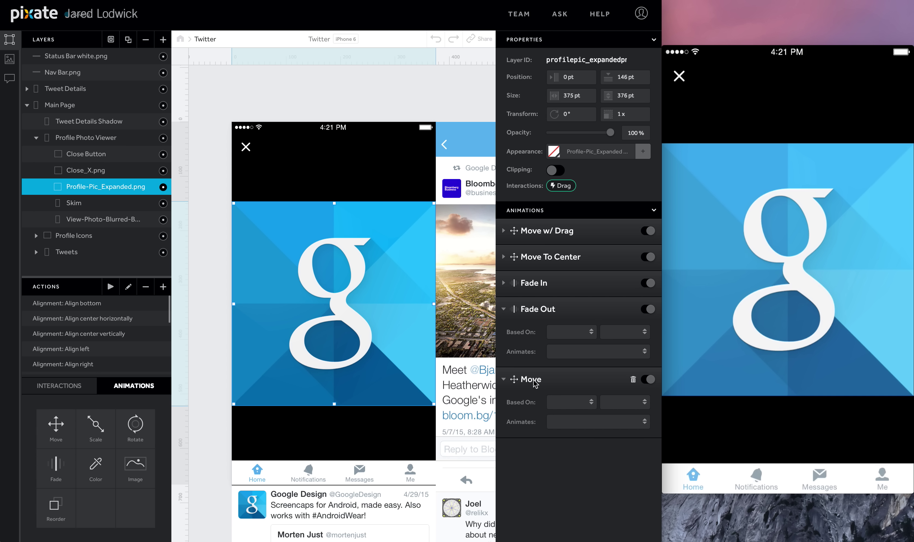
click(535, 383)
key(BackSpace)
key(BackSpace)
key(BackSpace)
key(BackSpace)
text(To)
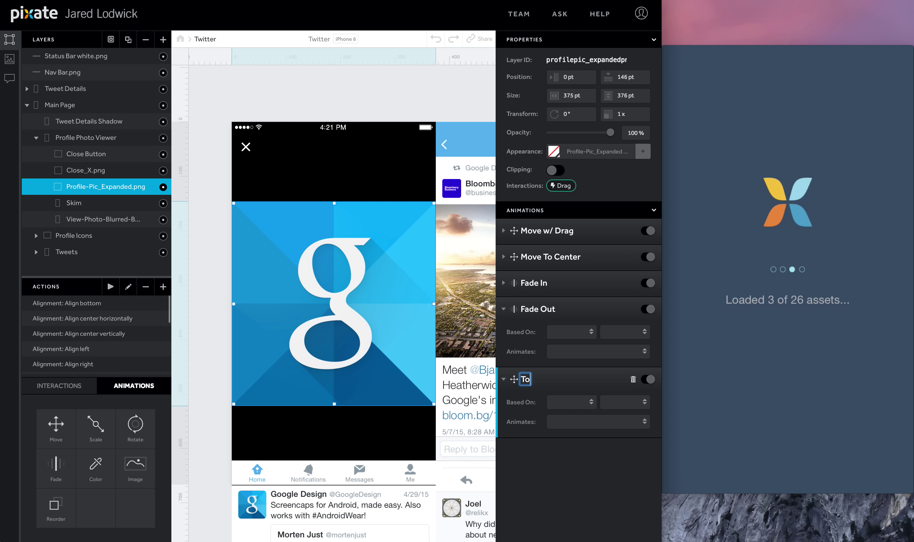
text(ss)
key(Return)
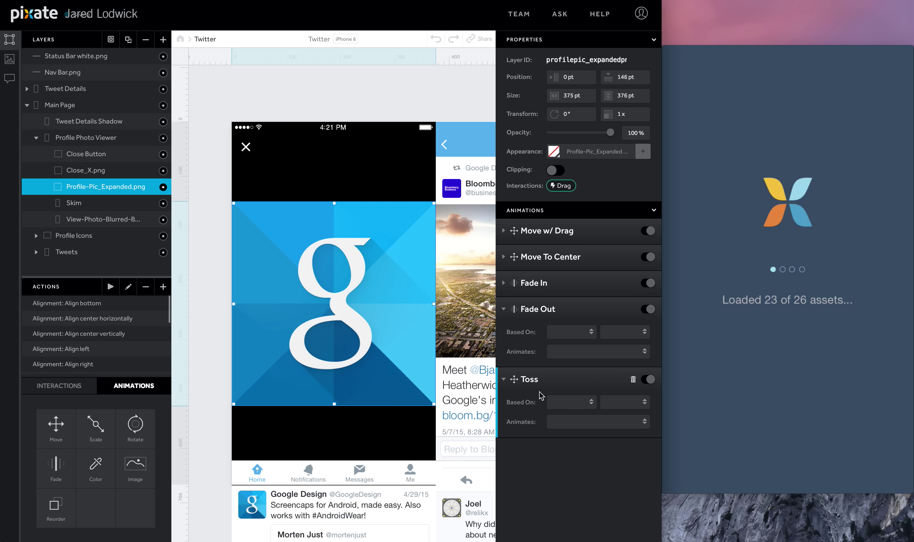
Step: Base the Toss animation on the Drag Release of Profile-Pic_Expanded.png
click(574, 409)
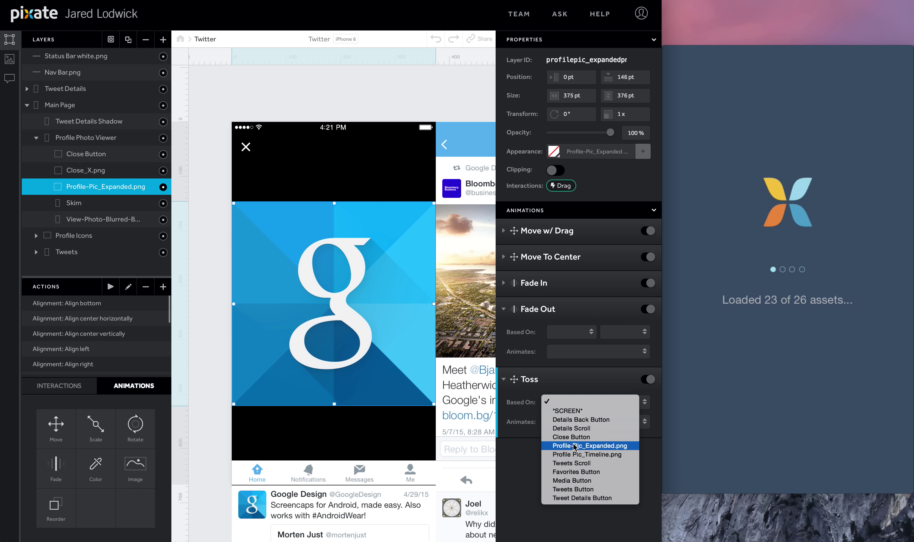
click(573, 446)
click(618, 404)
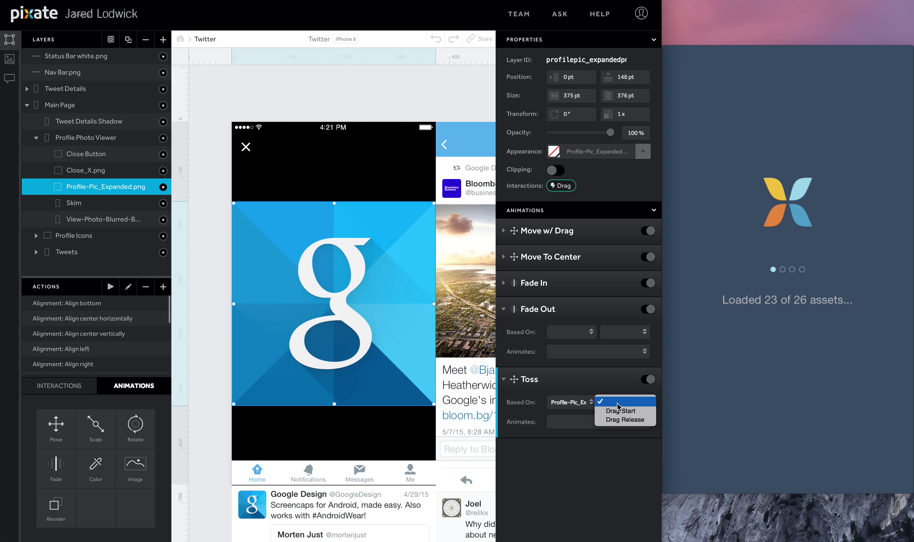
click(618, 419)
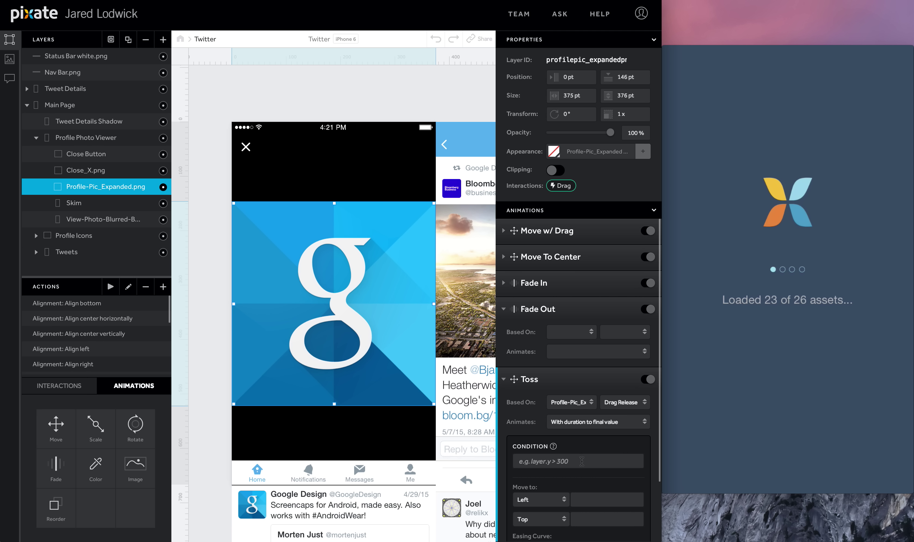
Step: Copy the layer ID of Profile-Pic_Expanded.png and set the Toss condition to profilepic_expandedpng.cy < 100
double_click(581, 59)
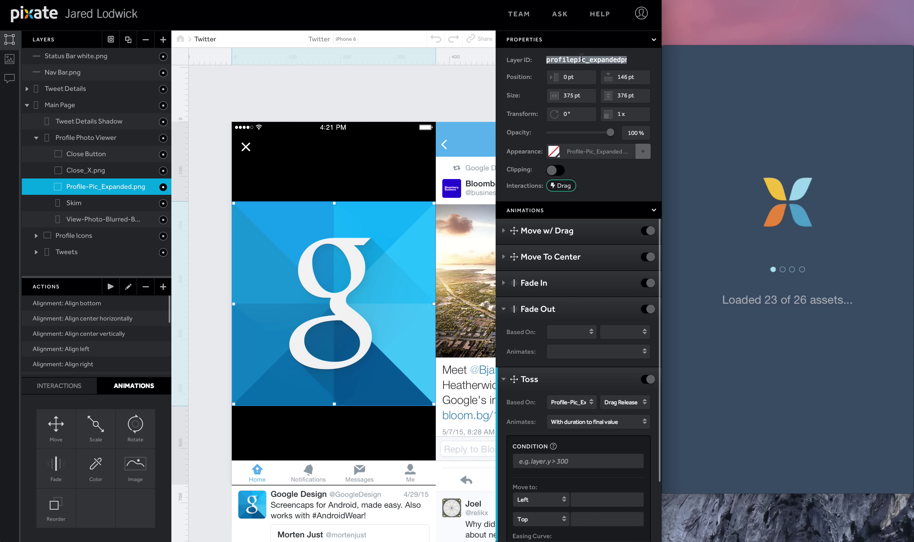
scroll(552, 238, down, 5)
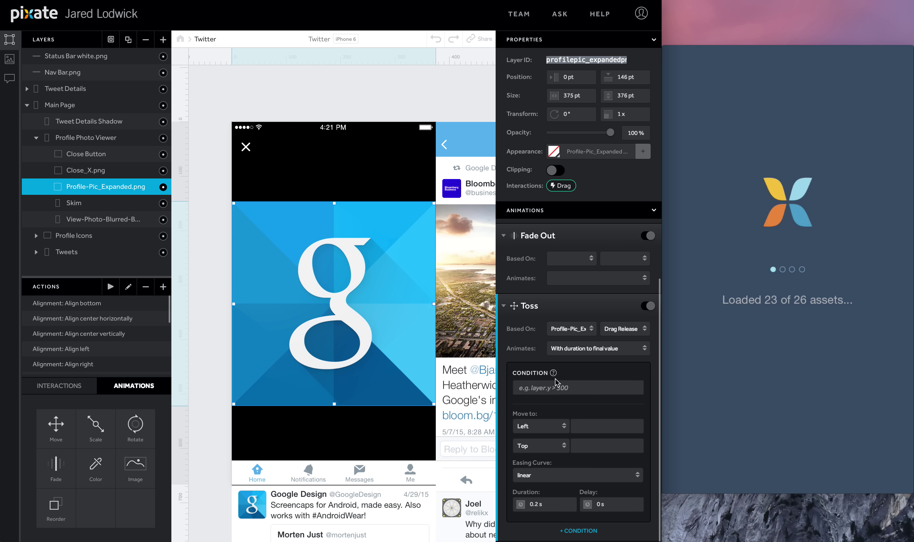
click(554, 387)
text(profilepic_expandedpng)
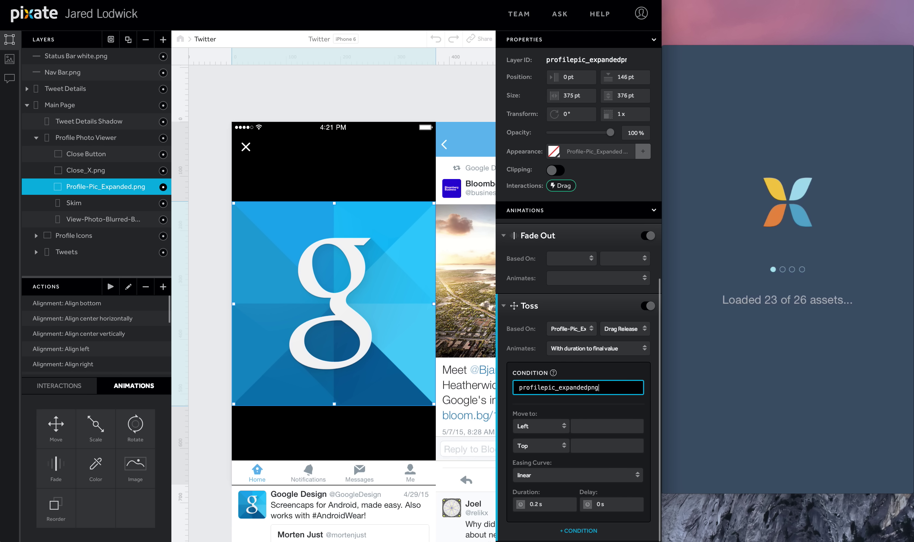
text(.)
triple_click(610, 390)
click(602, 388)
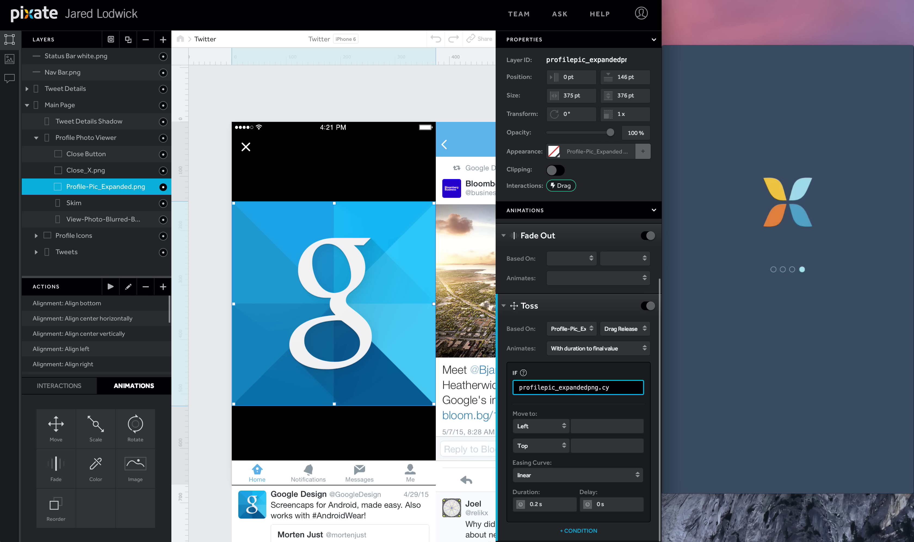
text(cy < 100)
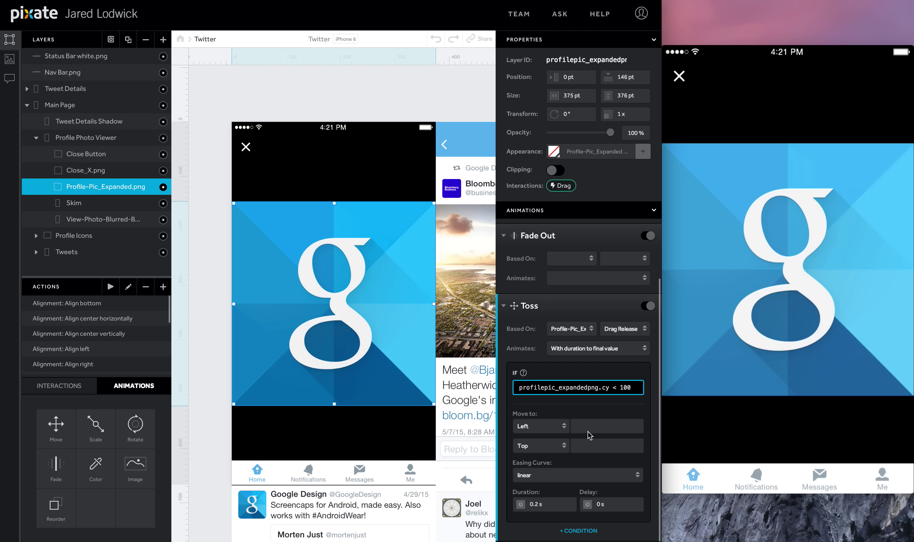
Step: Set the Toss condition to move the photo's top edge to -50 pt
click(590, 430)
click(588, 447)
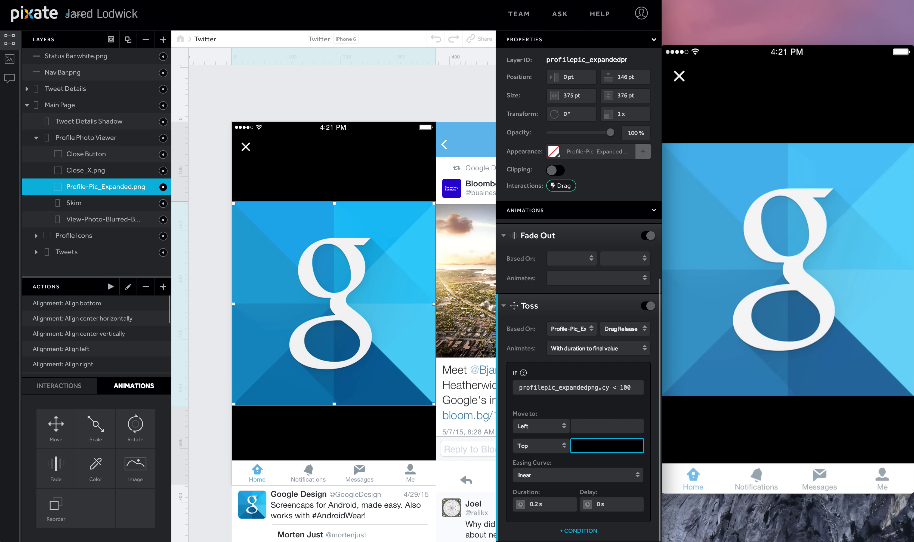
text(-50)
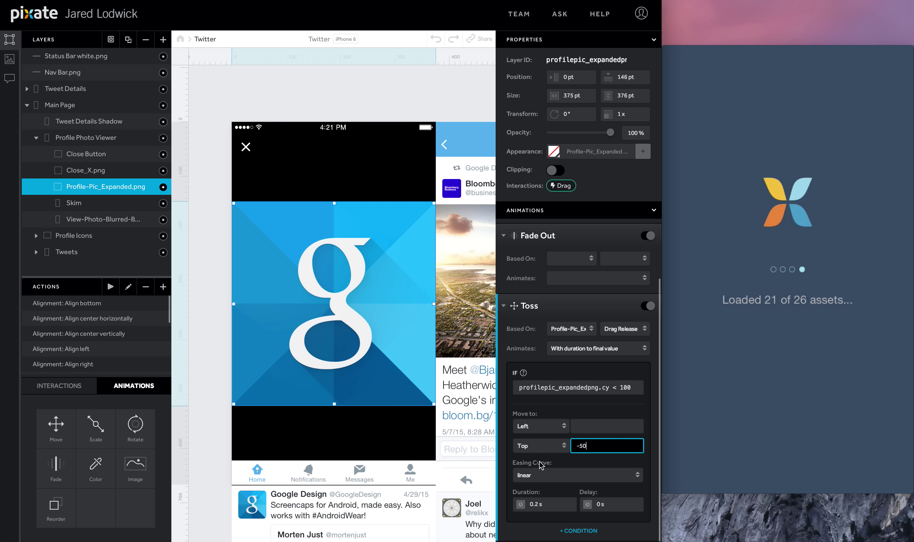
Step: Give the Toss move a spring easing curve with friction 20 and tension 500
click(548, 467)
click(545, 509)
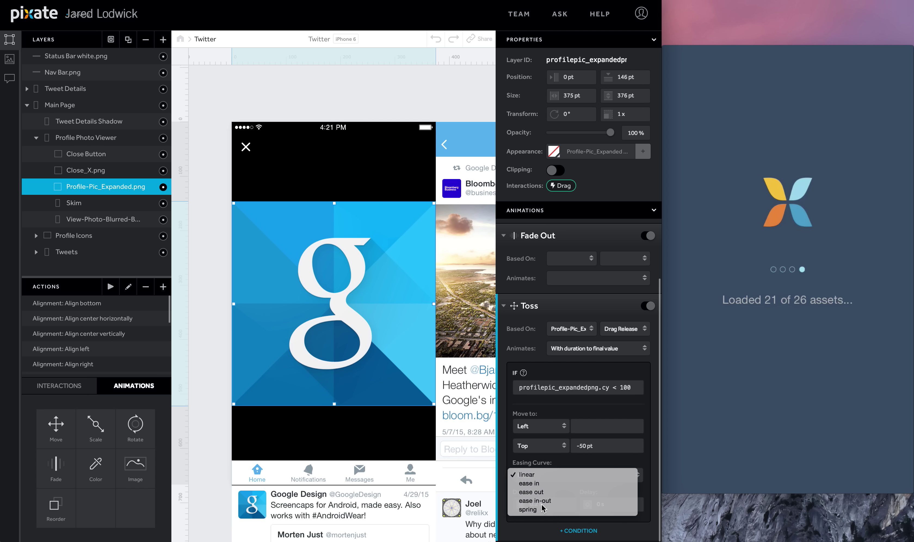
click(554, 507)
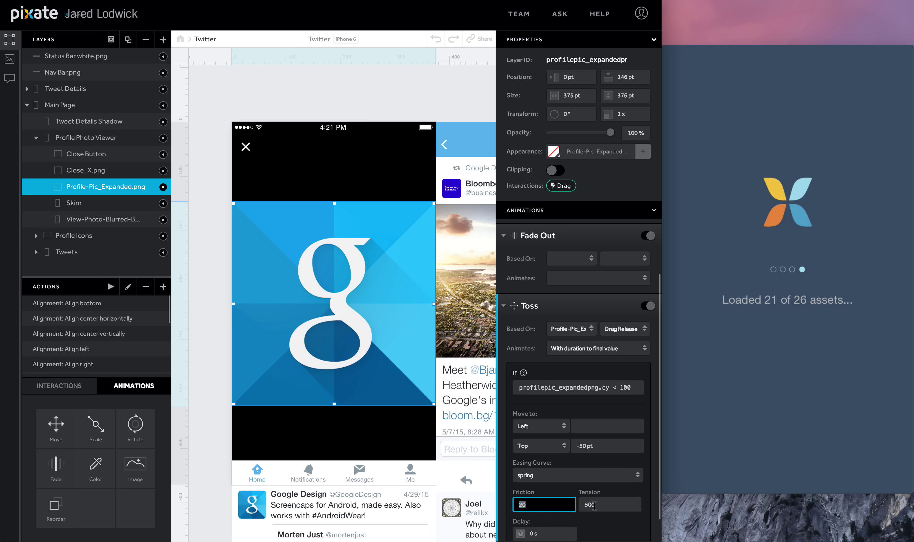
click(619, 502)
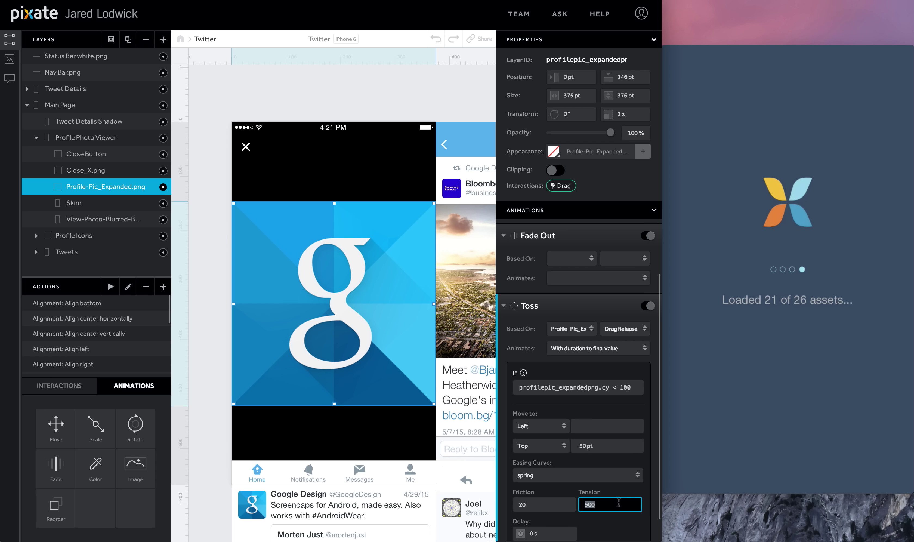
text(500)
click(555, 500)
click(559, 495)
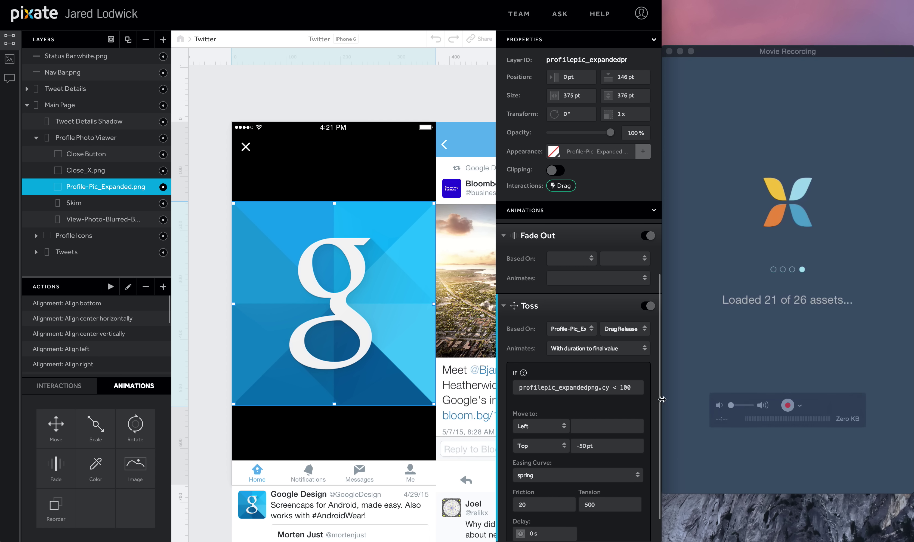
mouse_move(705, 300)
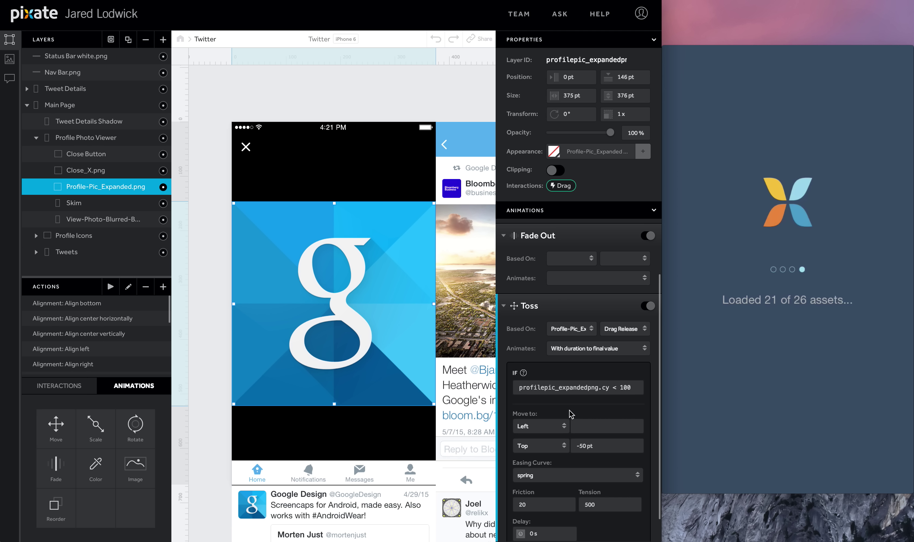
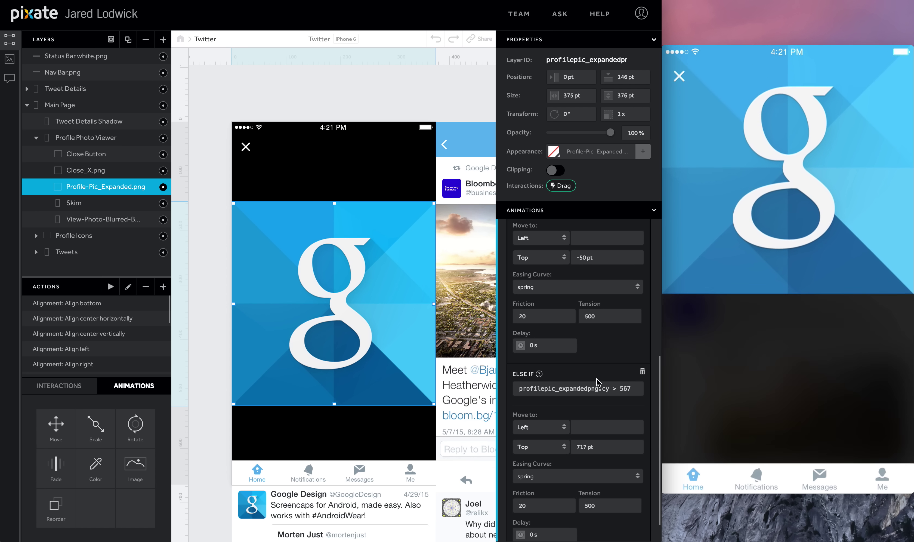
Step: In the Toss animation's cy < 100 condition, set the vertical move reference to Bottom, and collapse the animation
scroll(581, 266, up, 2)
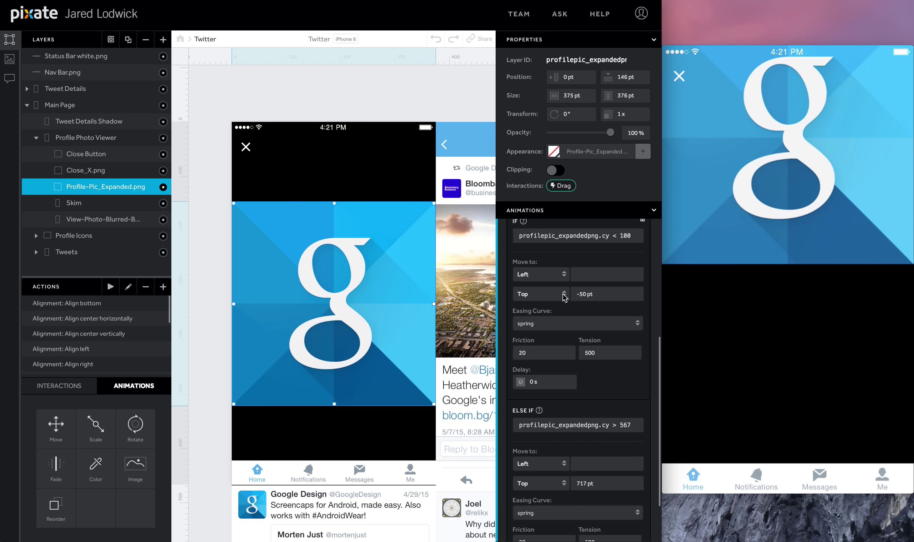
scroll(550, 298, up, 2)
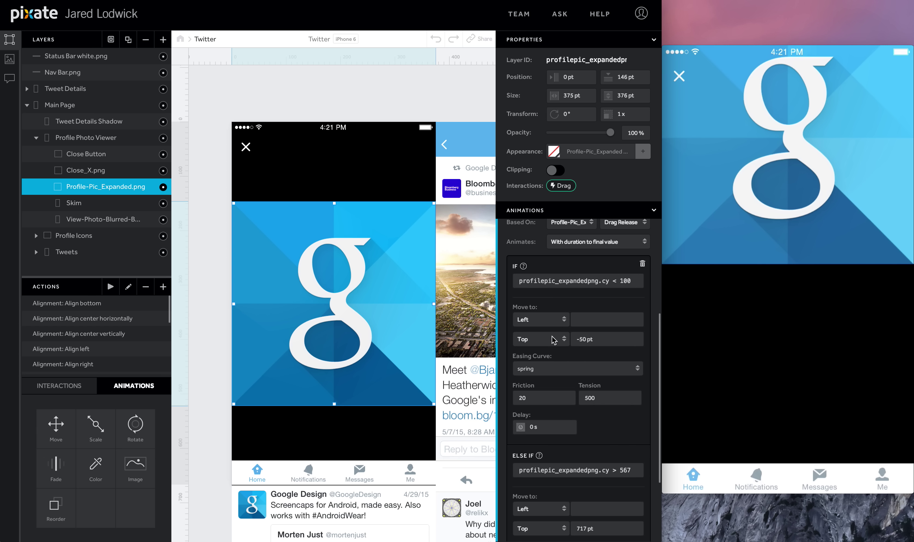
click(554, 340)
click(555, 348)
scroll(553, 344, down, 2)
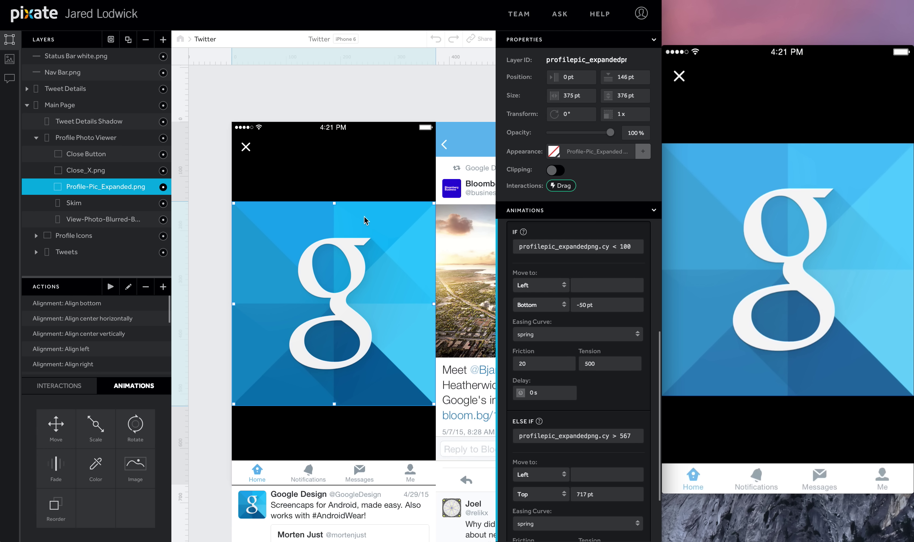
scroll(535, 243, up, 2)
scroll(535, 243, up, 2)
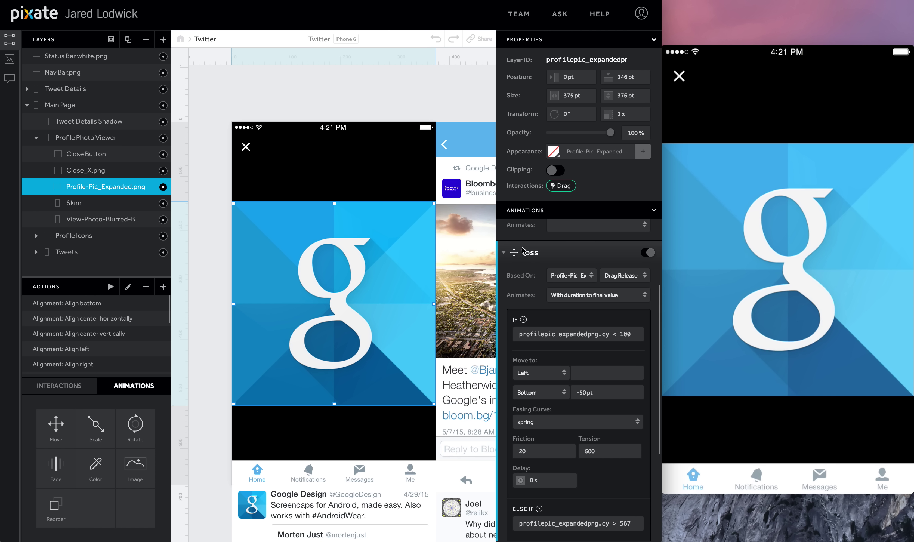
click(504, 254)
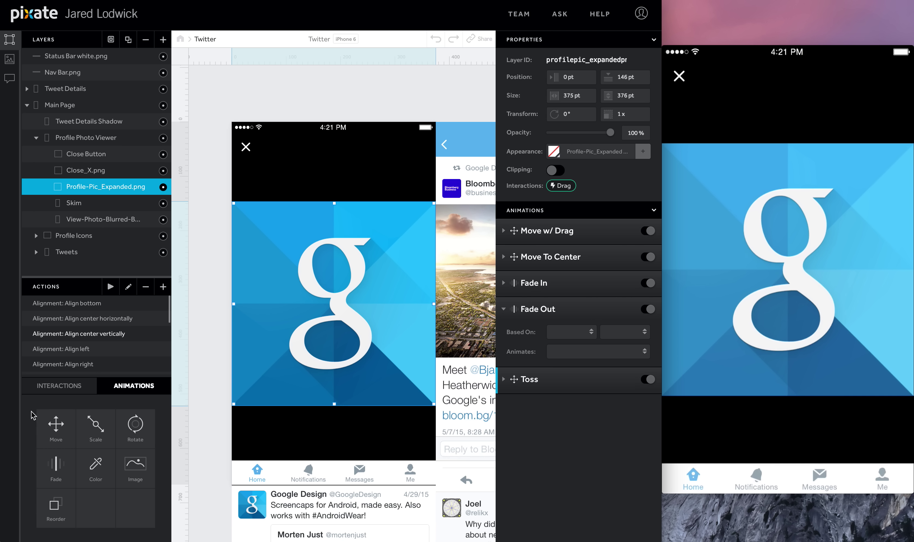
Step: Add a Move animation to the Profile-Pic_Expanded.png layer and name it Toss Reset
drag(56, 426, 71, 185)
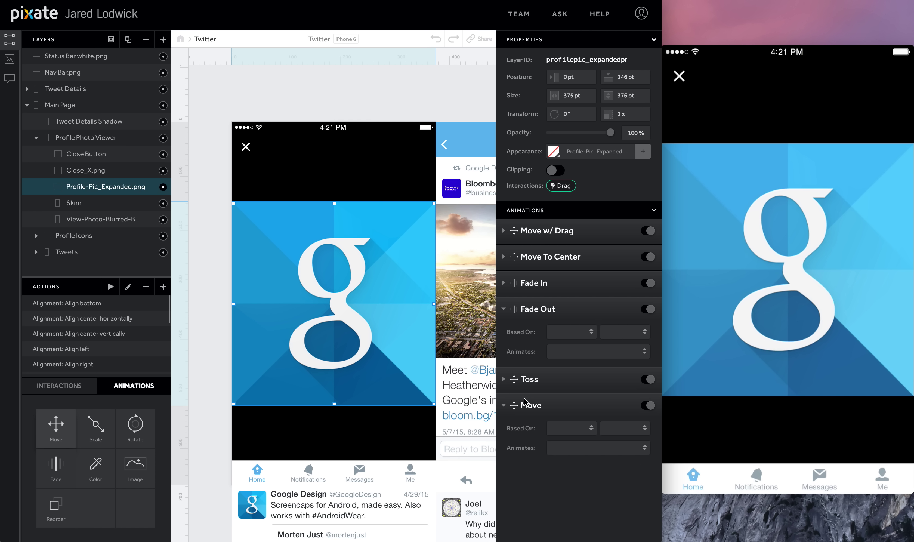
double_click(532, 407)
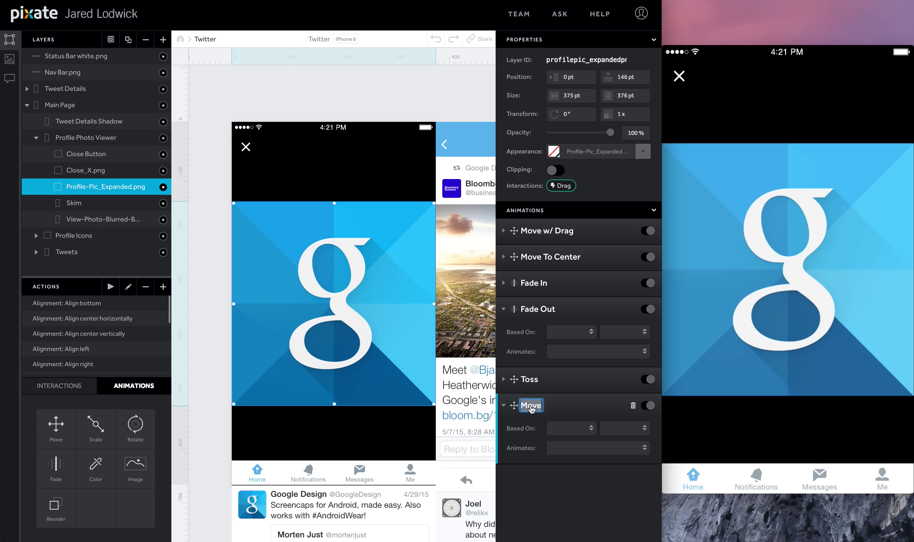
text(Toss Reset)
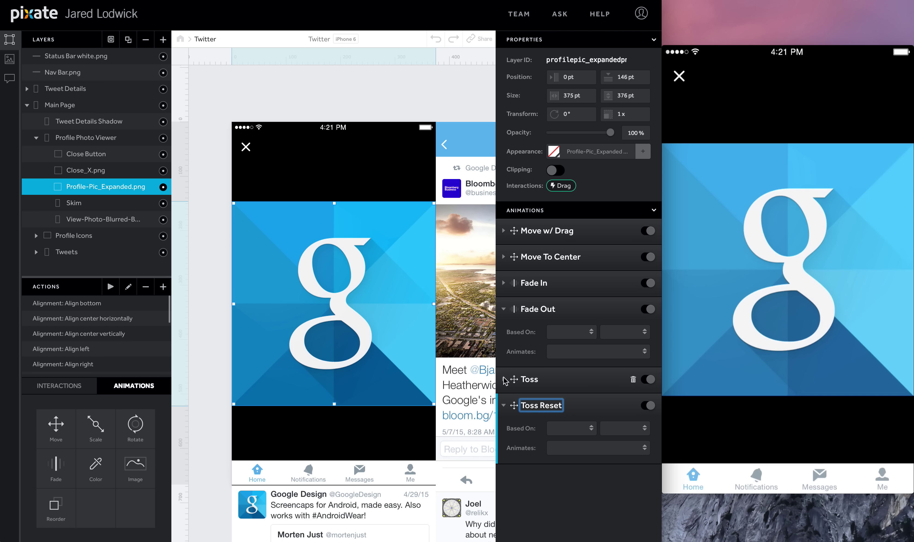
Step: Copy the expression profilepic_expandedpng.cy < 100 from the Toss animation's first condition
click(503, 379)
scroll(566, 425, down, 5)
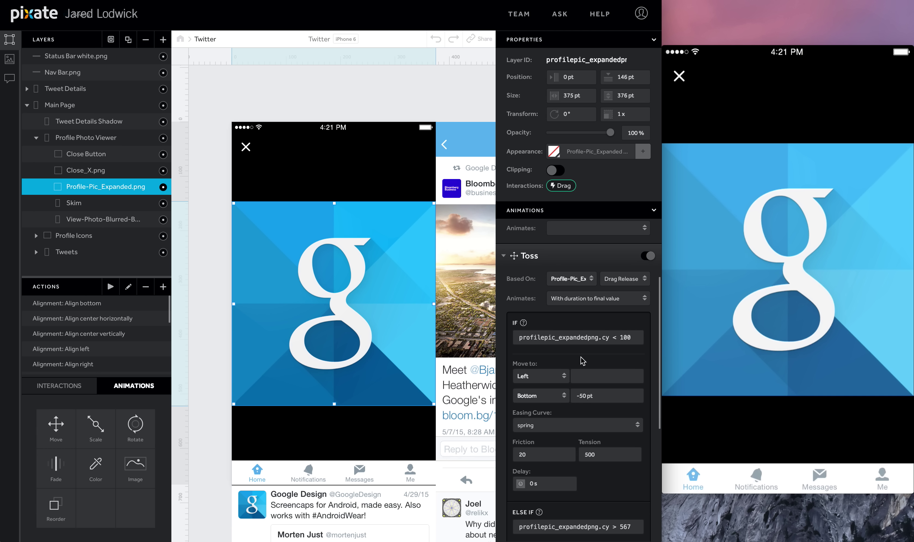
click(585, 339)
key(ctrl+c)
scroll(573, 419, down, 10)
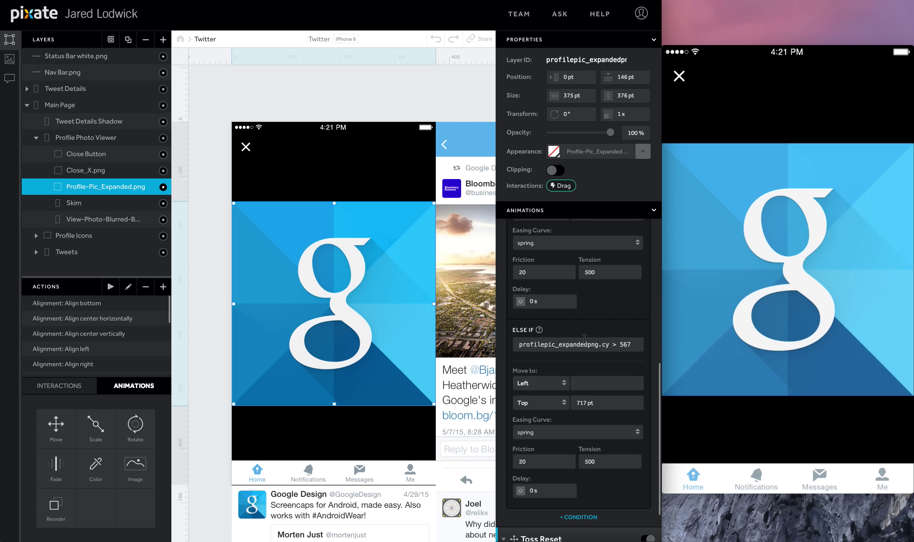
Step: Base the Toss Reset animation on the Drag Release of Profile-Pic_Expanded.png
click(576, 505)
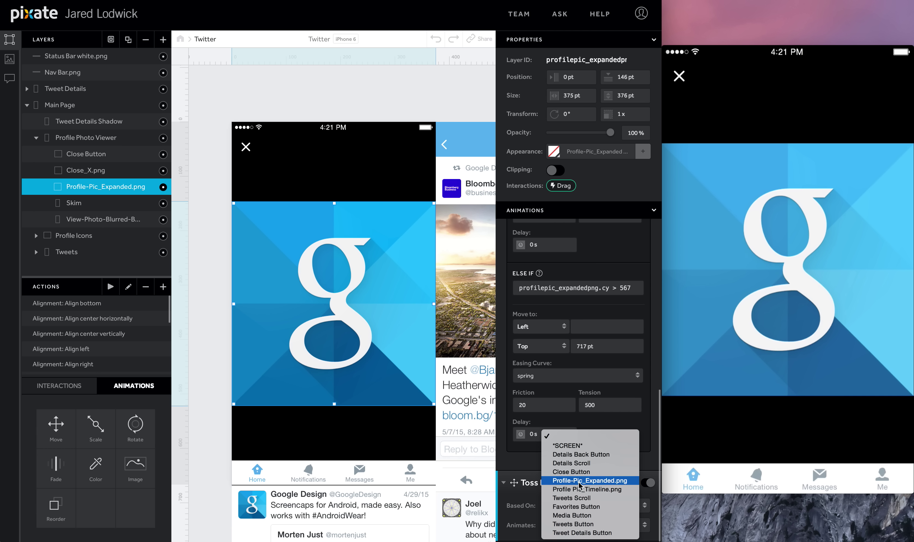
click(580, 481)
click(610, 503)
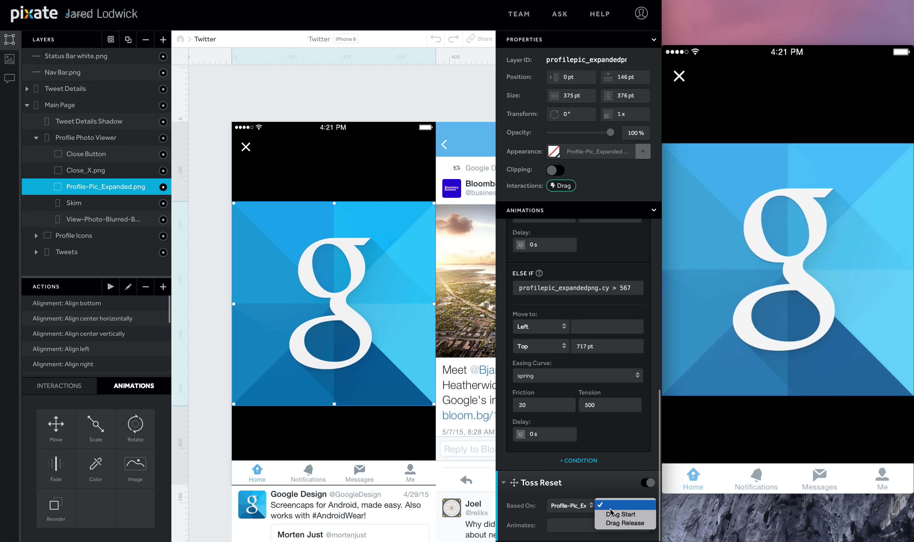
click(615, 523)
Step: Paste profilepic_expandedpng.cy < 100 as Toss Reset's condition and set its Top move target to 146 pt
scroll(576, 446, down, 7)
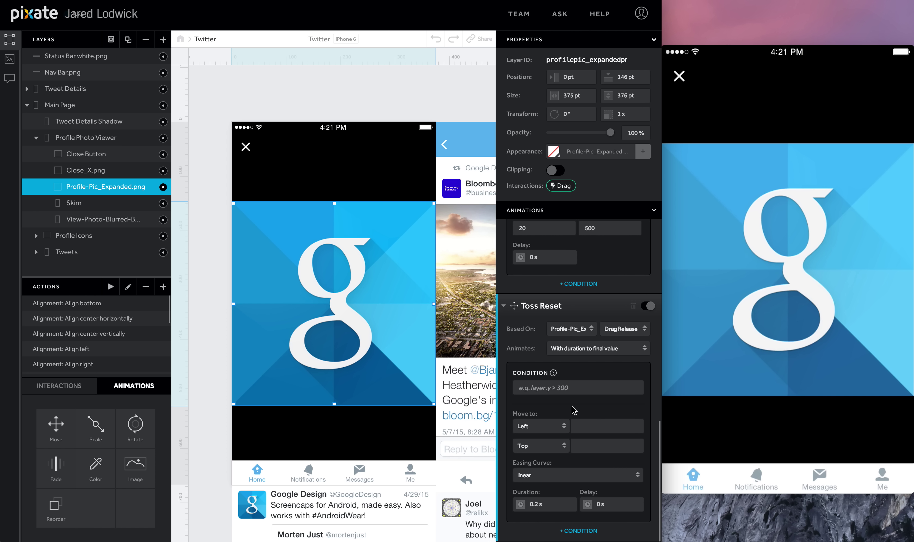
click(575, 388)
key(ctrl+v)
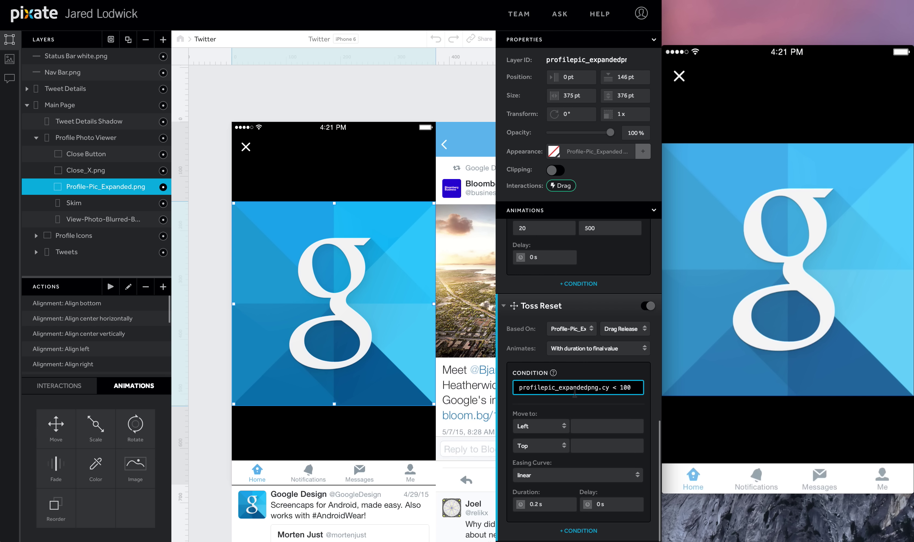
click(585, 447)
text(146)
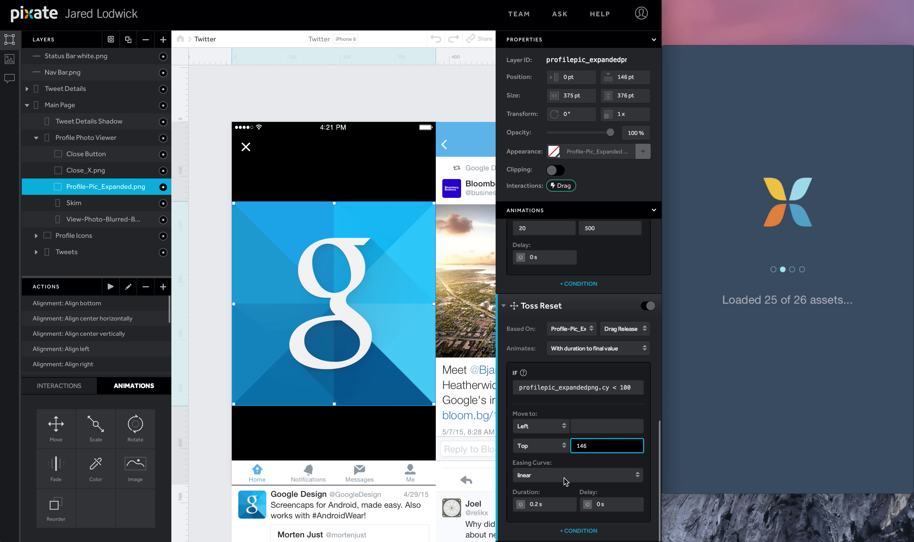
Step: Set the duration to 0 s and the delay to 0.5 s for Toss Reset's first condition
click(553, 499)
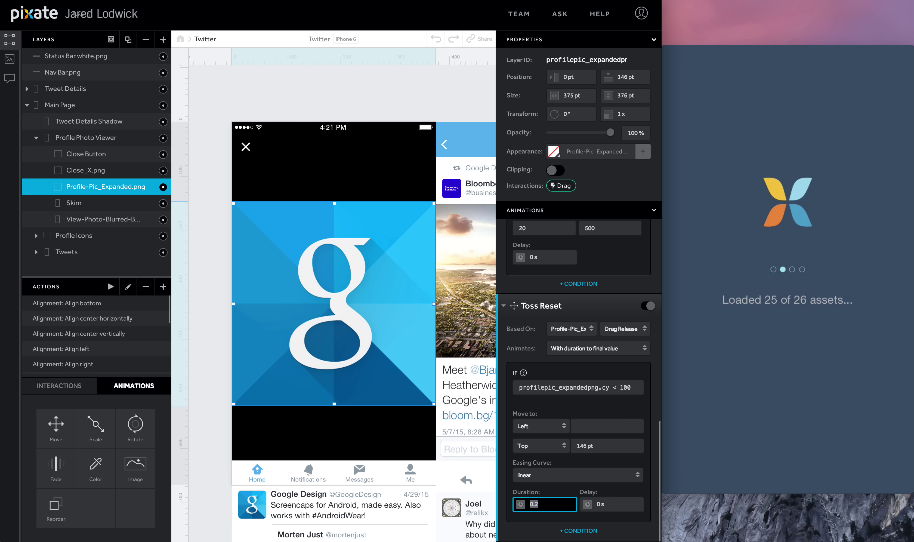
text(0)
key(Tab)
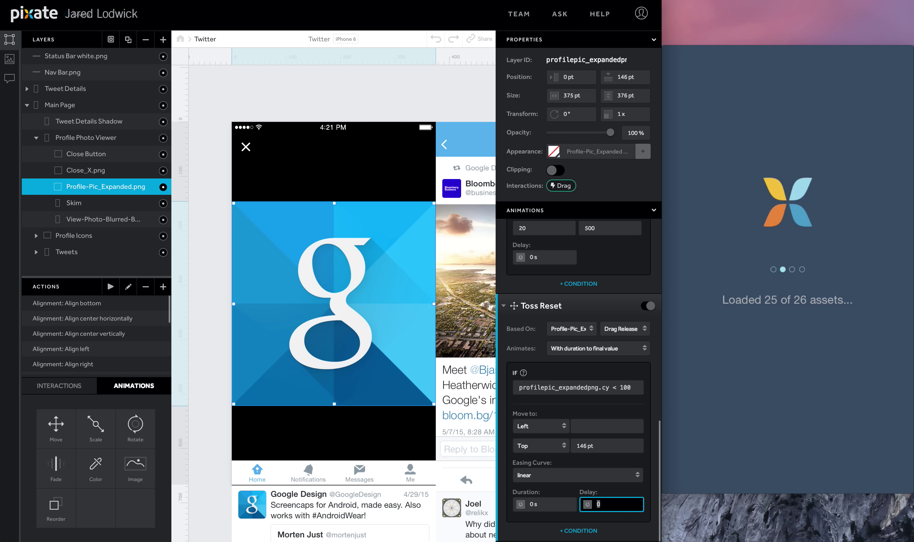
text(.5)
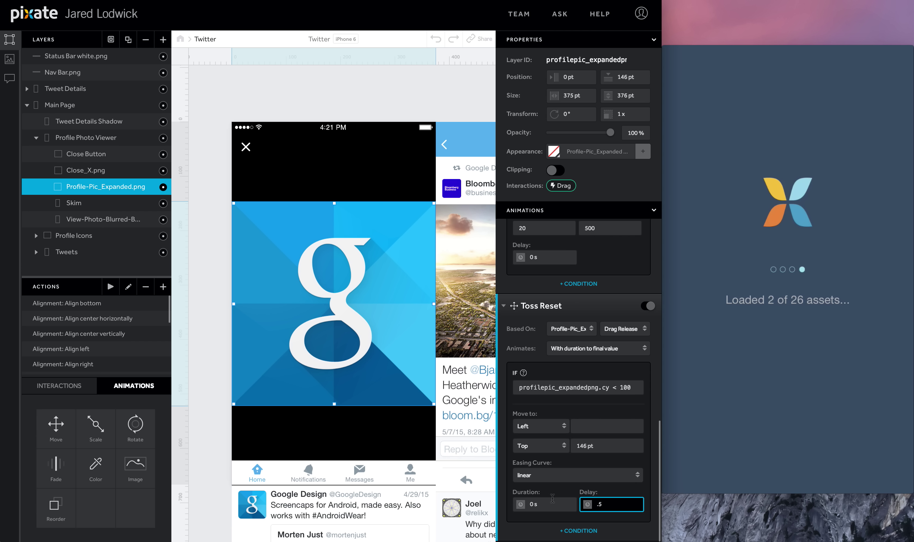
Step: Add a second condition to Toss Reset using the expression profilepic_expandedpng.cy > 567 copied from the Toss animation
click(576, 530)
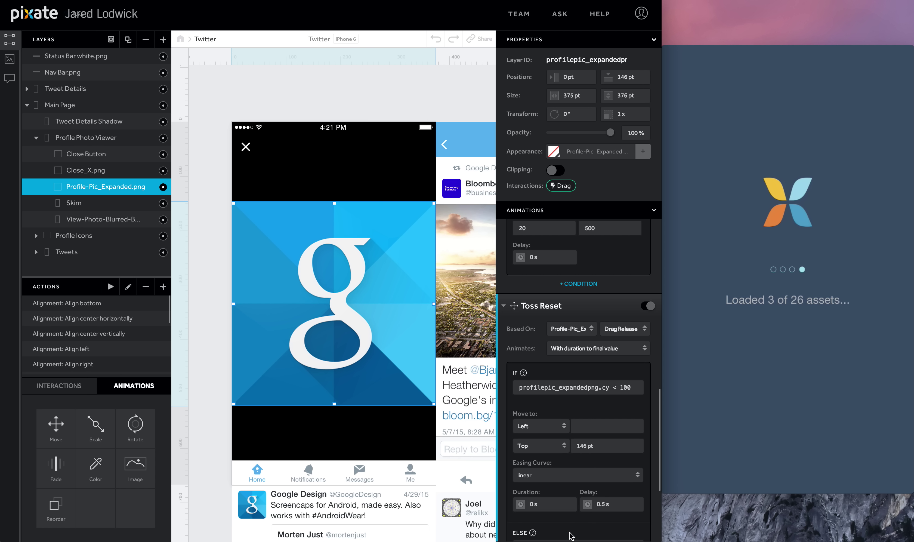
scroll(565, 472, down, 4)
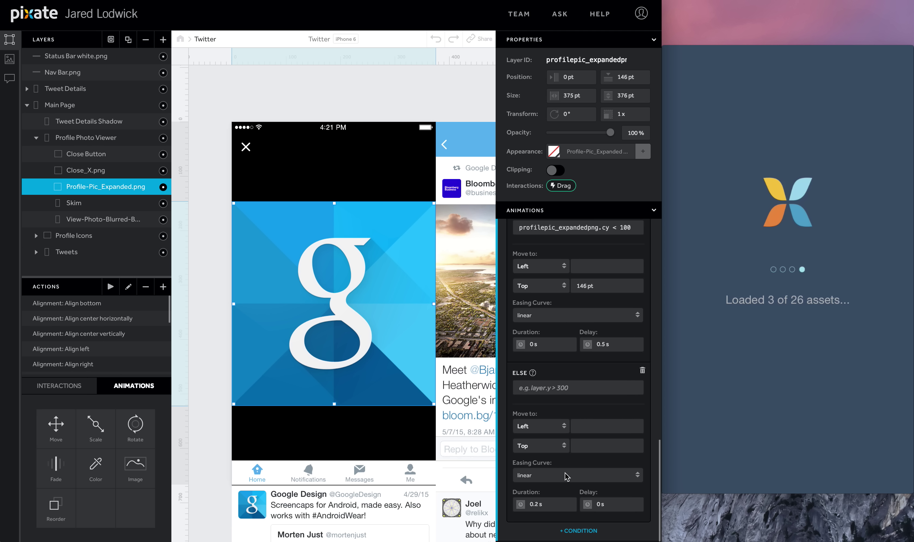
scroll(565, 473, up, 7)
scroll(565, 472, up, 4)
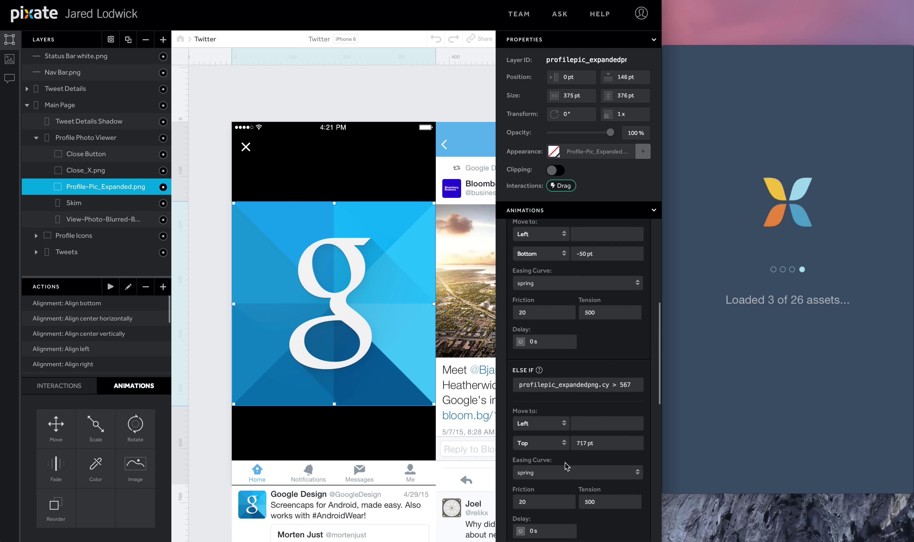
click(574, 391)
key(ctrl+c)
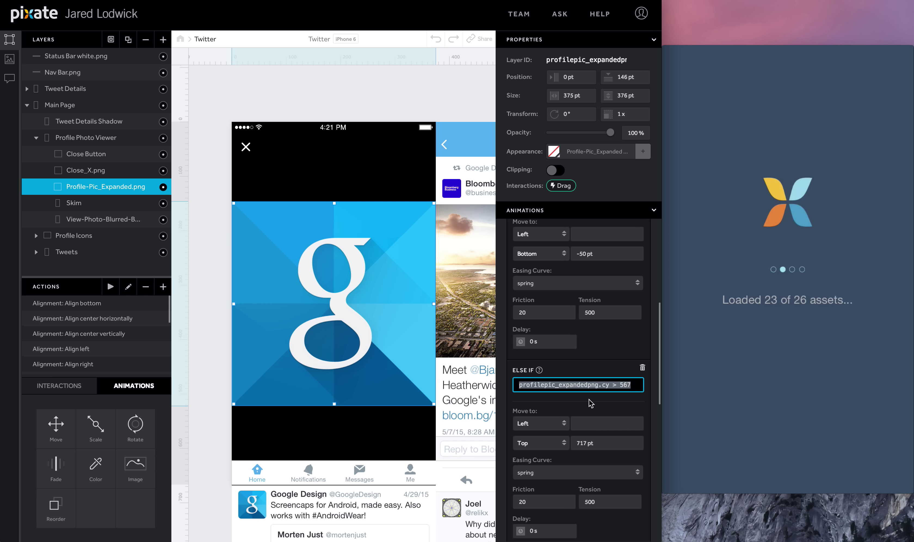
scroll(588, 406, down, 6)
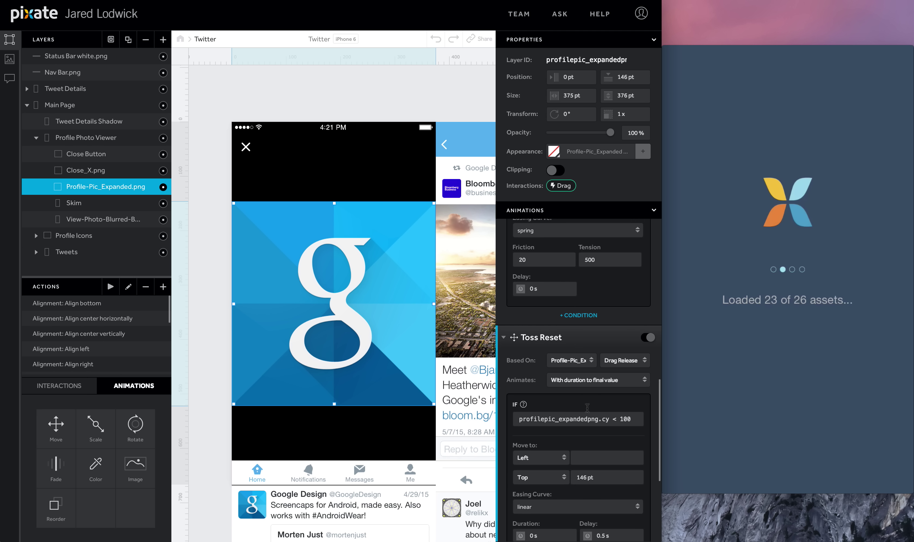
scroll(587, 408, down, 5)
click(587, 387)
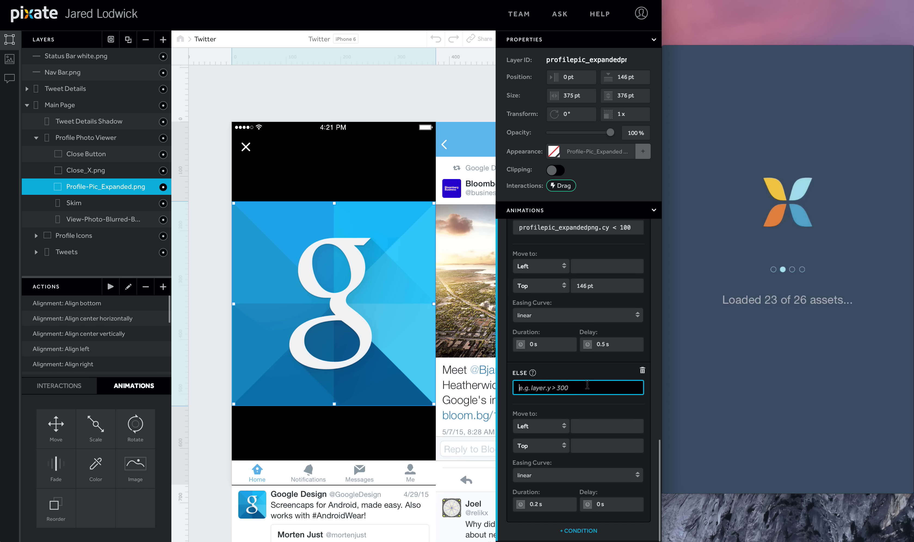
key(ctrl+v)
Step: For Toss Reset's second condition, move Top to 146 pt with a 0 s duration and 0.5 s delay
click(587, 446)
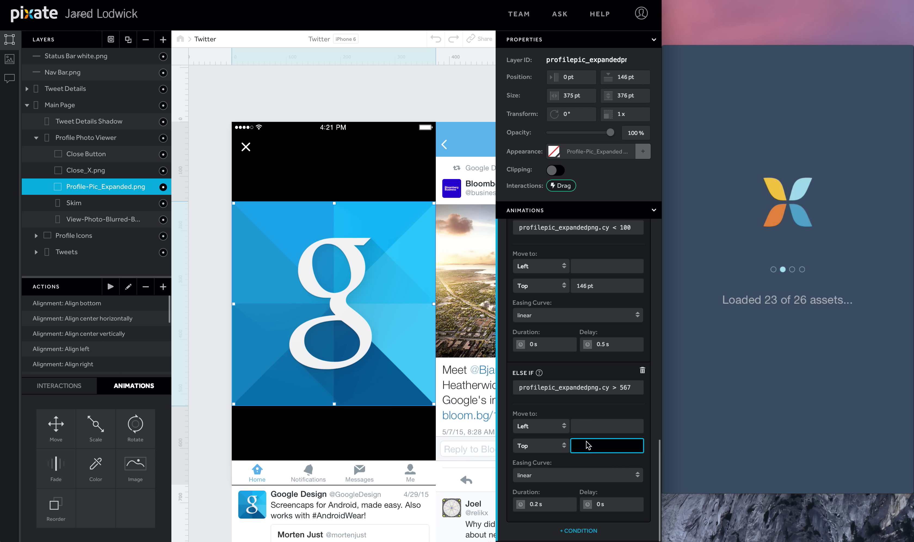
text(146)
click(551, 505)
text(0)
key(Tab)
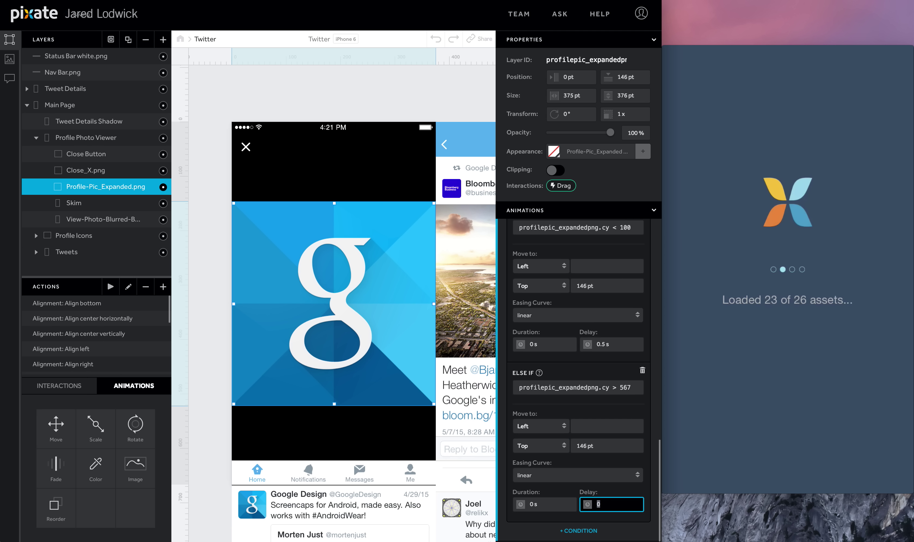
key(Return)
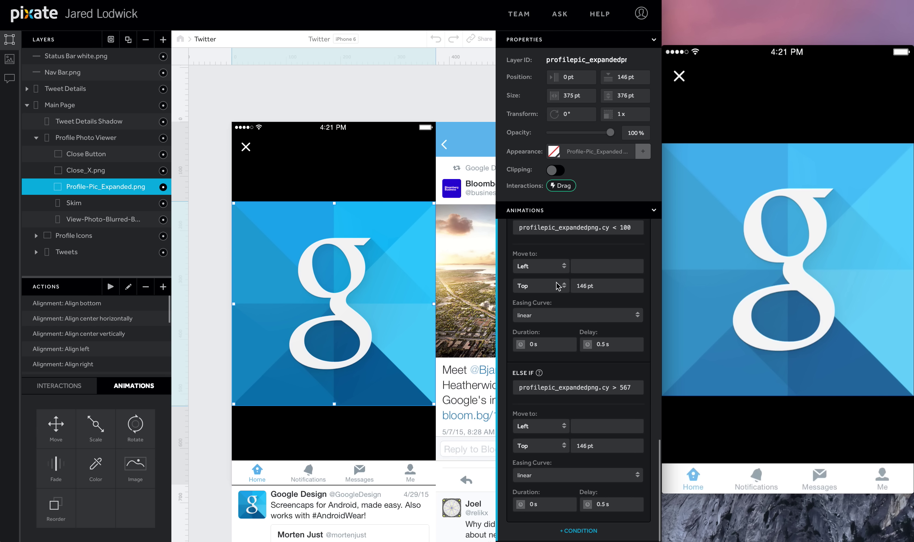
Step: Collapse the Toss and Toss Reset animations and review the Fade In animation's settings
scroll(559, 286, up, 5)
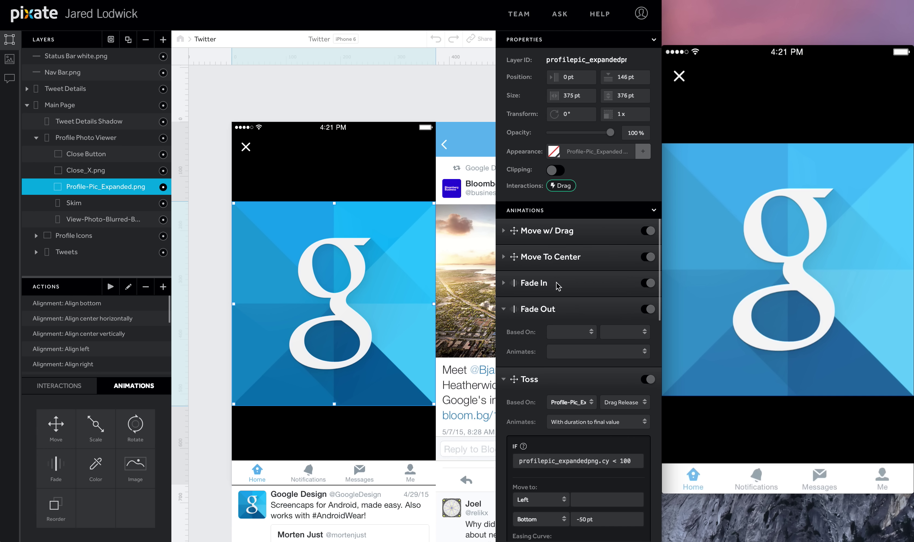
click(502, 380)
click(504, 406)
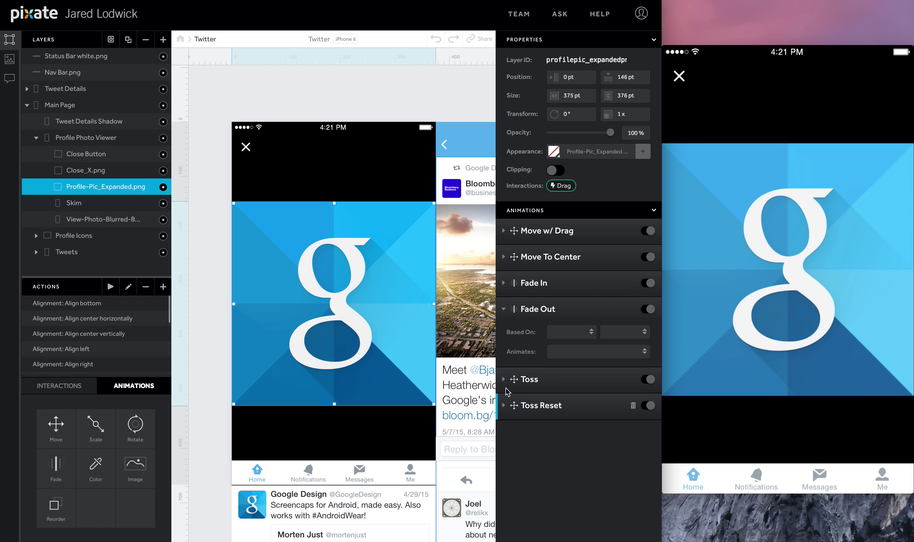
click(503, 284)
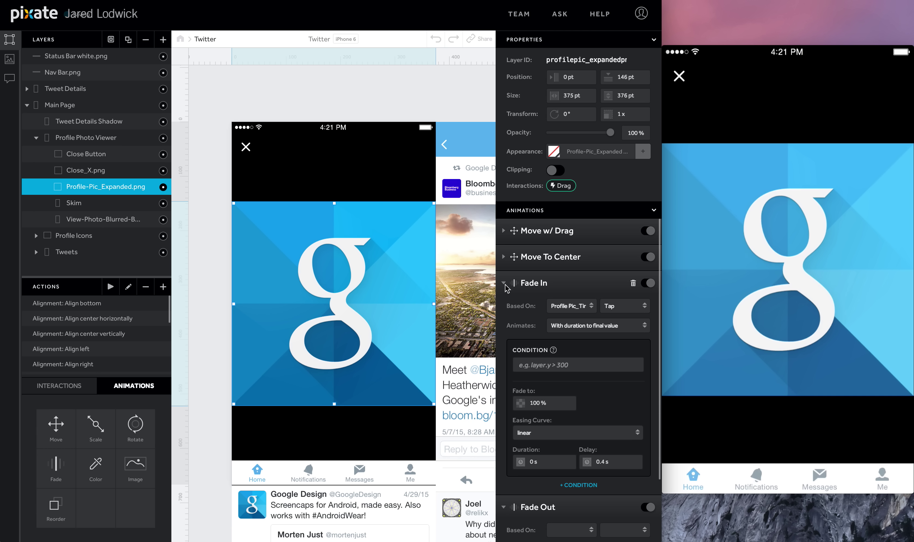
click(503, 283)
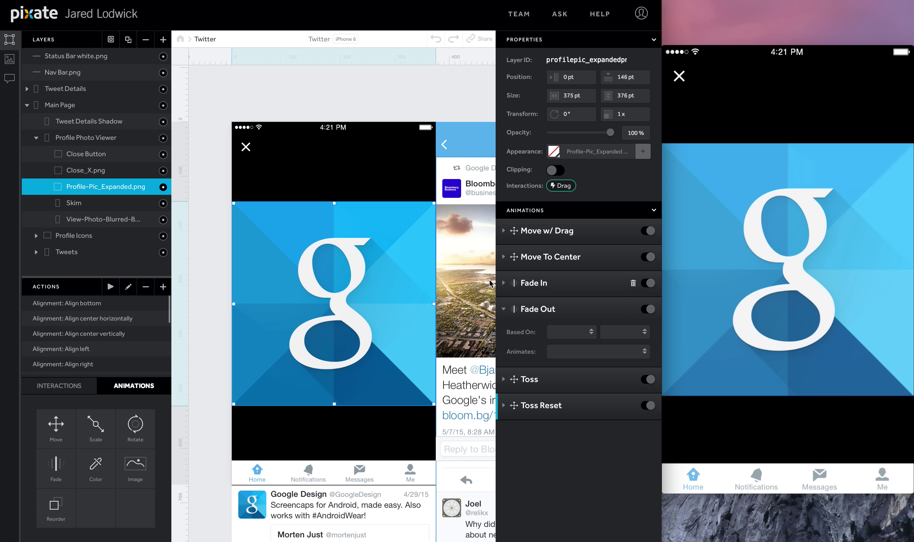
Step: Base the Fade Out animation on a tap of the Close Button and set its fade target to 0
click(553, 332)
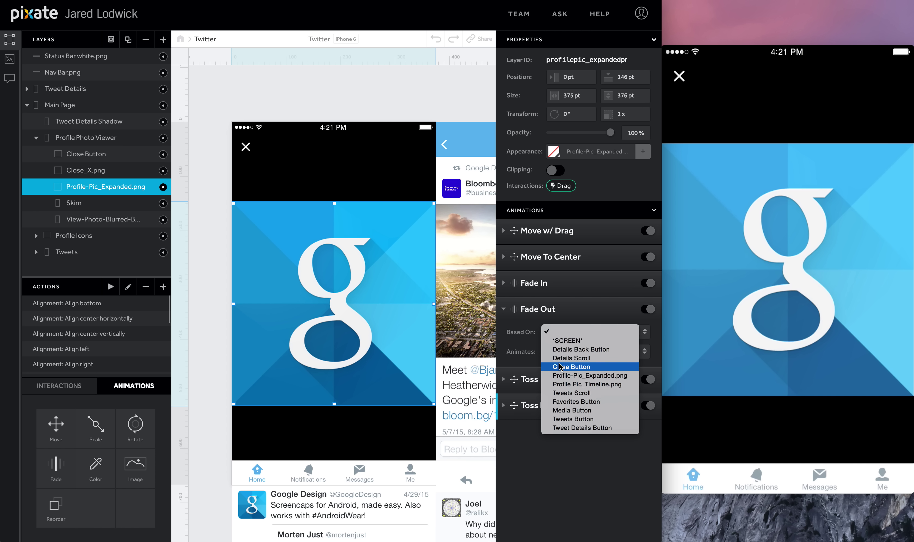
click(570, 367)
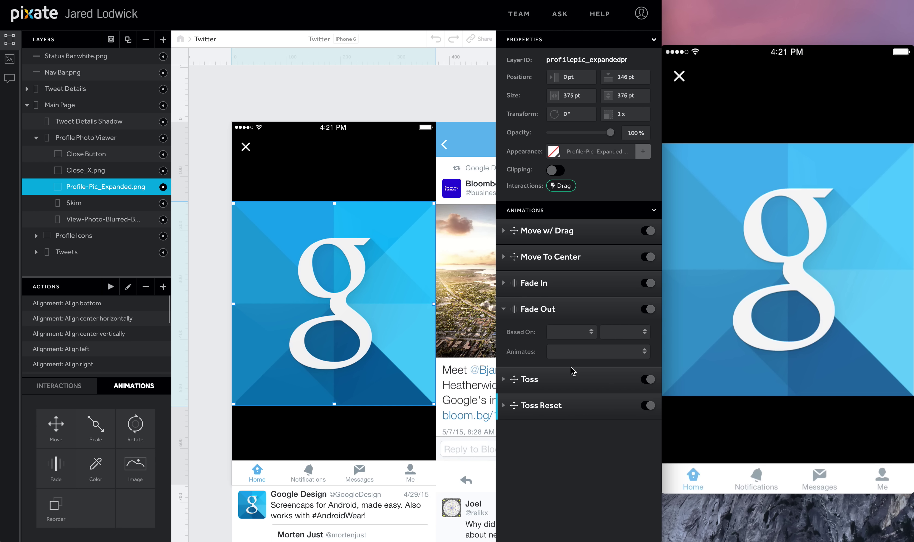
click(613, 334)
click(613, 339)
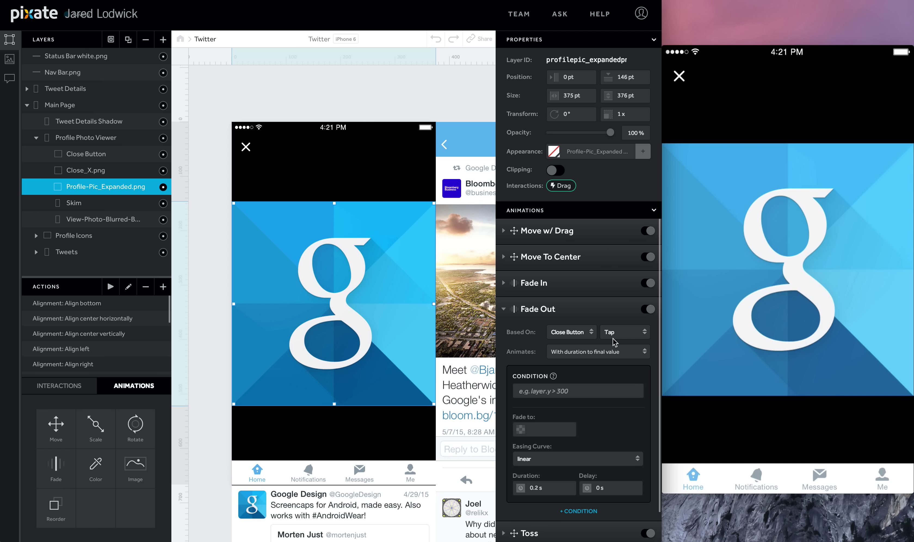
click(549, 429)
text(0)
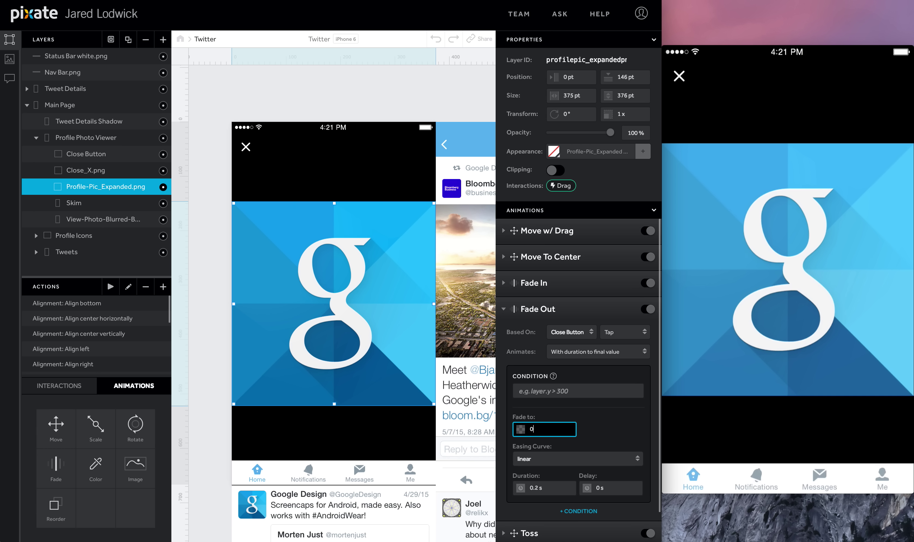
Step: Set the Fade Out animation's duration to 0 s and collapse its settings
click(599, 487)
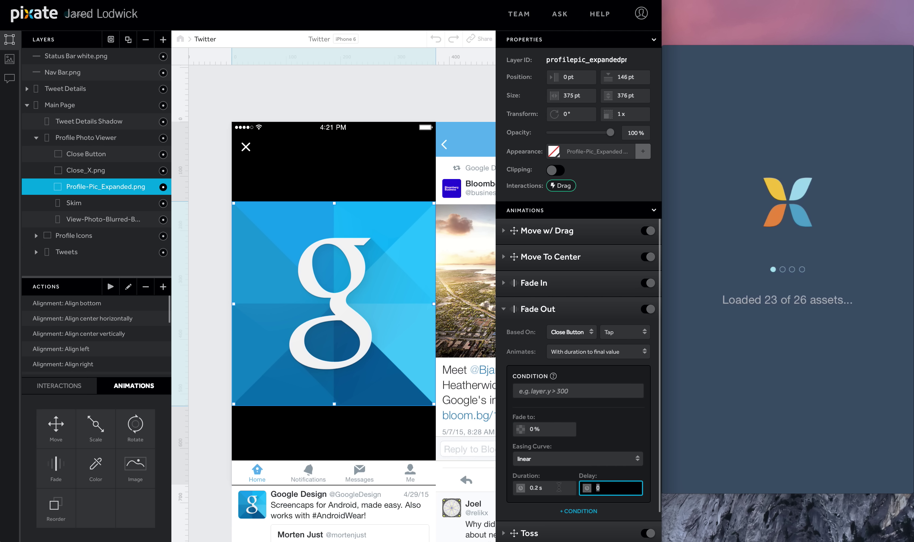
click(560, 487)
text(0)
key(Return)
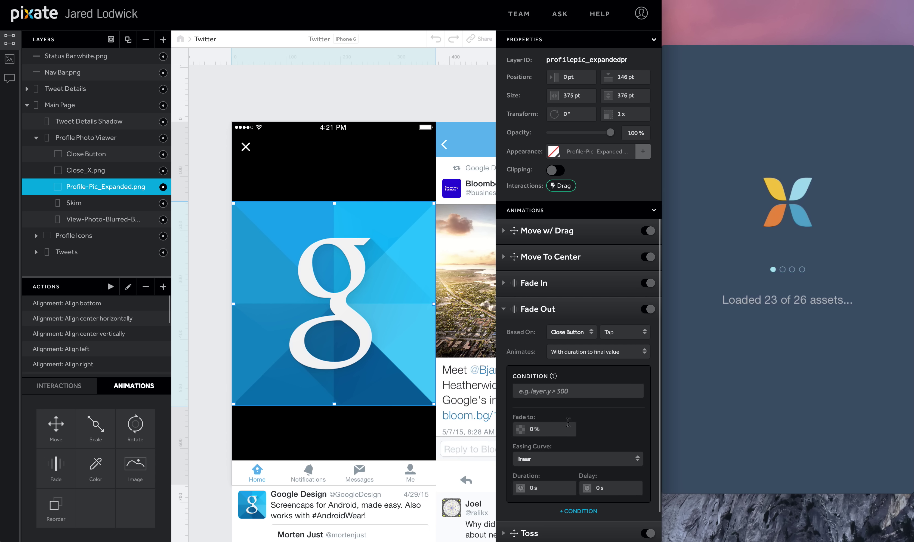
scroll(568, 422, down, 1)
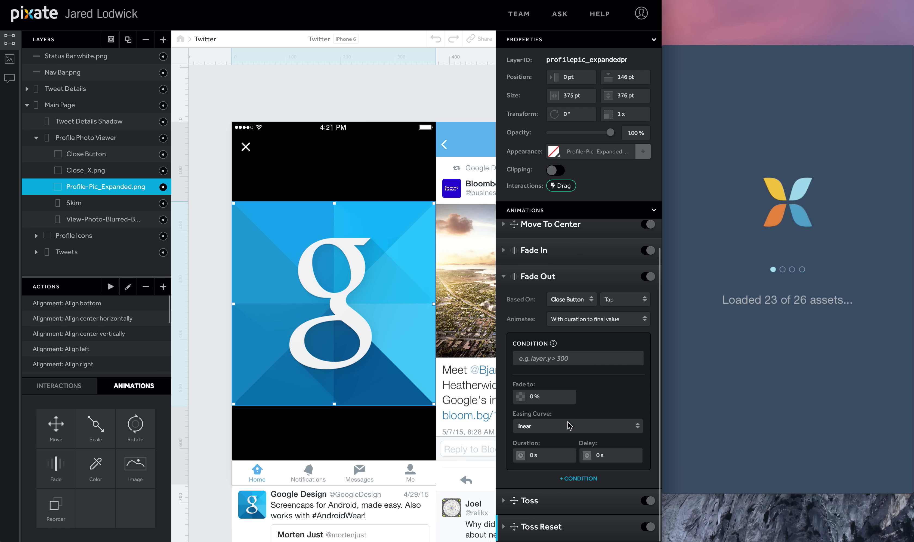
click(503, 277)
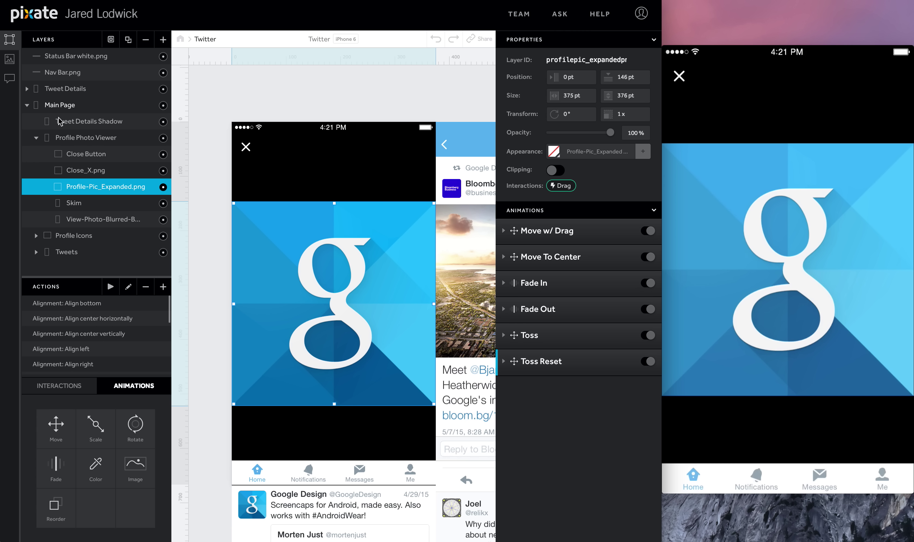
Step: Add two Move animations and two Fade animations to the Close_X.png layer
click(113, 156)
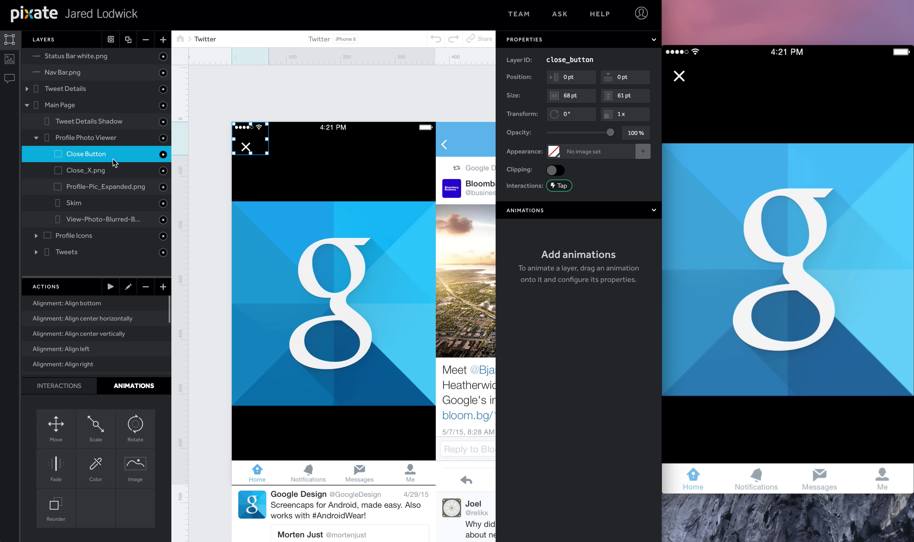
click(112, 171)
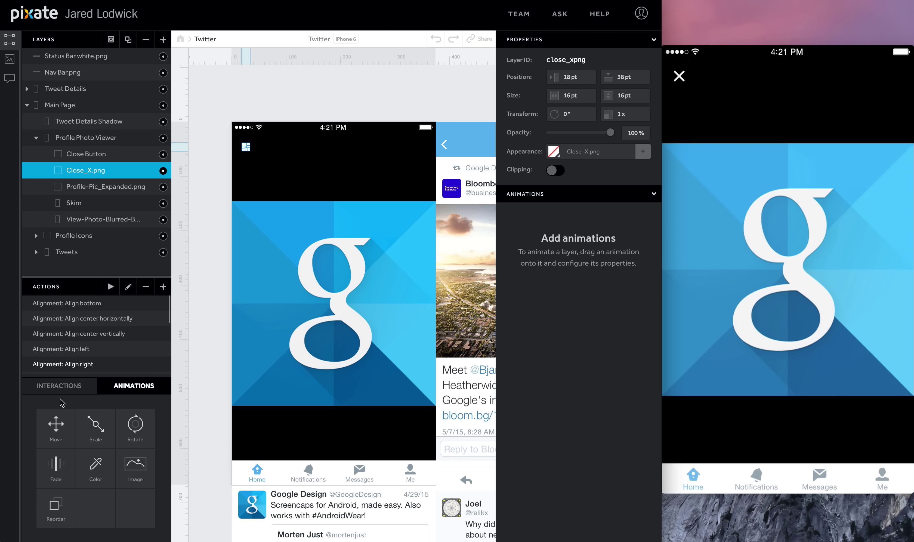
drag(52, 425, 78, 170)
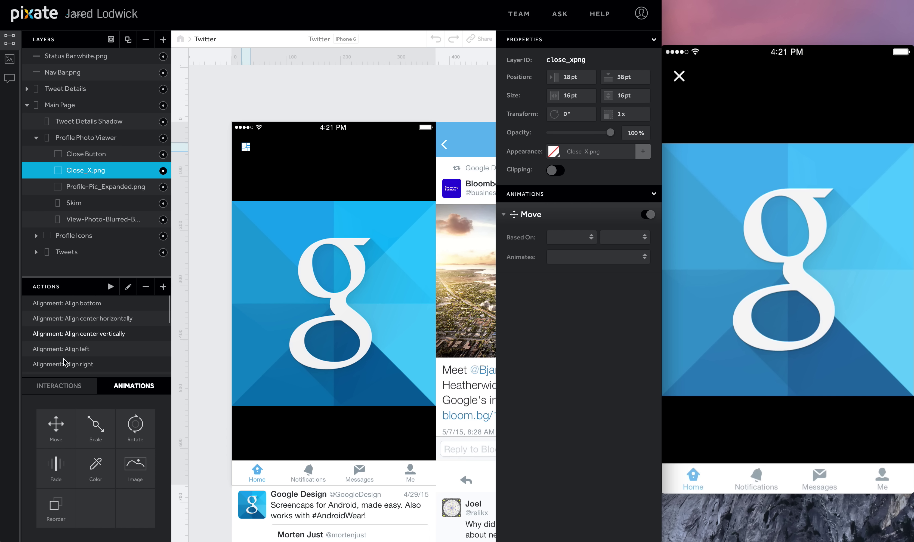
drag(55, 424, 80, 172)
drag(56, 464, 79, 175)
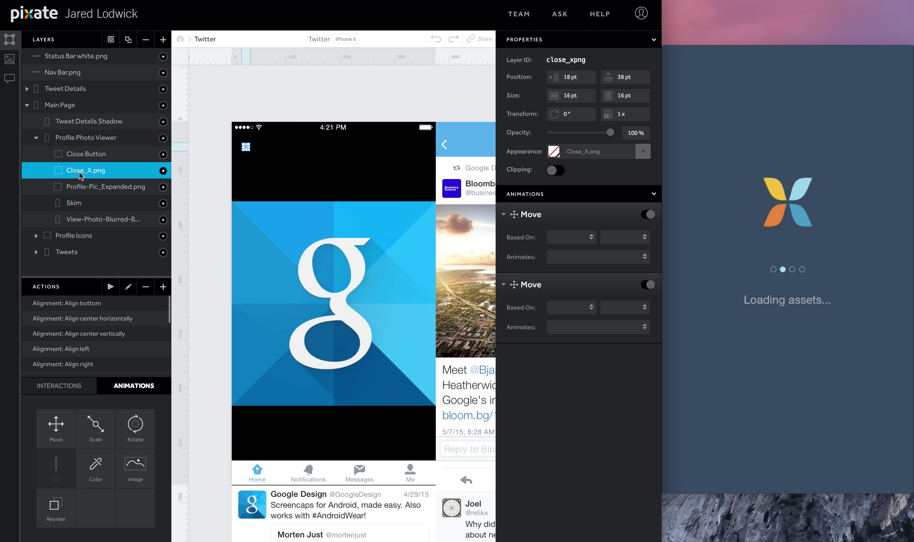
drag(56, 464, 79, 172)
Step: Rename Close_X.png's first Move animation as Move Out and the second as Move In
click(534, 214)
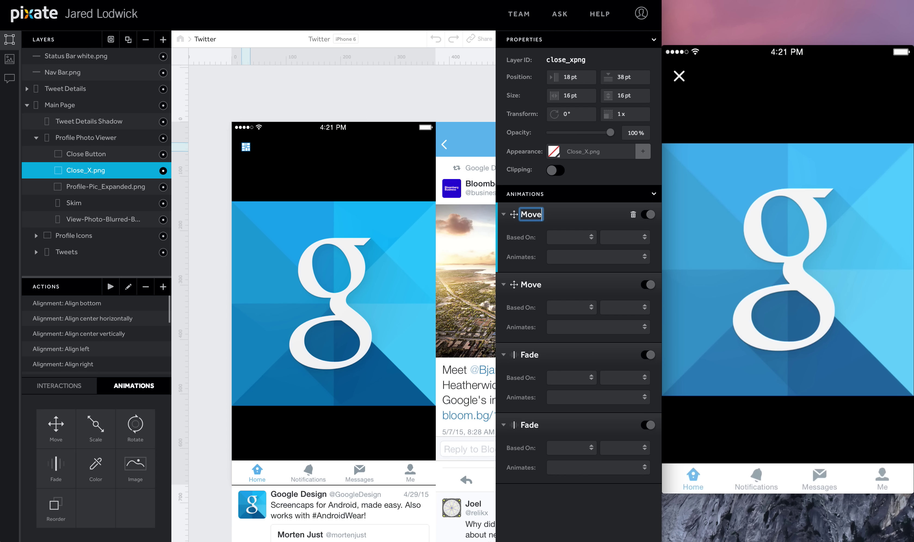
text(Out)
click(535, 284)
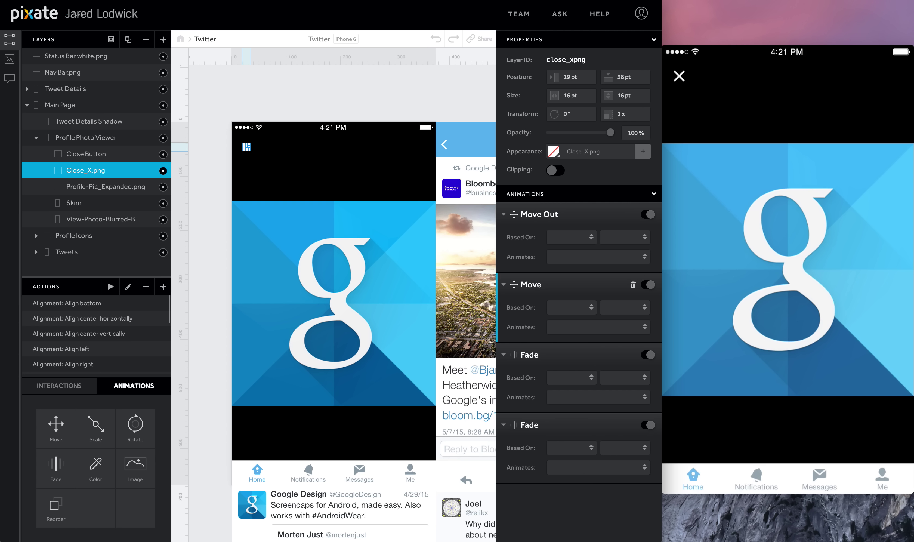
click(527, 285)
text(In)
key(Return)
Step: Base Move Out on the Drag Start of Profile-Pic_Expanded.png and set its move target to Bottom 0
click(573, 238)
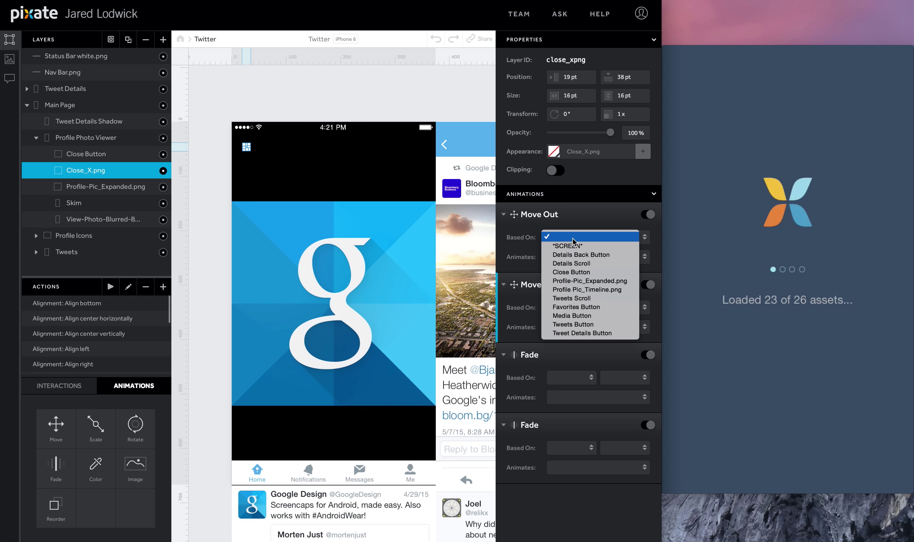
click(579, 282)
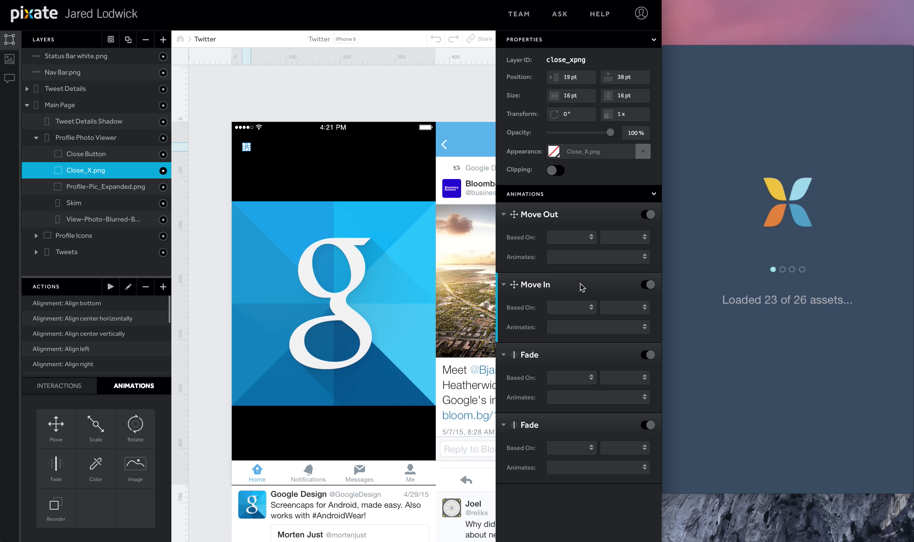
click(630, 238)
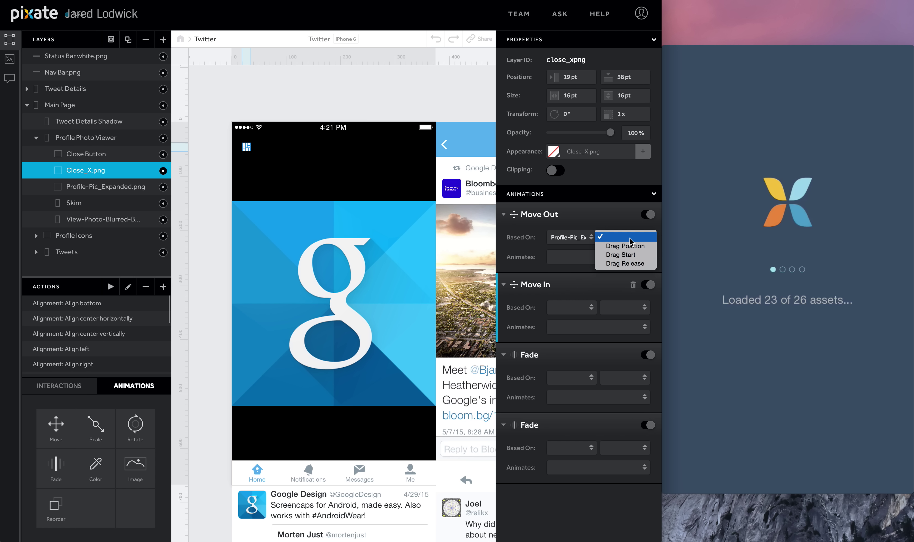
click(631, 256)
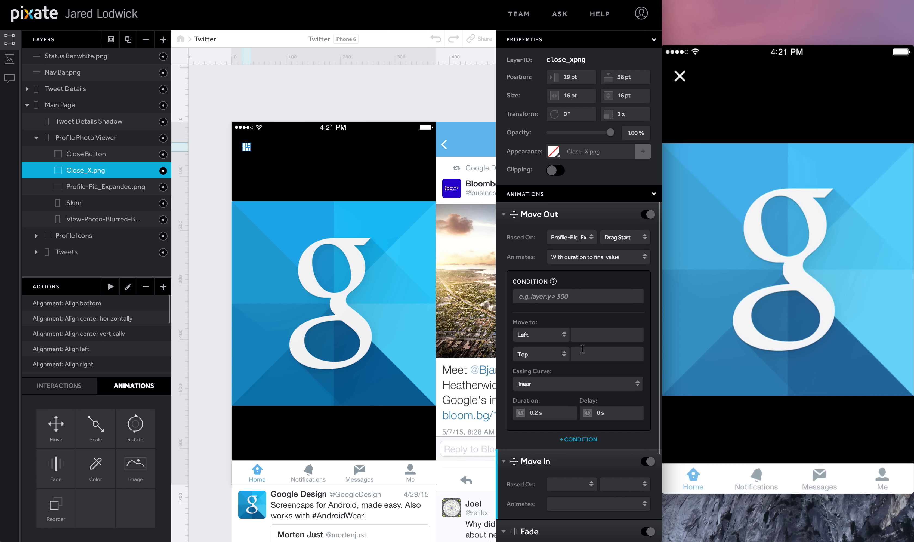
click(555, 355)
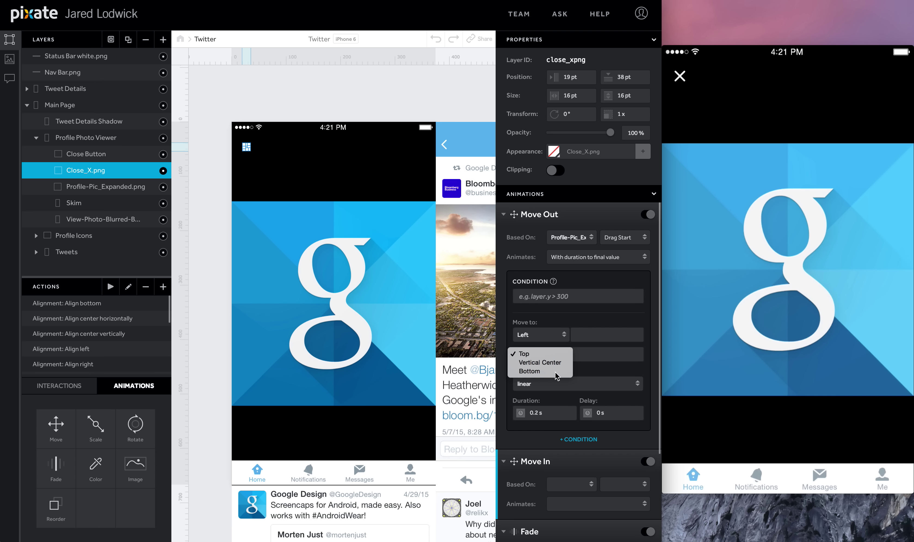
click(530, 371)
click(593, 355)
text(0)
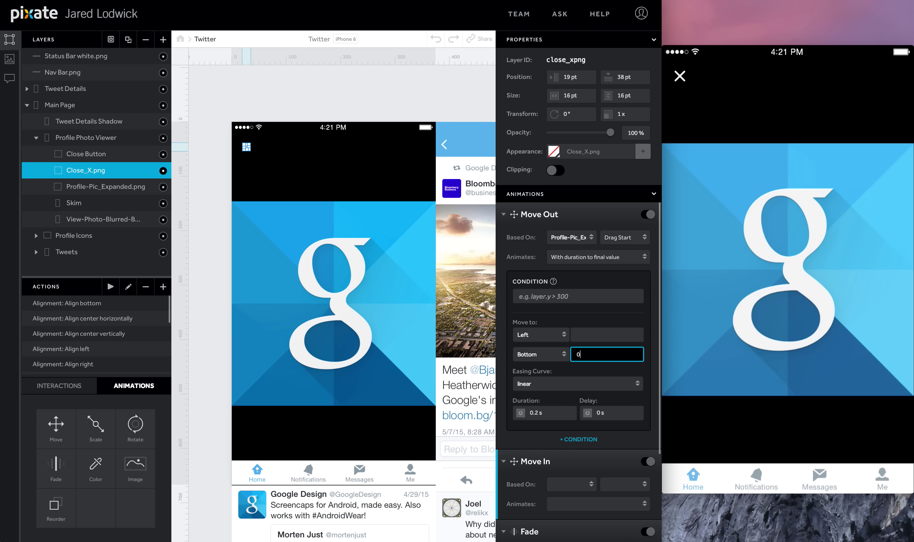
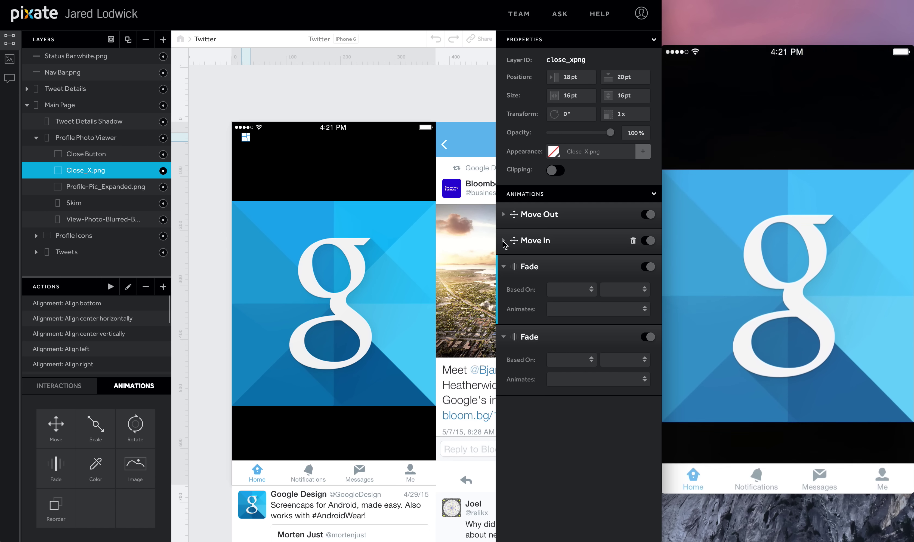
Step: Rename Close_X.png's first Fade animation as Fade Out and the second as Fade In
double_click(529, 266)
key(Right)
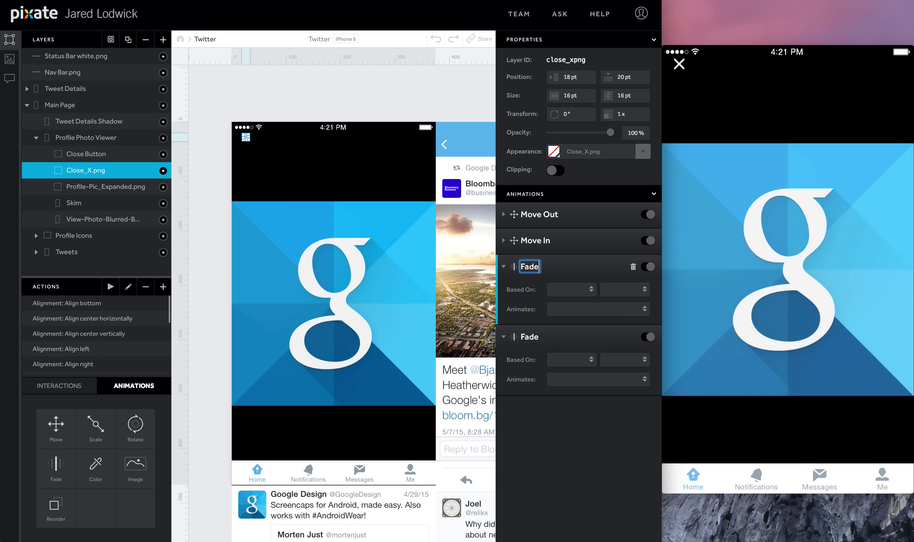
text(Out)
double_click(530, 337)
key(Right)
text(In)
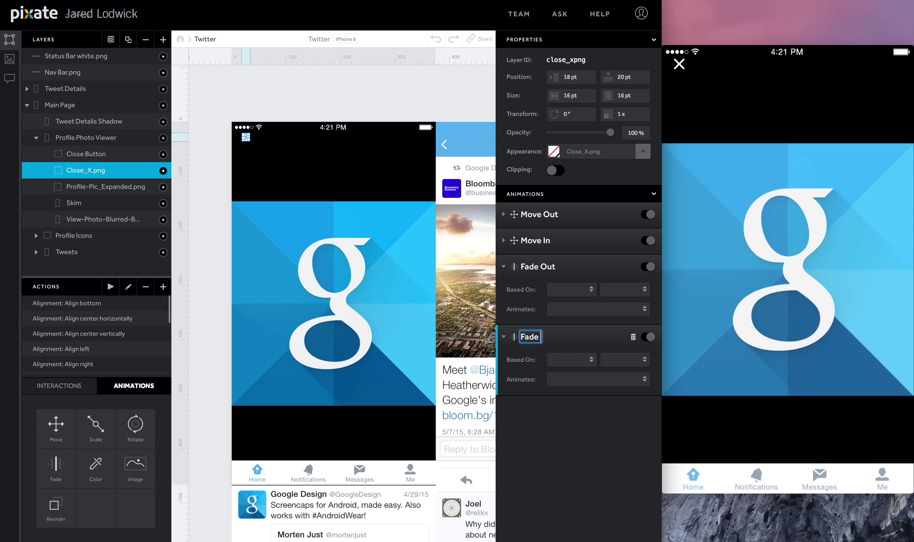
key(Return)
Step: Base Close_X.png's Fade Out on the Drag Start of Profile-Pic_Expanded.png with a fade target of 0, and collapse it
click(585, 288)
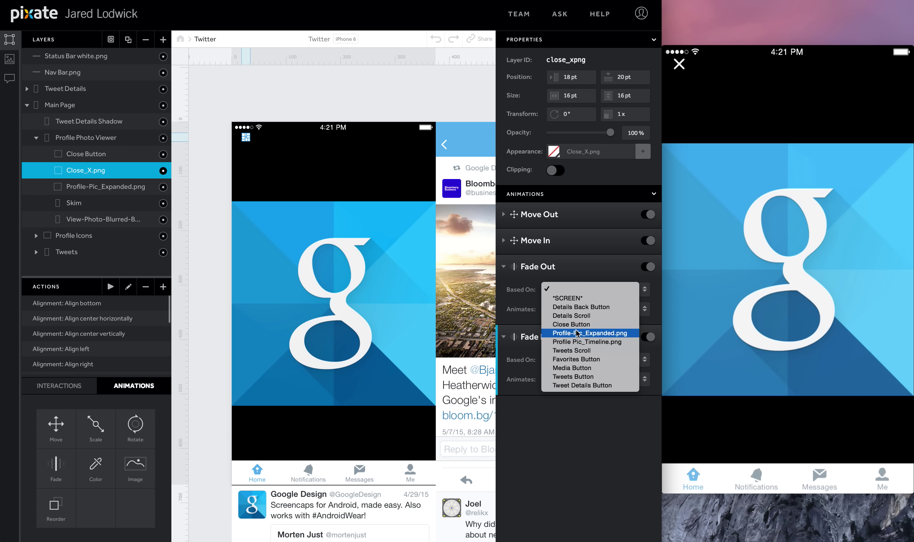
click(584, 334)
click(618, 290)
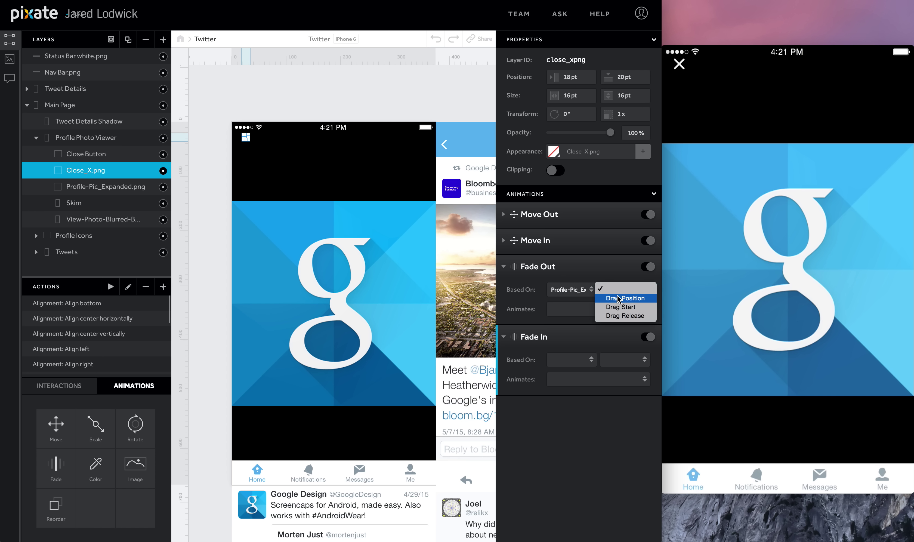
click(619, 307)
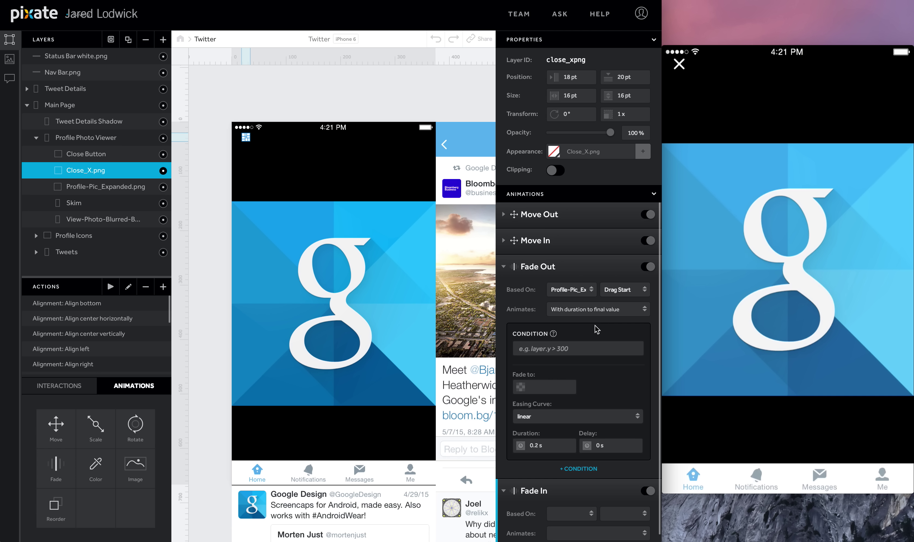
click(556, 386)
text(0)
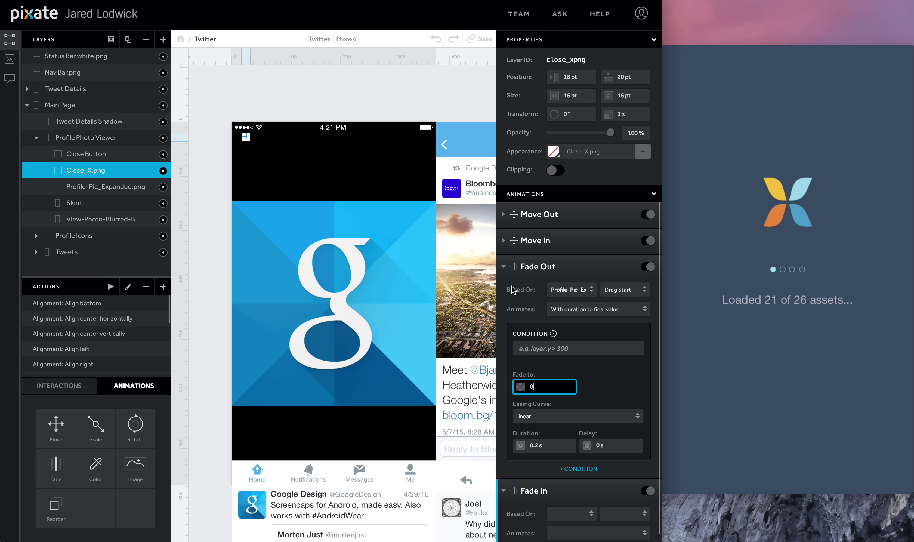
click(505, 267)
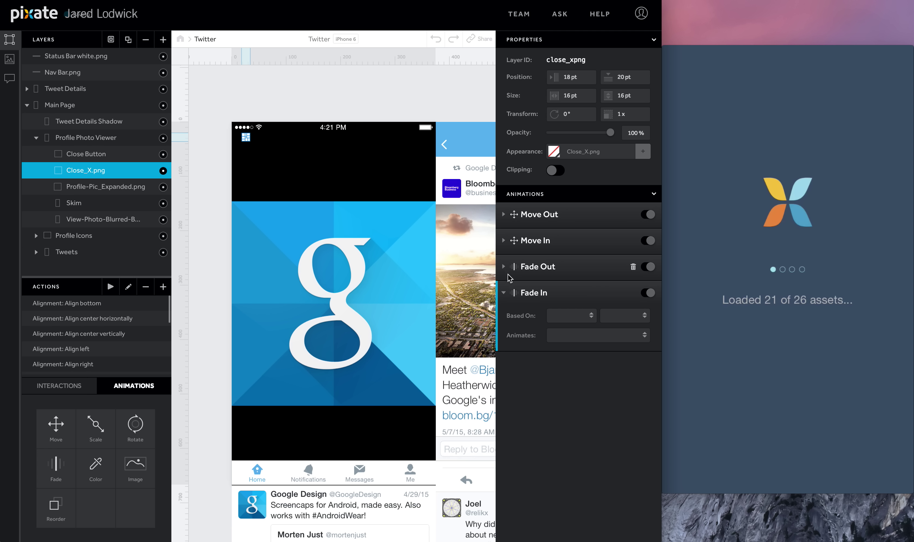
Step: Base Close_X.png's Fade In on the Drag Release of Profile-Pic_Expanded.png, fading to 100% with a 0.3 s delay
click(561, 315)
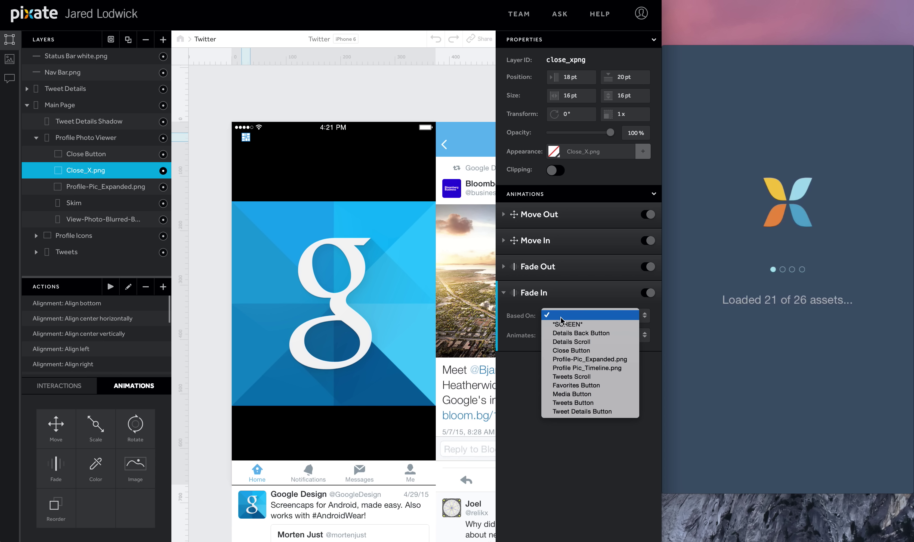
click(567, 359)
click(616, 316)
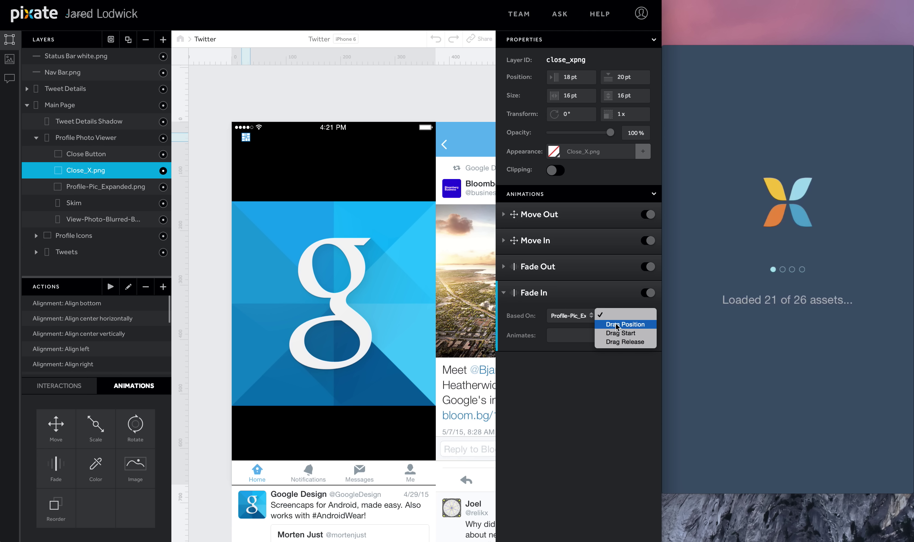
click(619, 342)
click(557, 410)
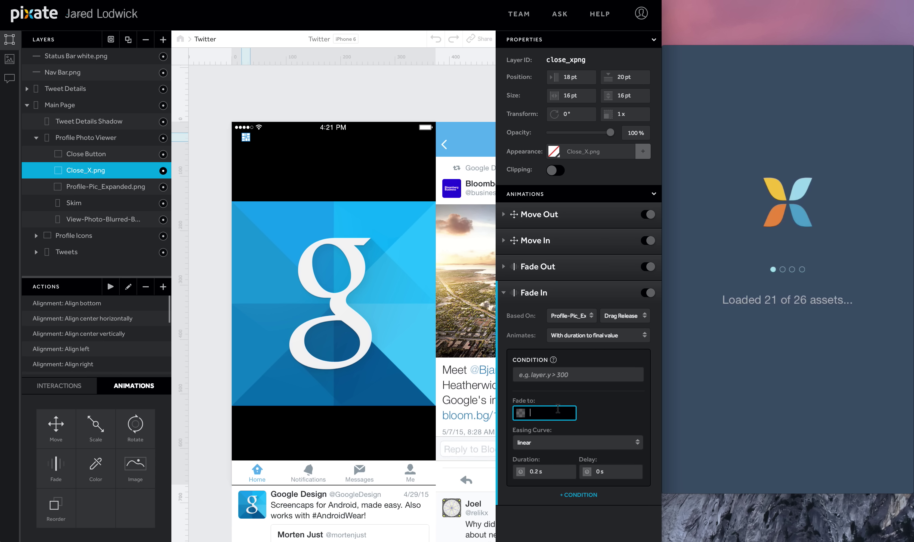
text(100)
click(627, 473)
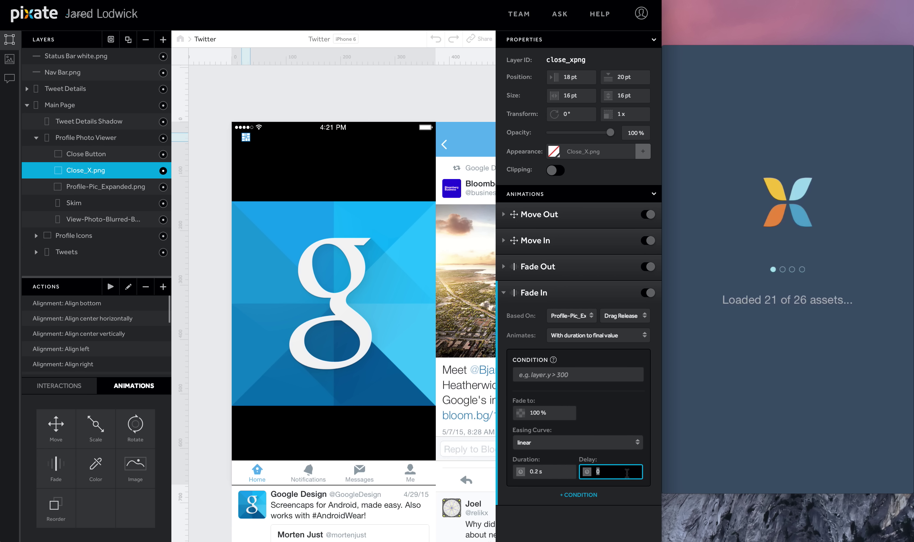
text(.3)
key(Return)
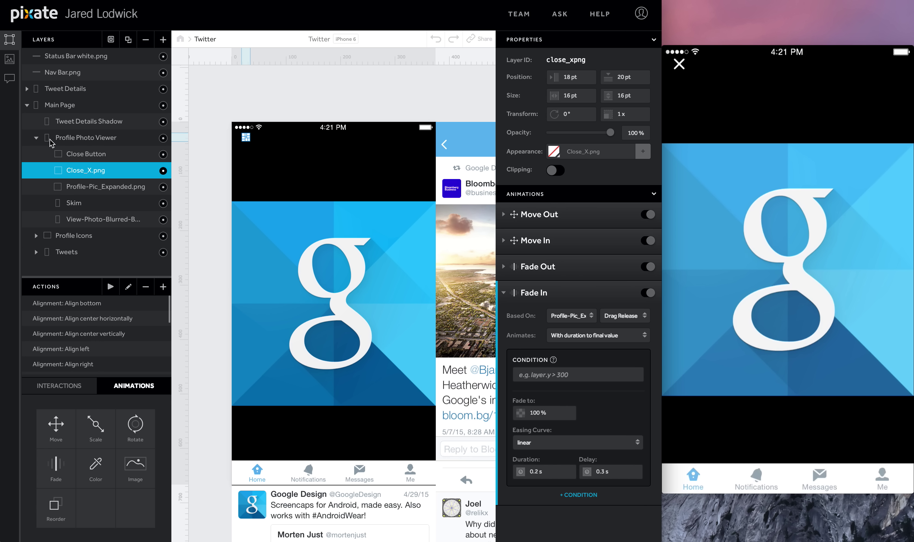
Step: Add three Fade animations to the Profile Photo Viewer layer
click(76, 140)
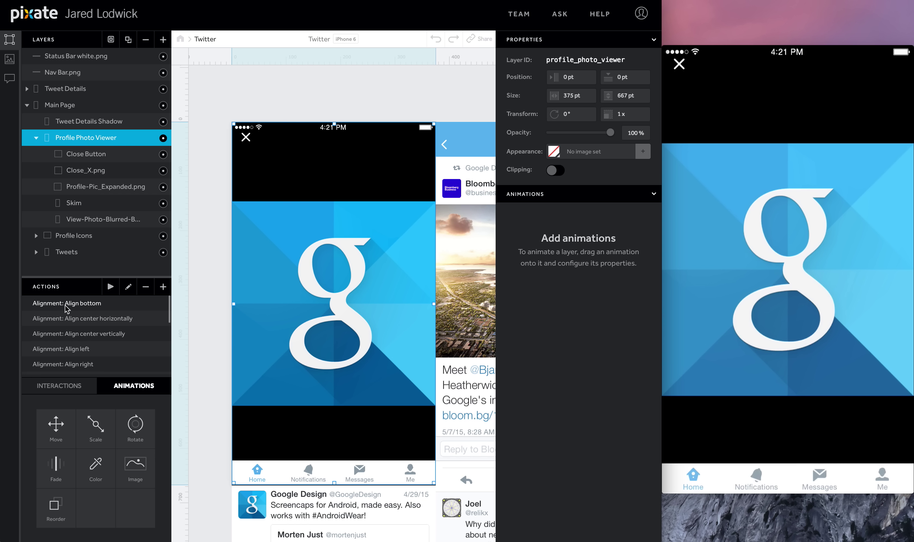
drag(48, 450, 78, 138)
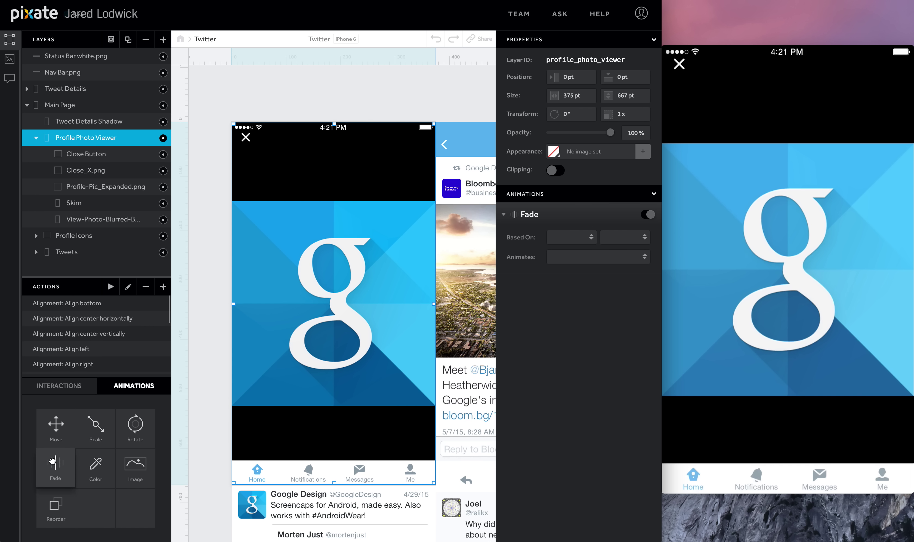
drag(53, 462, 85, 140)
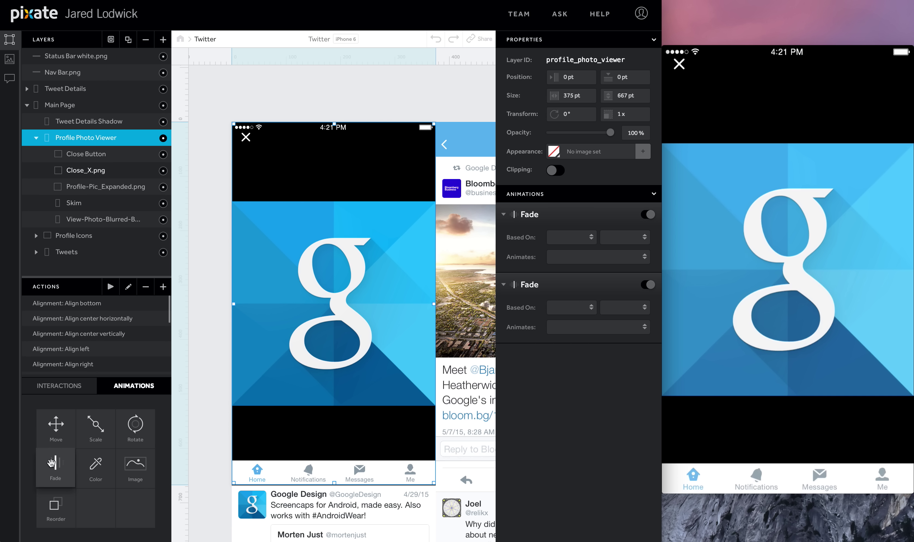
drag(53, 466, 83, 139)
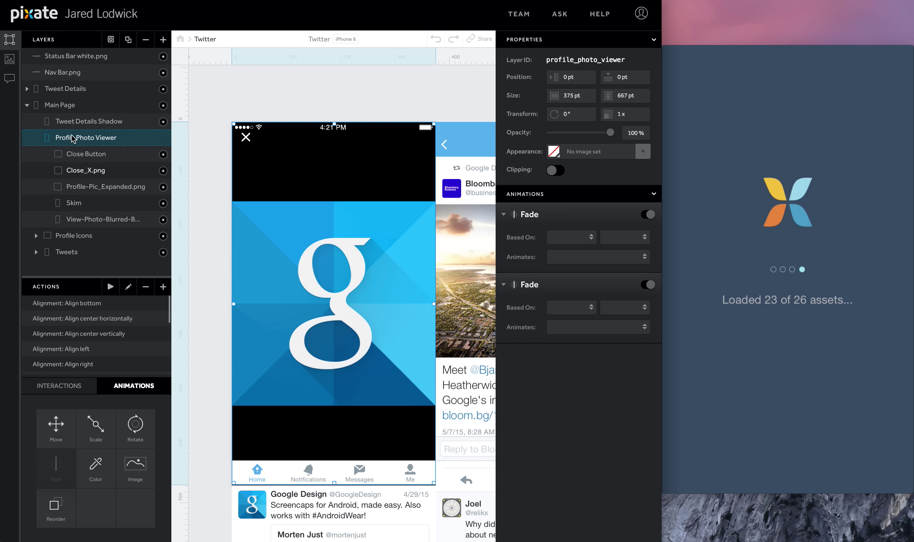
Step: Rename the Profile Photo Viewer's first Fade animation as Fade In
double_click(535, 219)
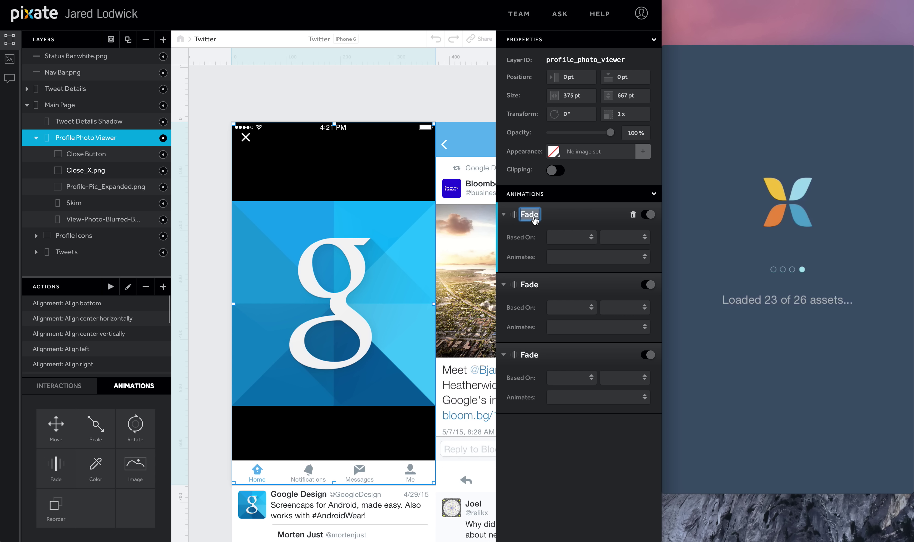
key(Right)
text(In)
key(Return)
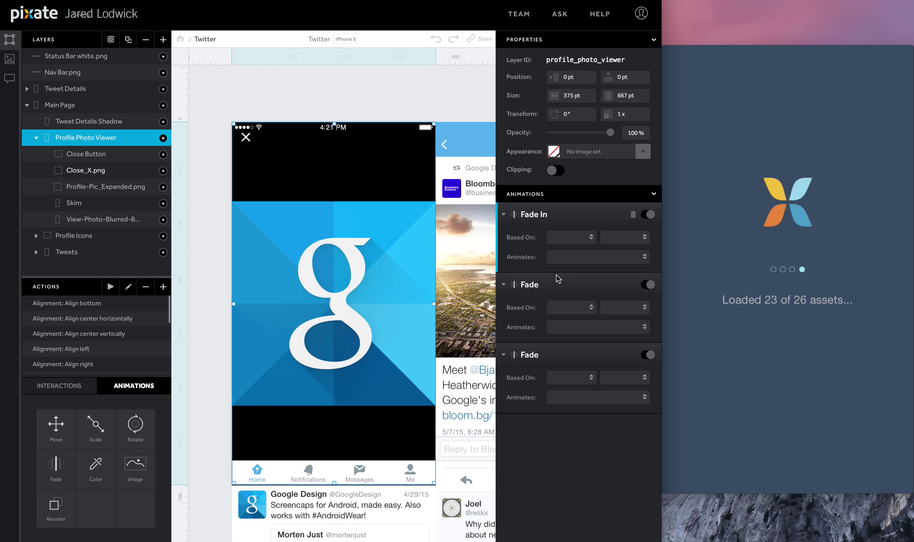
Step: Rename the Profile Photo Viewer's second Fade animation as Fade Out Close Button
double_click(529, 286)
key(Right)
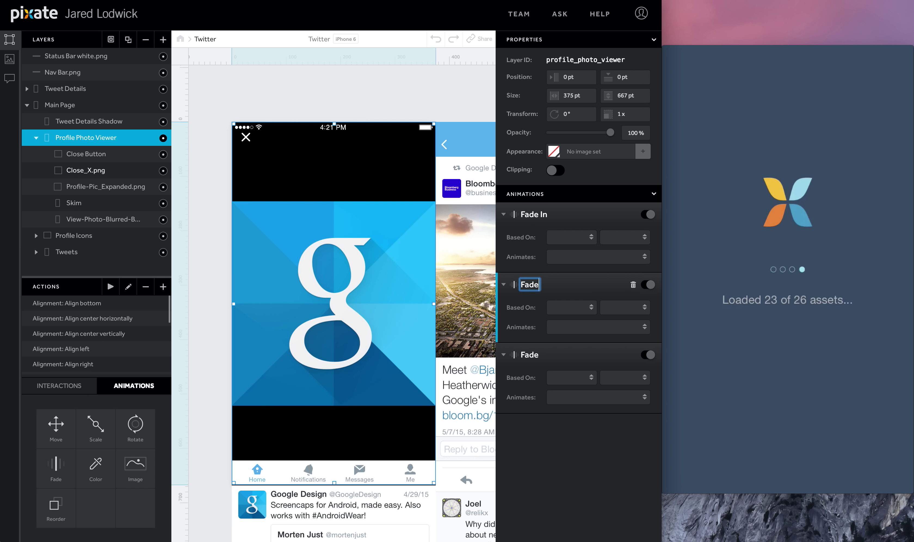
text(Out close)
key(BackSpace)
key(BackSpace)
key(BackSpace)
key(BackSpace)
key(BackSpace)
key(BackSpace)
text(Close Butto)
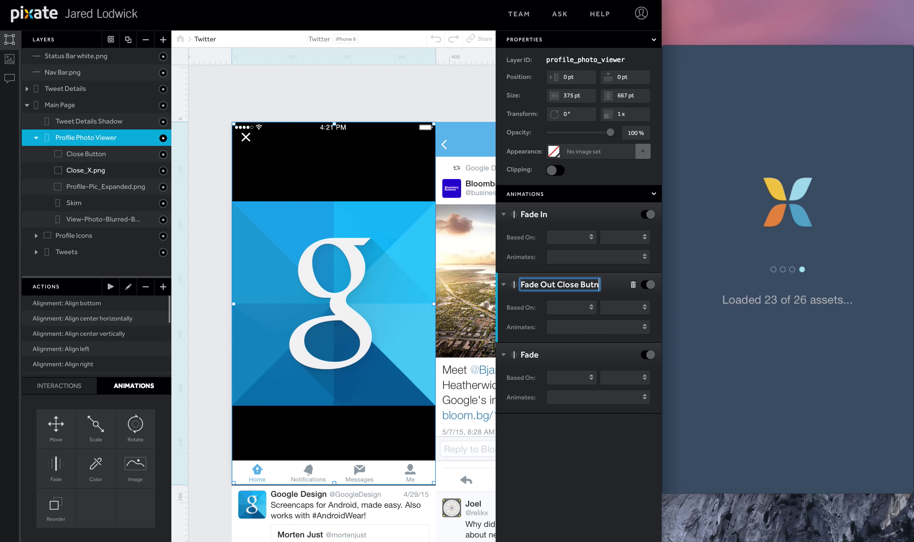
key(BackSpace)
key(BackSpace)
key(BackSpace)
text(tton)
Step: Rename the Profile Photo Viewer's third Fade animation as Fade Out Toss
click(530, 357)
click(530, 356)
text(Out)
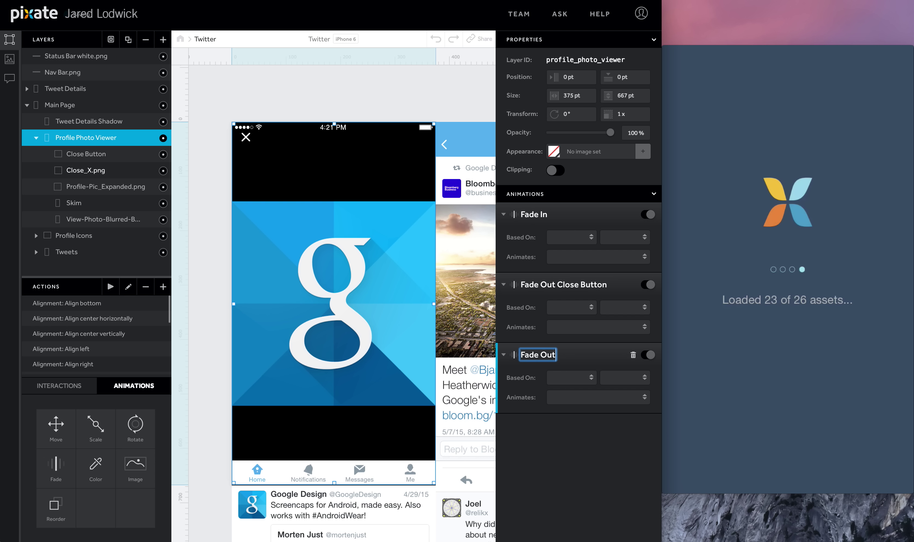
text( Toss)
key(Return)
Step: Base the viewer's Fade In on the Tap of Profile Pic_Timeline.png with a fade target of 100, and collapse it
click(577, 237)
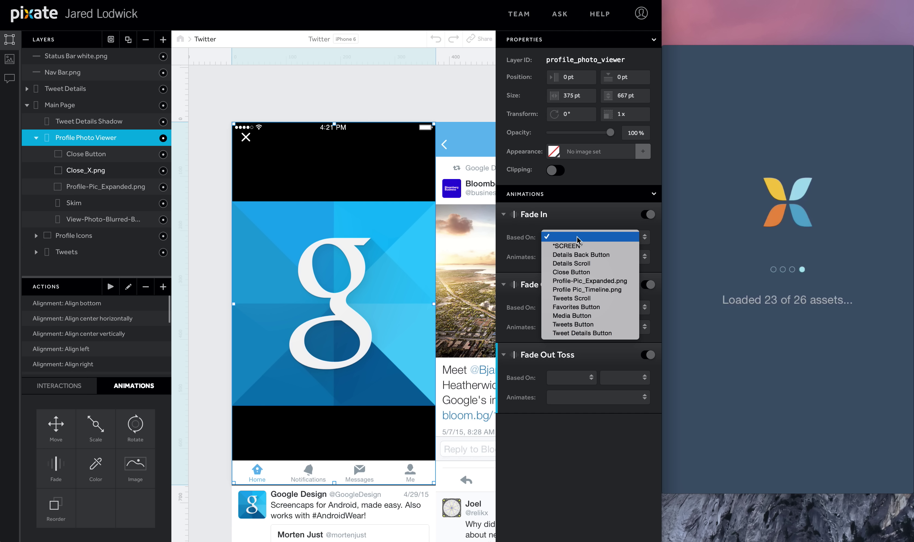
click(566, 290)
click(617, 239)
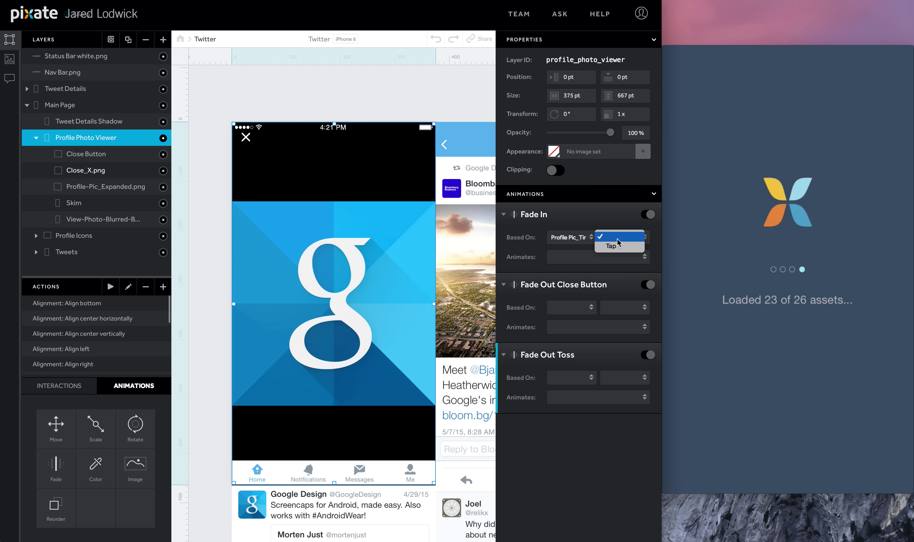
click(612, 246)
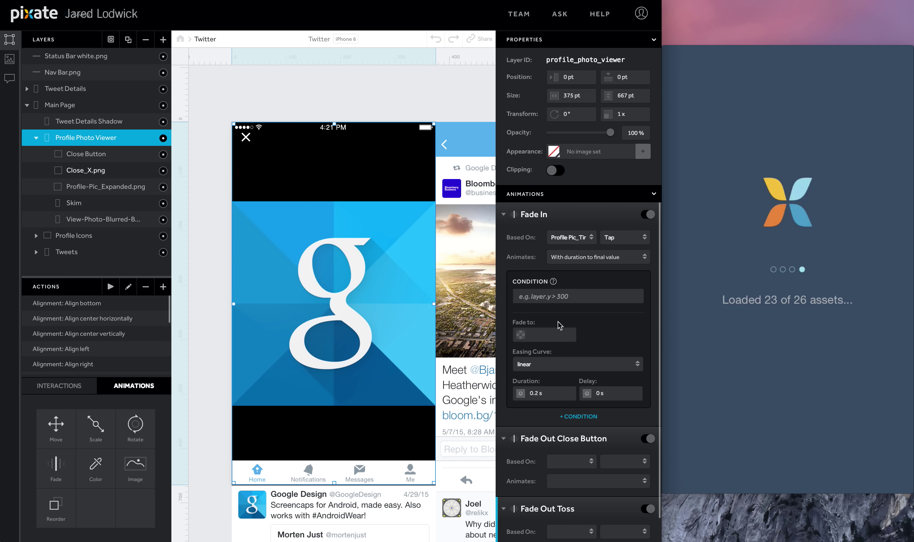
click(557, 332)
text(100)
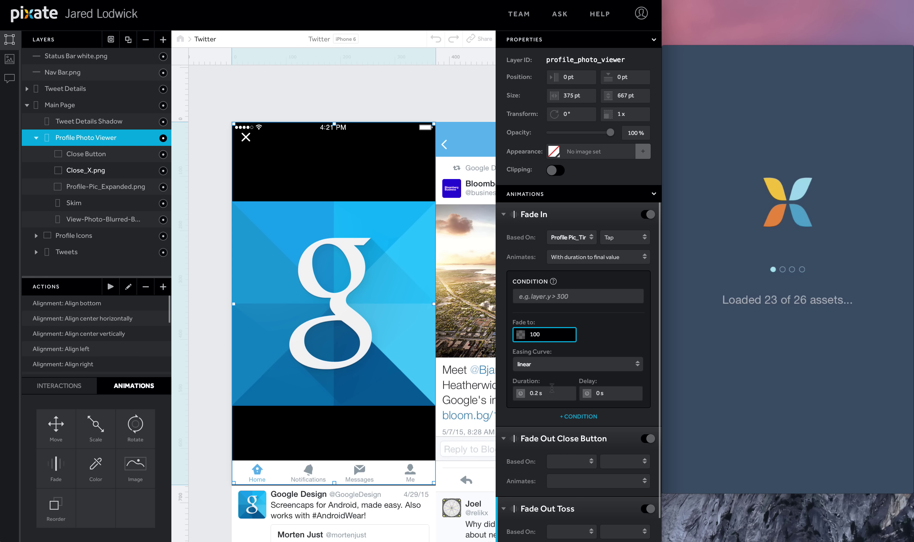
click(504, 215)
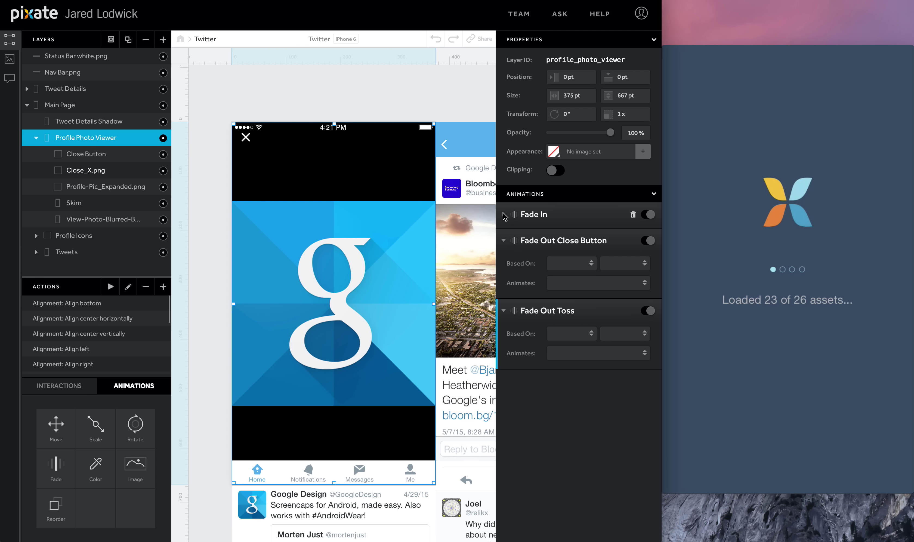
Step: Base Fade Out Close Button on the Tap of Close Button with a fade target of 0%
click(571, 263)
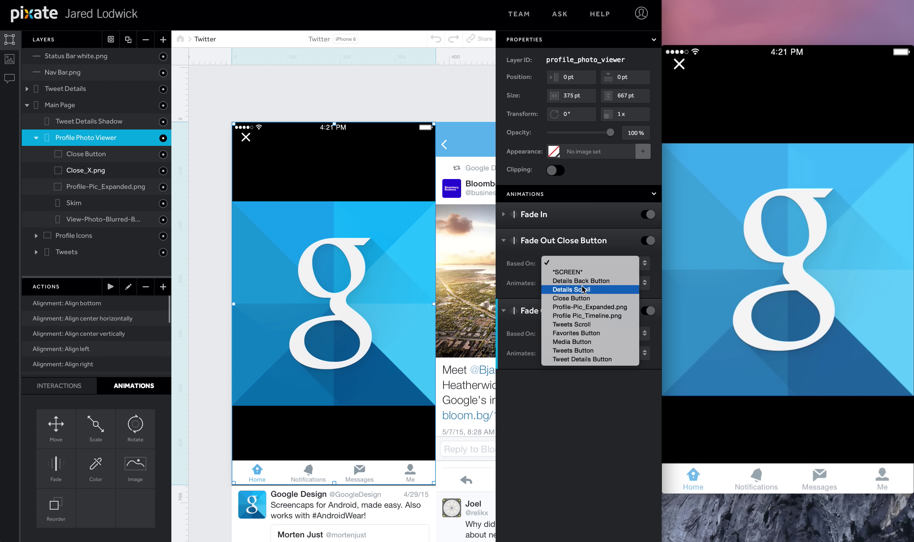
click(579, 298)
click(619, 263)
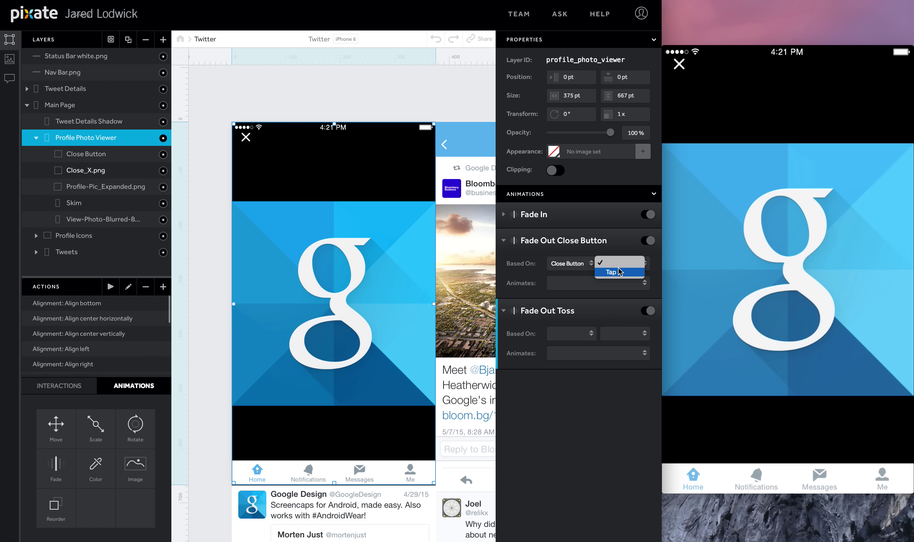
click(619, 272)
click(538, 359)
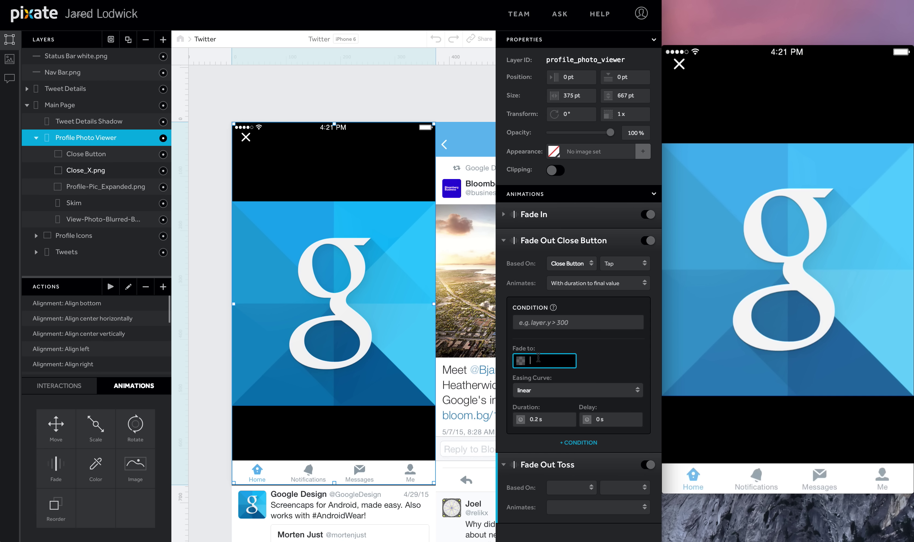
text(0)
key(Return)
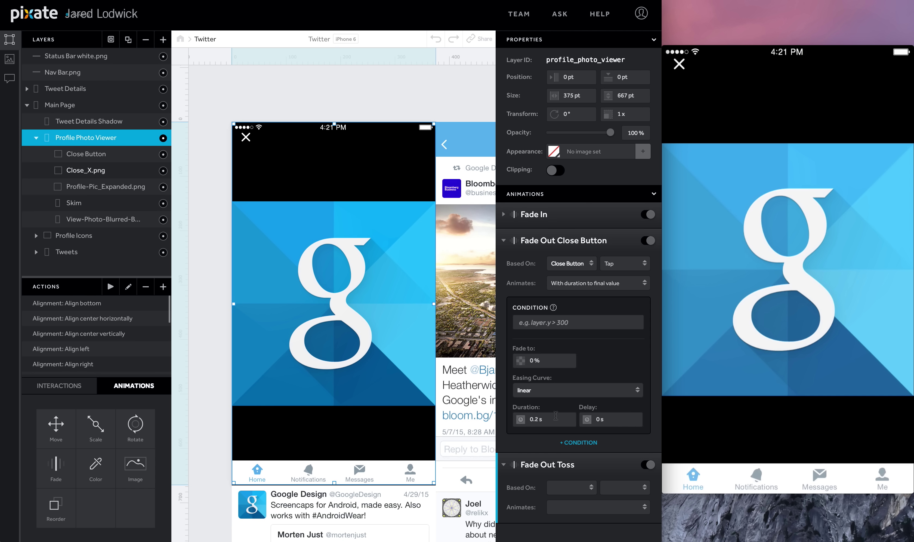
Step: Give Fade Out Close Button a delay of 0.3 s and collapse the animation
click(612, 417)
text(0.)
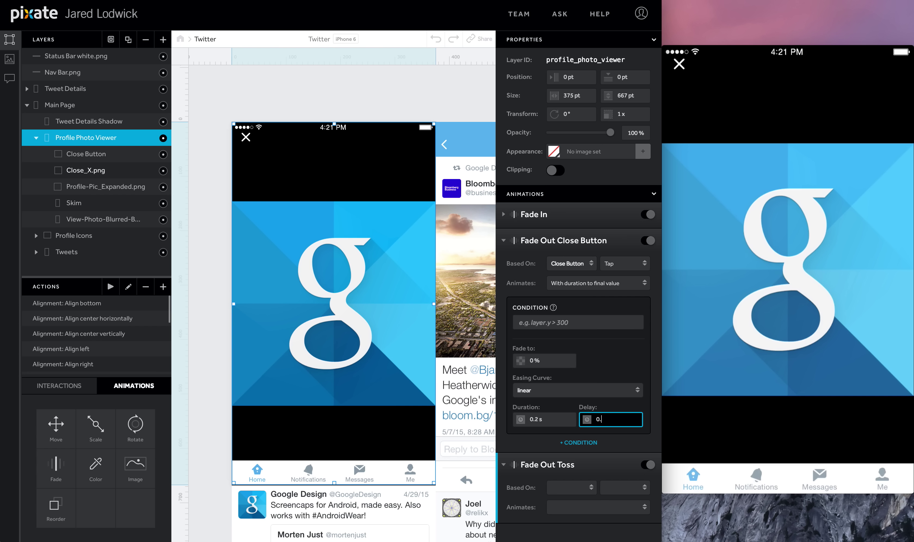
text(3)
key(Return)
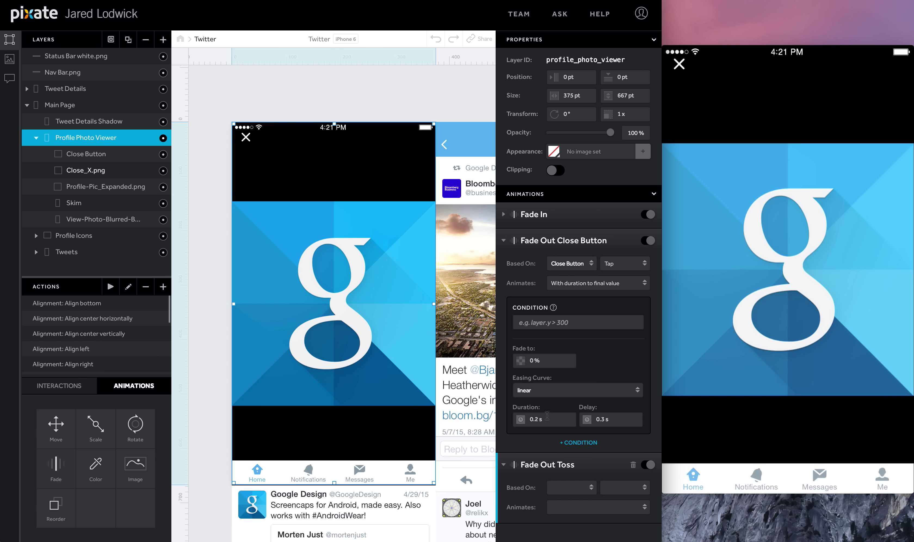
click(504, 241)
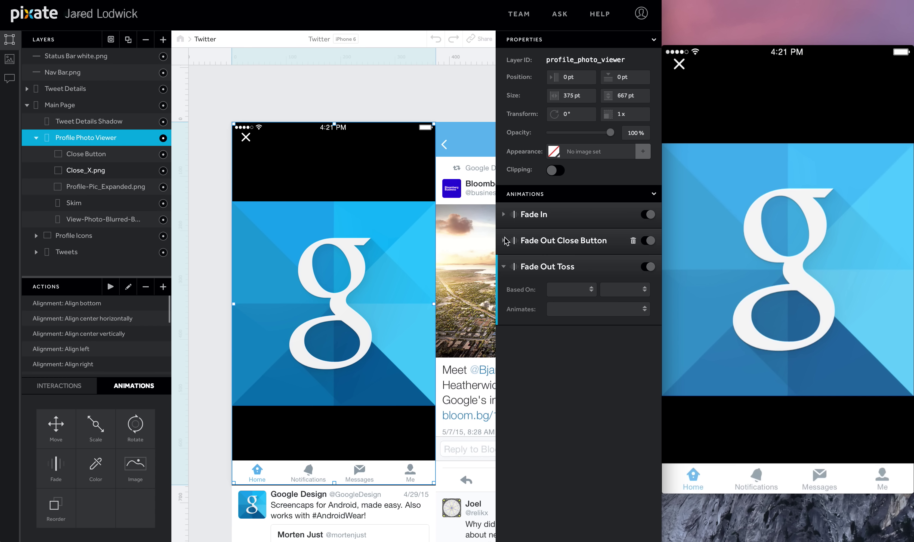
Step: Base Fade Out Toss on the Drag Release of Profile-Pic_Expanded.png with the condition profilepic_expandedpng.cy > 567
click(560, 295)
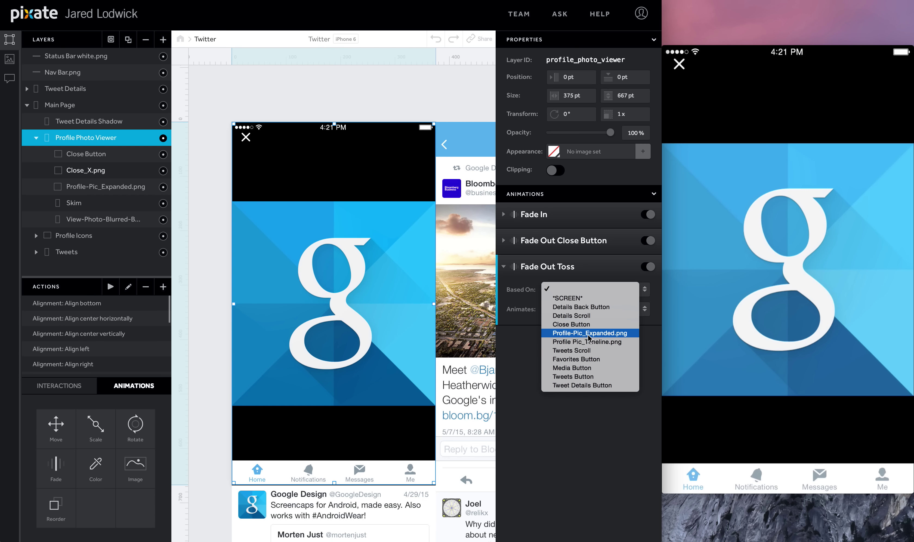
click(590, 333)
click(627, 293)
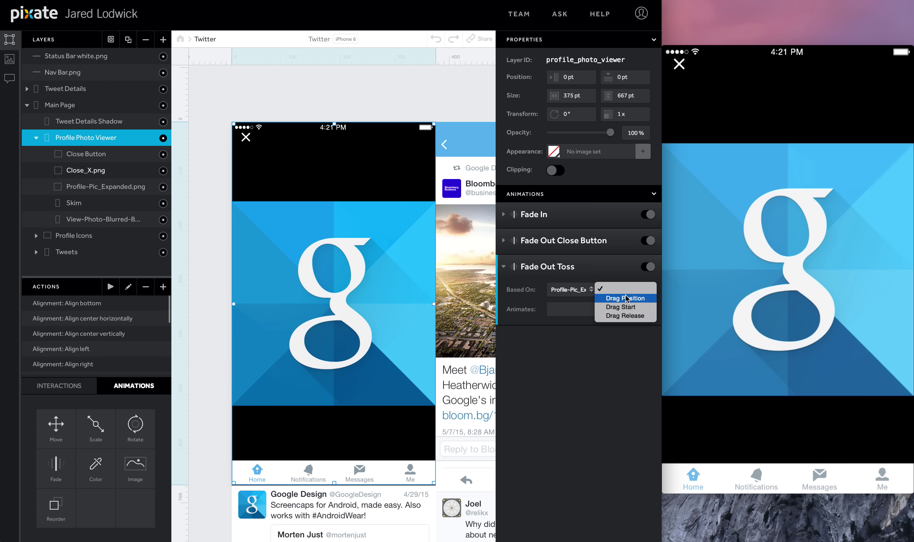
click(625, 316)
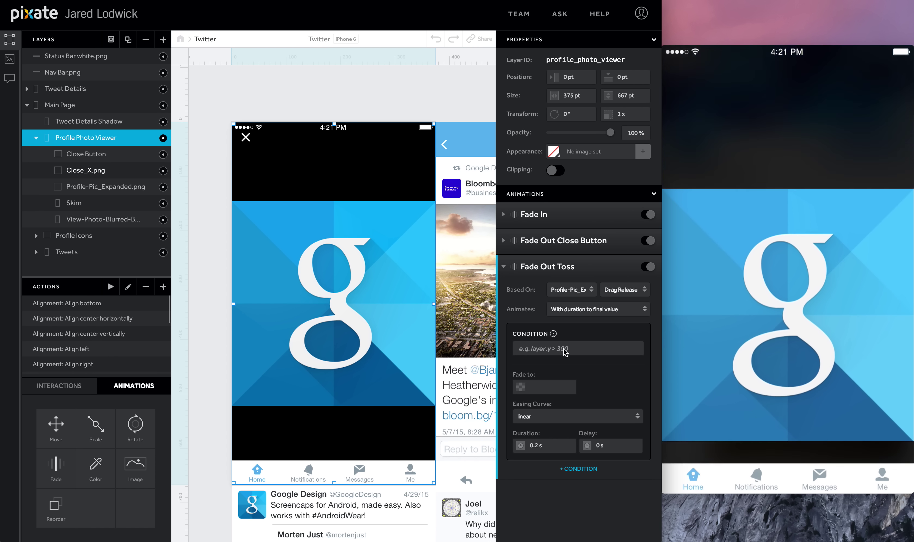
click(565, 351)
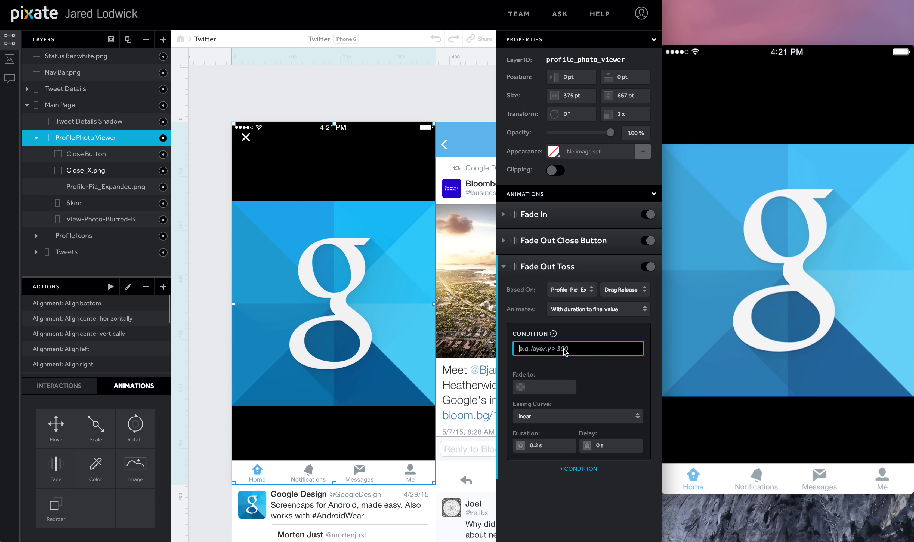
text(profilepic_expandedpng.cy > 567)
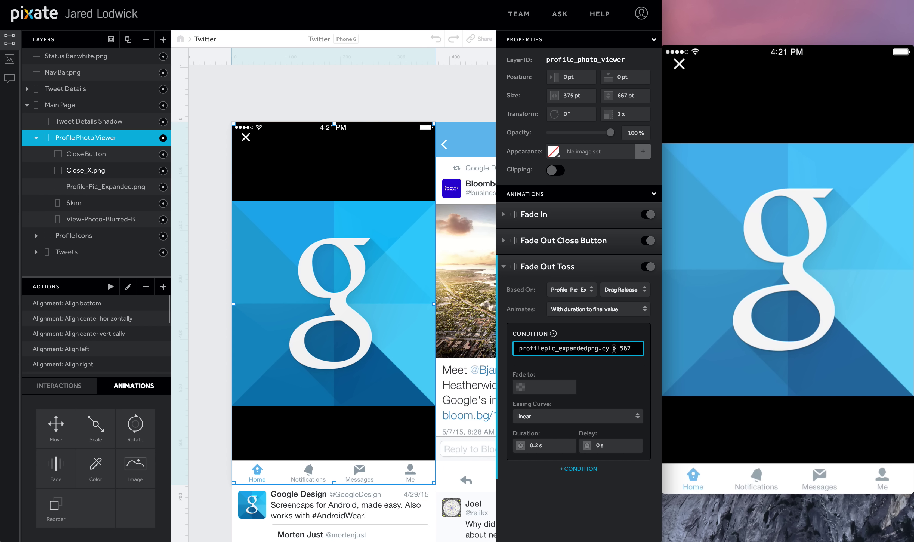
Step: Add a second condition to Fade Out Toss reading profilepic_expandedpng.cy > 567
click(575, 468)
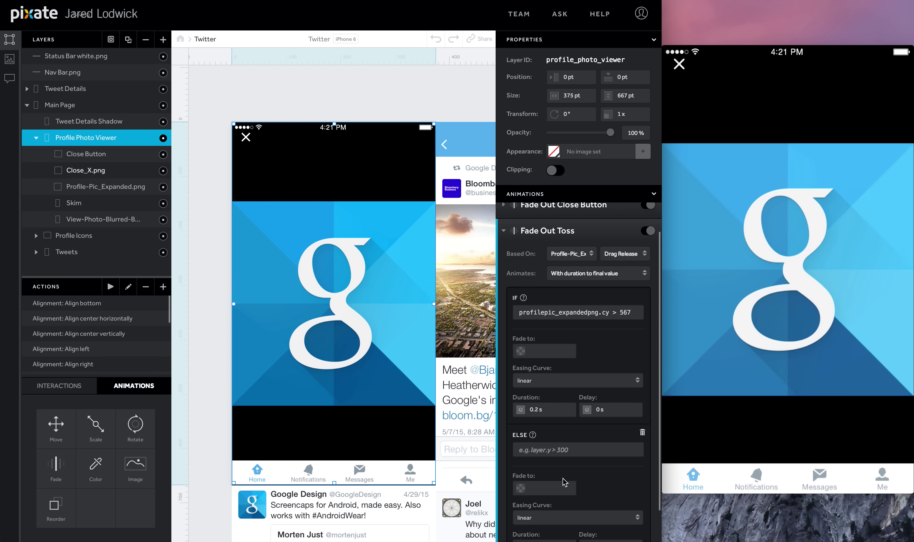
click(571, 449)
text(profilepic_expandedpng.cy > 567)
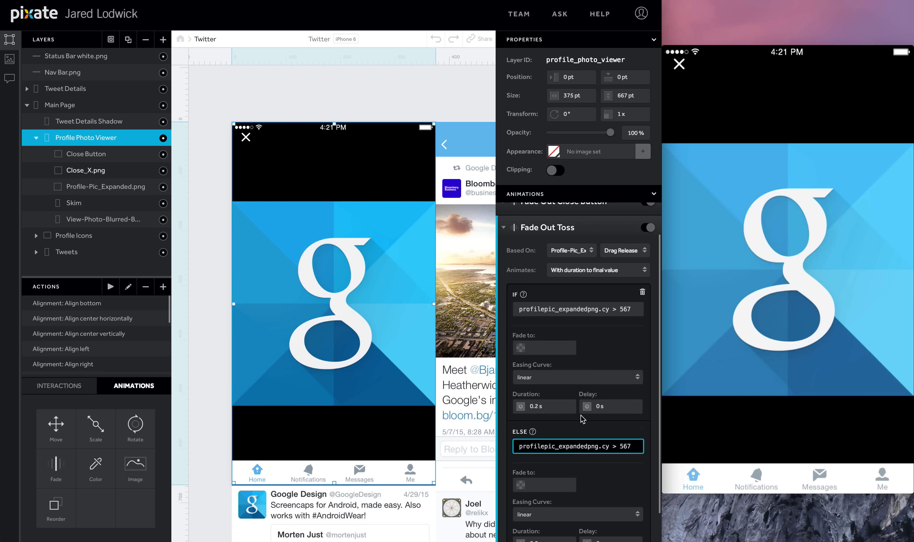
Step: Change Fade Out Toss's IF condition to profilepic_expandedpng.cy < 100, fading to 0% with a 0.3 s delay
triple_click(616, 306)
click(616, 305)
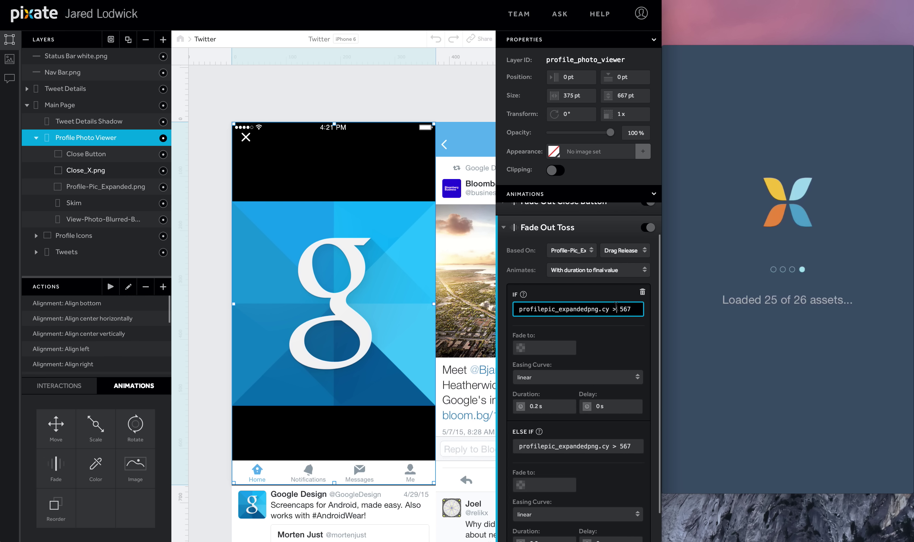
key(BackSpace)
text(< 100)
key(Tab)
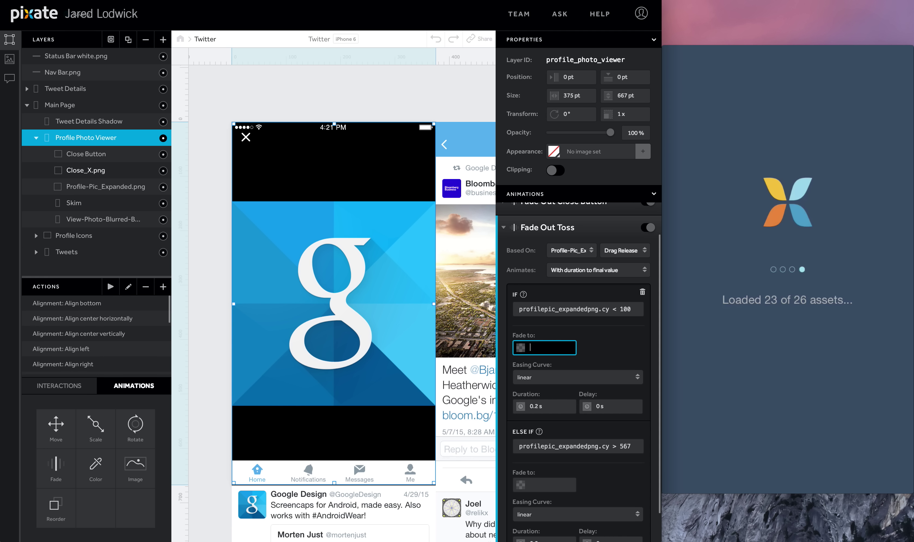
click(610, 408)
text(.3)
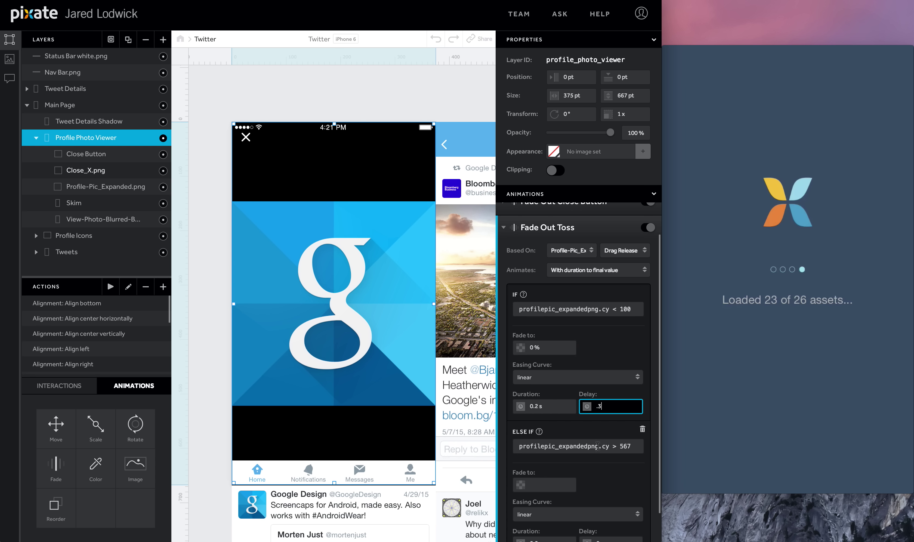
Step: Set Fade Out Toss's ELSE IF branch to fade to 0% with a 0.3 s delay, and collapse the animation
scroll(598, 446, down, 2)
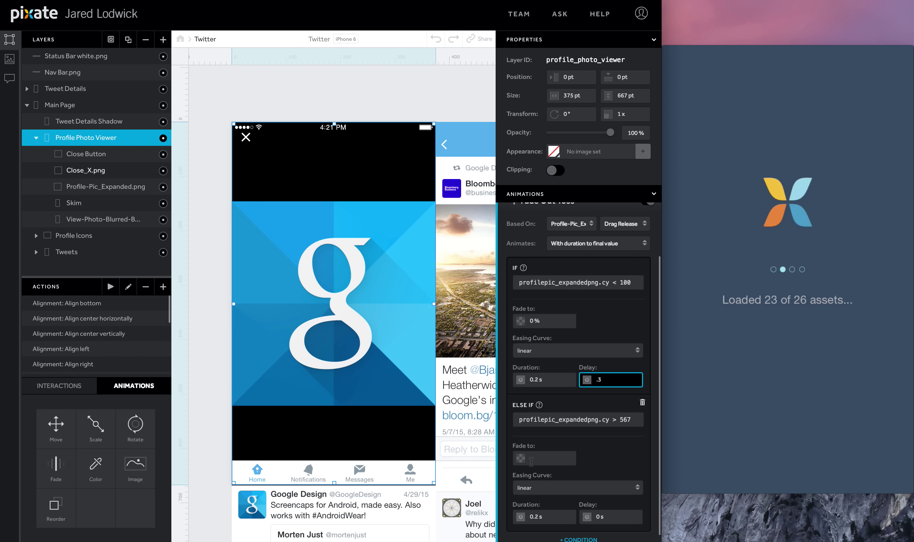
click(541, 456)
text(0)
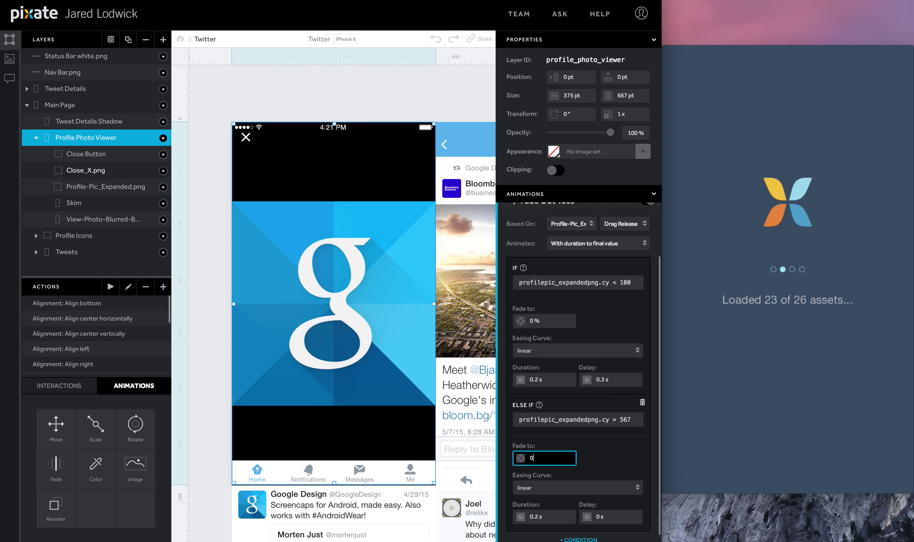
scroll(544, 479, down, 1)
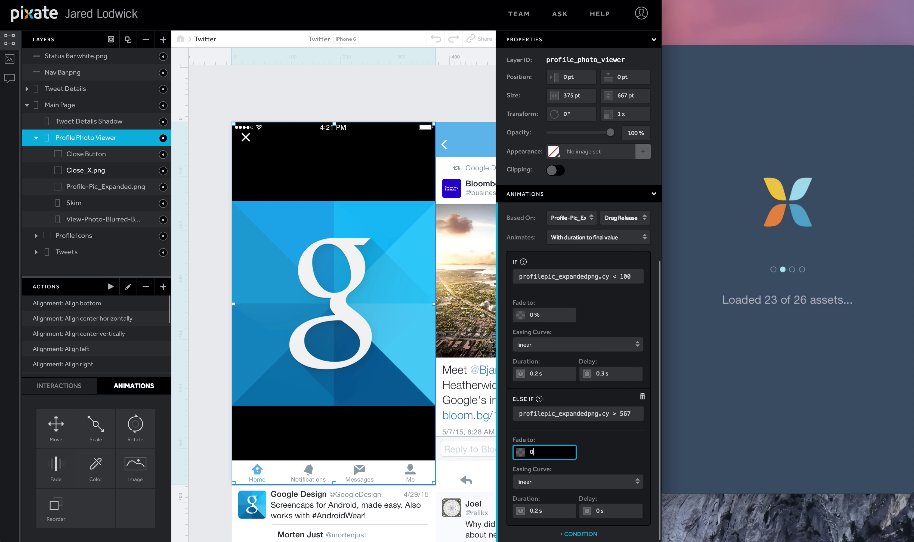
click(625, 508)
key(Return)
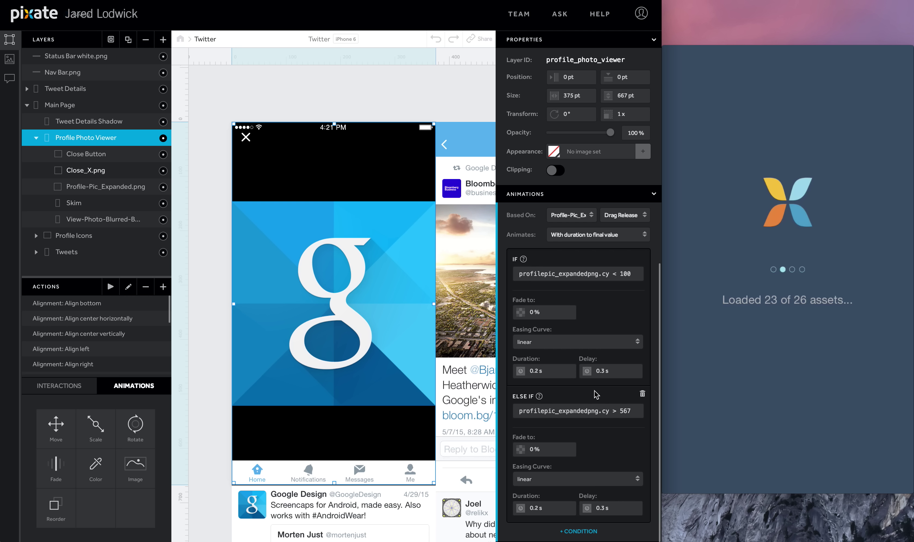
scroll(549, 312, up, 5)
click(504, 267)
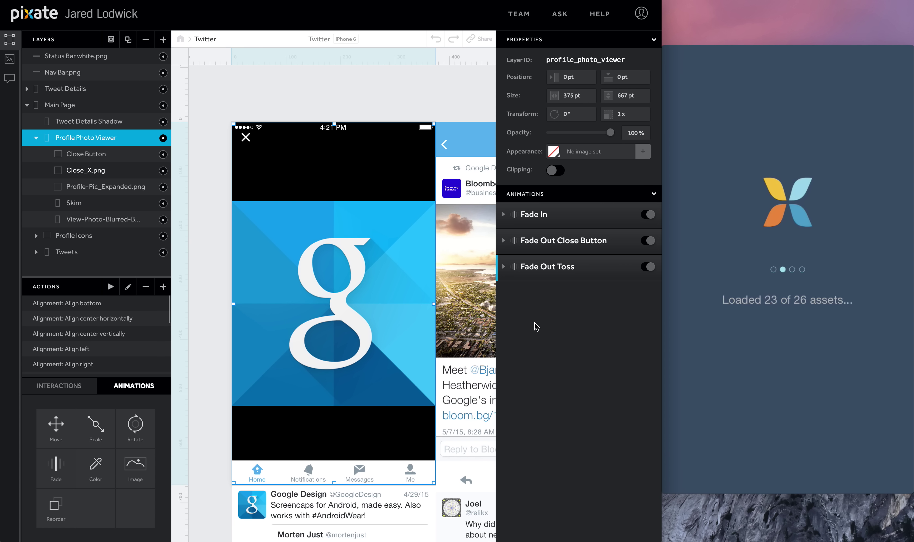
Step: Add a Move animation to the Profile-Pic_Expanded.png layer and rename it Move Open
click(245, 216)
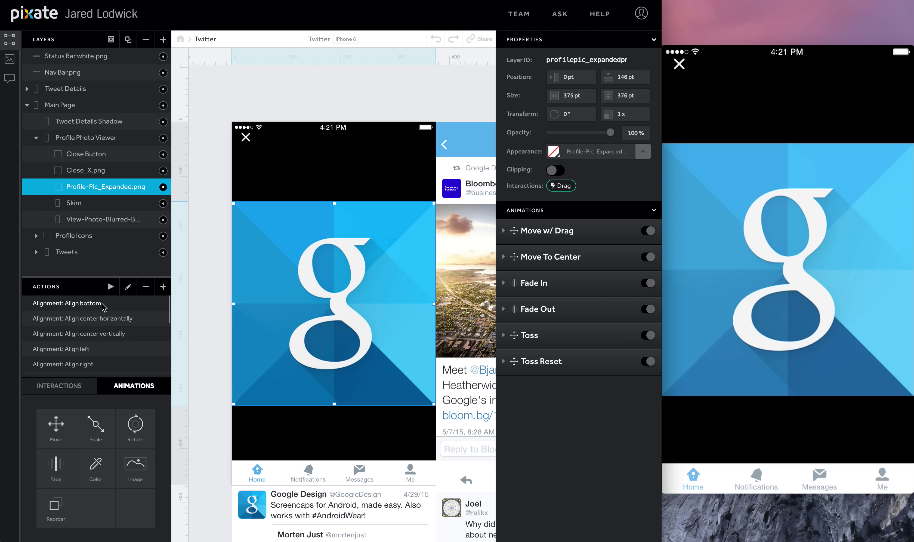
drag(56, 426, 91, 187)
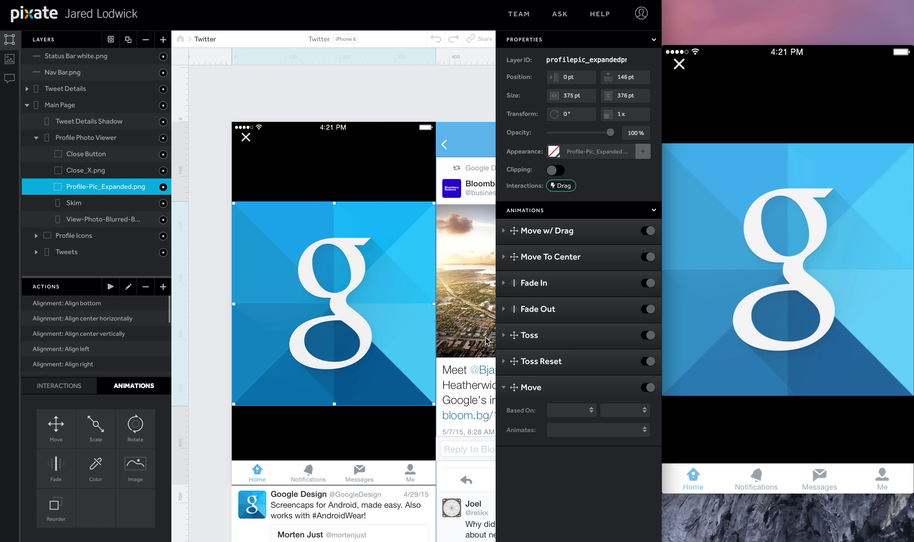
double_click(531, 387)
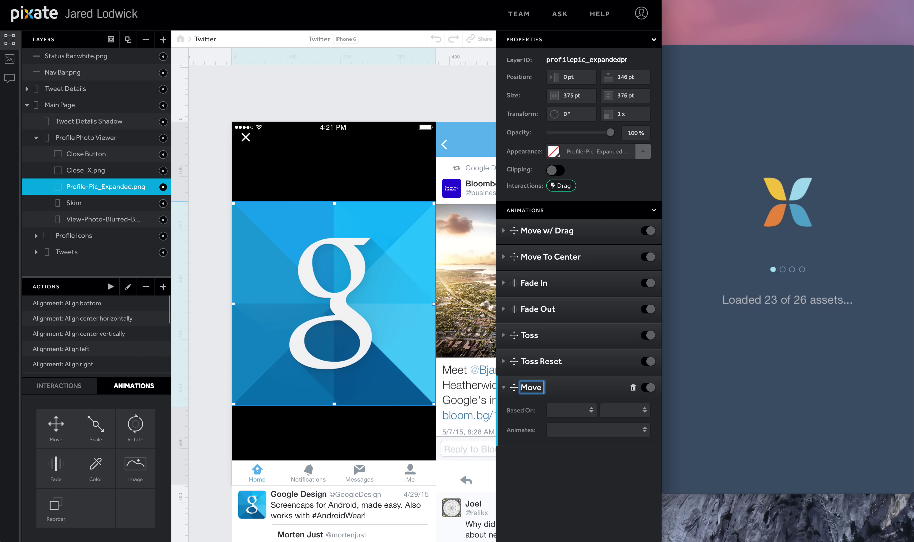
text(Open)
key(Return)
Step: Base the Move Open animation on a tap of the Profile Pic_Timeline.png layer
click(574, 410)
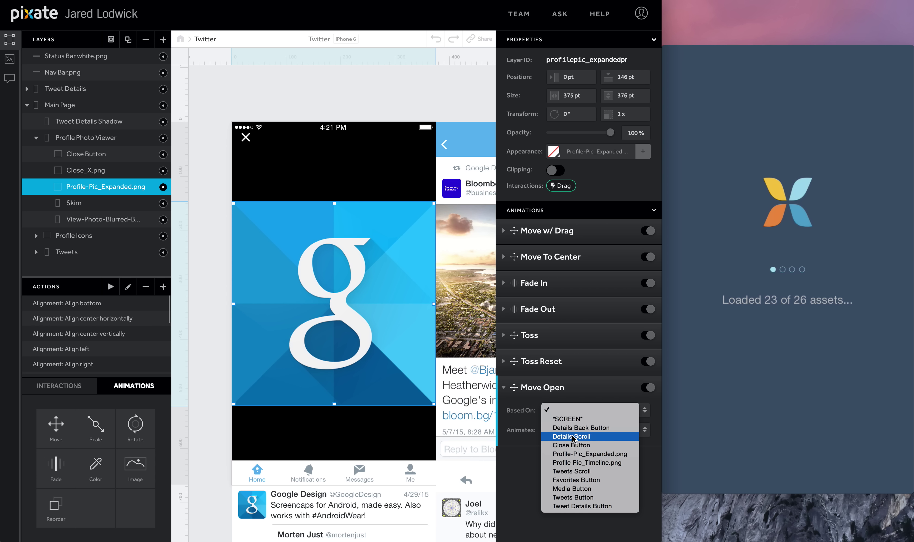
click(576, 462)
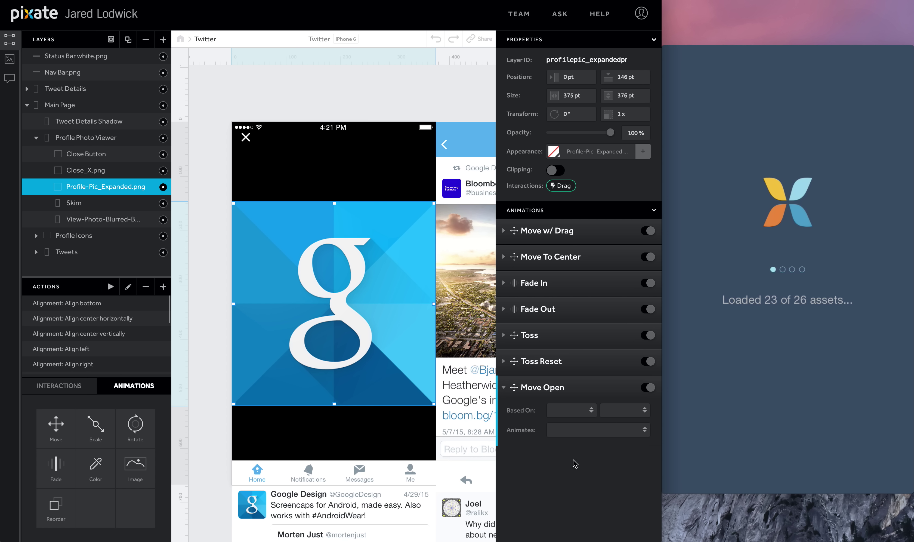
click(618, 410)
click(618, 410)
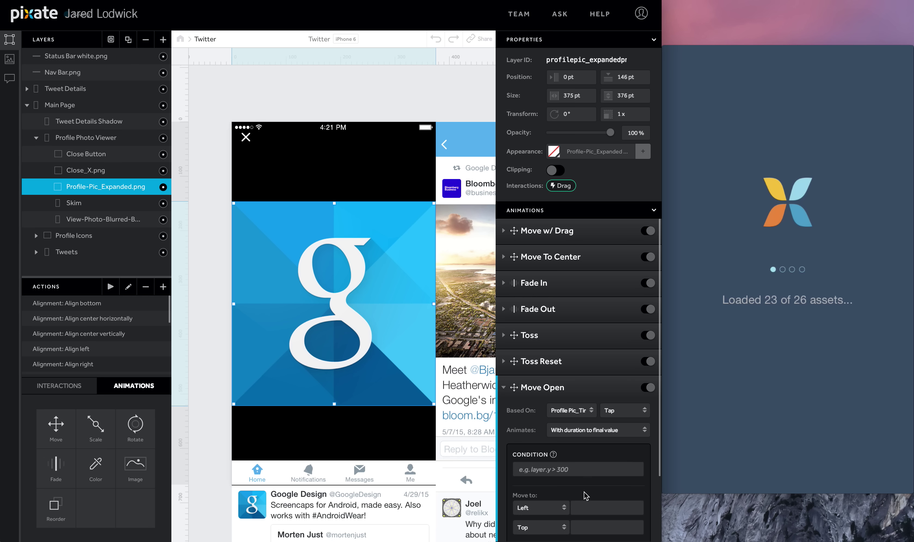
Step: Set Move Open's destination to left 0 pt and top 146 pt
scroll(586, 496, down, 3)
click(595, 444)
text(0)
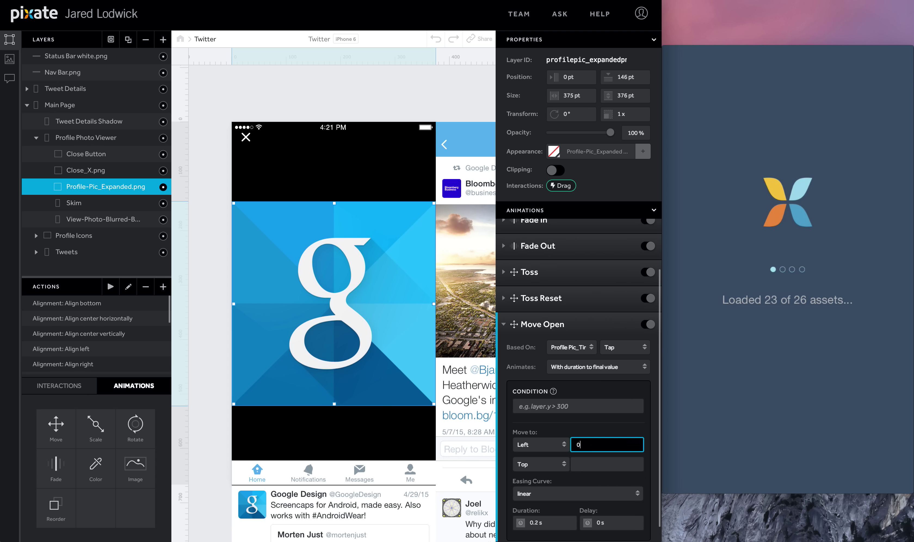
key(Tab)
key(Tab)
text(146)
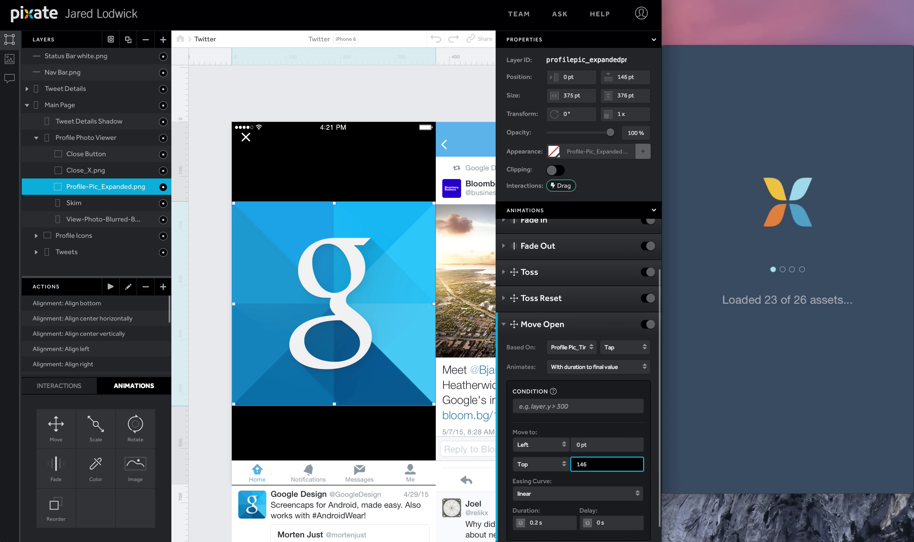
Step: Give Move Open a duration of 0 s and a delay of 0.4 s, and collapse the animation
scroll(589, 463, down, 1)
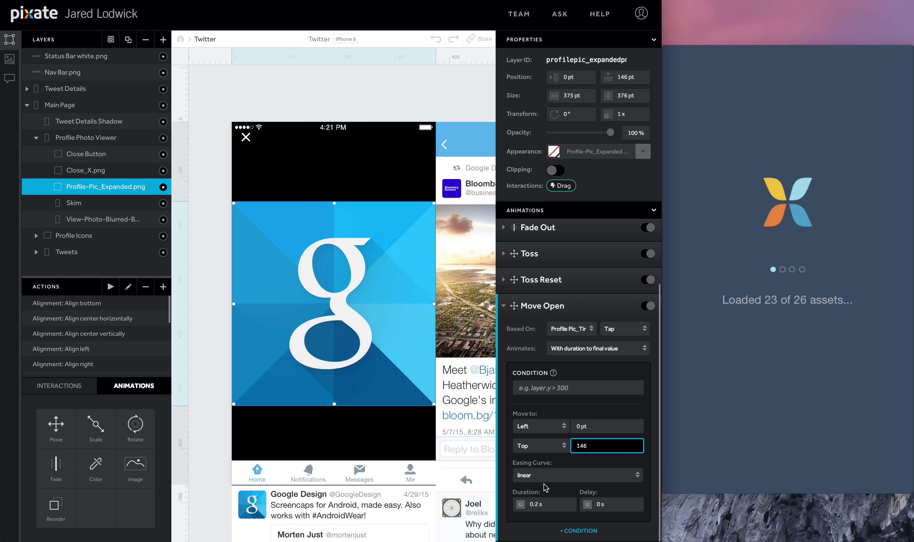
click(552, 502)
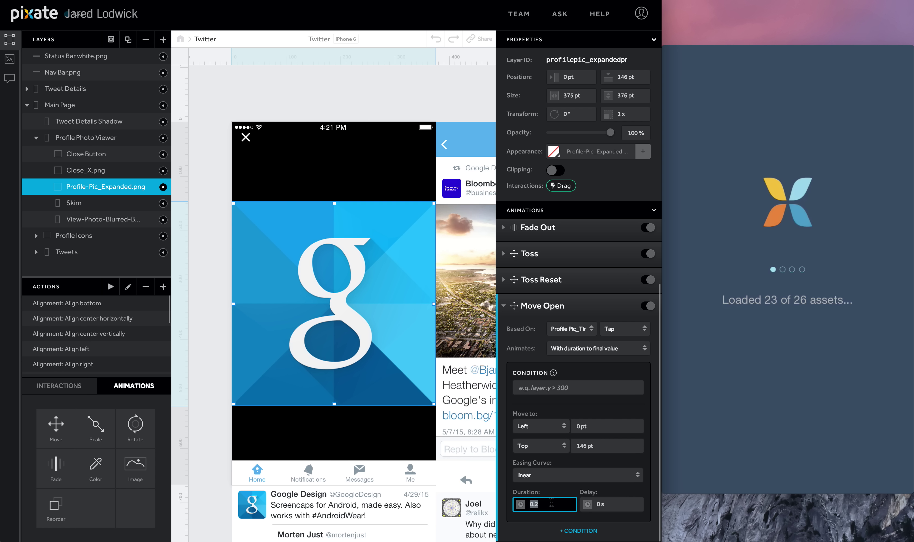
text(0)
key(Tab)
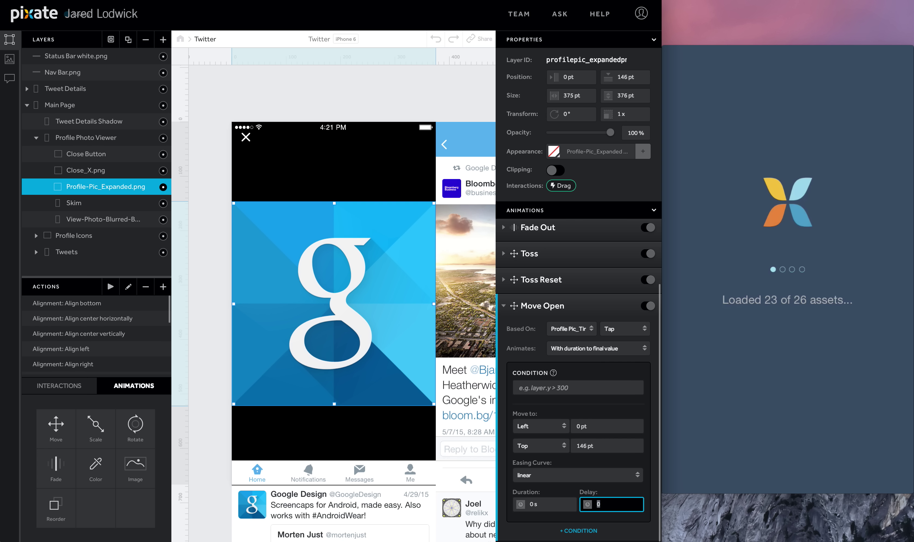
text(.4)
key(Return)
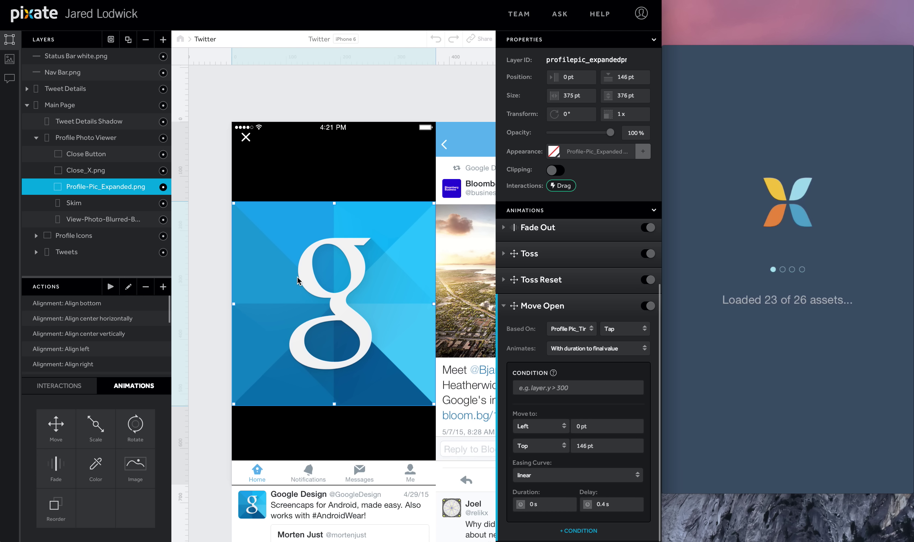
click(504, 306)
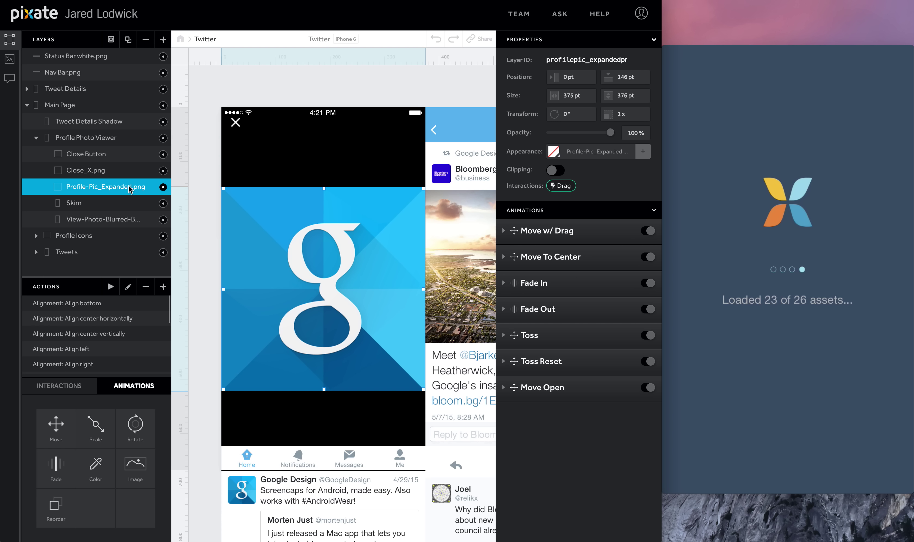
Step: Duplicate the Profile-Pic_Expanded.png layer and select the copy
click(128, 42)
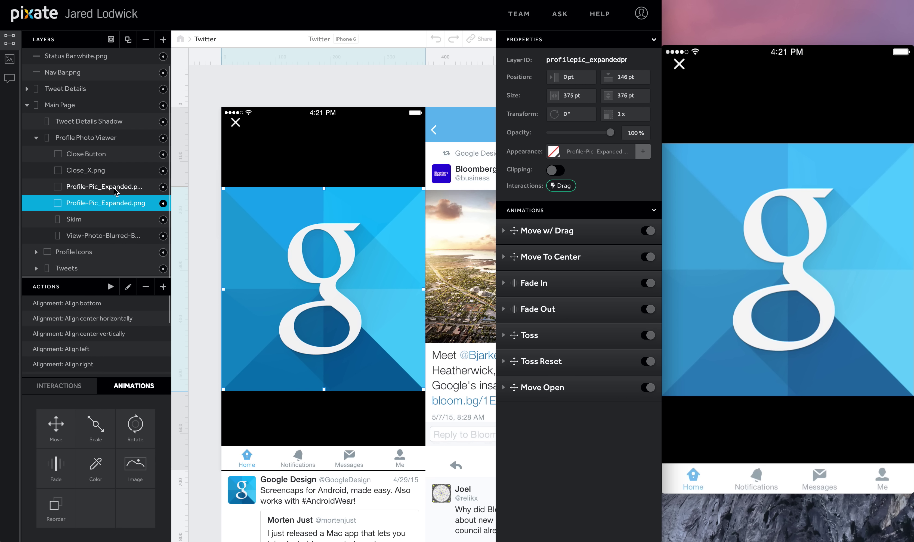
double_click(116, 192)
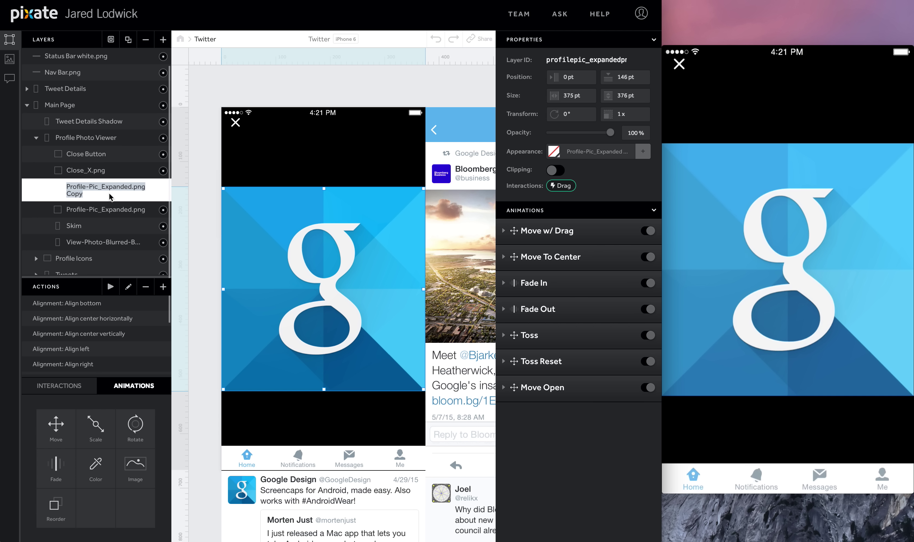
click(110, 173)
click(114, 193)
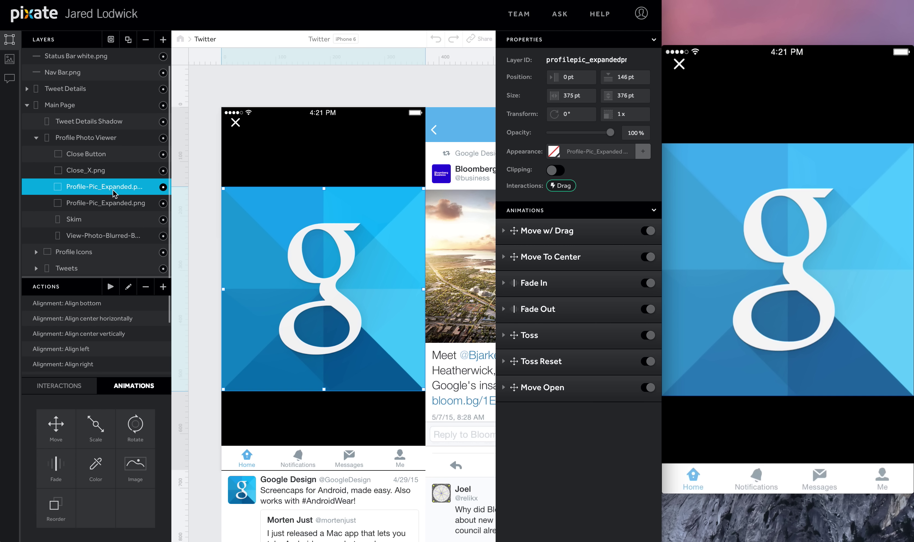
Step: Rename the copied layer Profile Pic_Expander and move it out of the Profile Photo Viewer group, directly above it
double_click(114, 193)
key(Right)
key(BackSpace)
key(BackSpace)
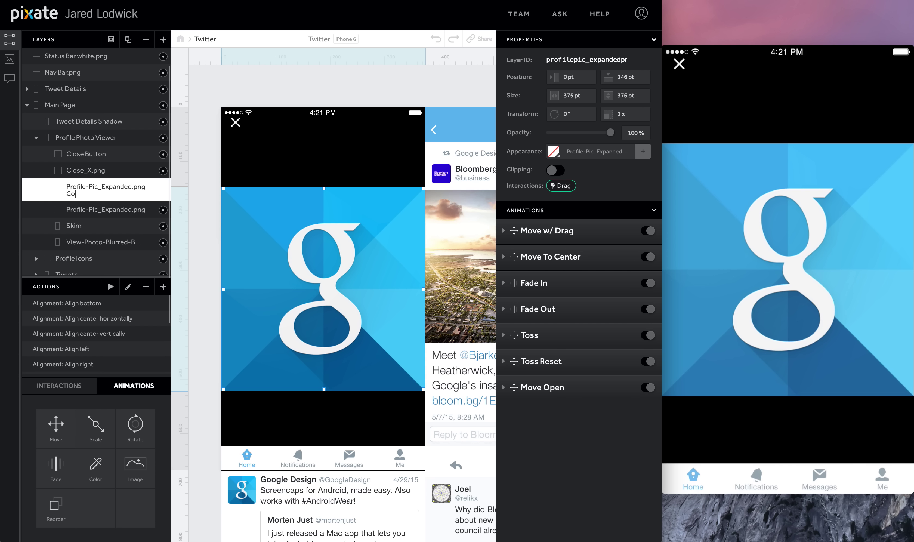
key(BackSpace)
key(BackSpace)
key(BackSpace)
key(BackSpace)
key(BackSpace)
key(BackSpace)
key(BackSpace)
key(BackSpace)
key(BackSpace)
key(BackSpace)
key(BackSpace)
key(BackSpace)
key(BackSpace)
key(BackSpace)
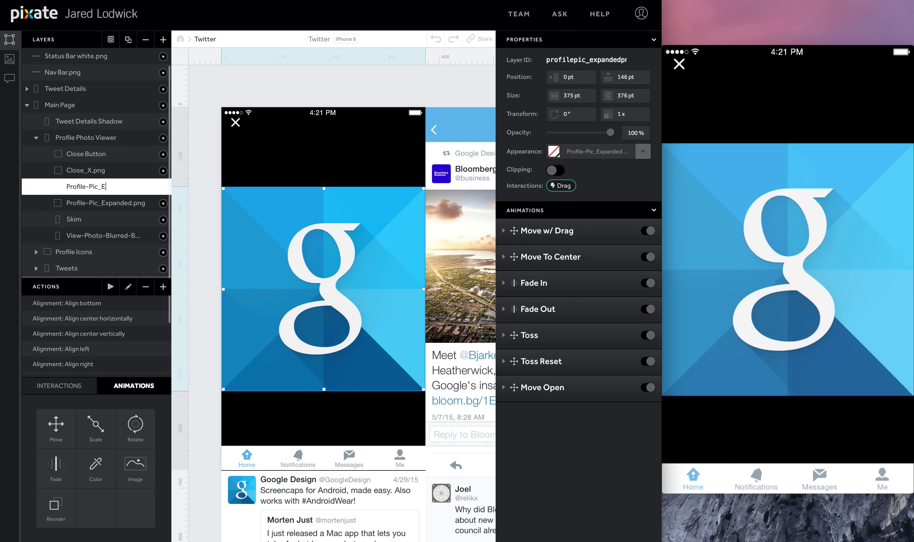
text(xpander)
double_click(88, 187)
key(Return)
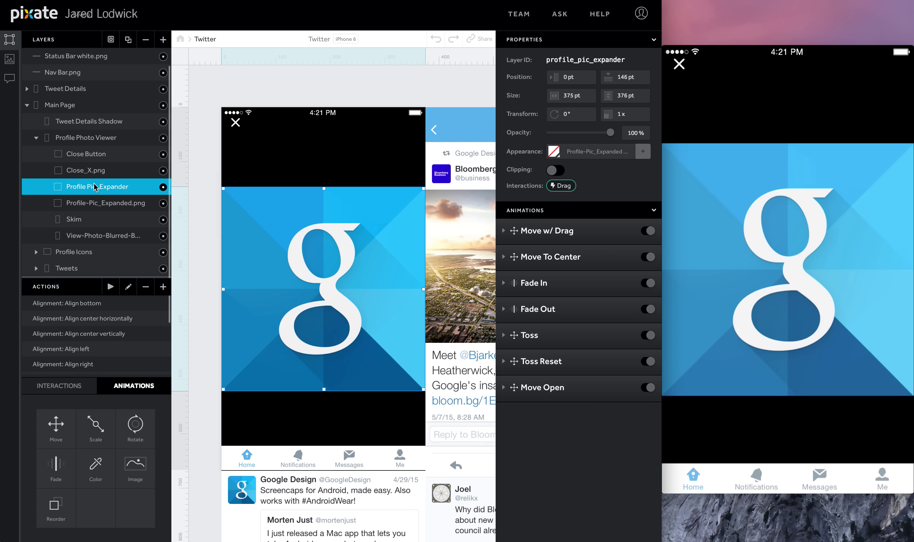
drag(95, 184, 91, 130)
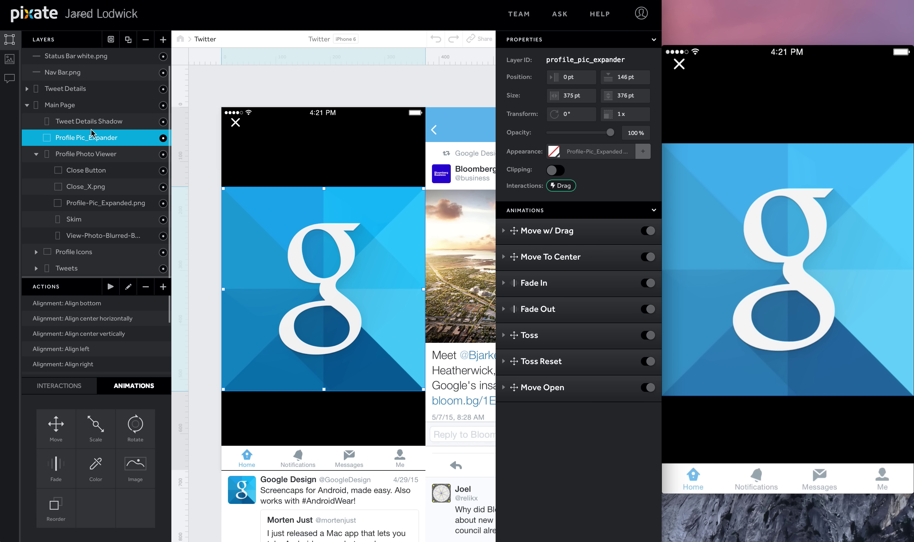
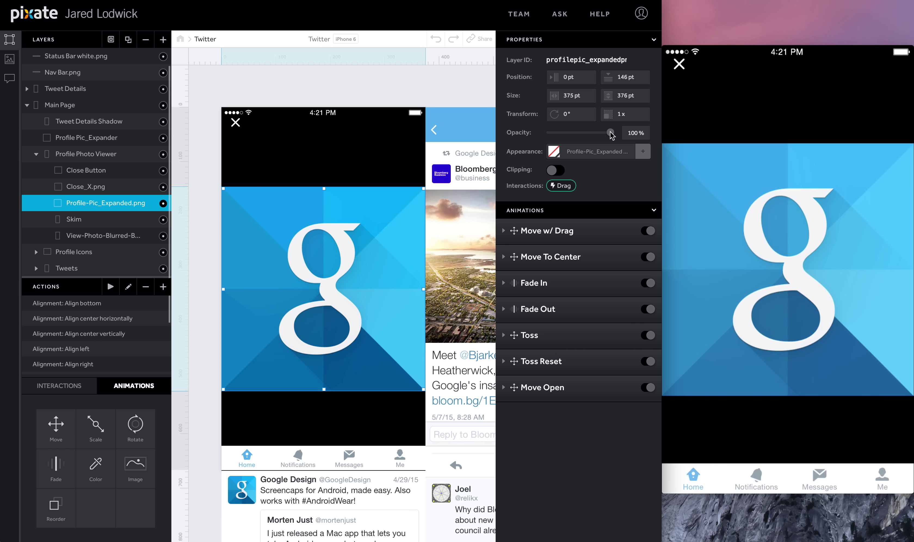
Step: Set the opacity of the Profile-Pic_Expanded.png layer and the Profile Photo Viewer group to 0%
drag(610, 133, 550, 133)
click(71, 154)
drag(605, 135, 539, 136)
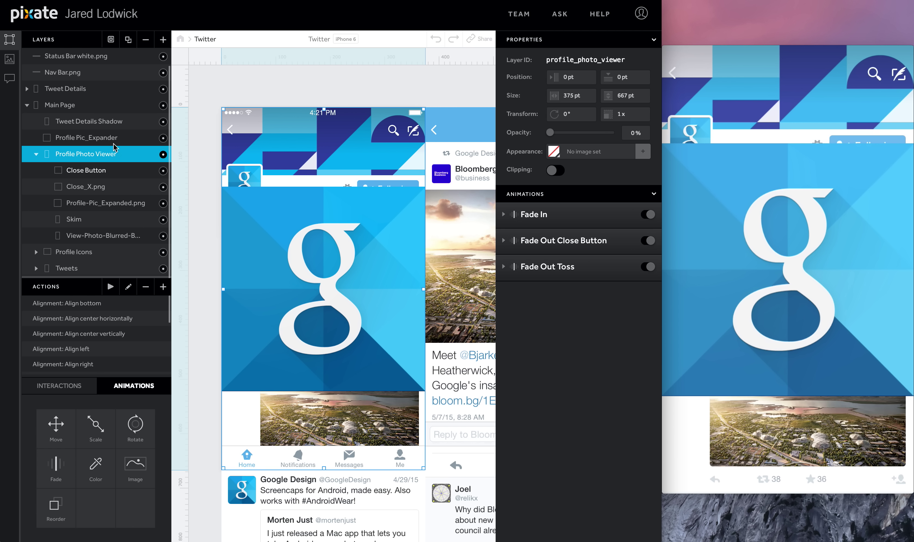
Step: Scale the Profile Pic_Expander layer to 0.16x
click(95, 137)
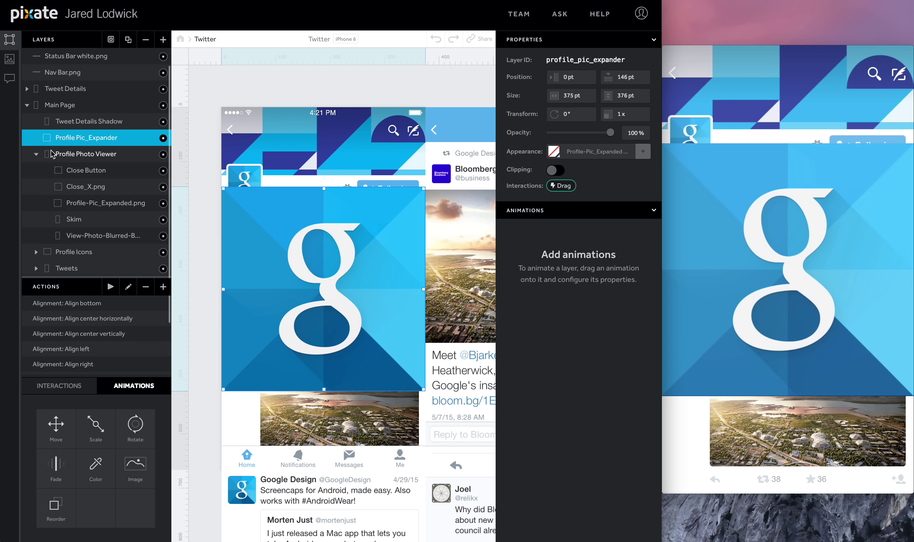
click(622, 114)
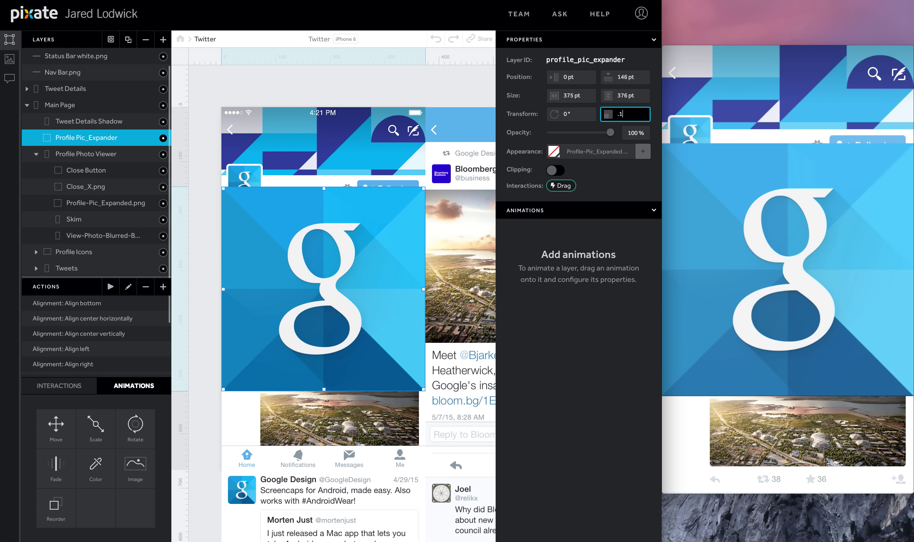
text(.16)
key(Return)
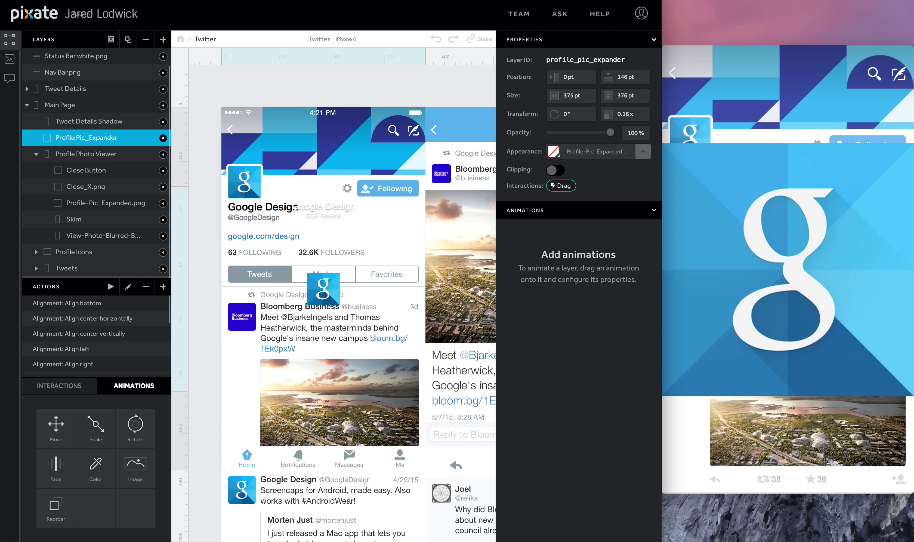
Step: Position the Profile Pic_Expander layer at -145 pt horizontally and -51 pt vertically, over the small profile picture
click(572, 76)
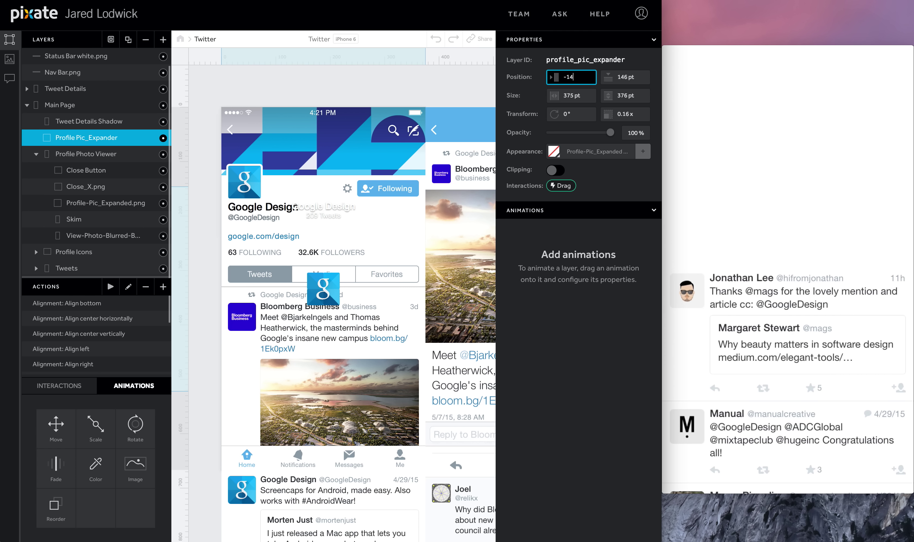
text(-145)
key(Tab)
text(-5)
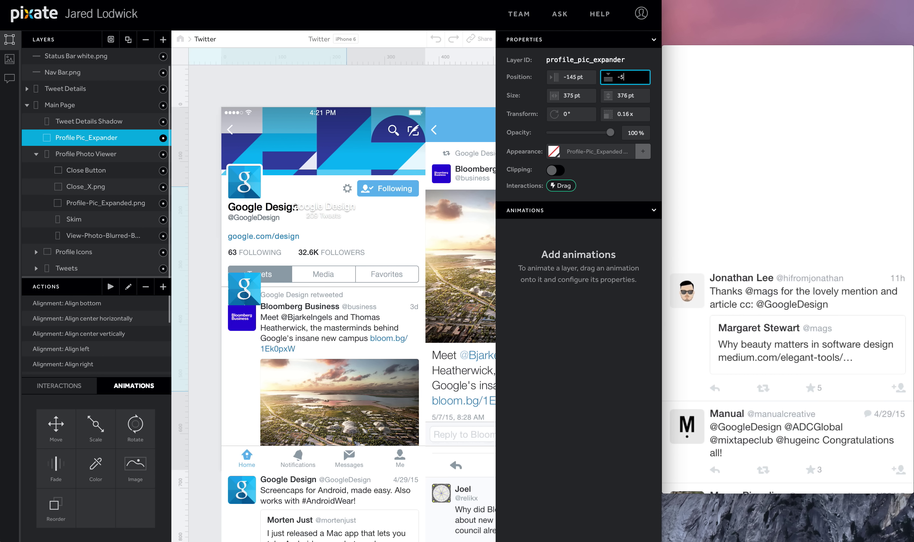
text(1)
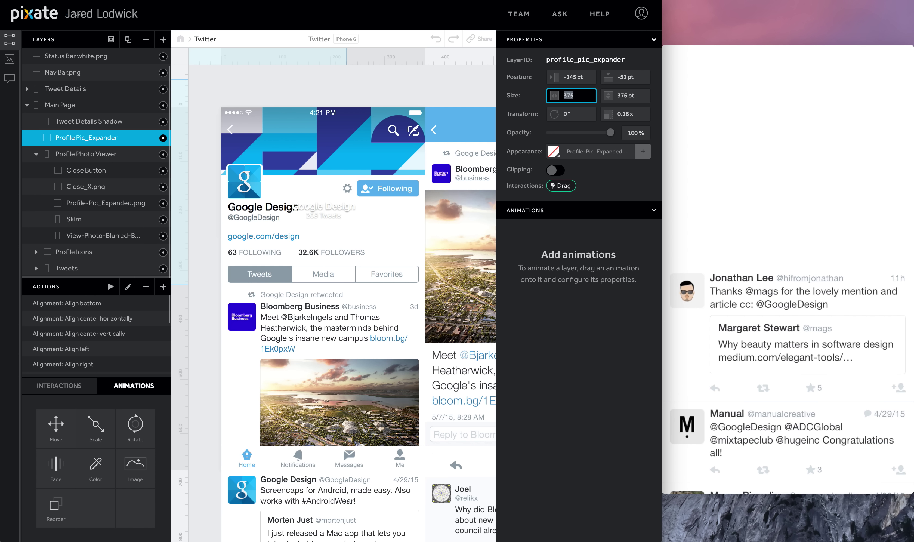
key(Tab)
key(Tab)
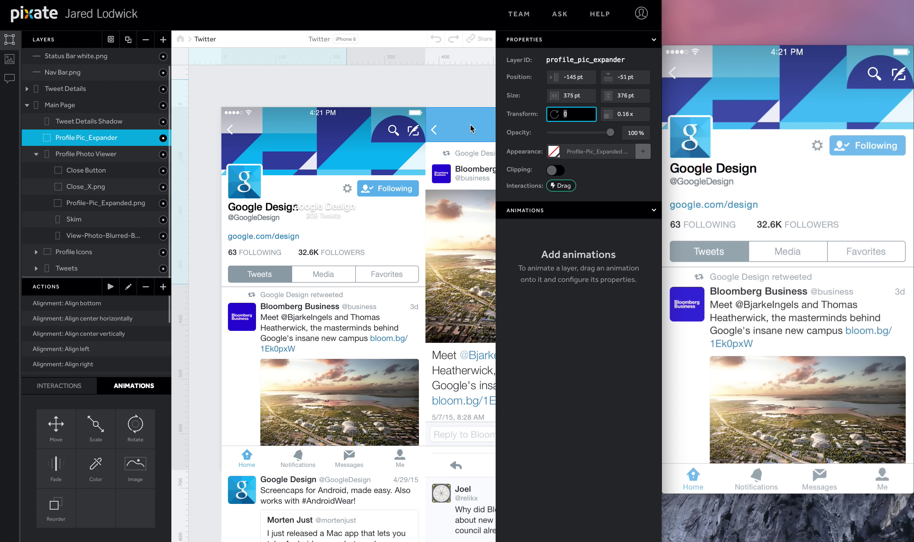
Step: Collapse the Profile Photo Viewer group and set the Profile Pic_Expander layer's opacity to 0%
click(38, 155)
click(65, 141)
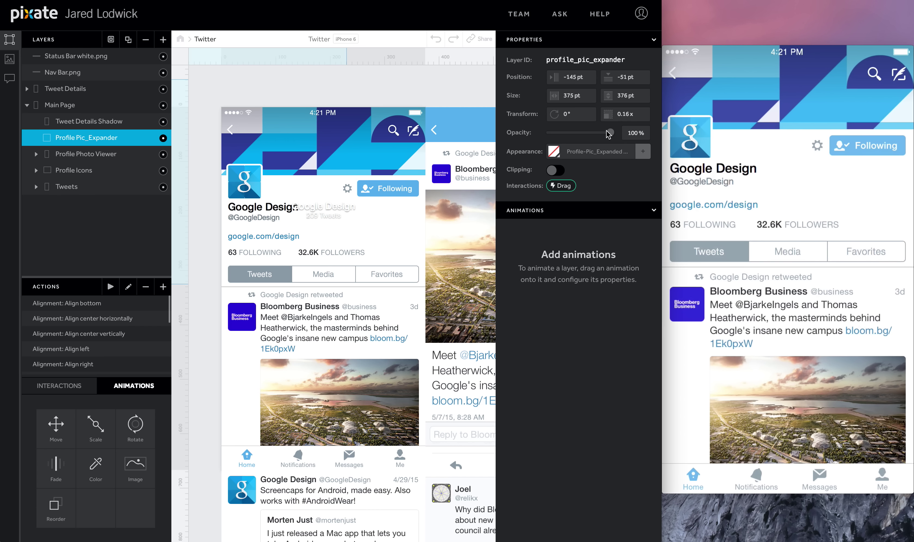
drag(611, 136, 550, 133)
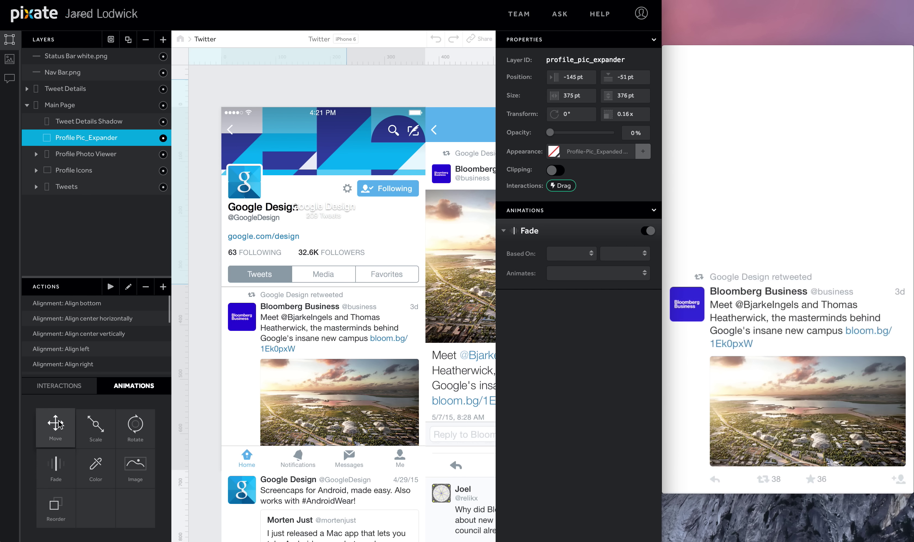
Step: Add Fade, Move, Scale, Scale, Move and Fade animations, in that order, to the Profile Pic_Expander layer
drag(55, 433, 71, 141)
drag(96, 425, 68, 138)
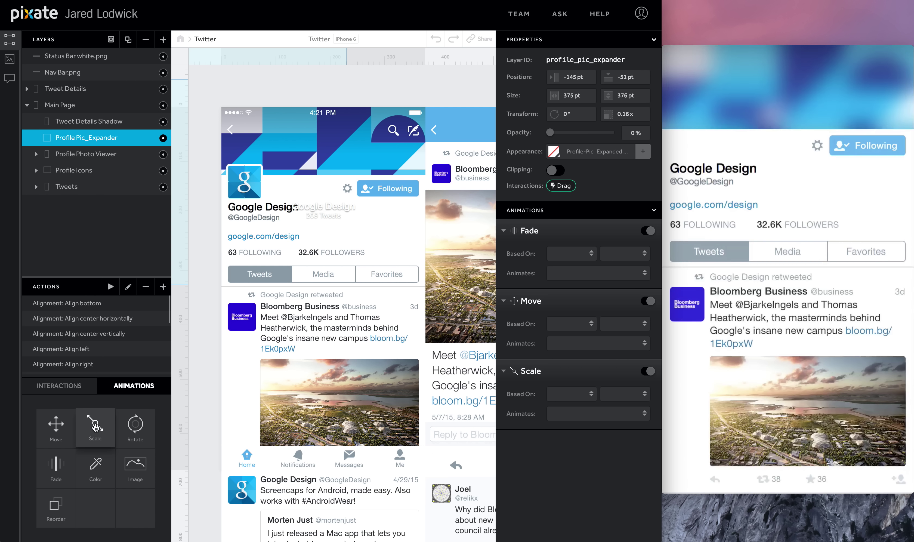
drag(96, 427, 67, 138)
drag(56, 423, 65, 138)
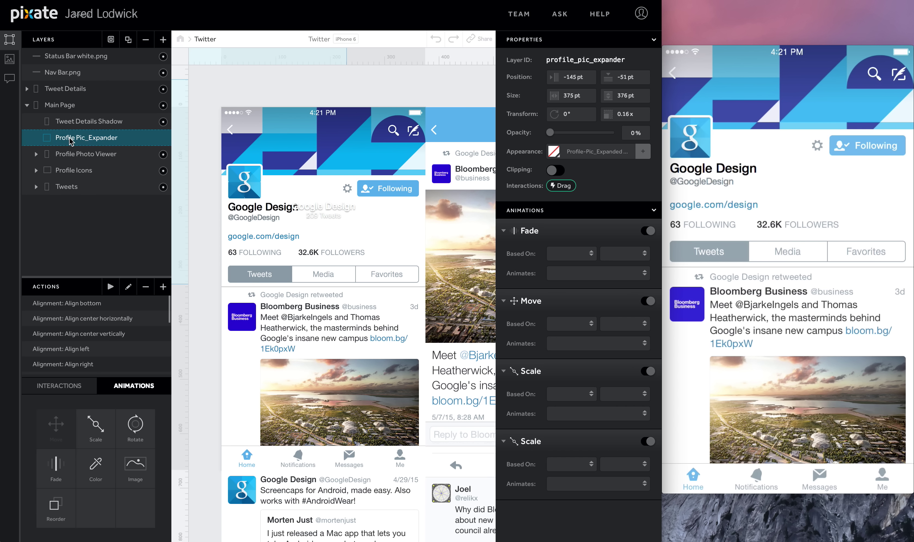
drag(56, 464, 81, 143)
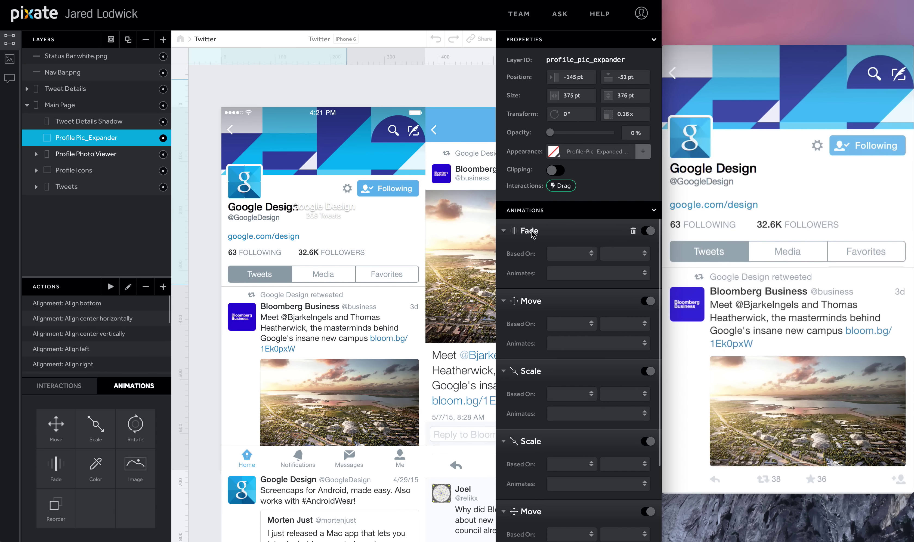
Step: Rename Profile Pic_Expander's first Fade, Move and Scale animations to Fade In, Move In and Scale Up
click(532, 234)
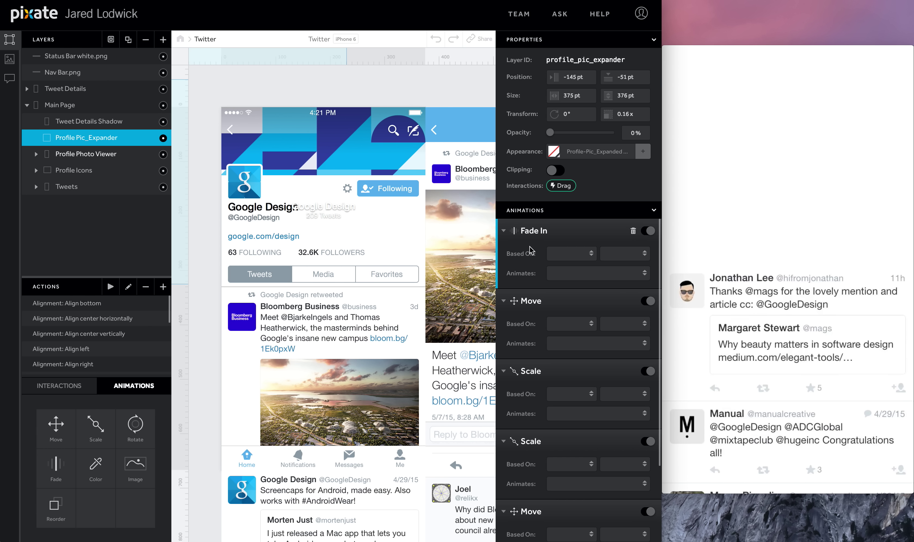
click(534, 301)
text(In)
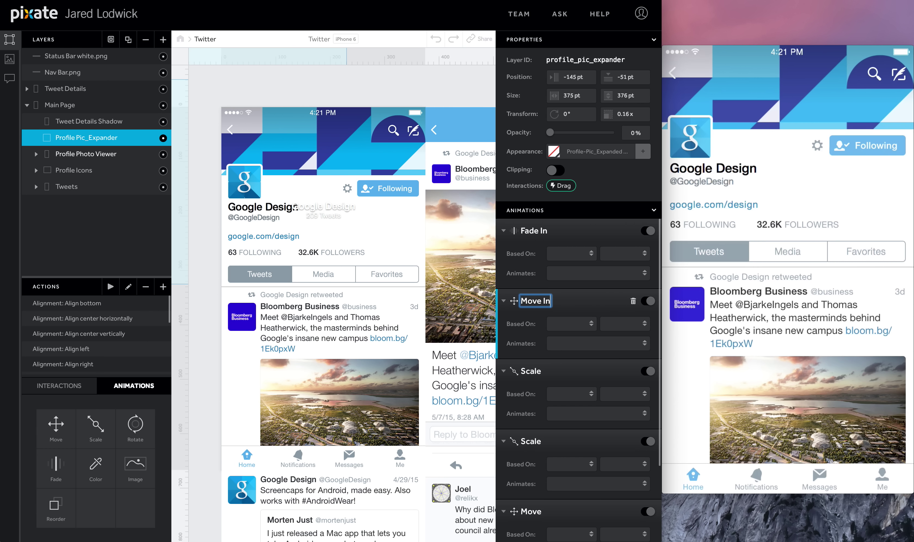
key(Return)
click(532, 371)
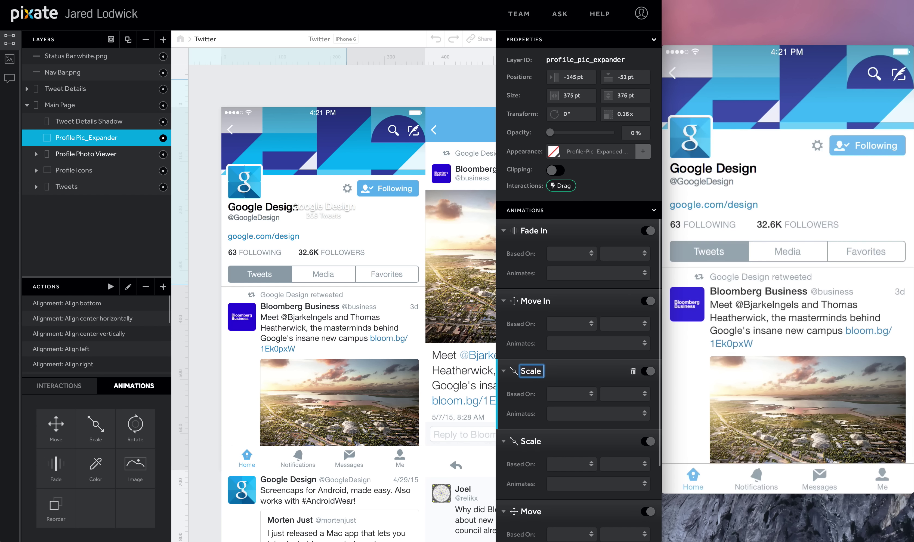
text(Up)
key(Return)
Step: Trigger the Fade In animation by a tap on Profile Pic_Timeline.png, fading to 100% with a 0 s duration
click(573, 259)
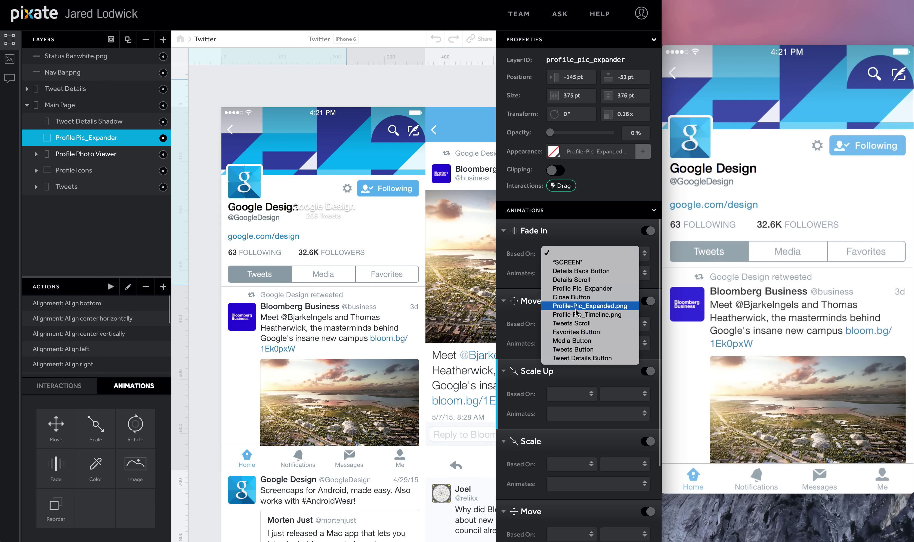
click(581, 315)
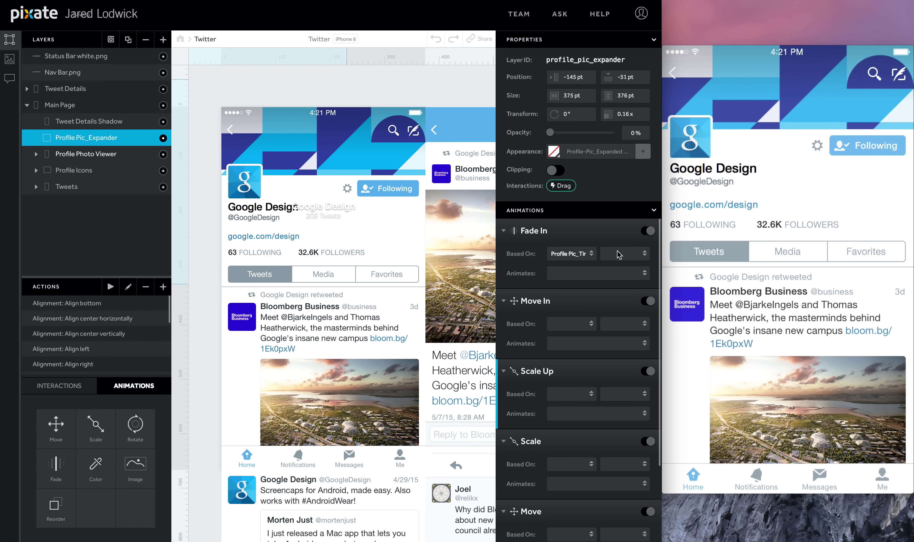
click(620, 254)
click(619, 262)
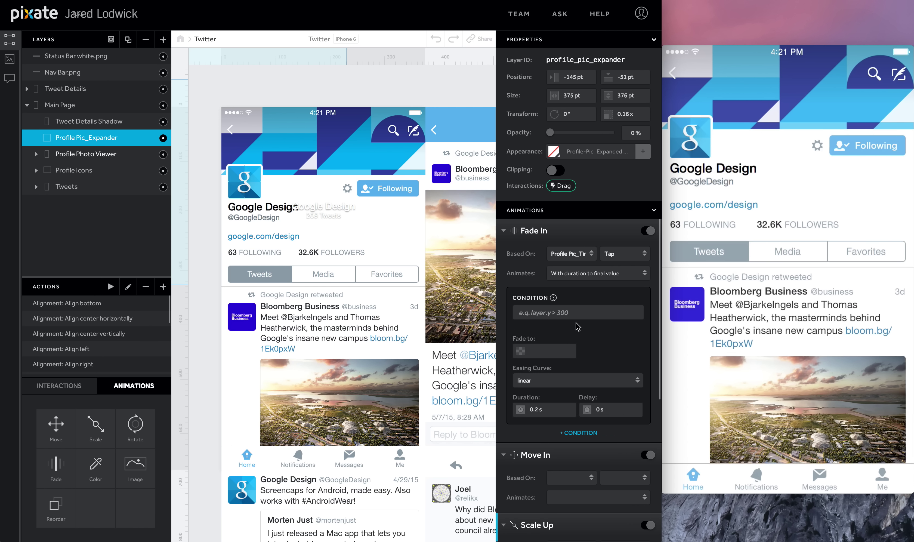
click(557, 346)
text(100)
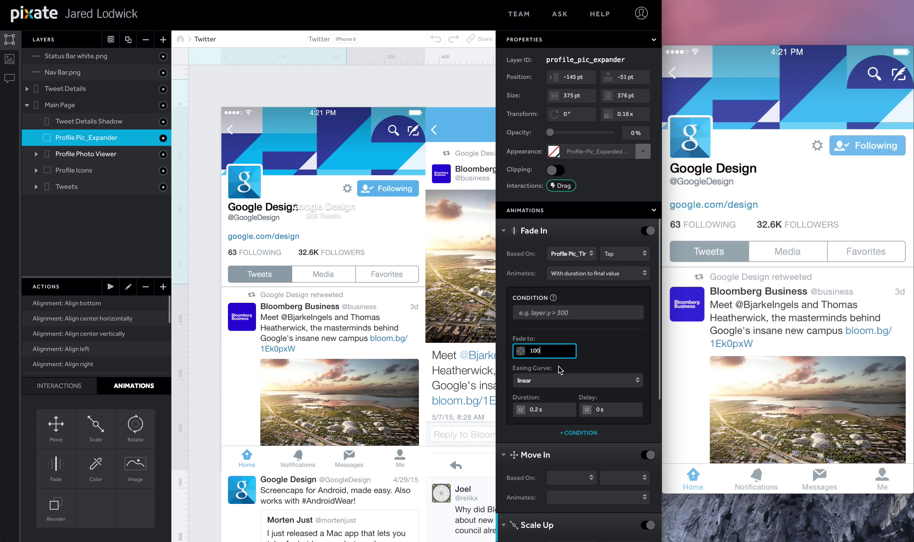
click(561, 409)
text(0)
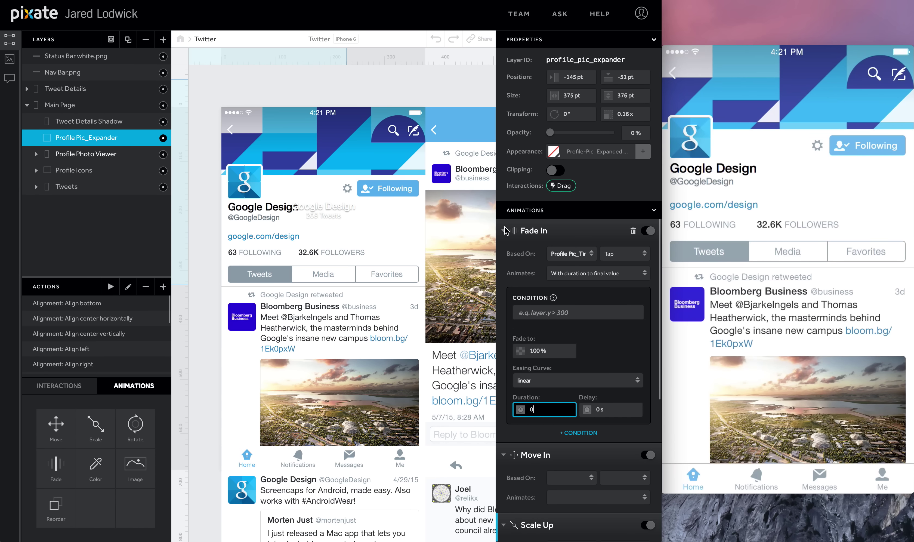
Step: Add the condition profile_pic_expander.opacity == 0 to the Fade In animation, reusing the layer's ID
click(550, 313)
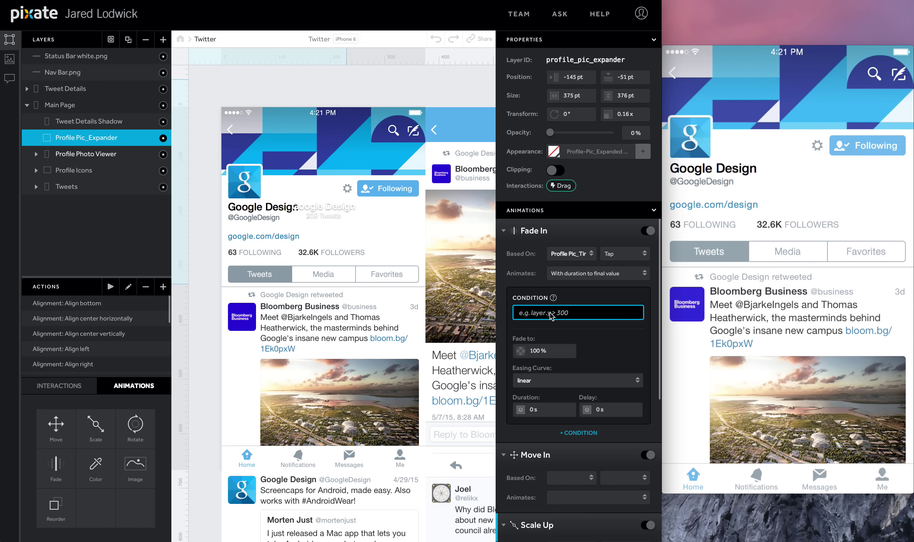
double_click(577, 62)
key(ctrl+c)
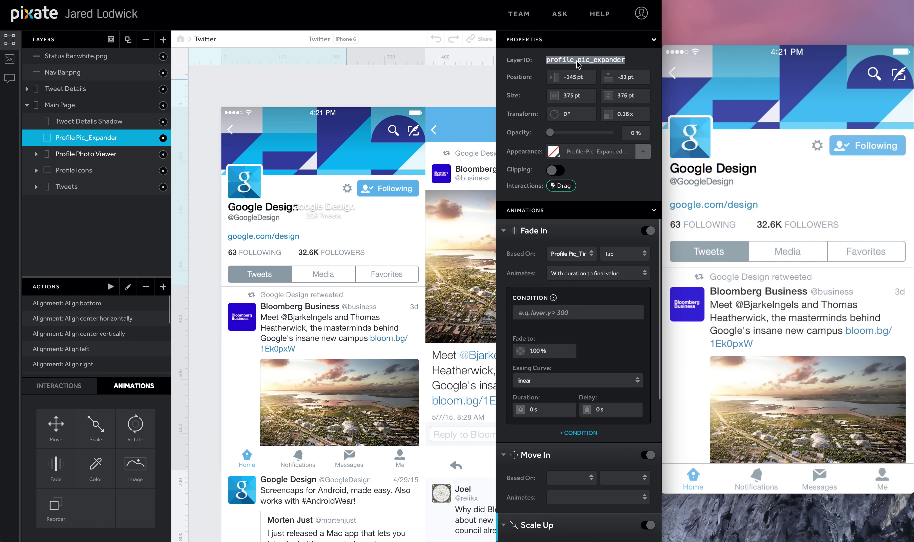
click(564, 313)
key(ctrl+v)
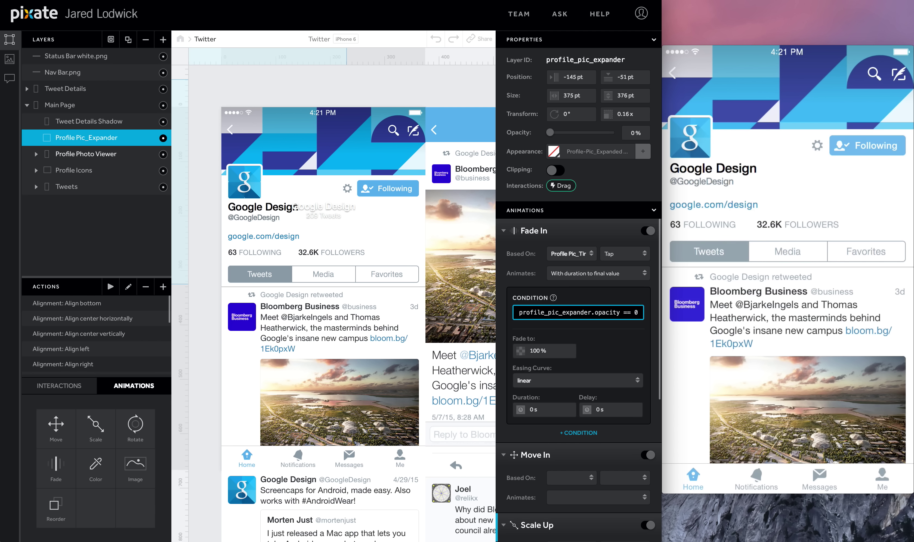
key(Return)
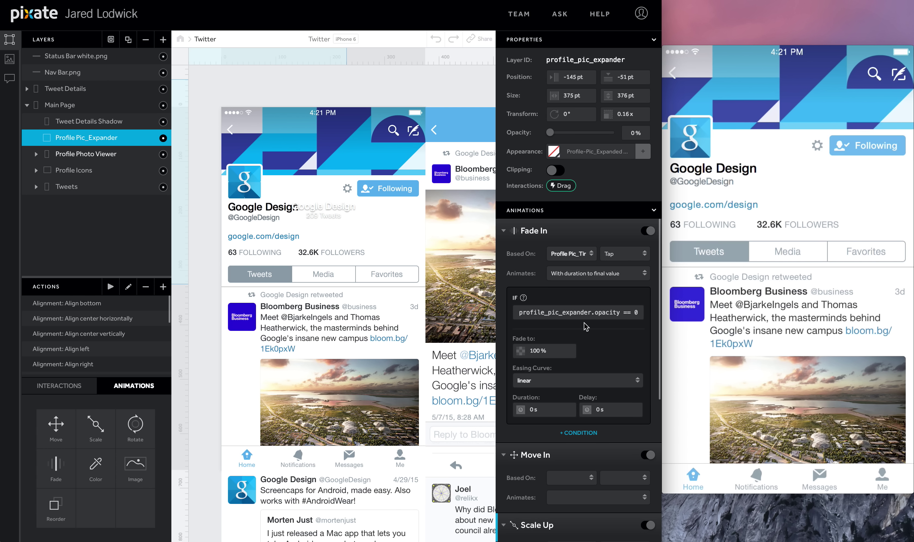
Step: Base the Move In animation on a tap of Profile Pic_Timeline.png
scroll(566, 358, down, 3)
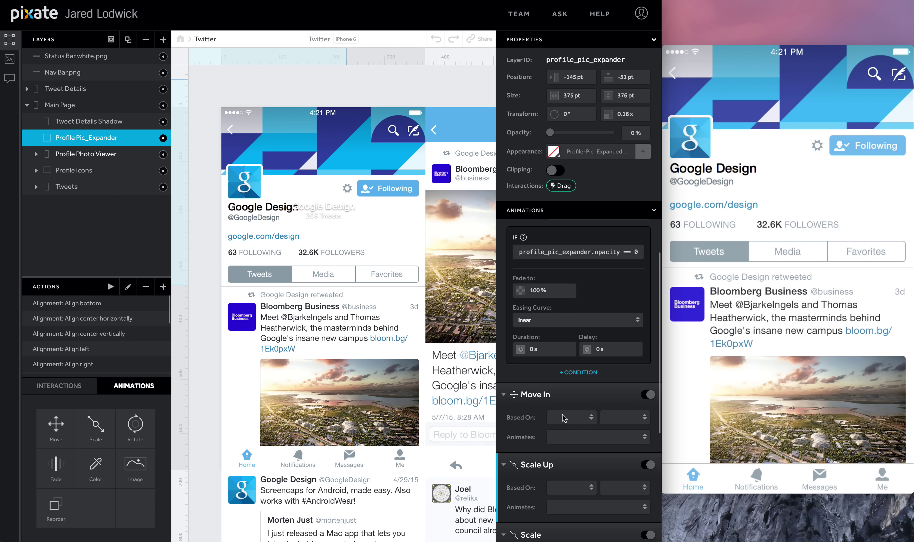
click(564, 418)
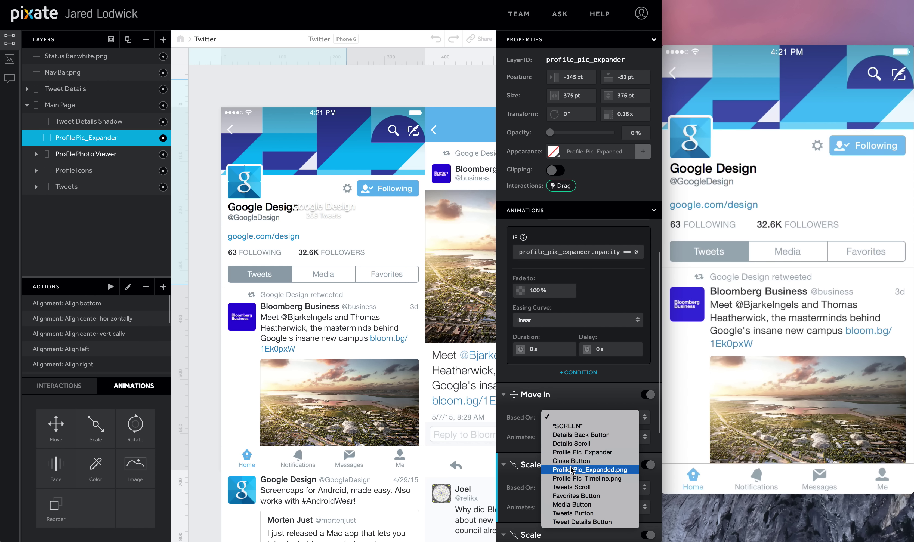
click(590, 478)
click(615, 419)
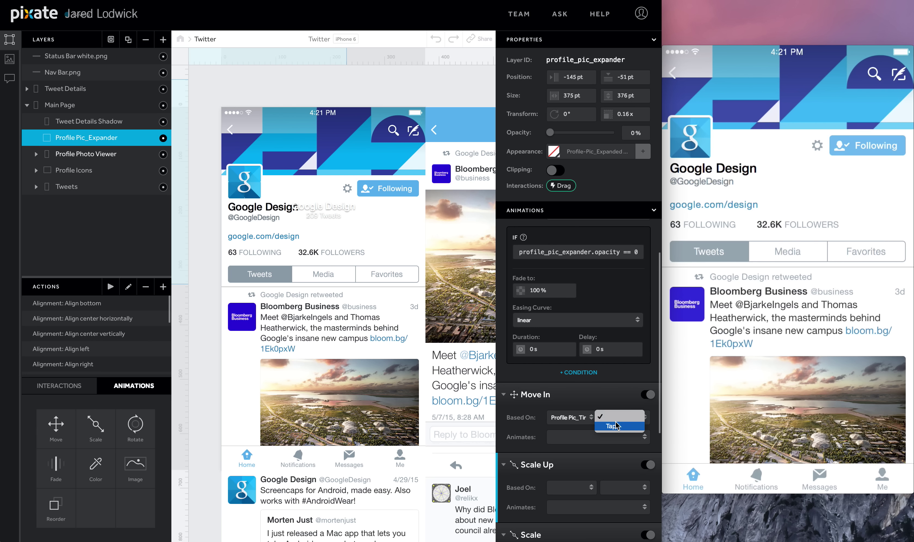
click(616, 422)
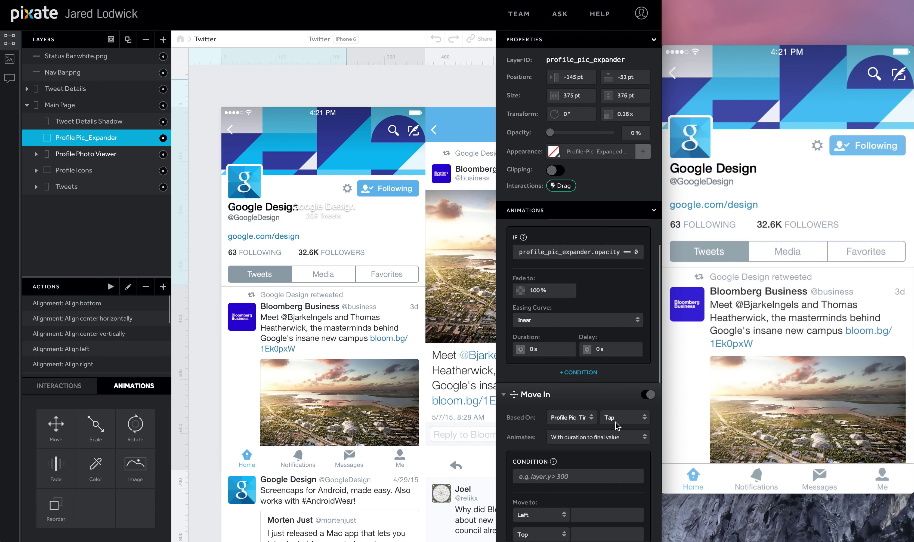
Step: Set the Move In animation's destination to left 0 pt and top 146 pt
scroll(609, 451, down, 2)
click(596, 479)
text(0)
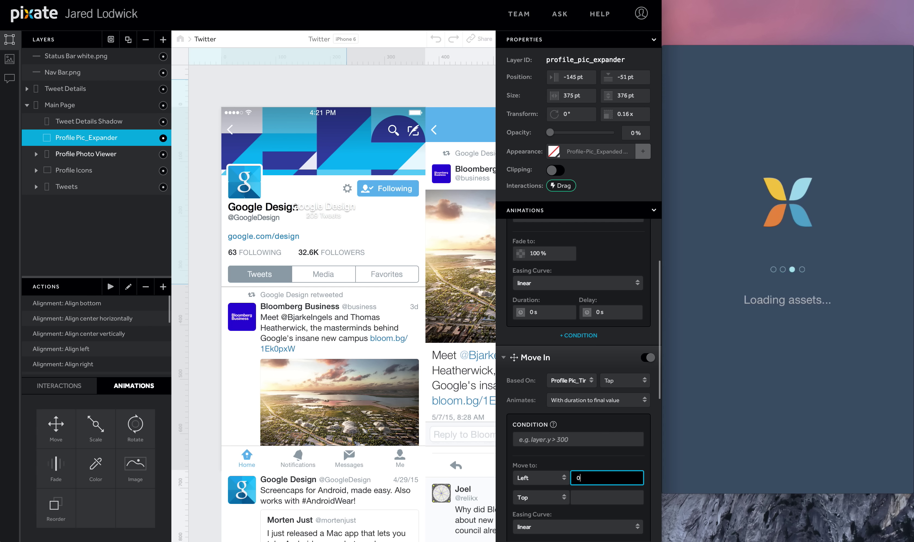
key(Tab)
text(14)
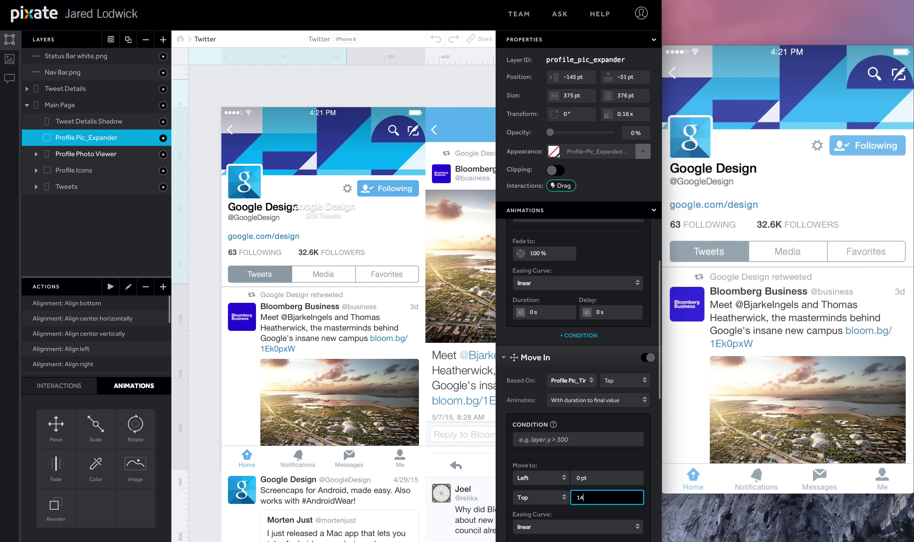
text(6)
scroll(581, 464, down, 2)
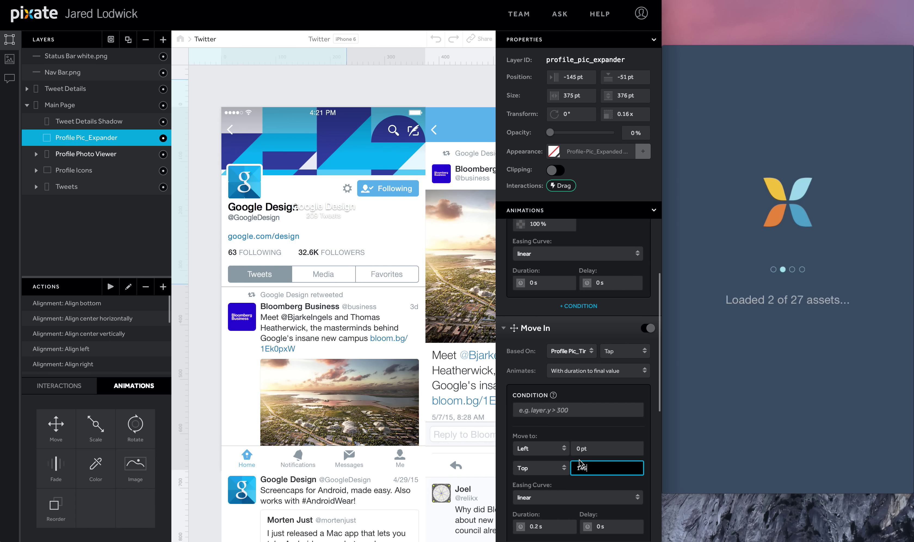
scroll(551, 471, up, 4)
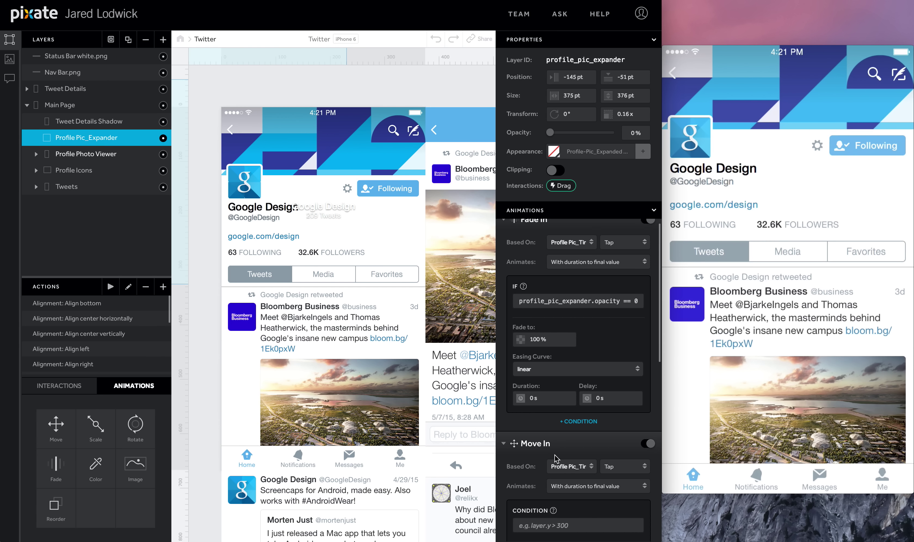
Step: Base the Scale Up animation on a tap of Profile Pic_Timeline.png
scroll(557, 431, down, 8)
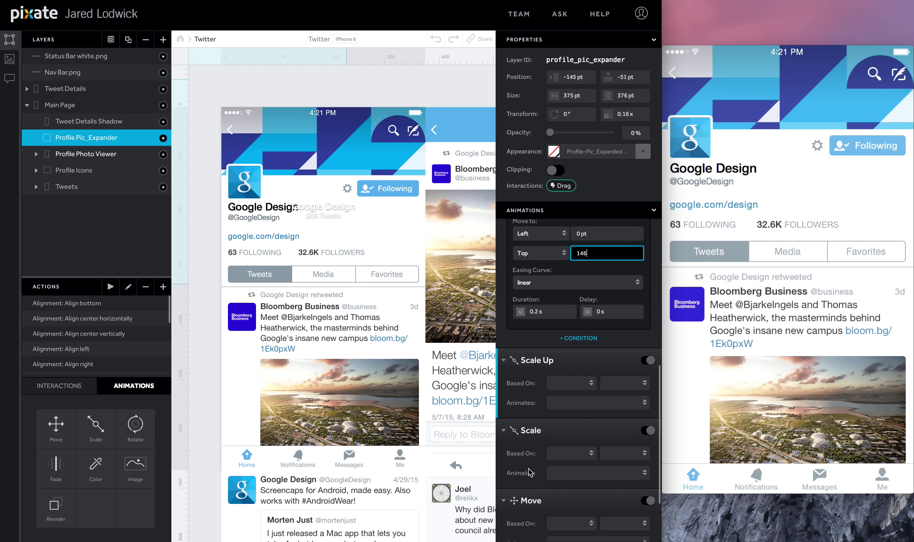
click(571, 370)
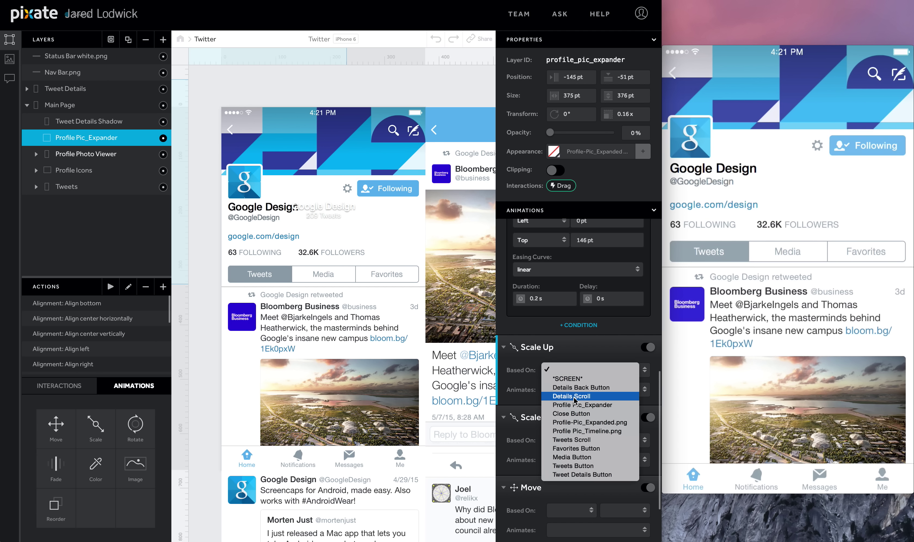
click(584, 431)
click(627, 371)
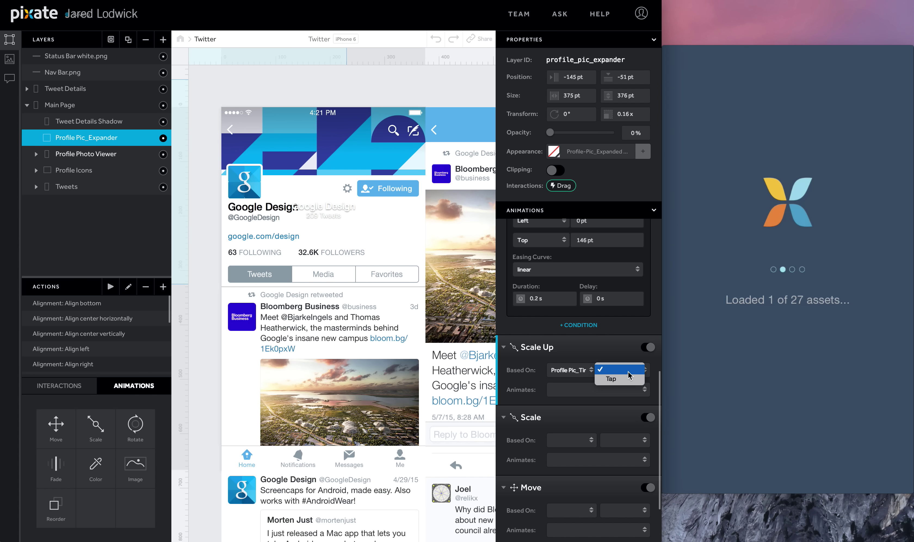
click(627, 379)
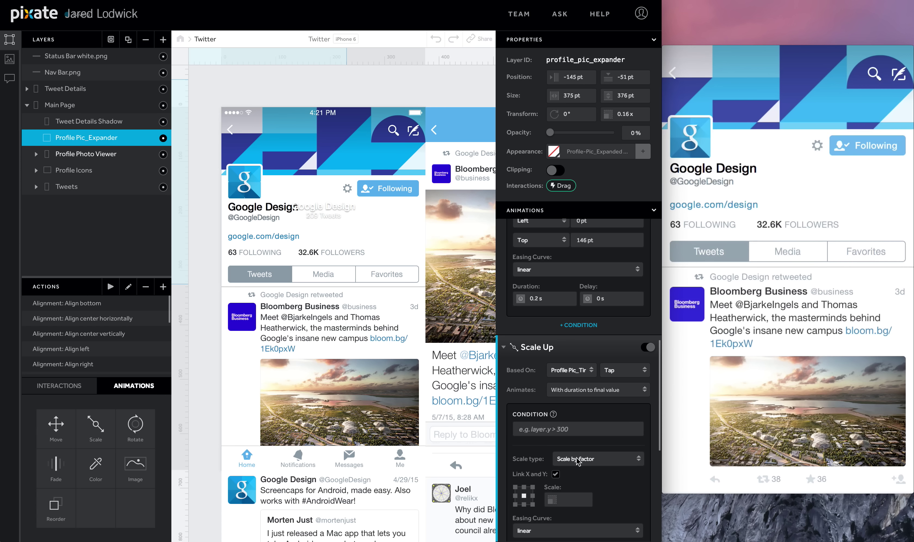
Step: Set the Scale Up animation's scale factor to 1x and its duration to 0.3 s
click(572, 498)
text(1)
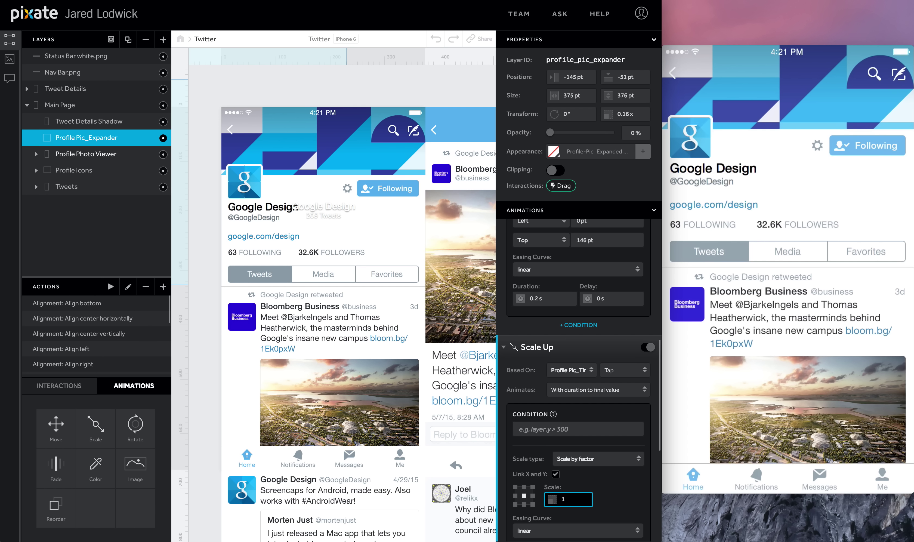
scroll(561, 502, down, 3)
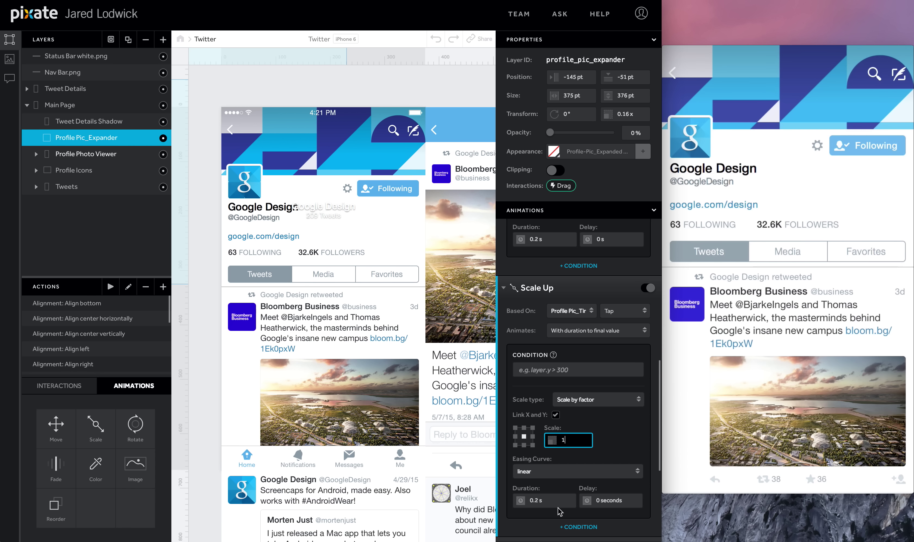
click(560, 501)
text(0.3)
key(Return)
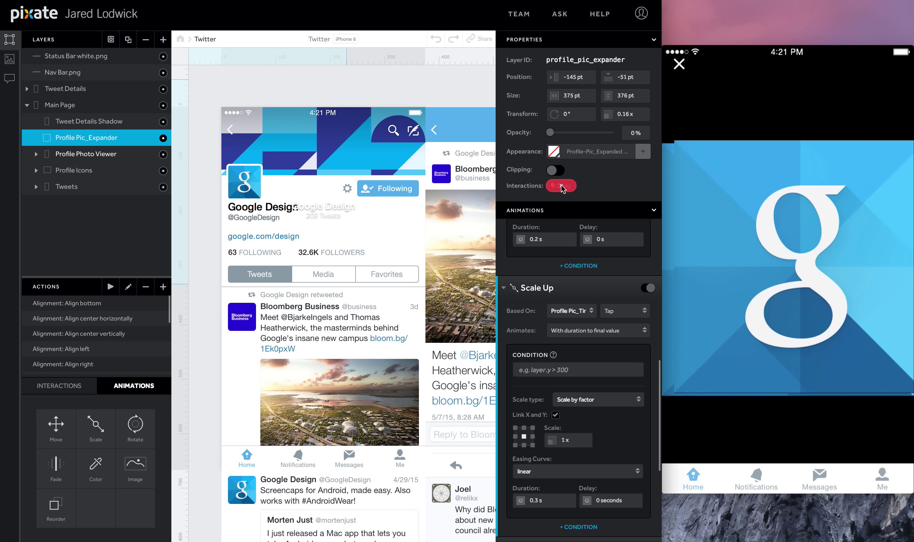
Step: Remove the Drag interaction from Profile Pic_Expander and collapse its Fade In, Move In and Scale Up animations
click(561, 186)
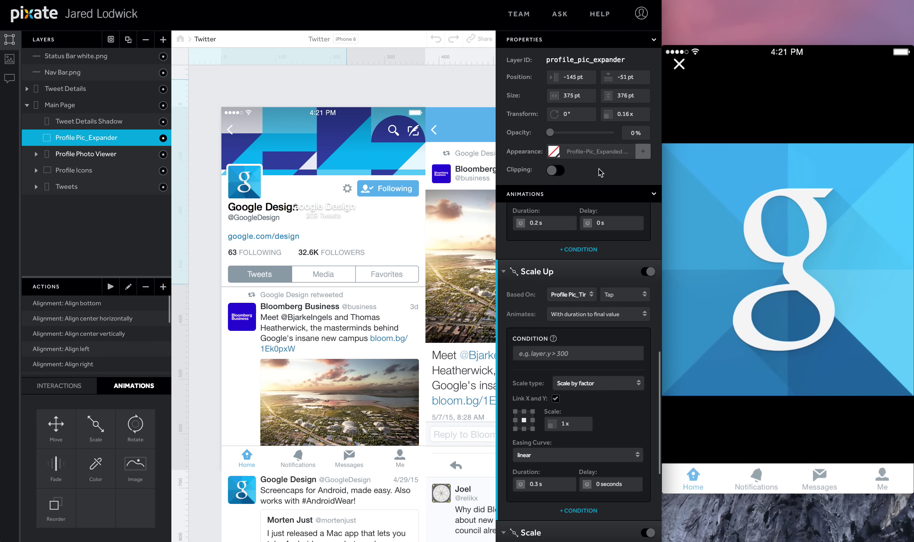
scroll(512, 219, up, 10)
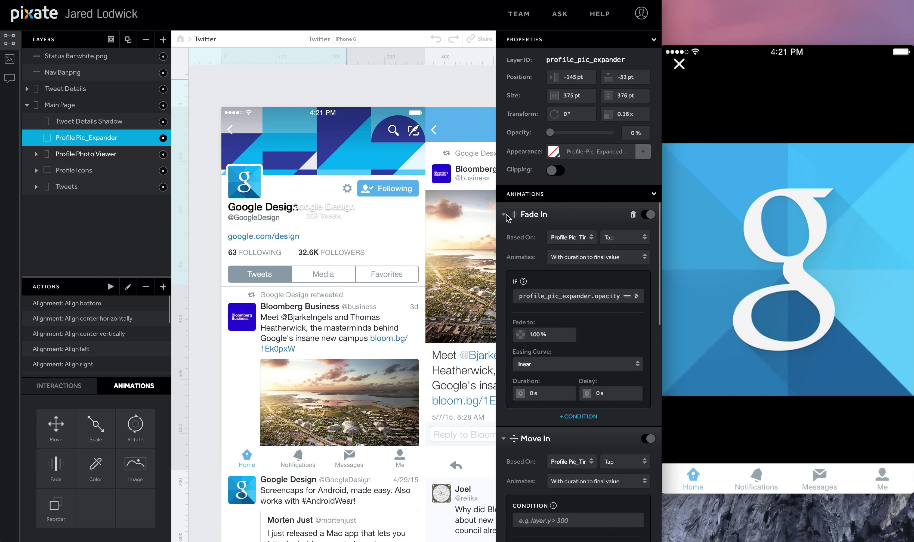
click(505, 215)
click(504, 240)
click(505, 267)
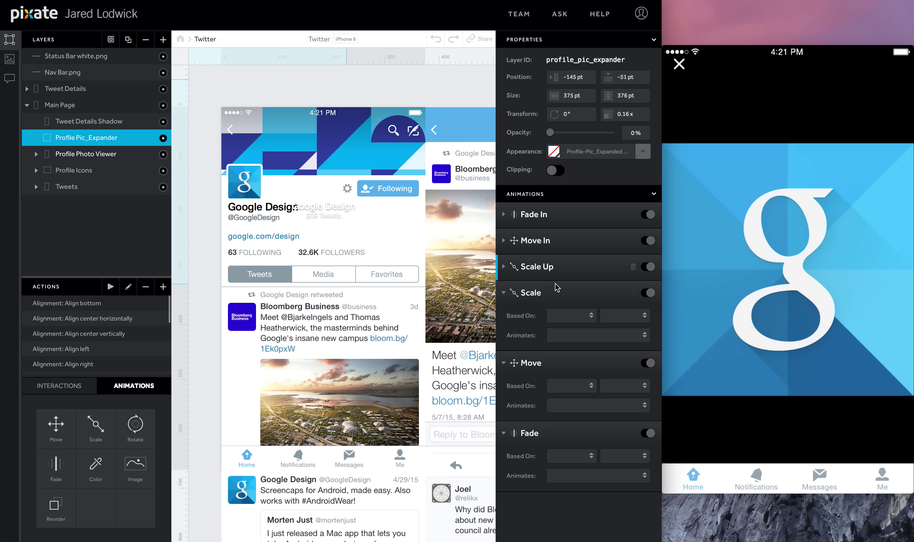
Step: Rename the remaining Scale, Move and Fade animations to Scale Down, Move Out and Fade Out
click(558, 315)
click(540, 294)
click(539, 293)
double_click(535, 293)
text(Down)
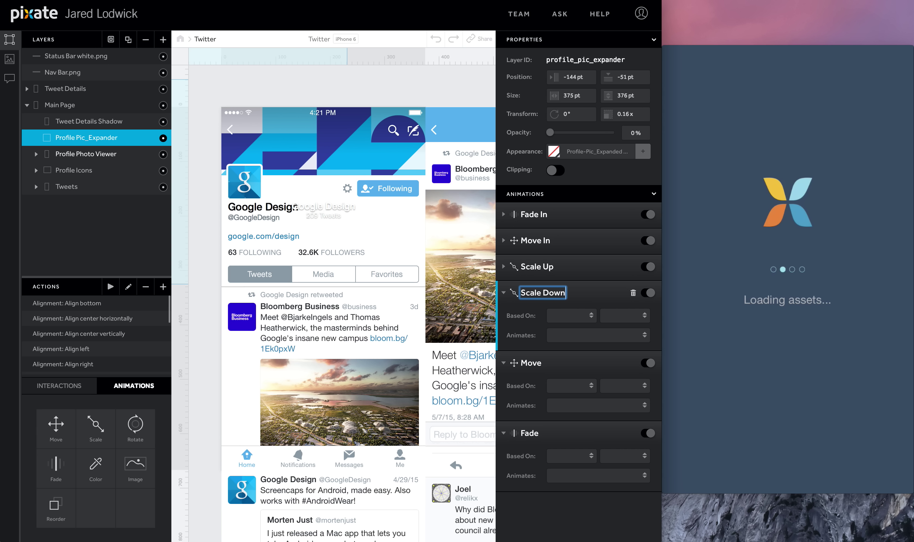
key(Return)
double_click(531, 363)
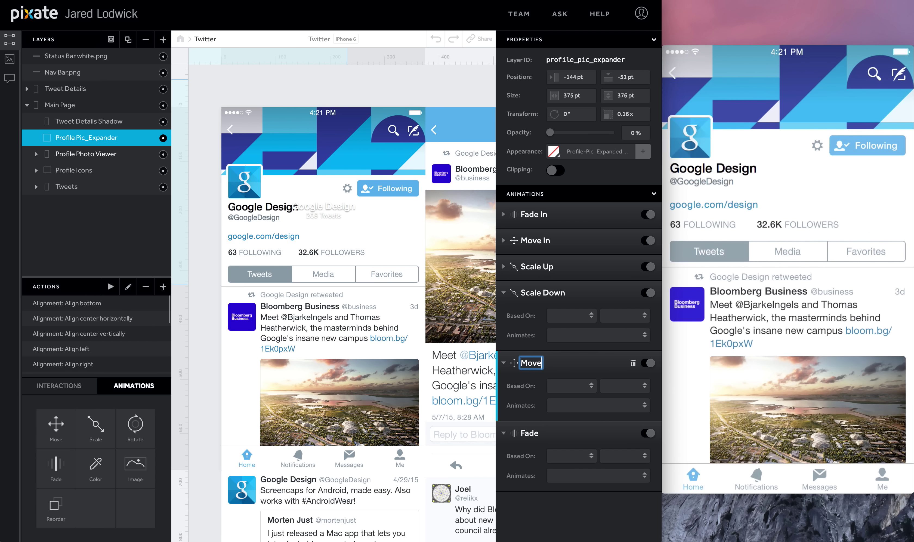
text(Out)
double_click(534, 433)
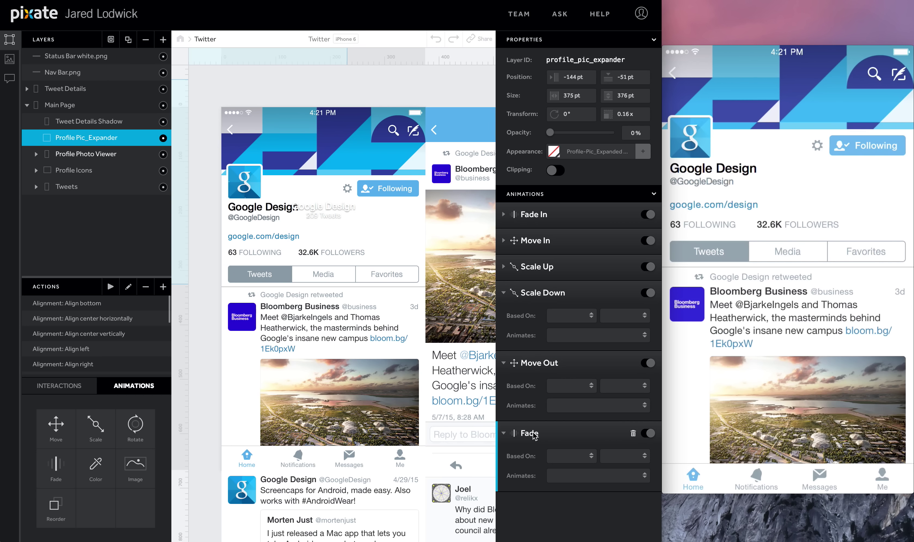
text(Out)
key(Return)
Step: Base the Scale Down animation on a tap of Profile Pic_Timeline.png
click(570, 315)
click(584, 367)
click(627, 319)
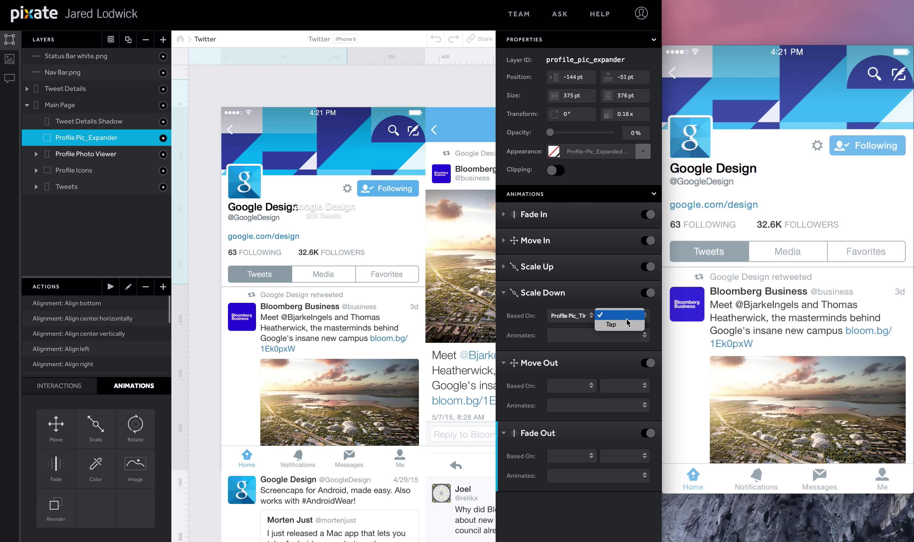
click(624, 326)
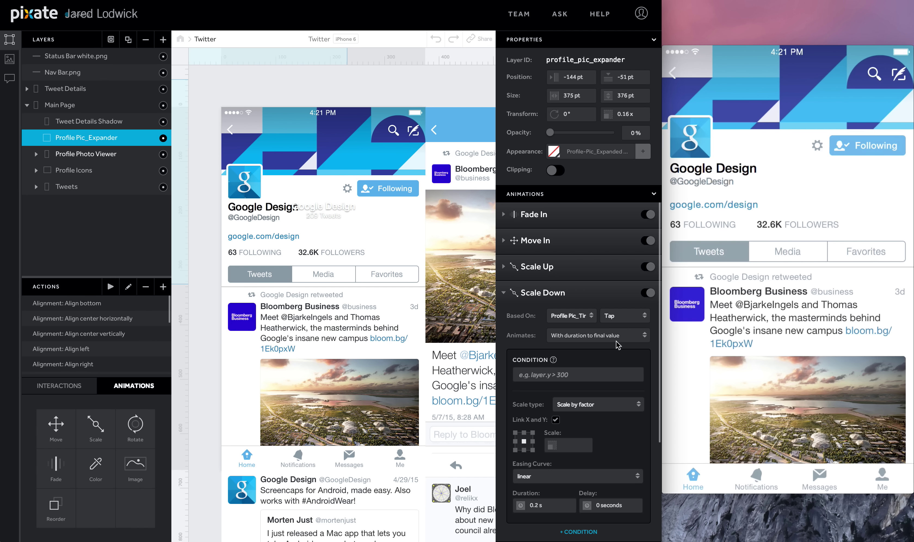
Step: Set the Scale Down animation's scale factor to 0.16x, its duration to 0 s and its delay to 0.4 seconds
click(569, 442)
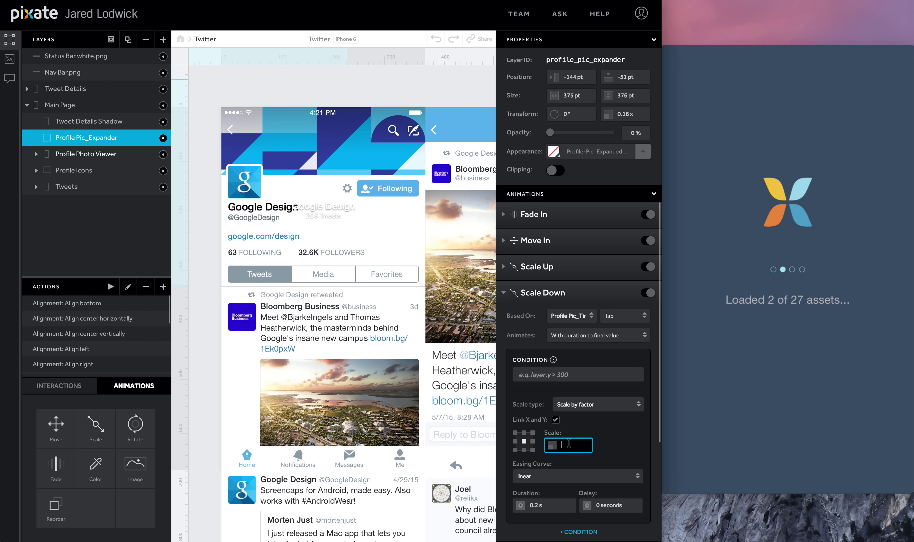
text(.16)
scroll(568, 443, down, 2)
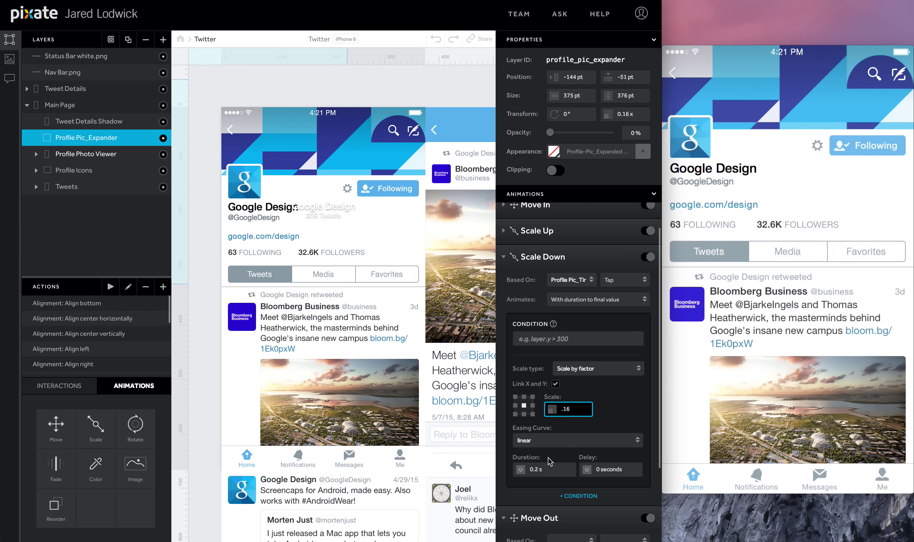
click(550, 466)
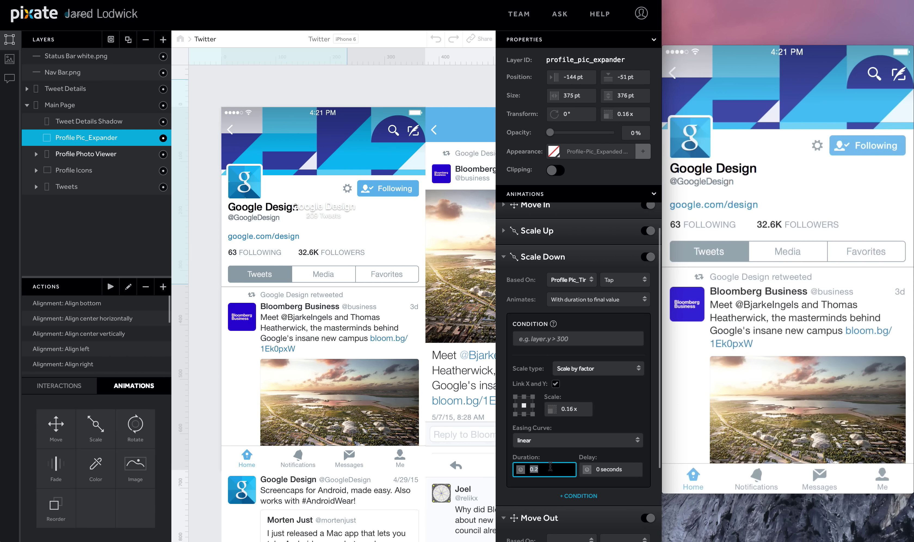
text(0)
key(Tab)
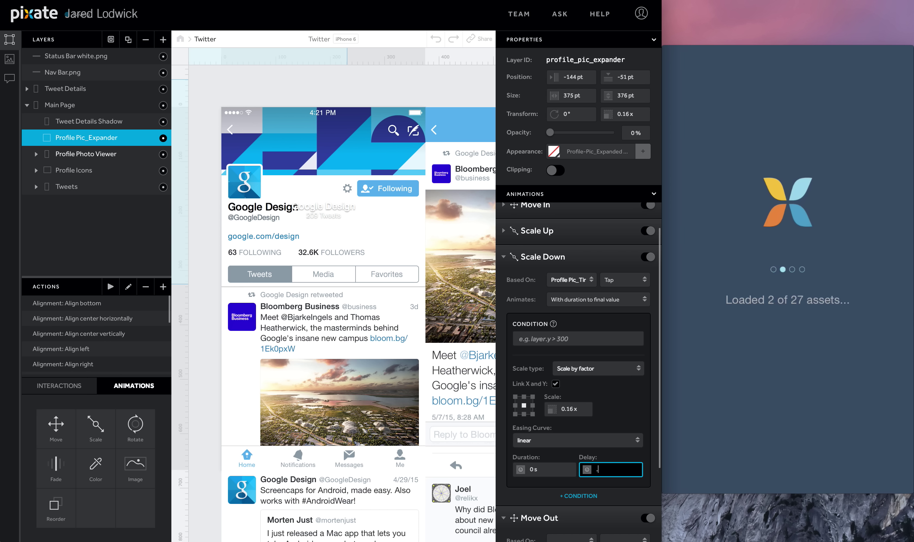
text(.4)
key(Return)
Step: Collapse the Scale Down animation and base the Move Out animation on a tap of Profile Pic_Timeline.png
scroll(538, 481, down, 5)
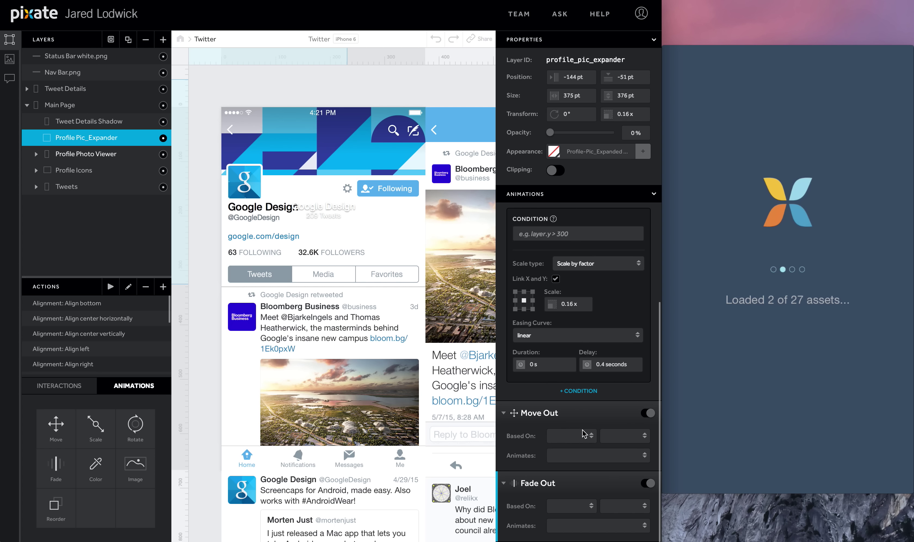
click(584, 435)
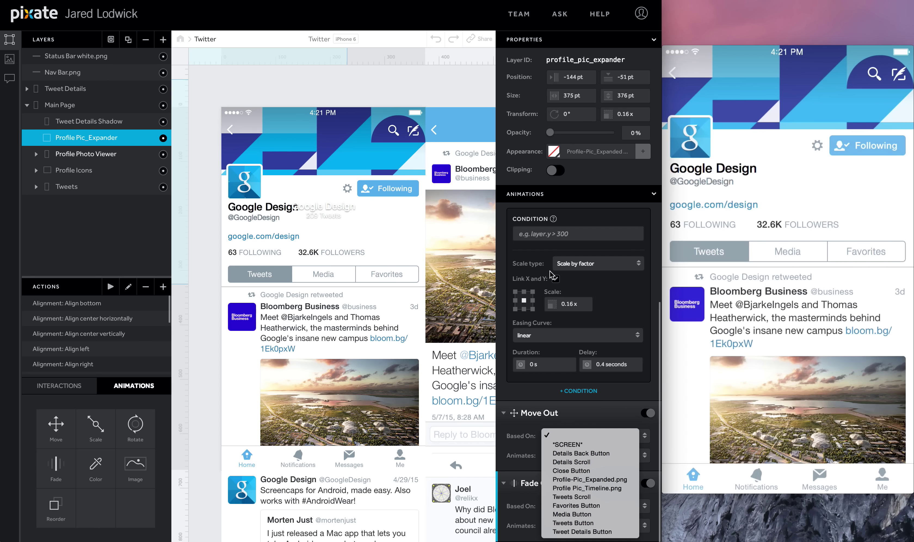
click(553, 277)
scroll(545, 271, up, 3)
click(505, 240)
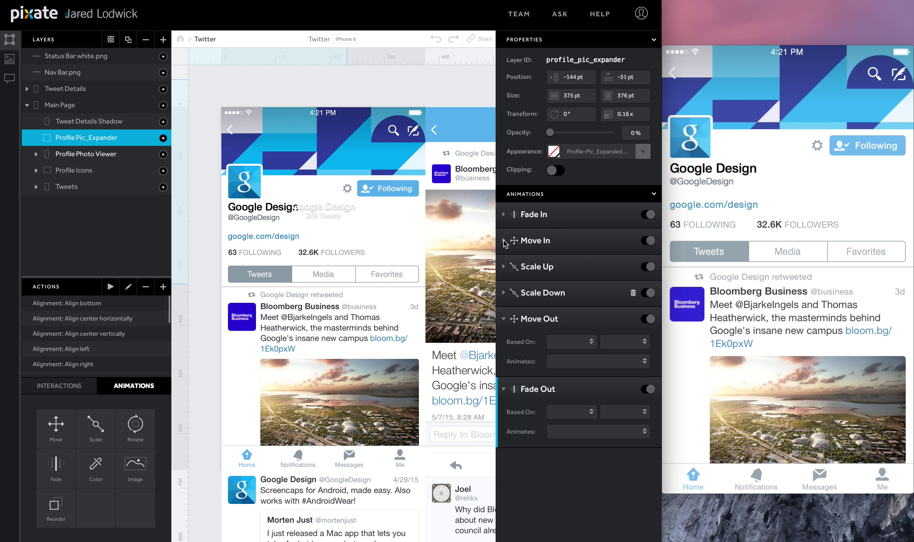
click(574, 345)
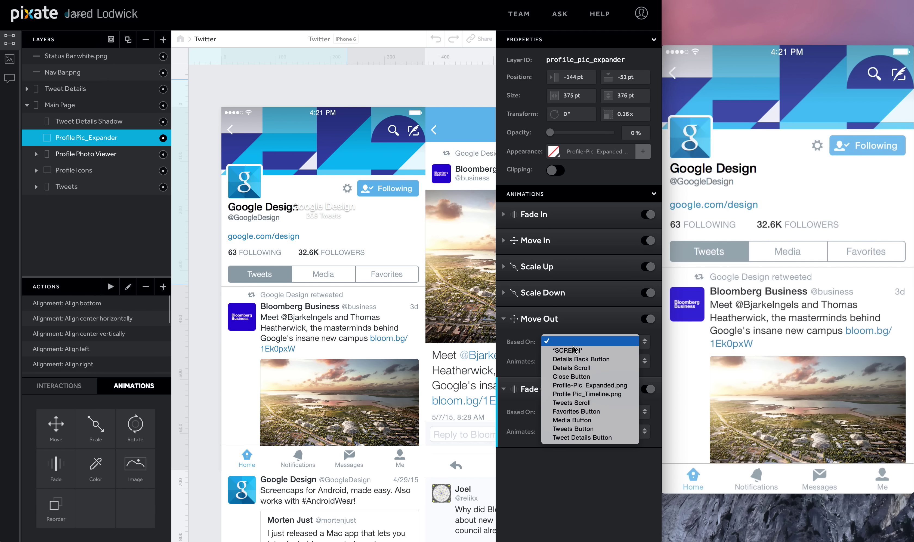
click(581, 395)
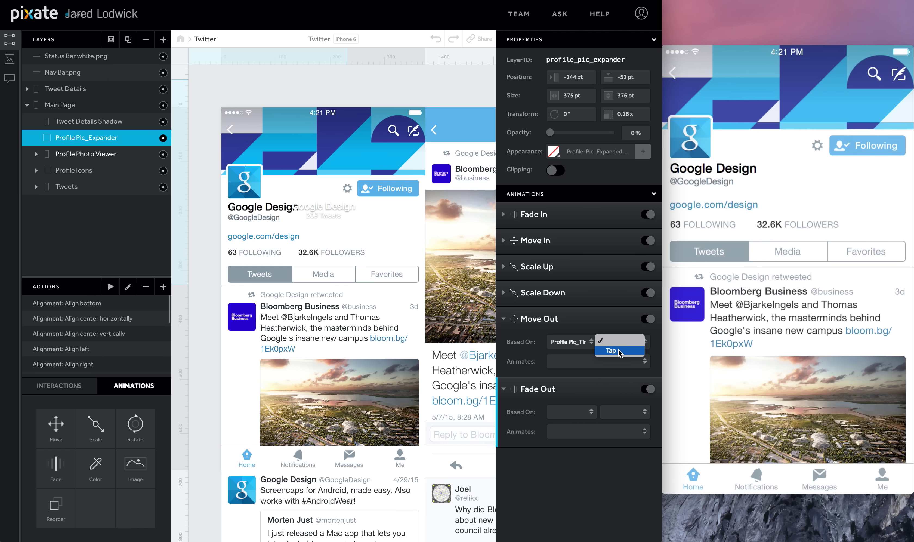
click(618, 351)
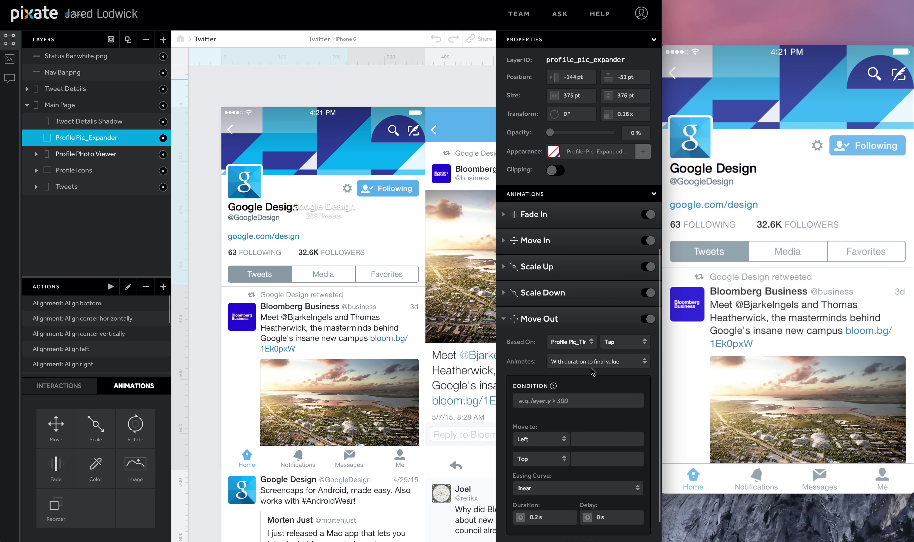
Step: Set Profile Pic_Expander's left position to -145 pt and the Move Out animation's destination to left -145 pt, top -51 pt
click(588, 441)
text(-144)
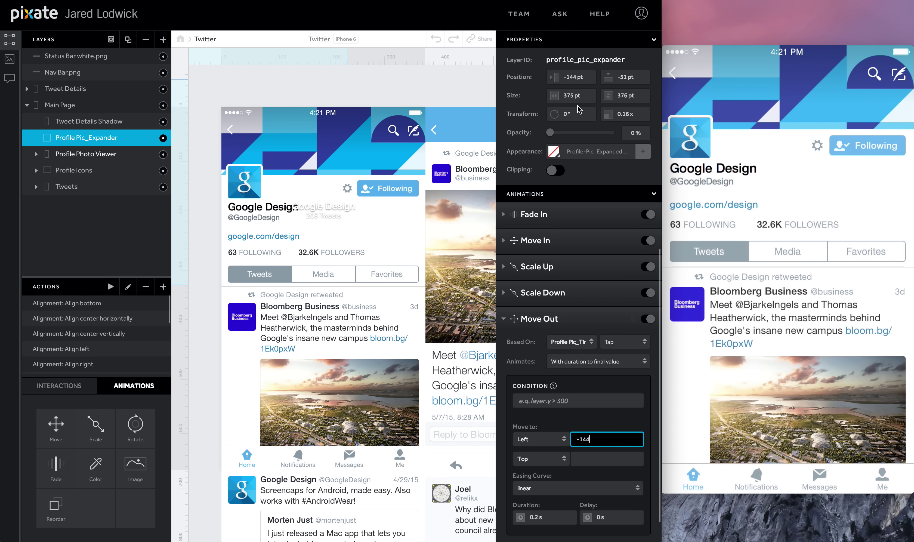
click(585, 77)
text(-145)
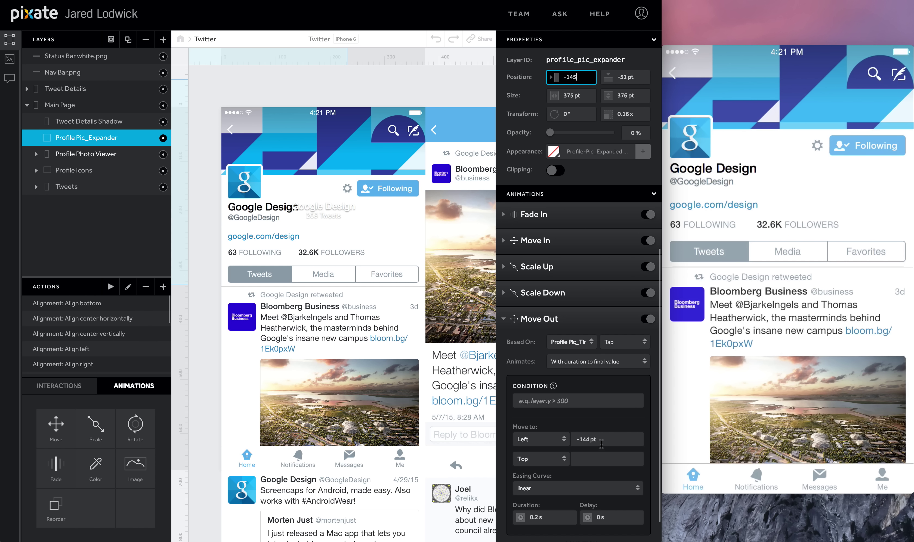
click(602, 444)
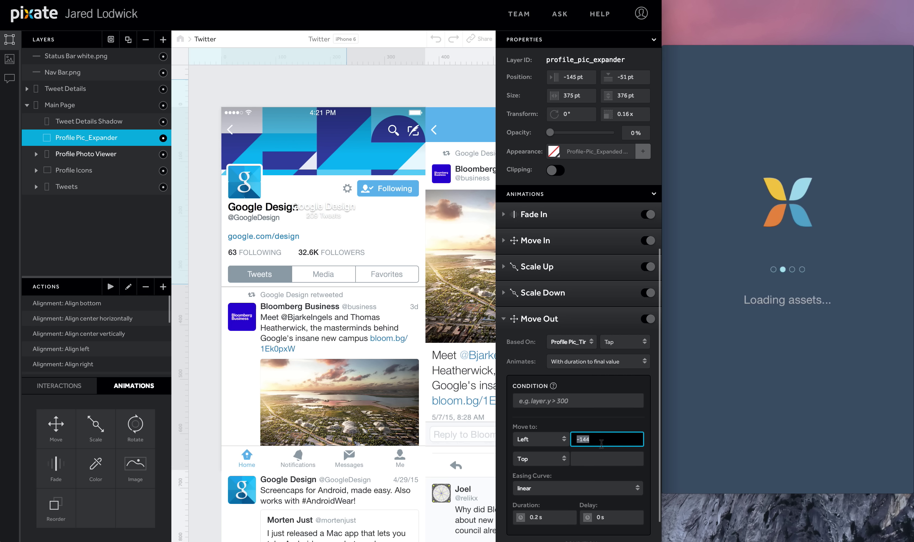
text(-145)
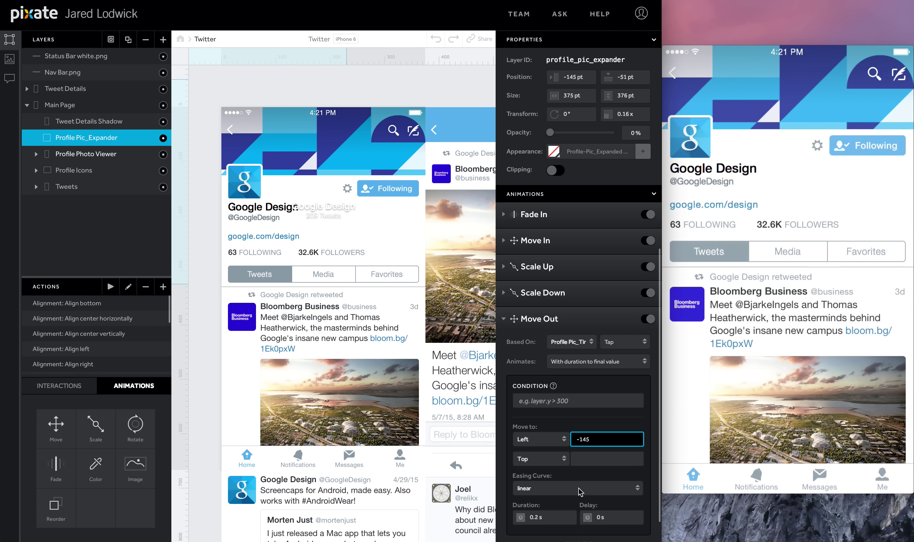
click(589, 459)
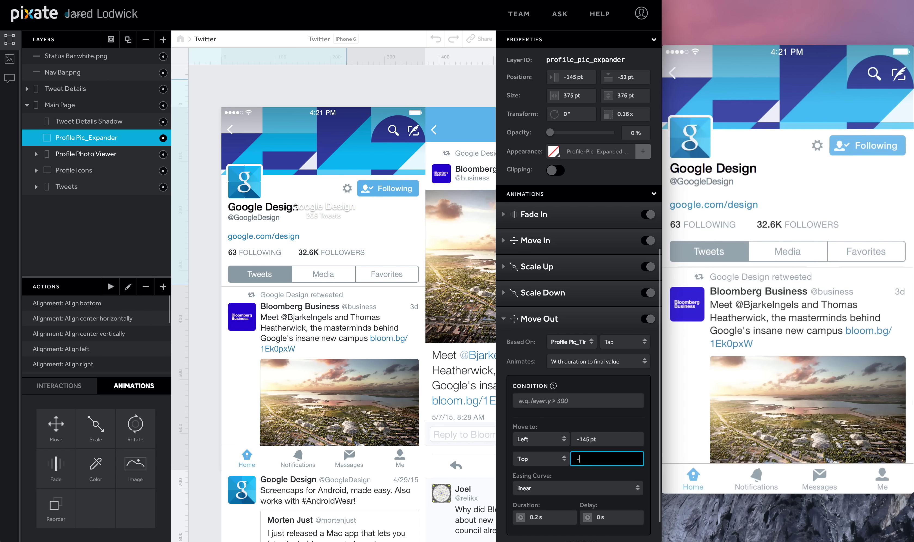
Step: Set the Move Out animation's duration to 0 s and its delay to 0.4 s, and collapse it
click(552, 517)
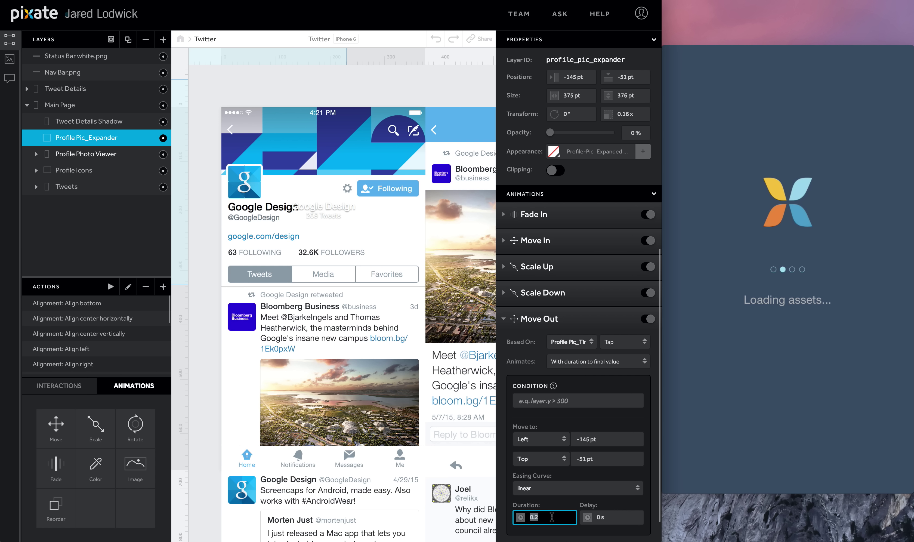
text(0)
key(Tab)
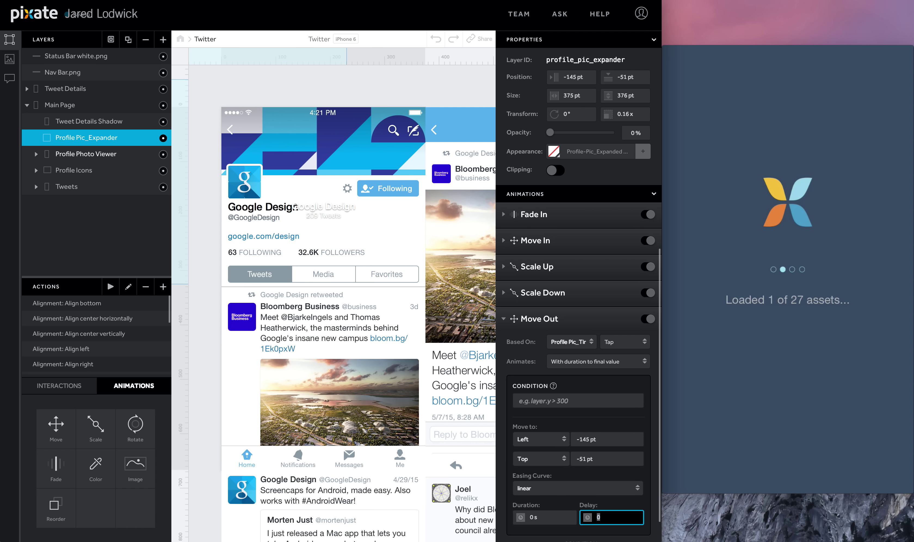
text(0.4)
key(Return)
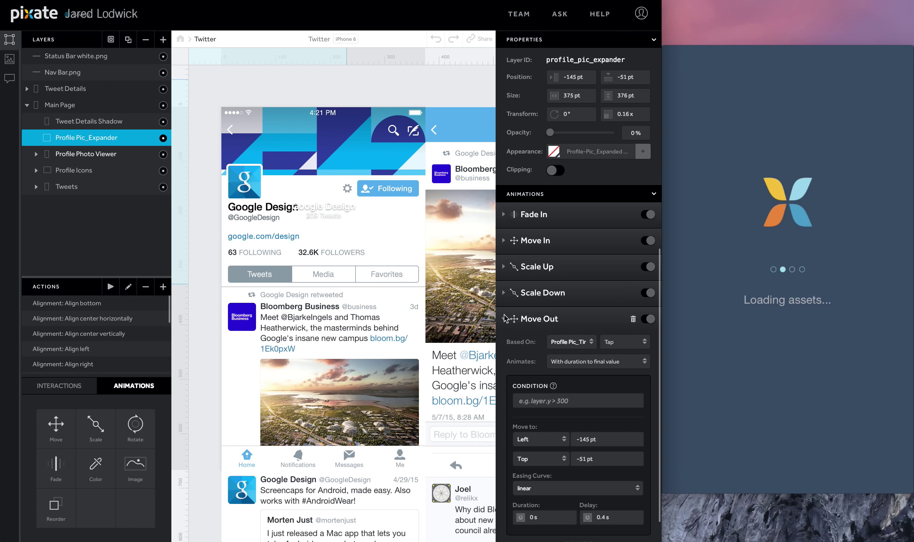
click(56, 464)
Step: Base the Fade Out animation on a tap of Profile Pic_Timeline.png
click(566, 371)
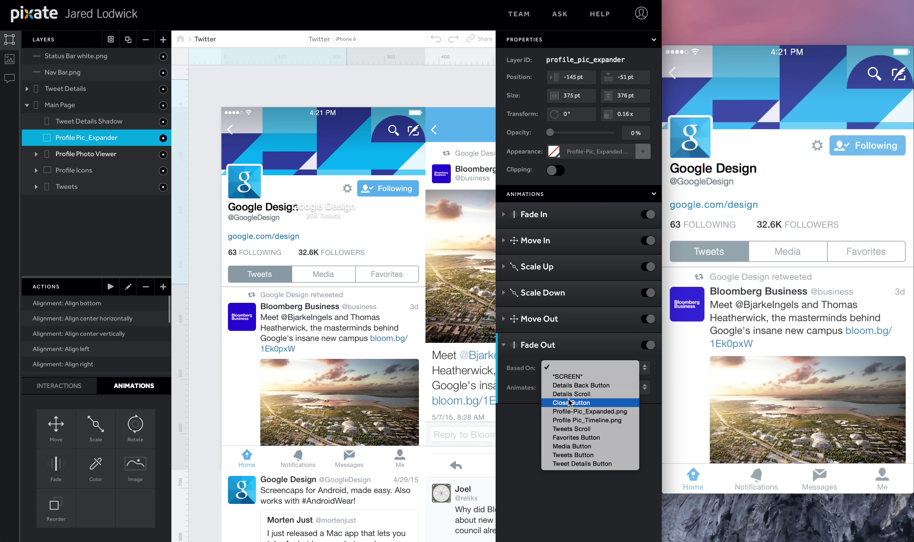
click(590, 419)
click(621, 370)
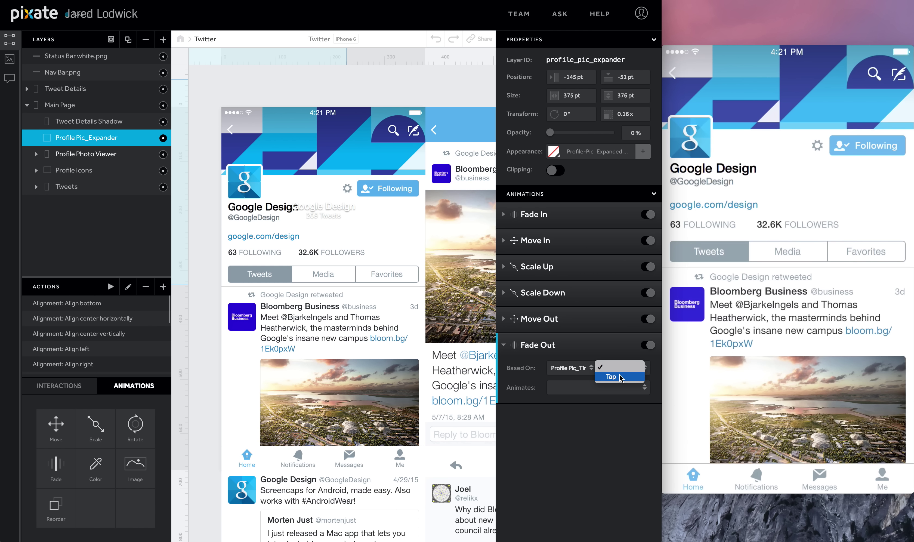
click(618, 377)
Step: Make the Fade Out animation fade to 0% with a duration of 0 s and a delay of 0.4 s, and collapse it
click(566, 465)
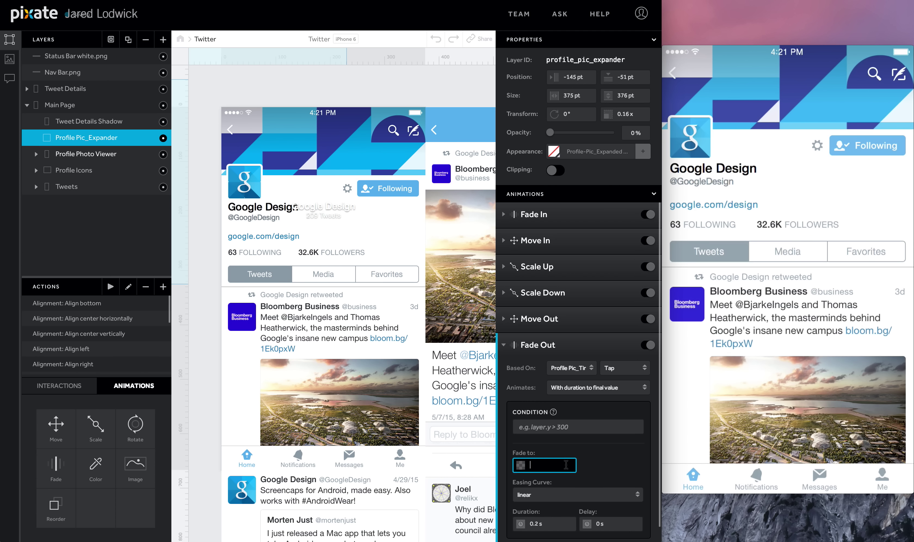
key(Tab)
text(0)
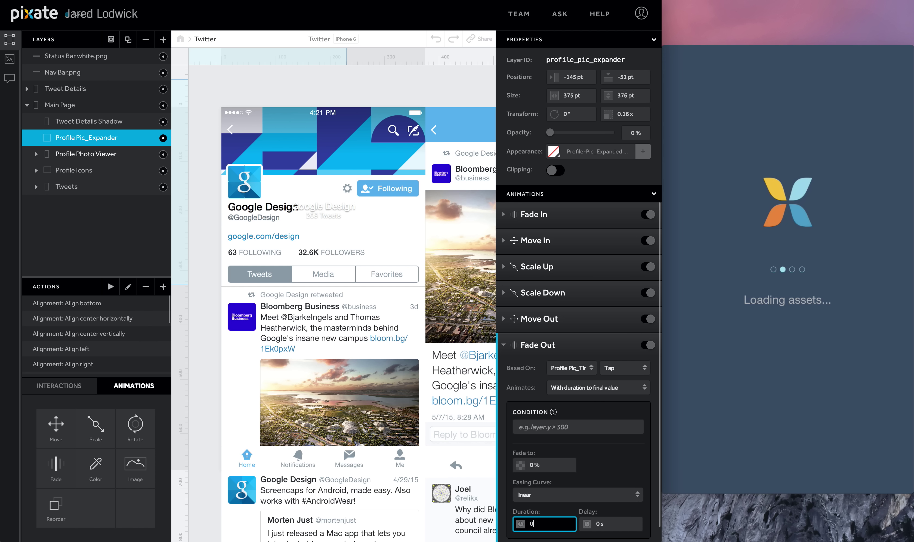
key(Tab)
text(0.4)
key(Return)
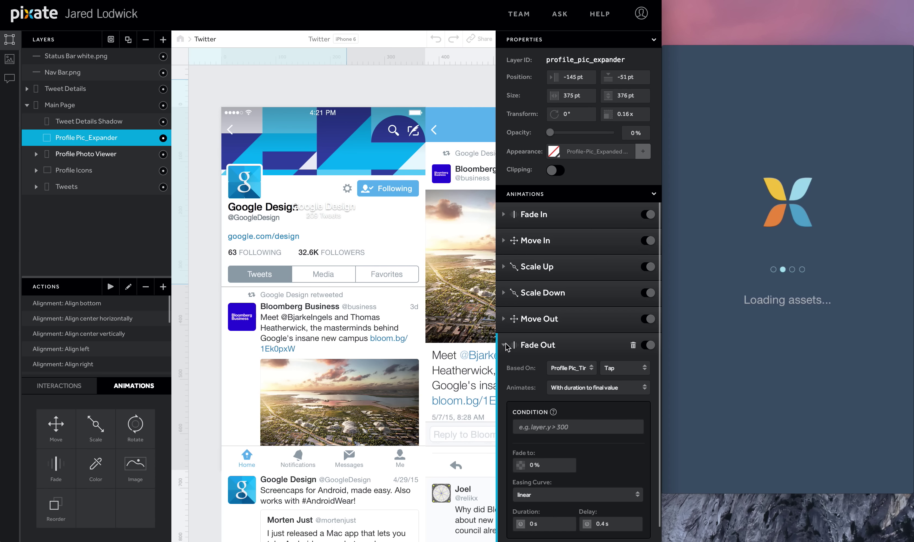
click(507, 346)
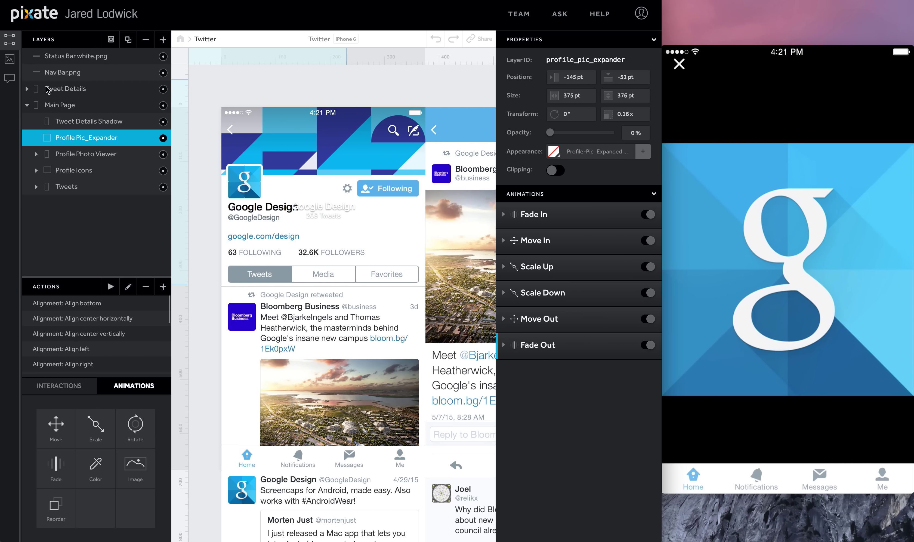
Step: Add three Fade animations to the Nav Bar.png layer
click(56, 75)
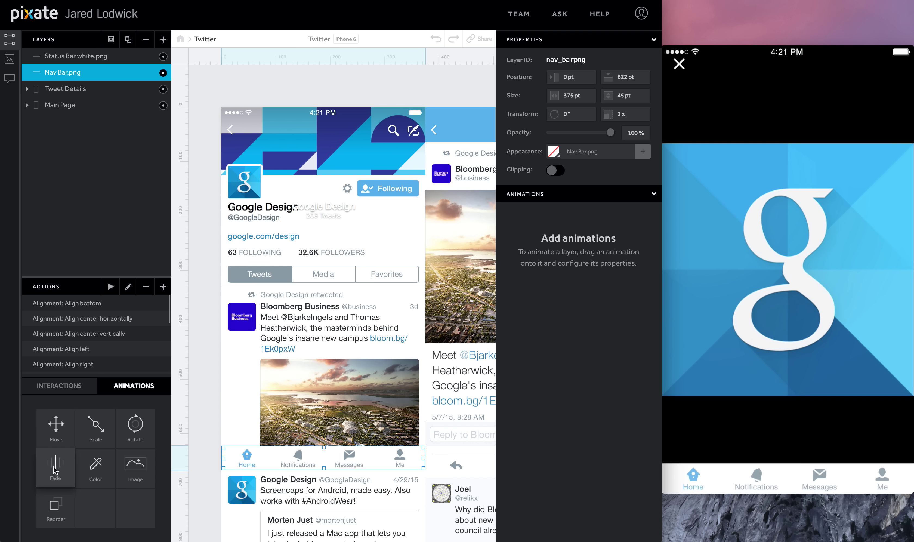
drag(55, 469, 75, 75)
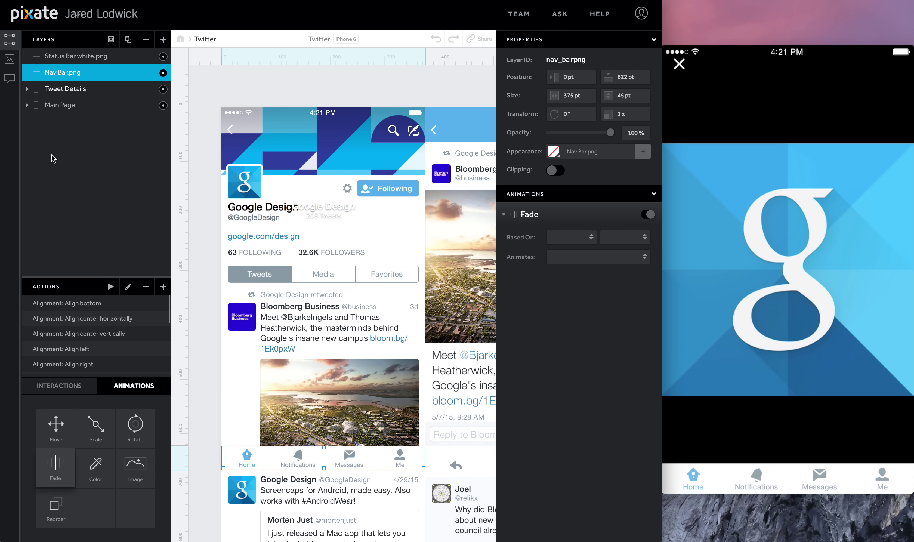
drag(55, 464, 71, 74)
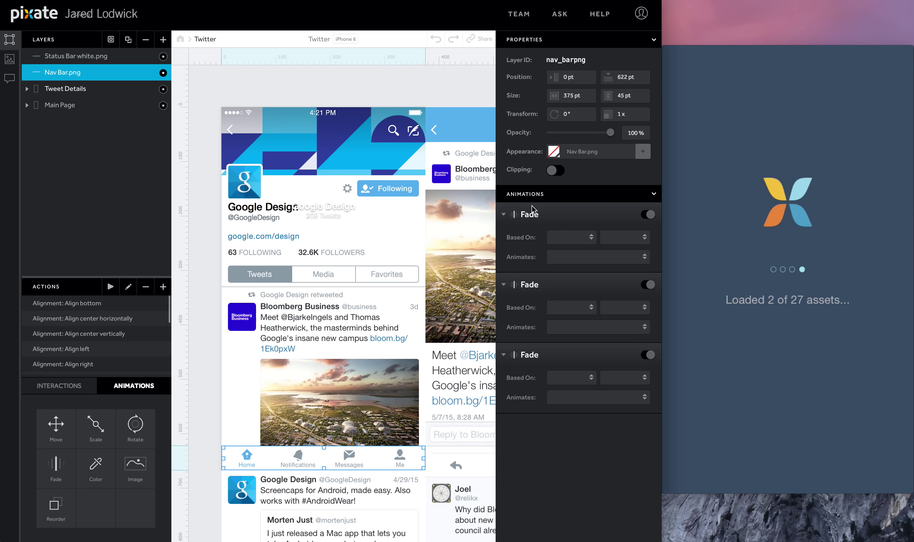
Step: Rename the three Nav Bar.png fades to Fade Out Pic Open, Fade In Pic CLose and Fade In Pic Toss
double_click(533, 214)
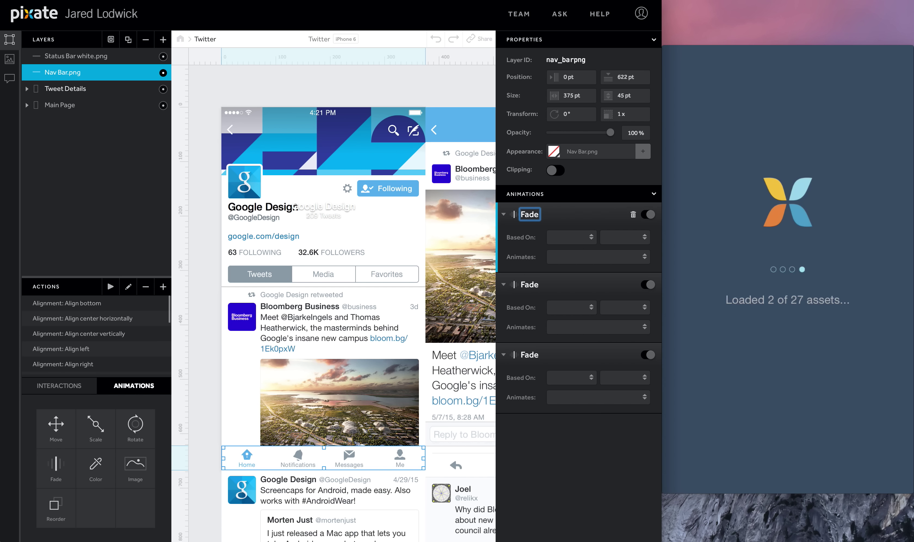
text(Out Pic Open)
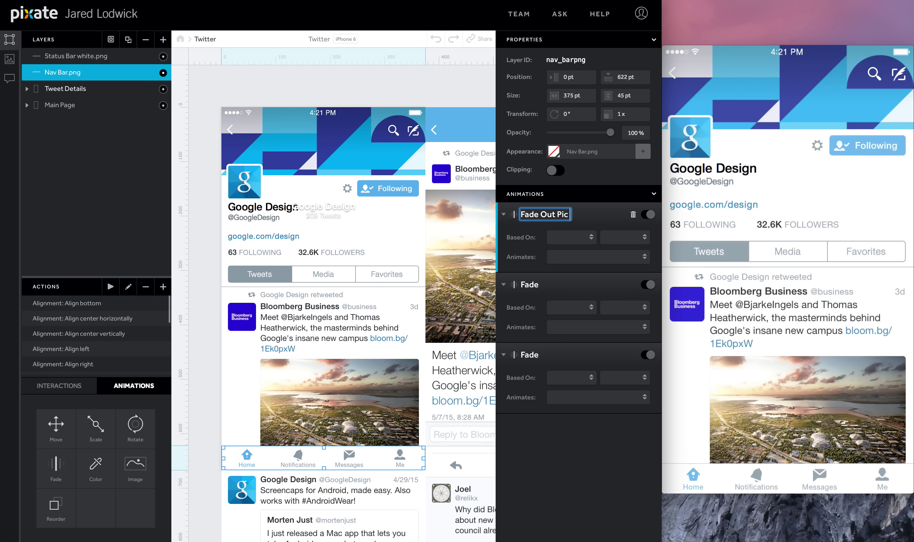
key(Return)
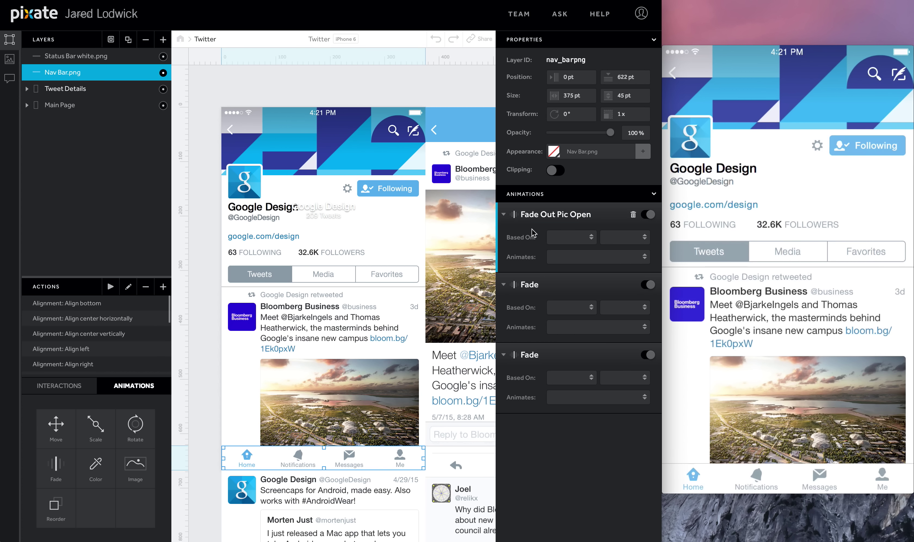
double_click(534, 284)
text(In Pic CLose)
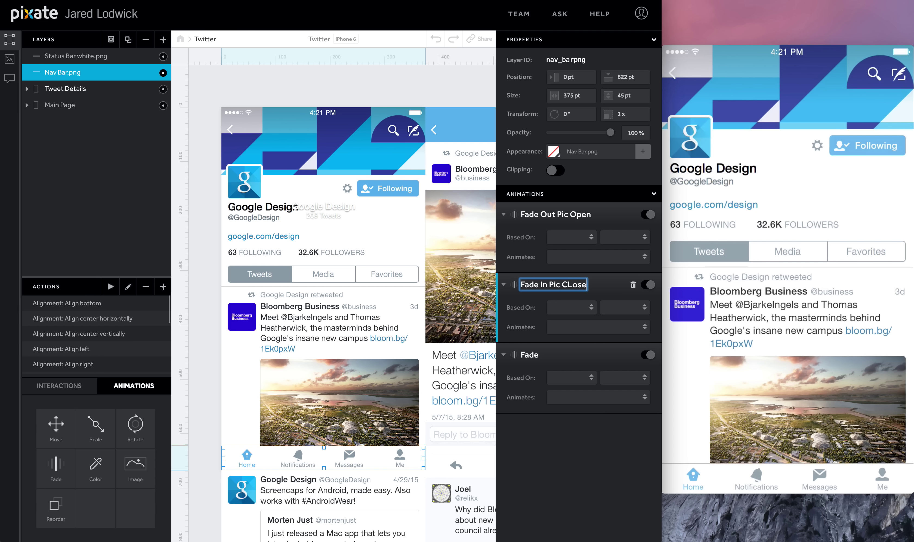
key(Return)
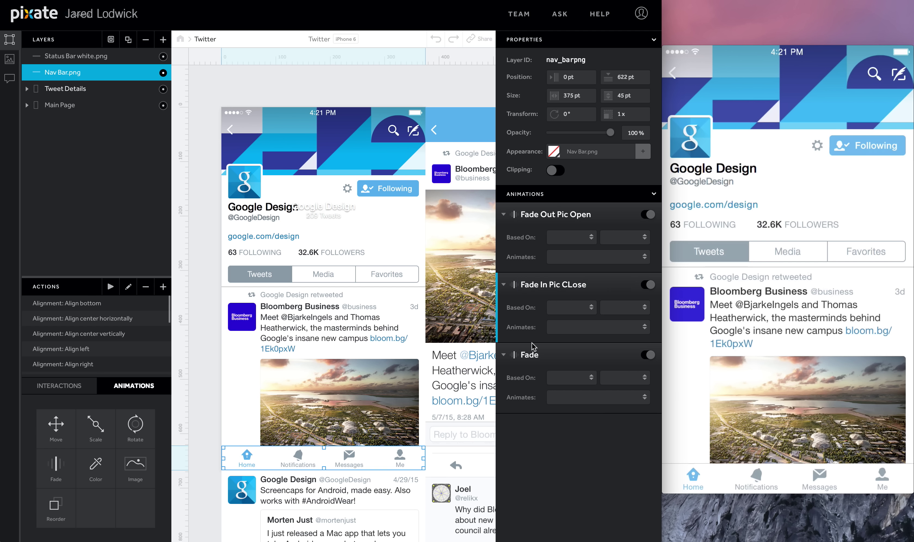
double_click(534, 355)
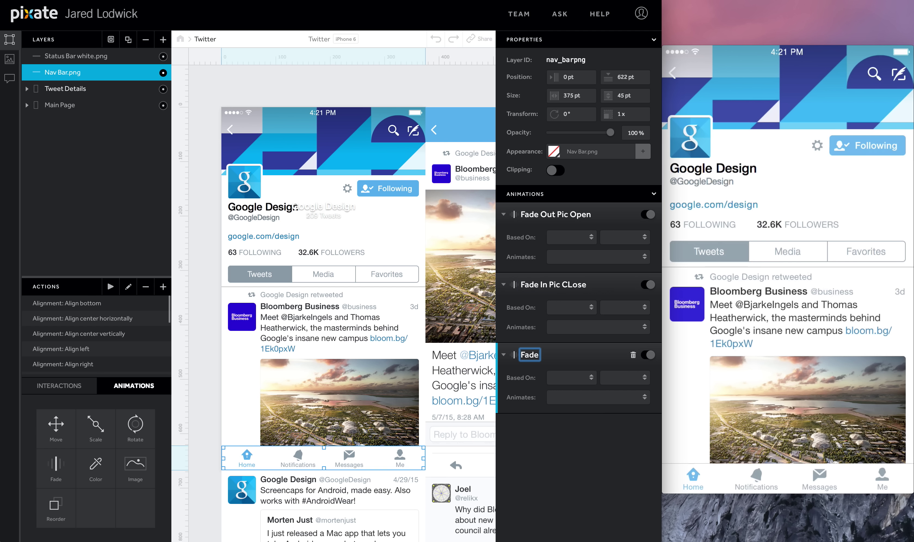
text(In Pic Toss)
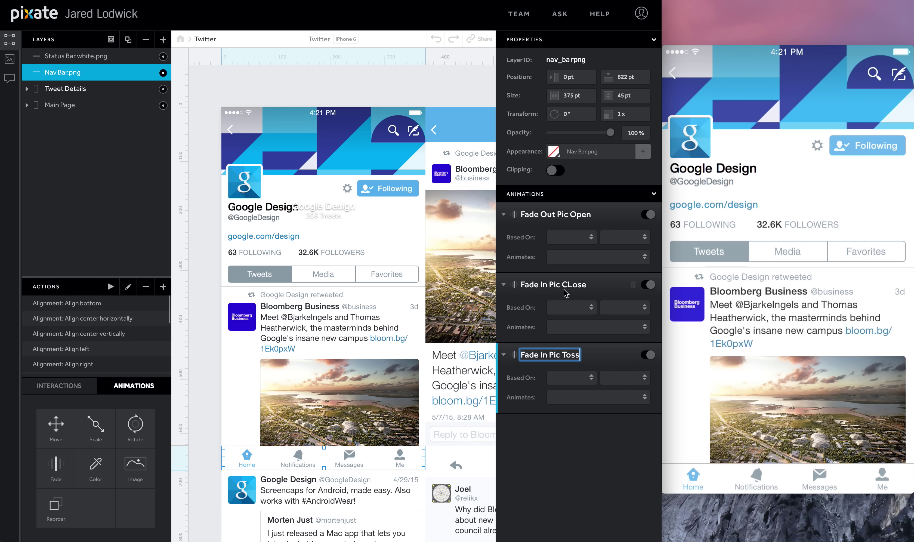
click(566, 294)
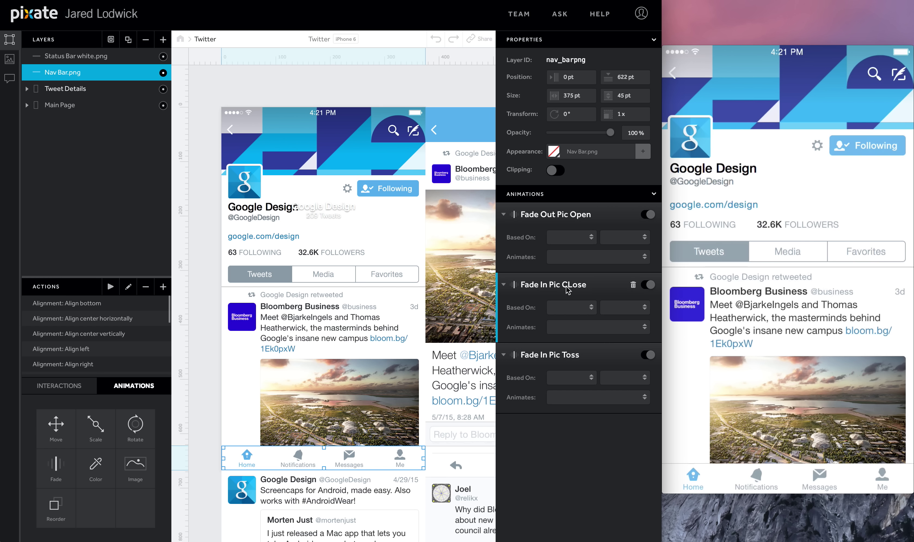
Step: Correct the name of the second Nav Bar.png fade to Fade In Pic Close
double_click(566, 286)
key(BackSpace)
key(BackSpace)
key(BackSpace)
key(BackSpace)
text(lose)
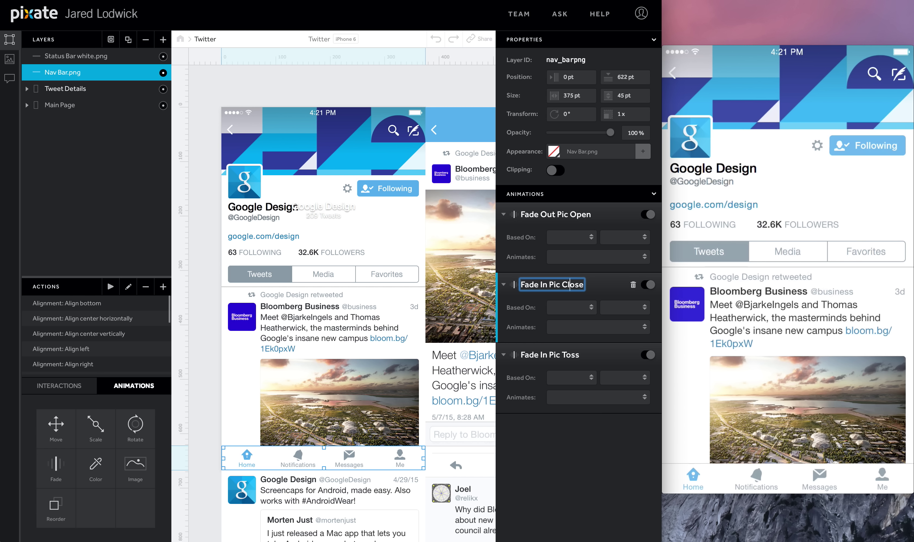
key(Return)
mouse_move(786, 371)
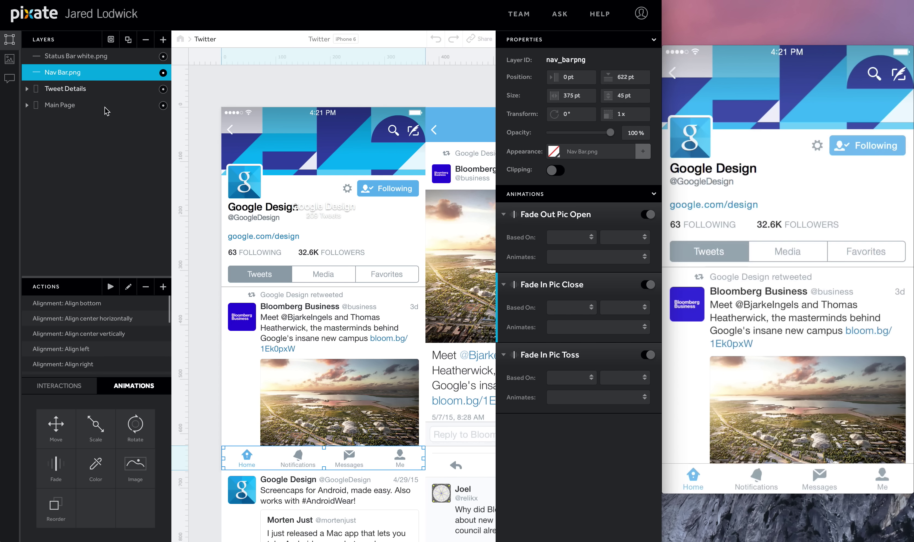
Step: Base Fade Out Pic Open on a tap of Profile Pic_Timeline.png, fading to 0%, and collapse it
click(575, 236)
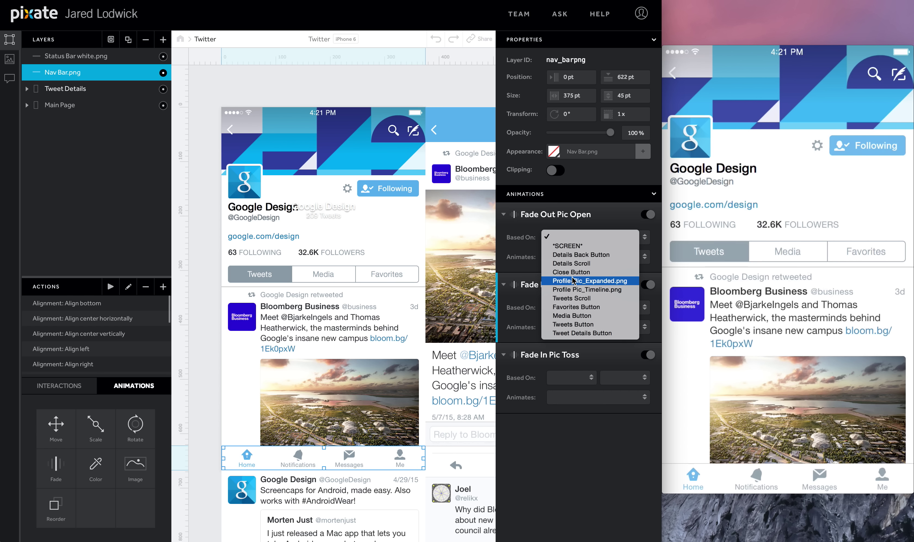
click(579, 289)
click(613, 242)
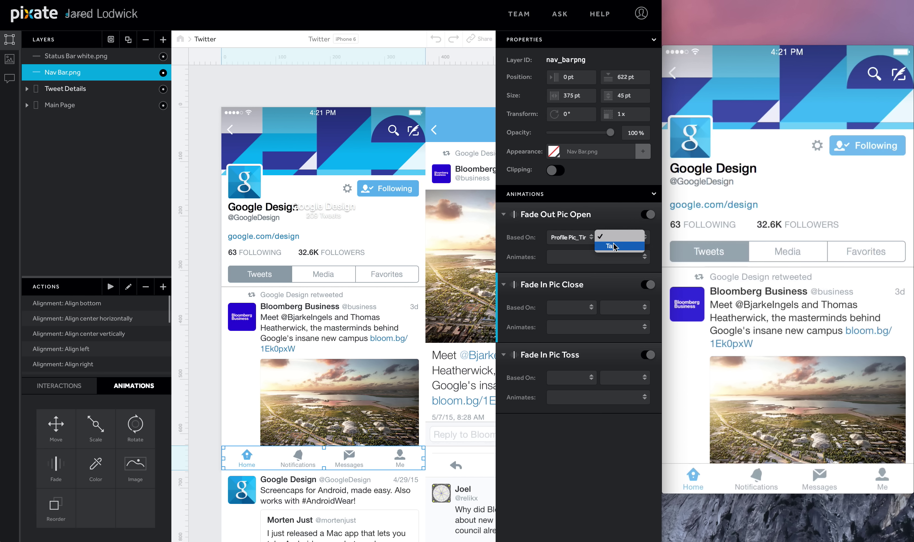
click(613, 246)
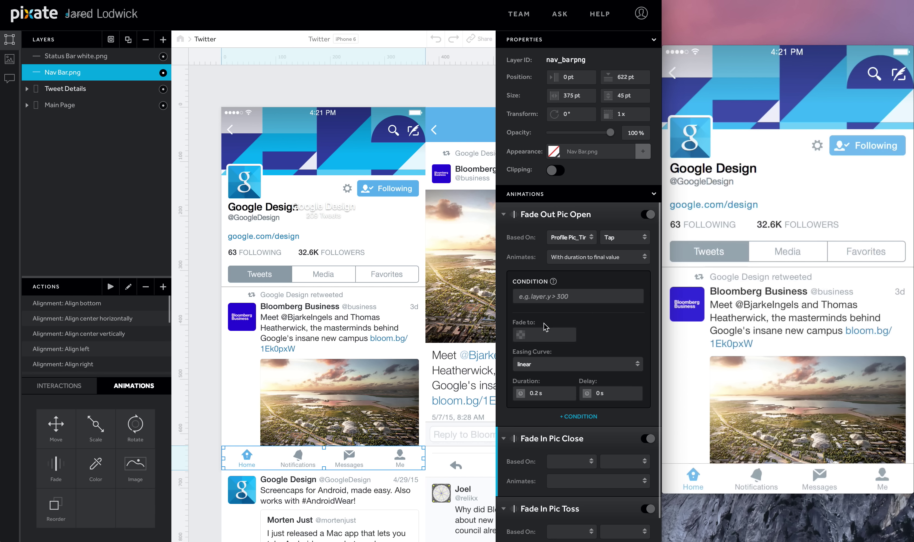
click(541, 336)
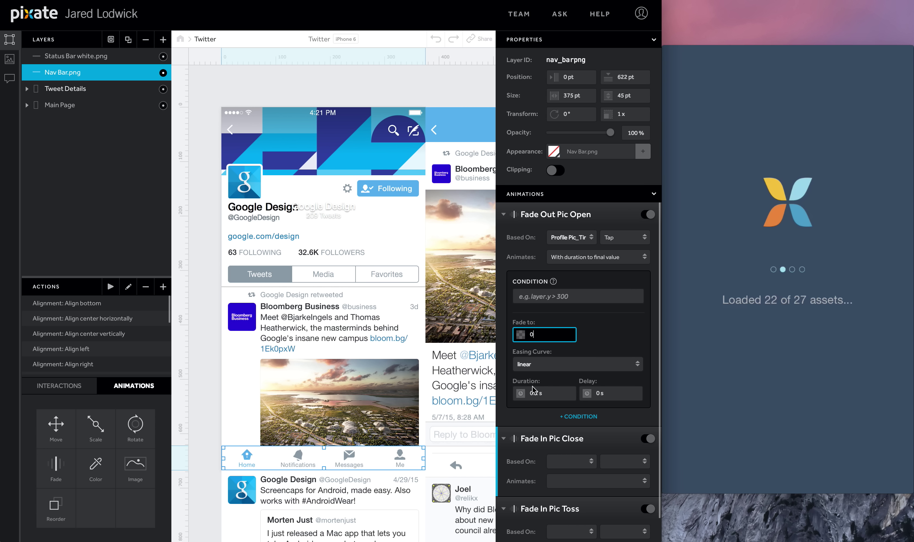
key(Return)
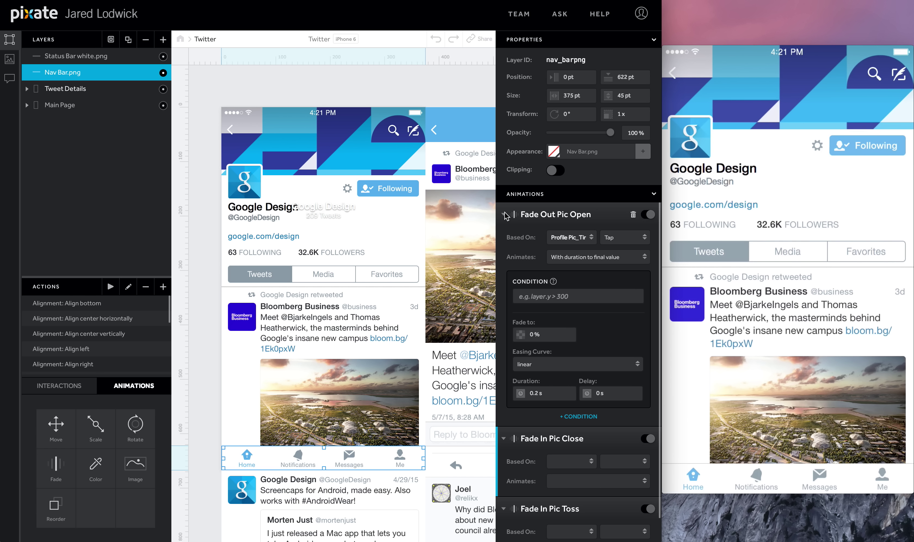
click(505, 215)
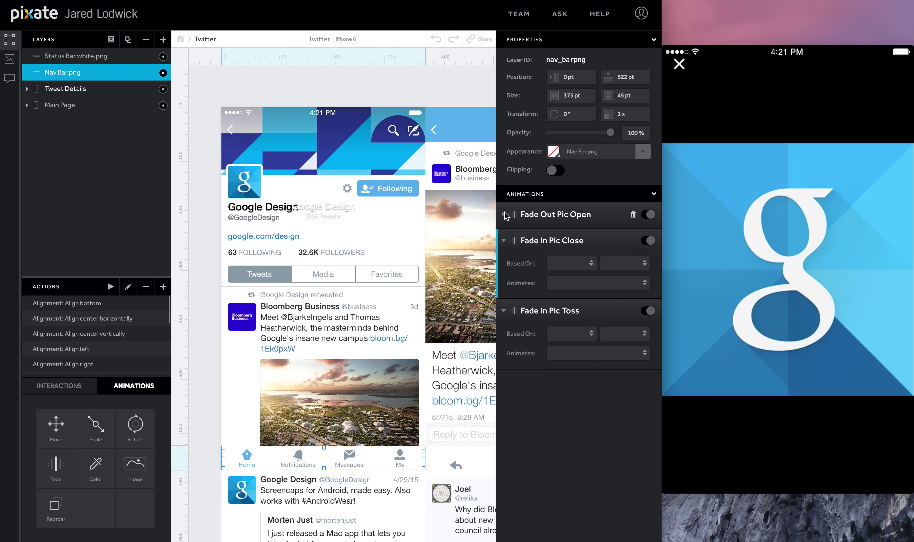
Step: Base the Fade In Pic Close animation on a tap of Close Button
click(585, 264)
click(543, 231)
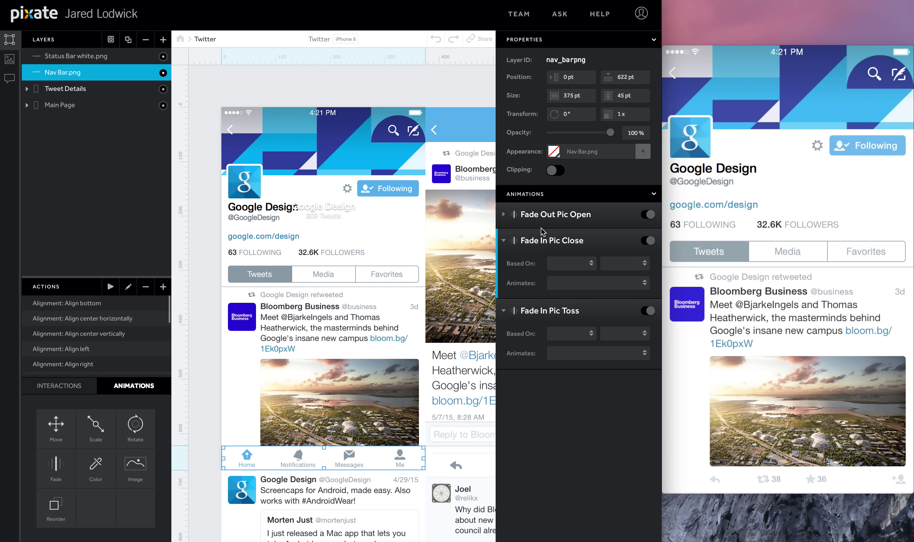
click(608, 264)
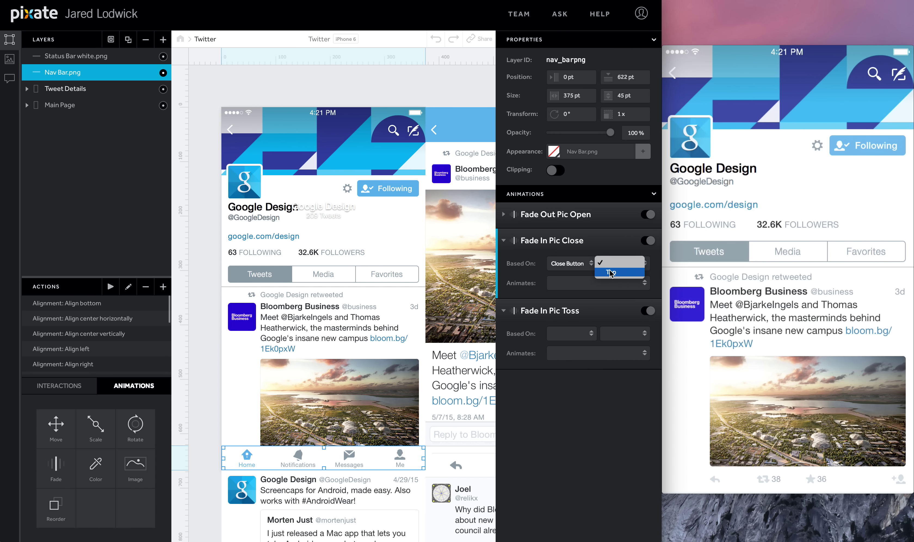
click(611, 273)
Step: Make Fade In Pic Close fade to 100% with a delay of 0.3 s, and collapse it
text(100)
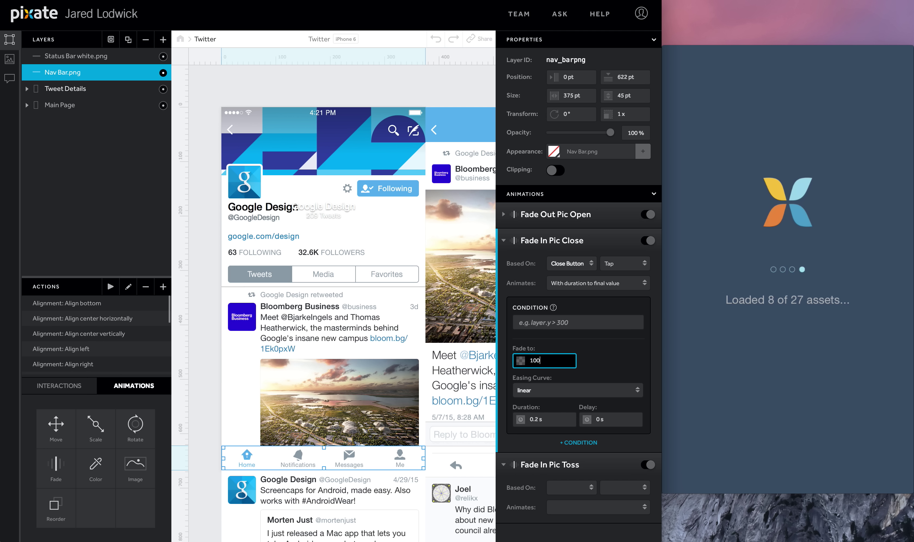
key(Tab)
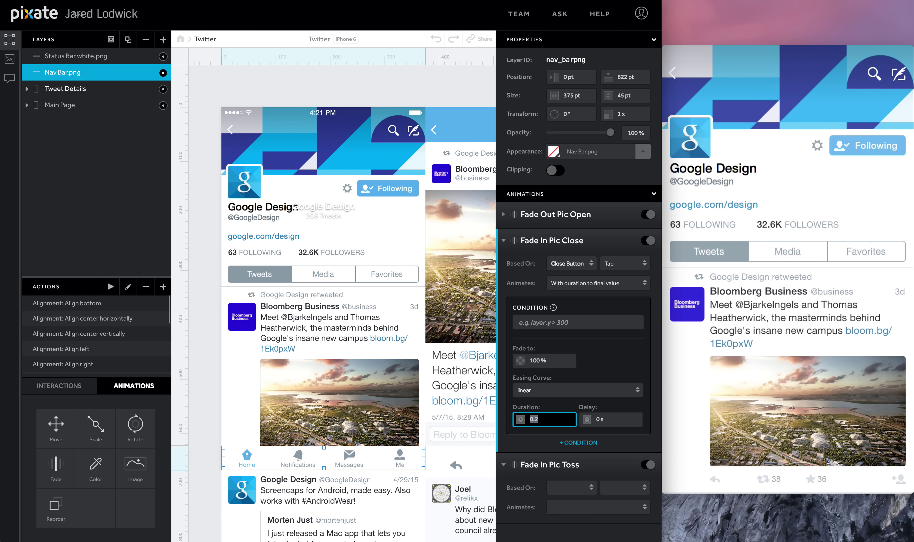
key(Tab)
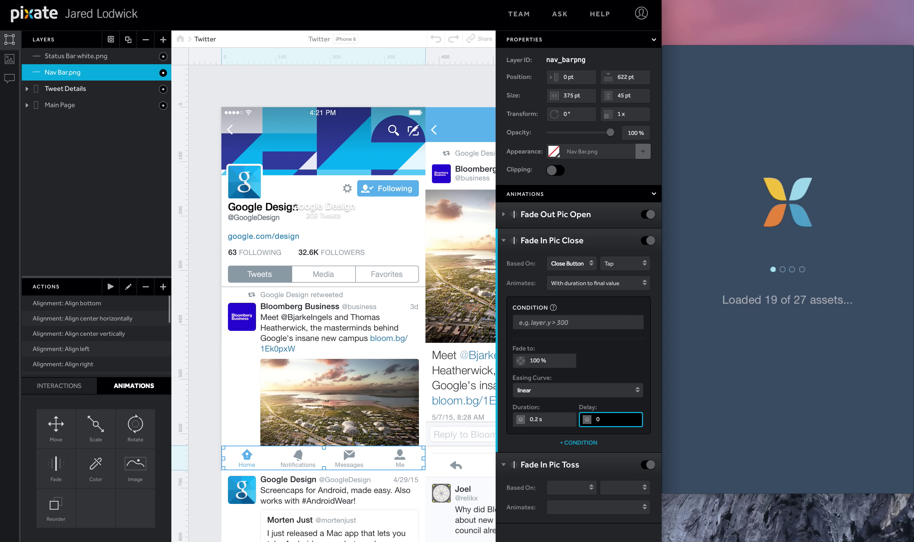
text(.3)
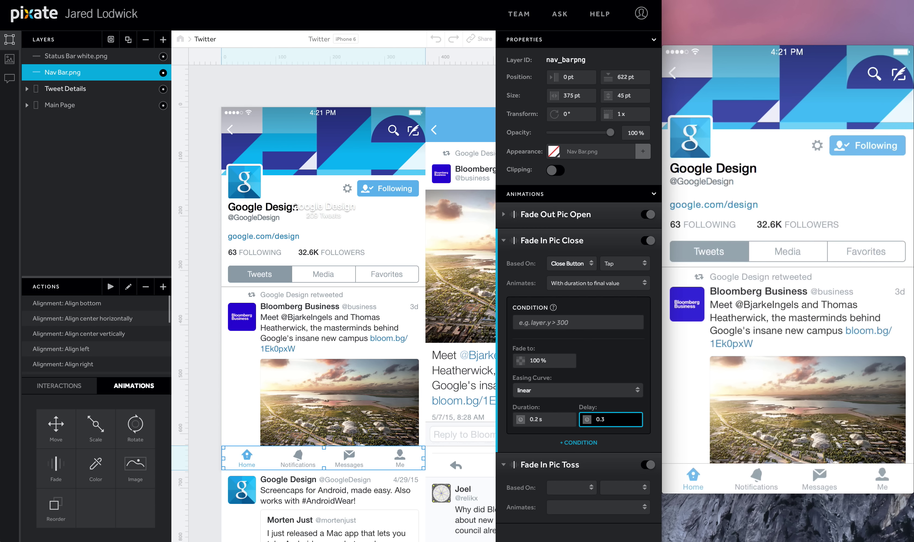
click(505, 241)
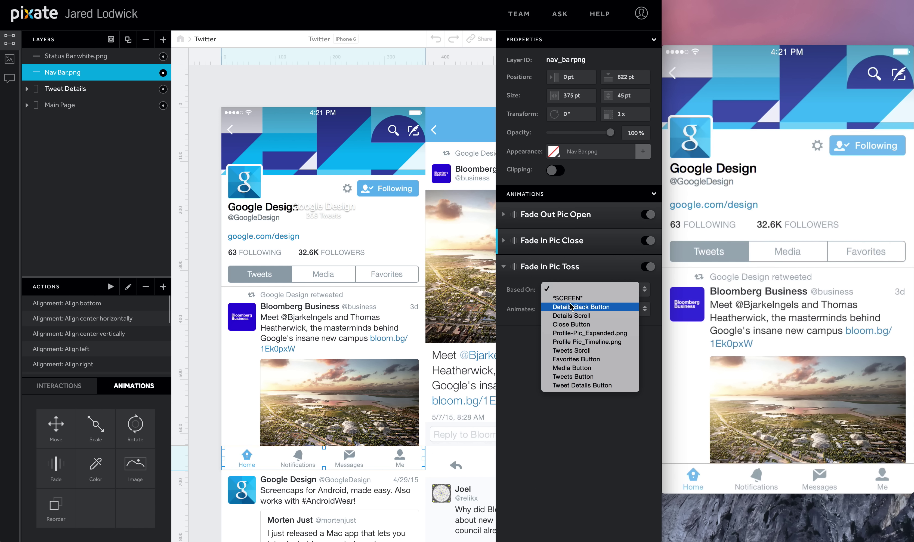
Step: Base the Fade In Pic Toss animation on the drag release of Profile-Pic_Expanded.png
click(573, 333)
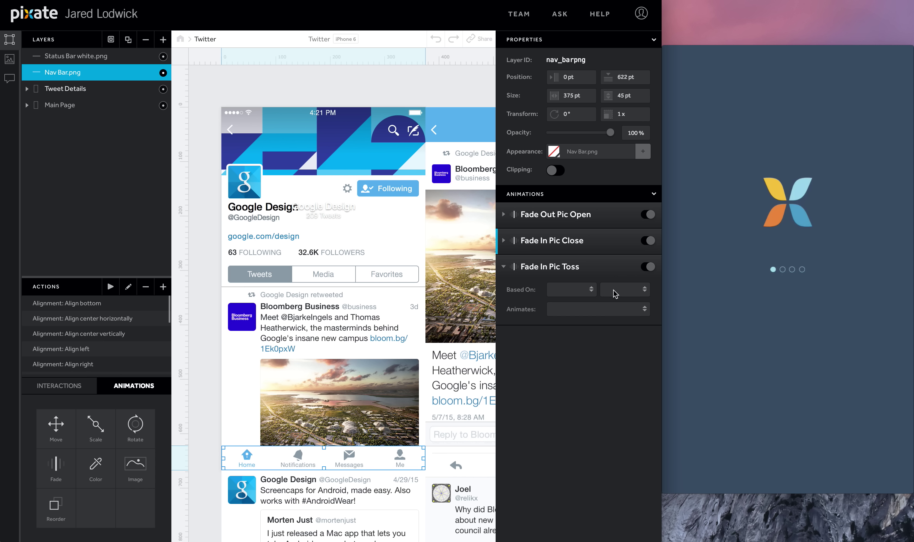
click(616, 309)
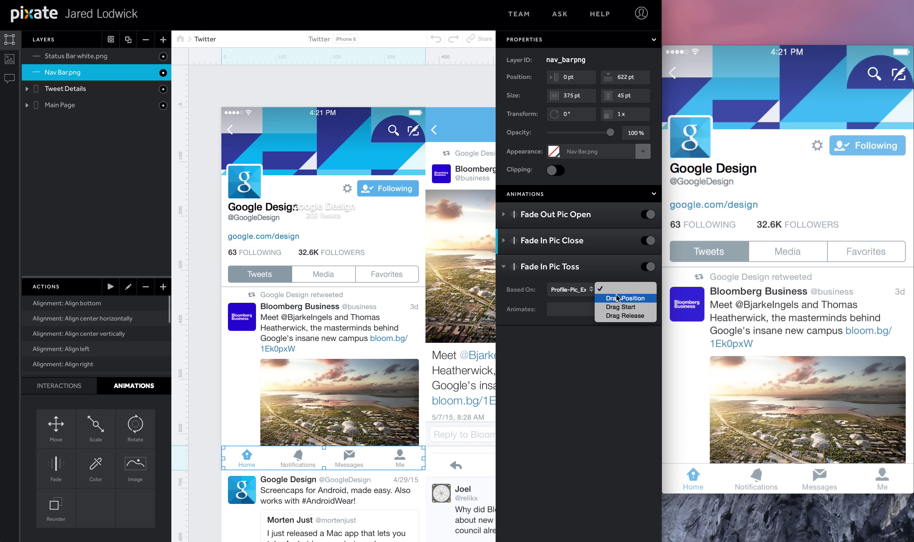
click(583, 290)
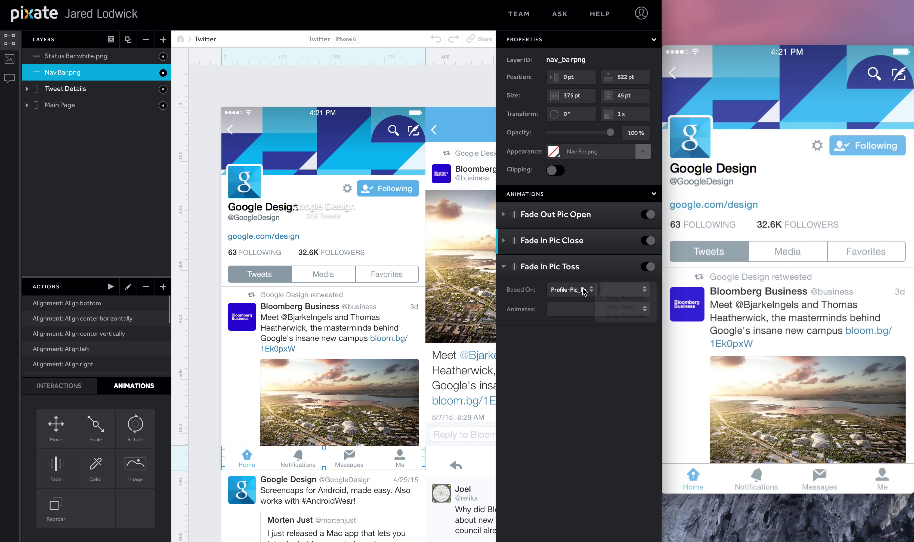
click(586, 293)
click(587, 289)
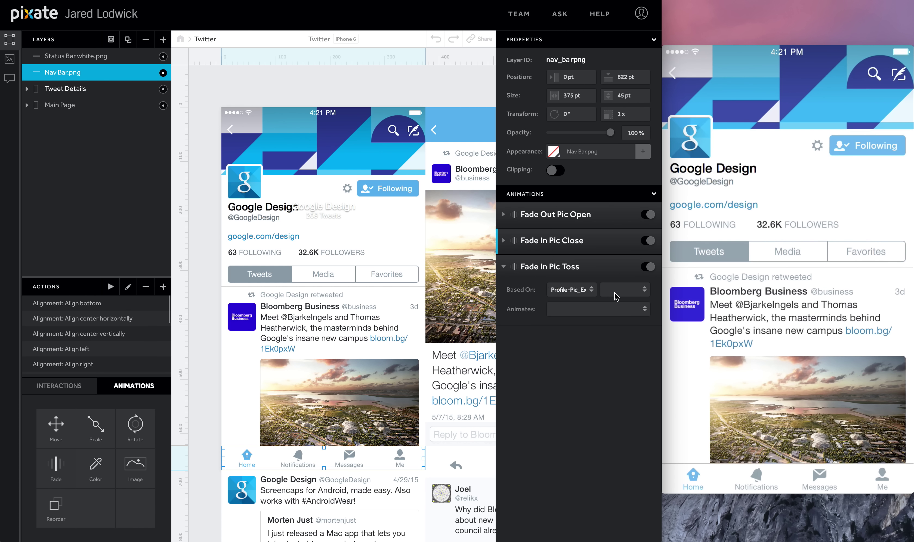
click(616, 309)
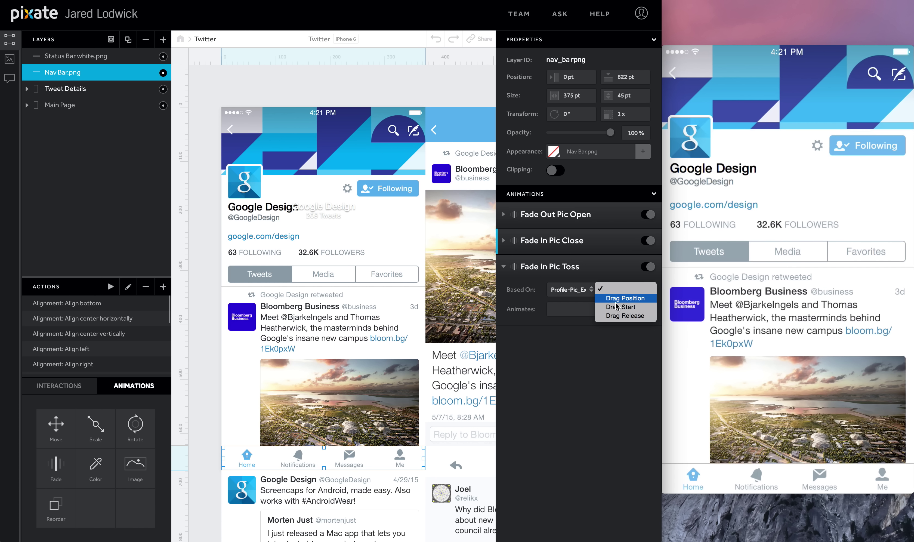
click(617, 316)
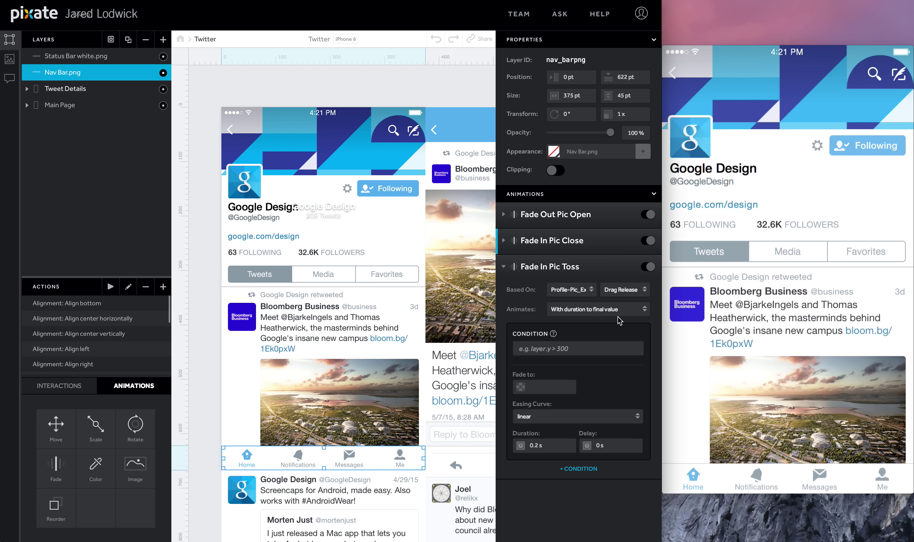
Step: Copy the condition profilepic_expandedpng.cy < 100 from the Fade Out Toss animation of the Profile Photo Viewer layer
click(27, 89)
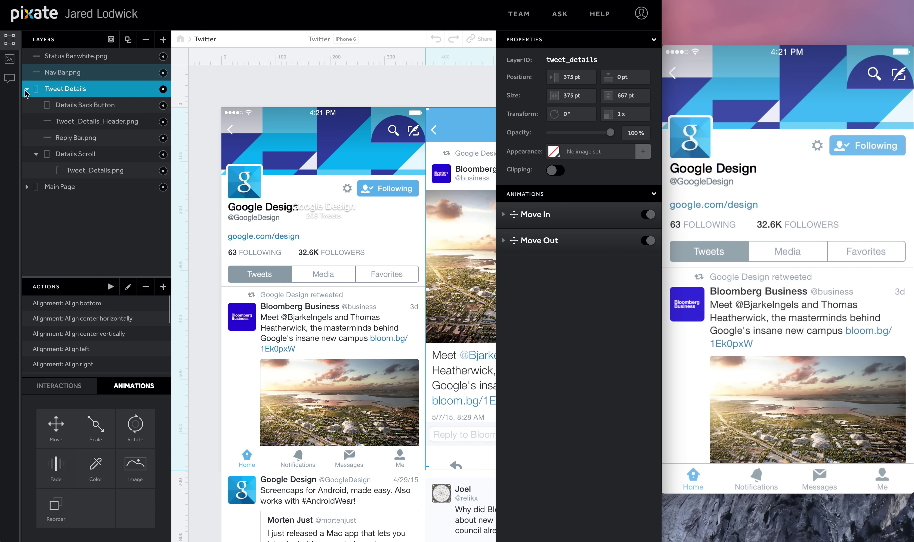
click(37, 155)
click(27, 89)
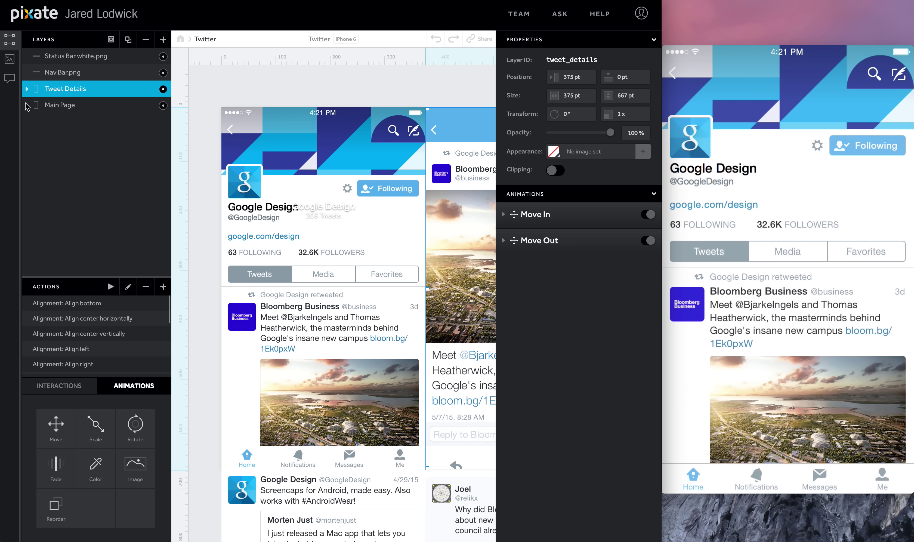
click(26, 105)
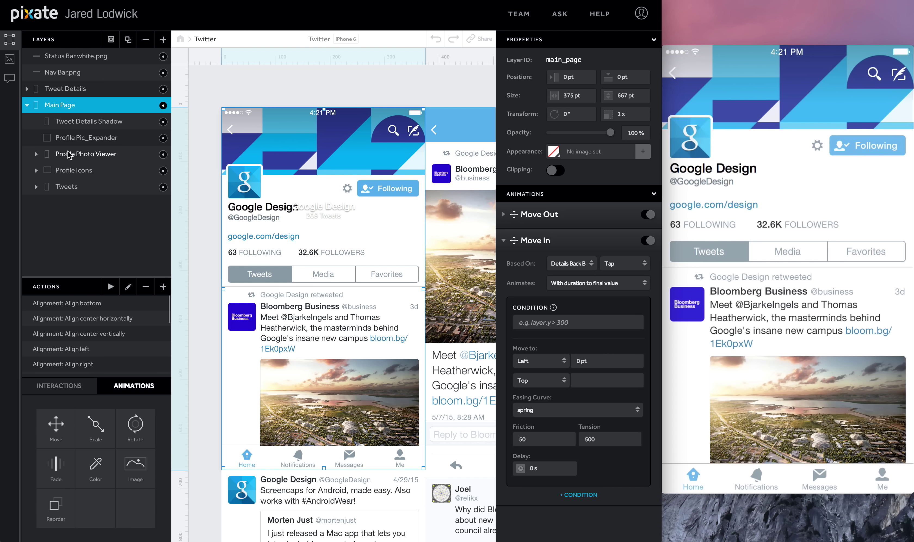
click(40, 159)
click(37, 155)
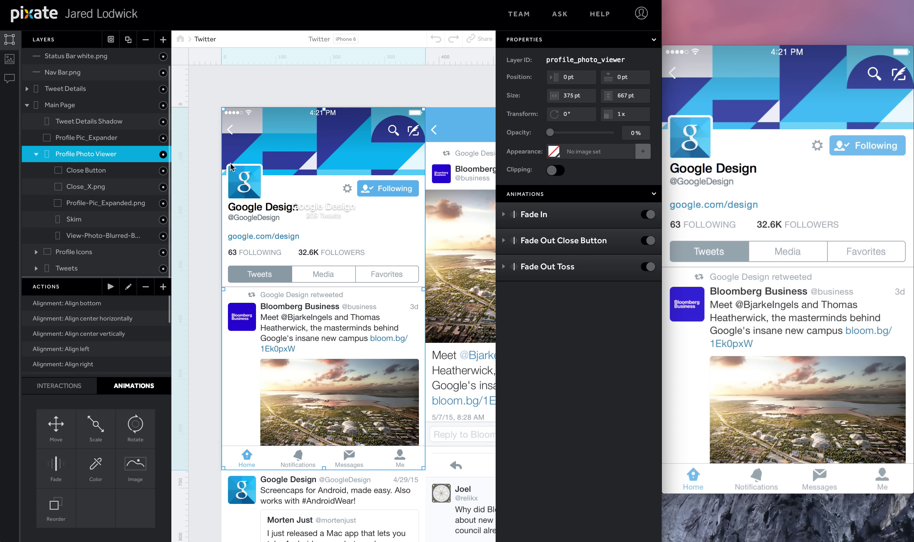
click(504, 267)
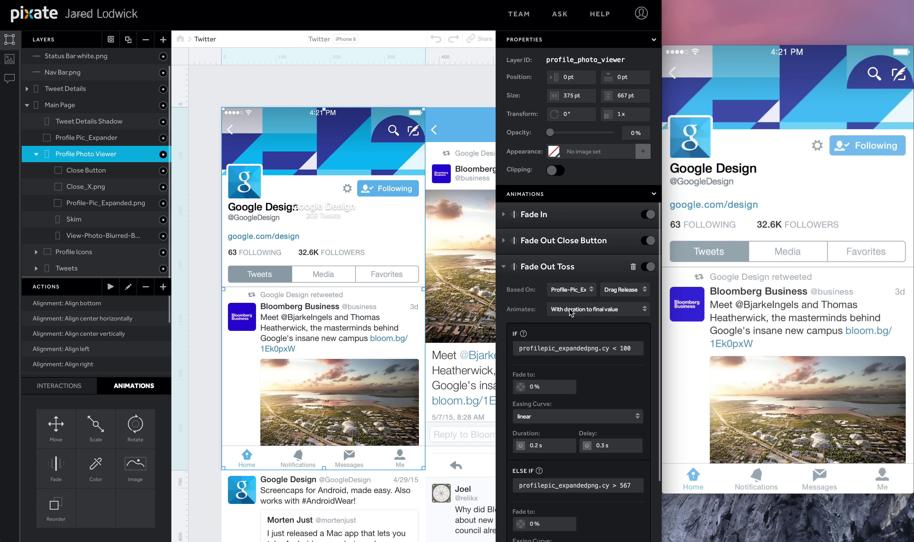
click(576, 346)
key(super+c)
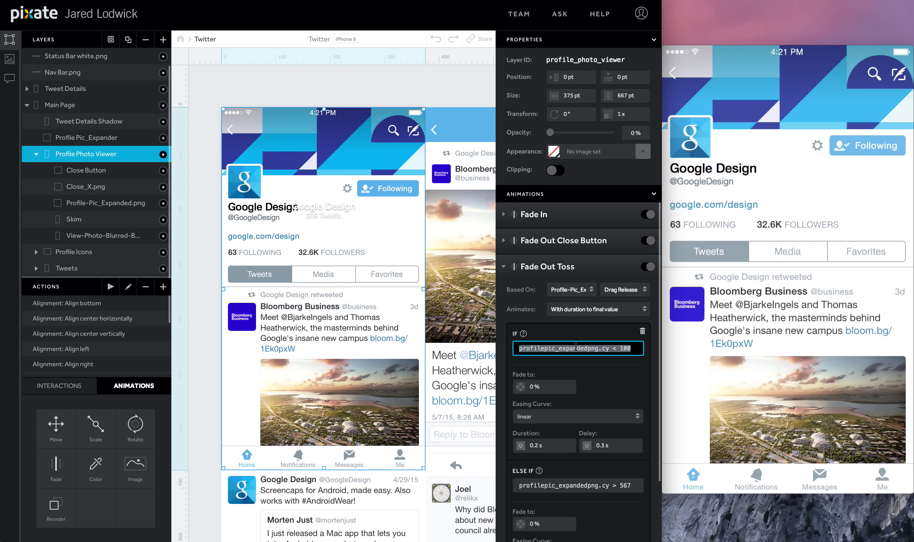
Step: Paste the copied condition into Nav Bar.png's Fade In Pic Toss animation and add a second condition to it
click(97, 74)
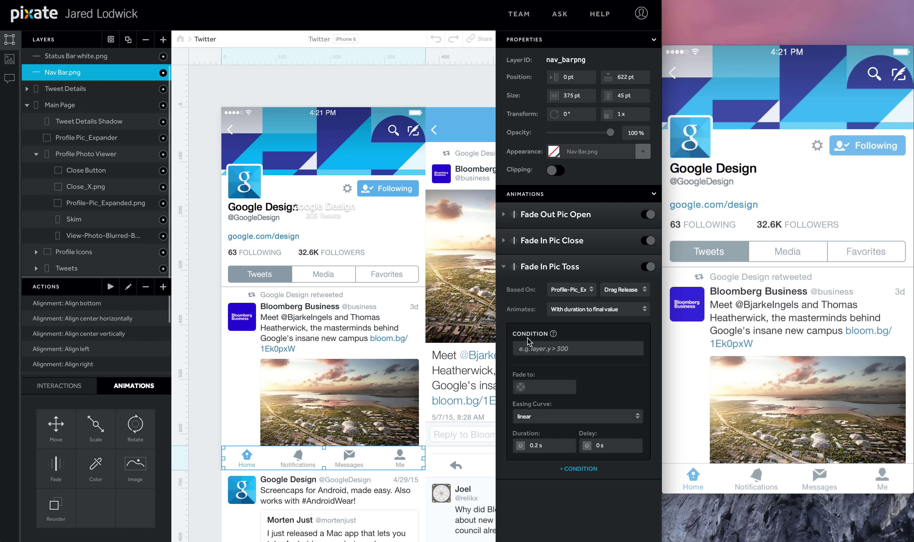
click(532, 349)
key(super+v)
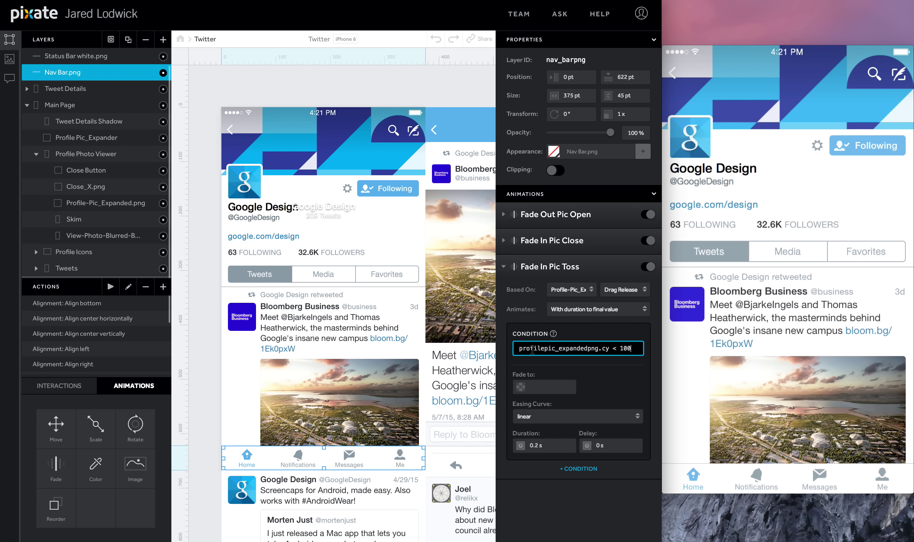
click(577, 468)
Step: Copy profilepic_expandedpng.cy > 567 from Profile Photo Viewer's Fade Out Toss into the second condition of Nav Bar.png's Fade In Pic Toss
click(85, 153)
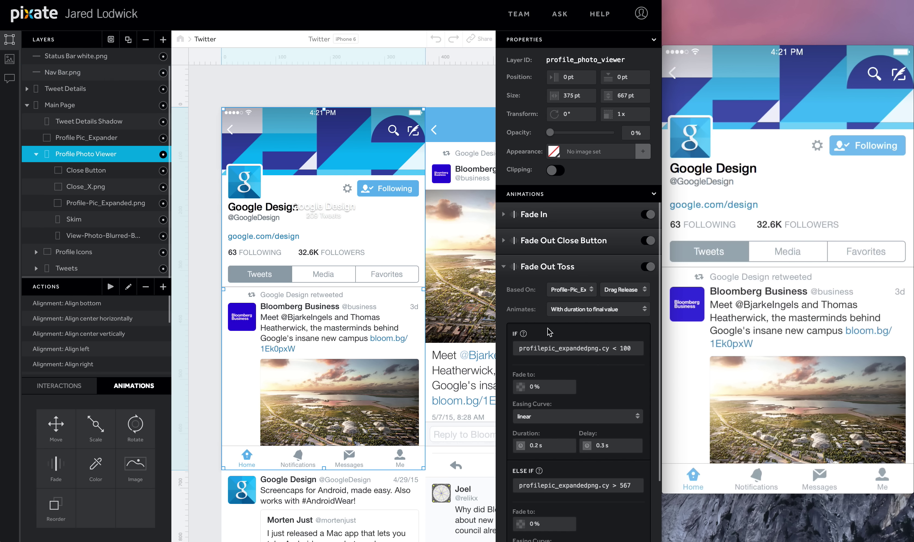
scroll(579, 371, down, 3)
triple_click(589, 453)
key(ctrl+c)
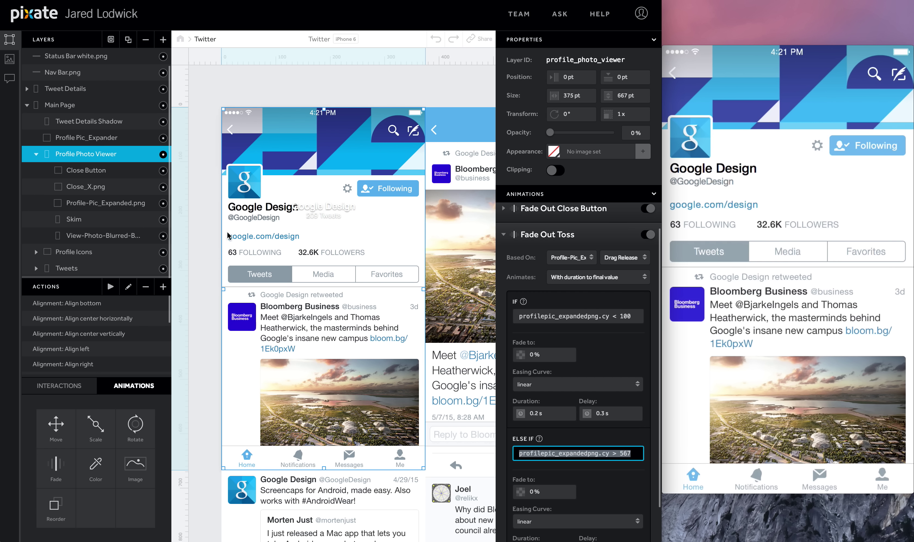
click(68, 74)
click(562, 453)
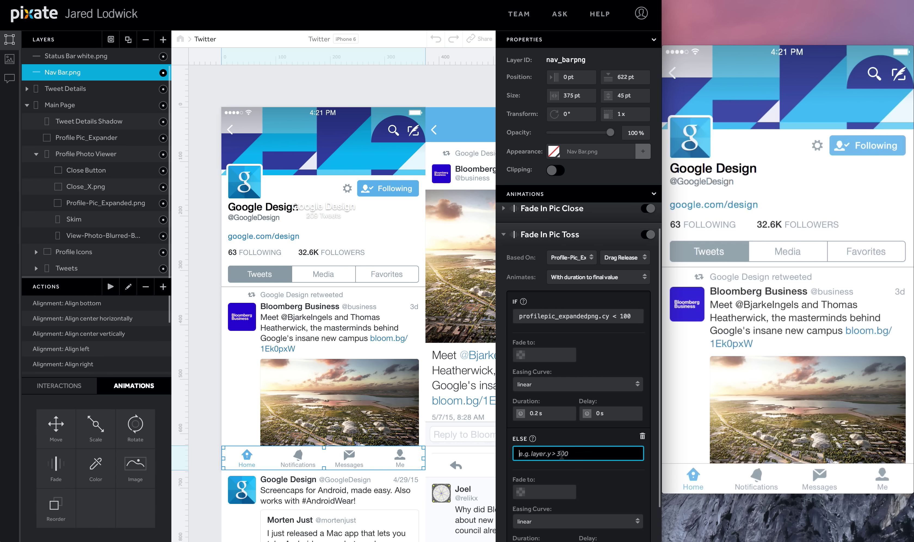
key(ctrl+v)
Step: In Fade In Pic Toss, set the fade target to 100% for the cy < 100 condition and 0% for the cy > 567 condition
click(561, 353)
text(0)
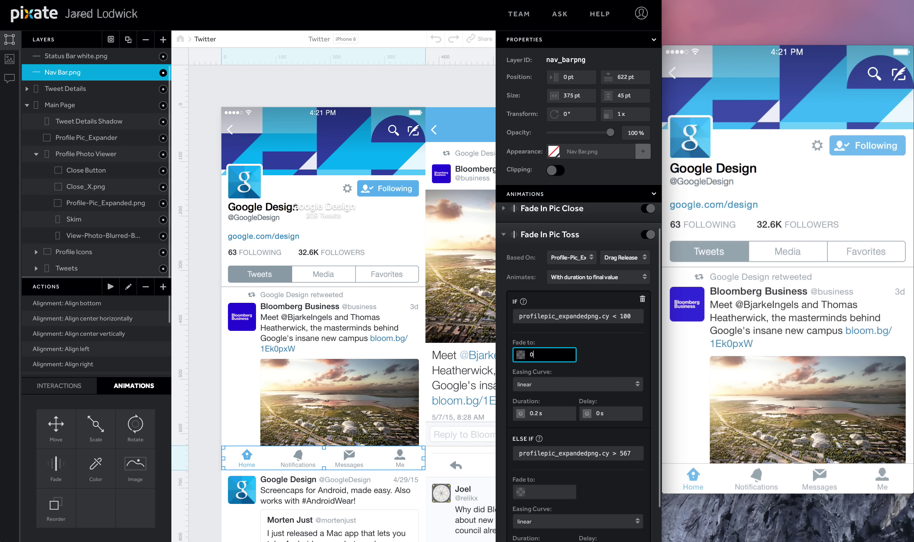
key(BackSpace)
text(100)
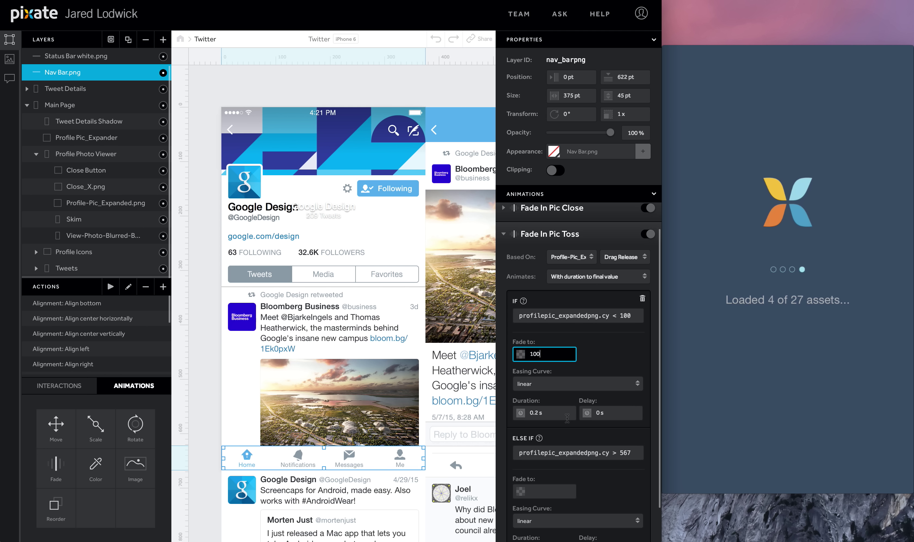
scroll(561, 441, down, 2)
click(559, 449)
text(00)
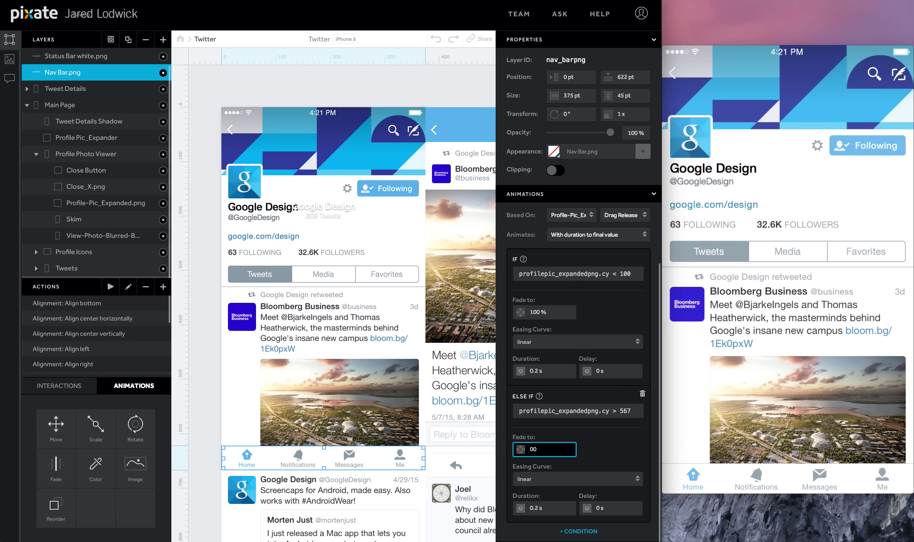
Step: Set the delay to 0.3 s for both conditions of Nav Bar.png's Fade In Pic Toss animation and collapse its settings
click(611, 371)
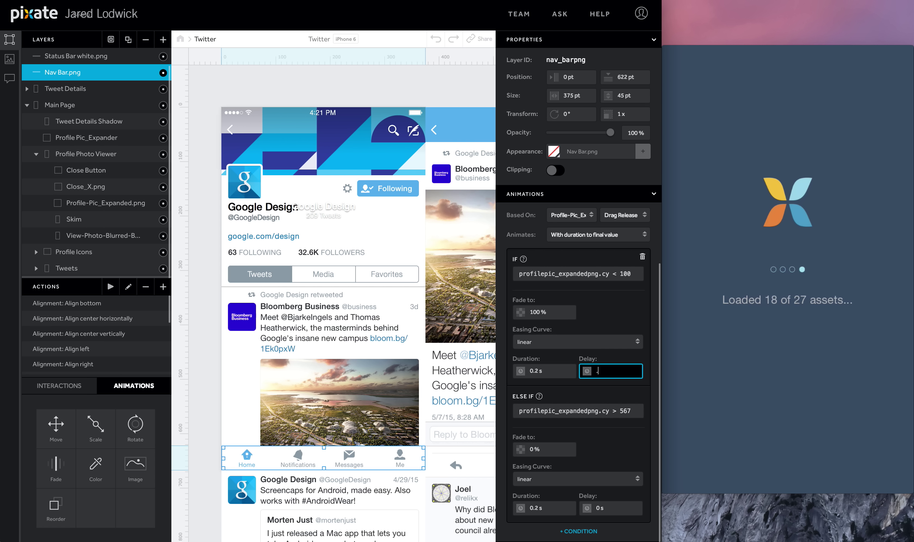
text(.3)
click(611, 507)
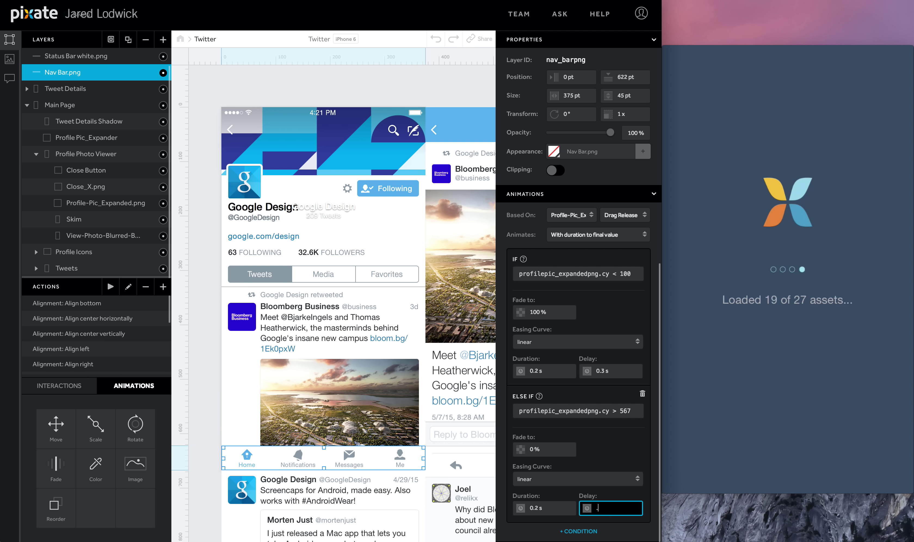
text(.3)
key(Return)
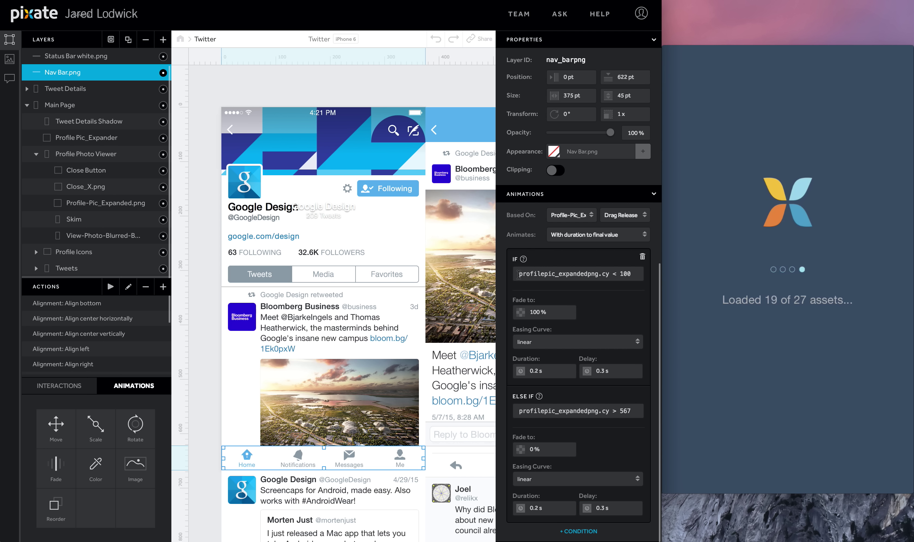
click(504, 266)
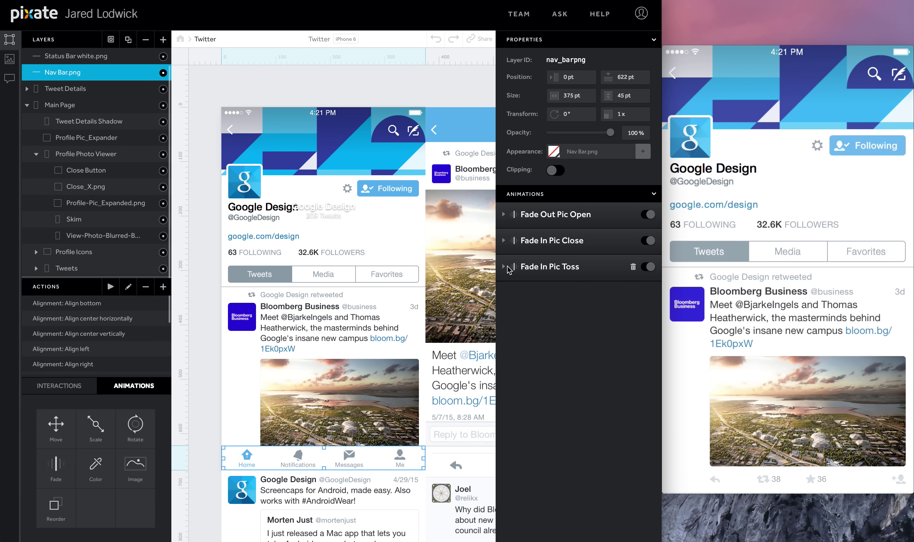
Step: Reopen Fade In Pic Toss and set the fade target of the profilepic_expandedpng.cy > 567 condition to 100%
click(506, 267)
scroll(542, 461, down, 3)
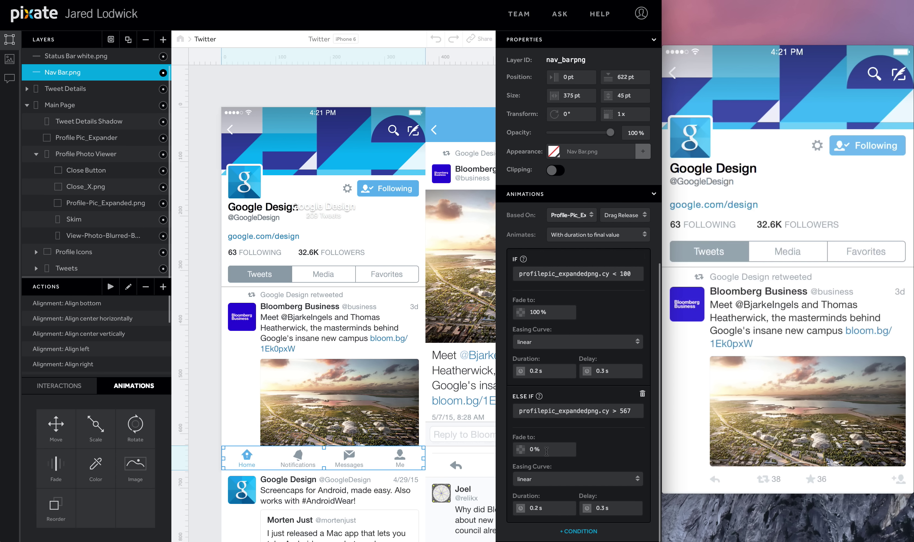
click(547, 451)
key(Return)
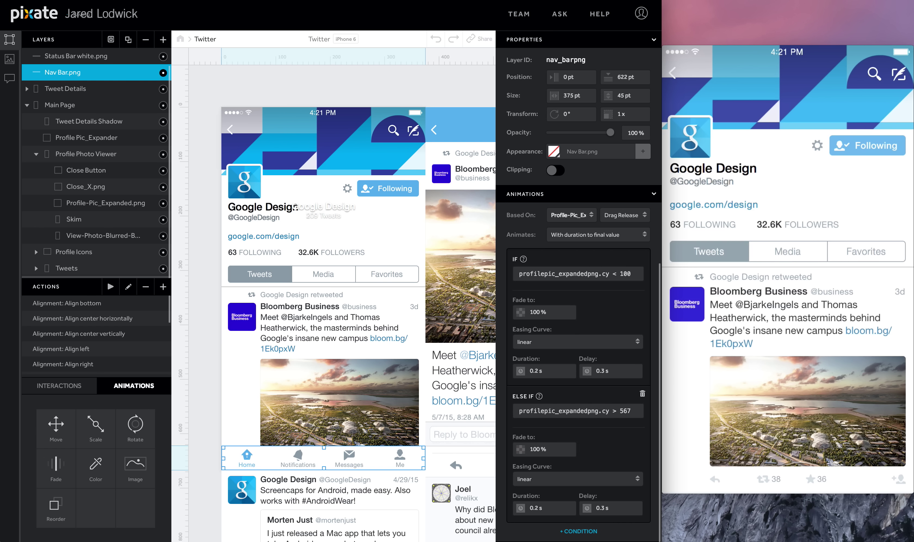